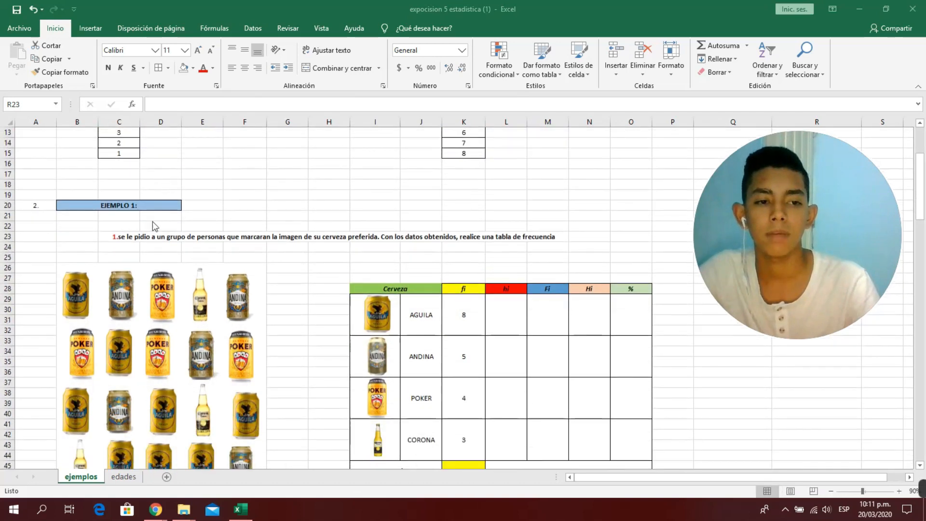
# Look through the exercises on the ejemplos sheet, from the beer example to the box plot data and back to the sorting exercise
pyautogui.scroll(-3, 377, 258)
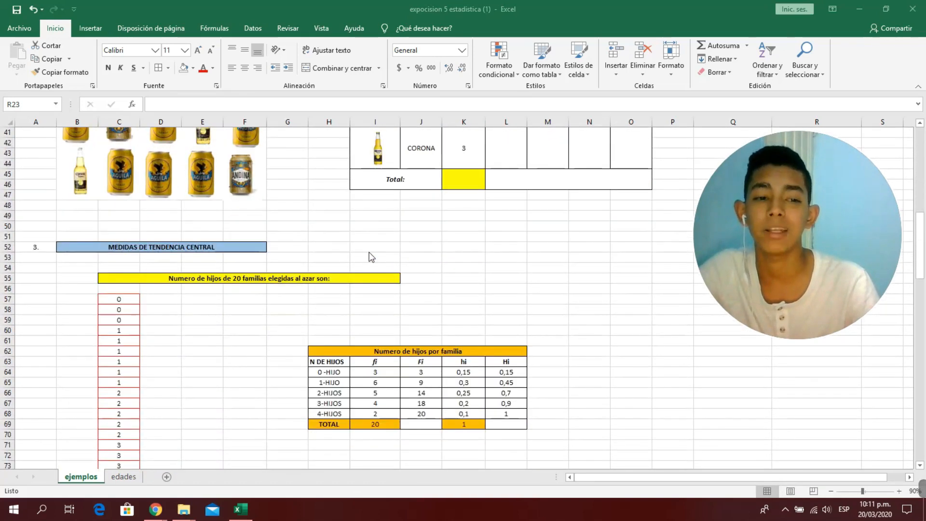
pyautogui.scroll(-7, 178, 250)
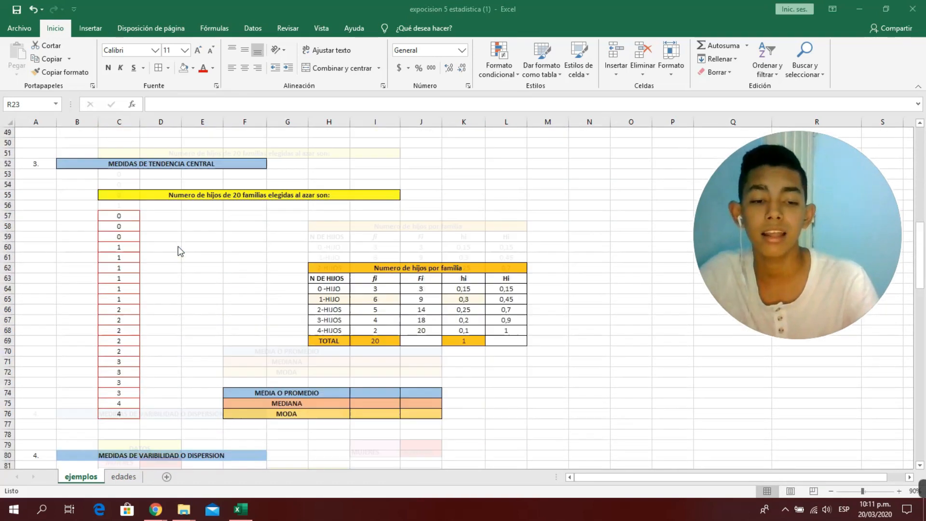
pyautogui.scroll(-9, 320, 339)
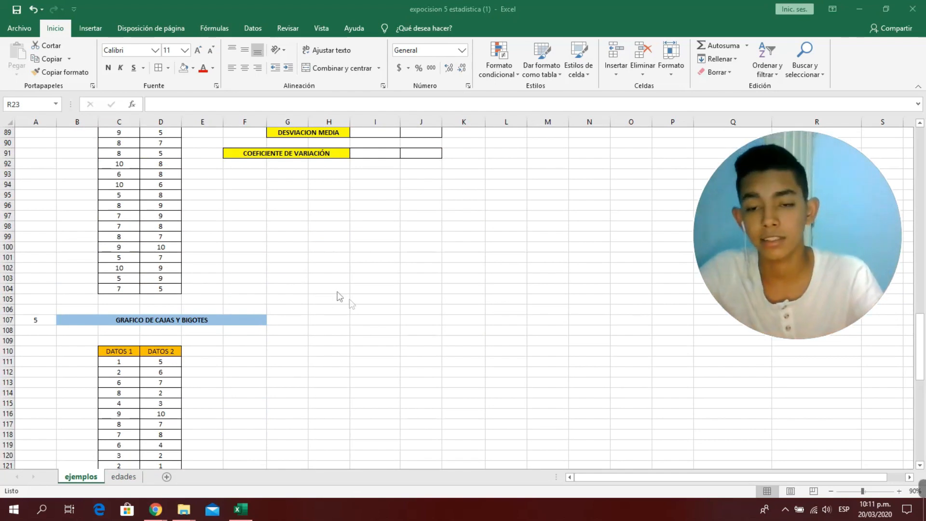
pyautogui.scroll(20, 361, 290)
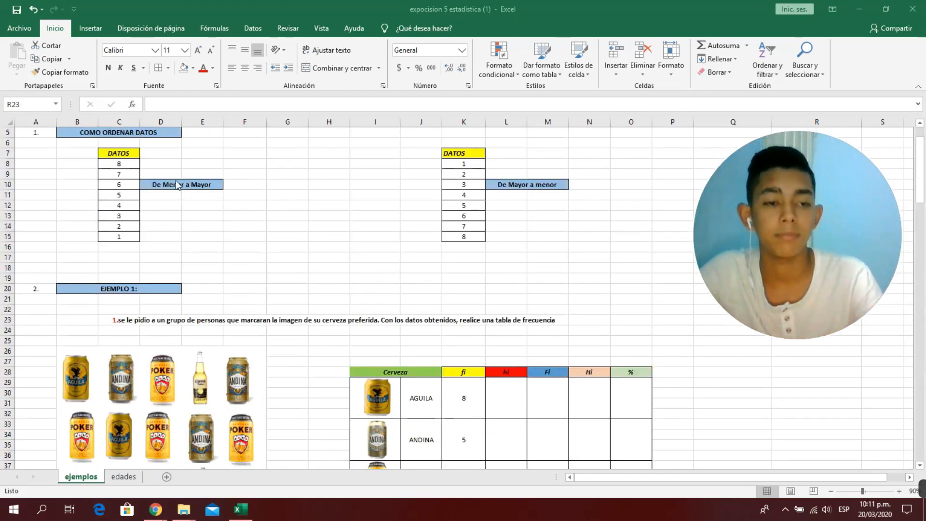
pyautogui.scroll(2, 176, 183)
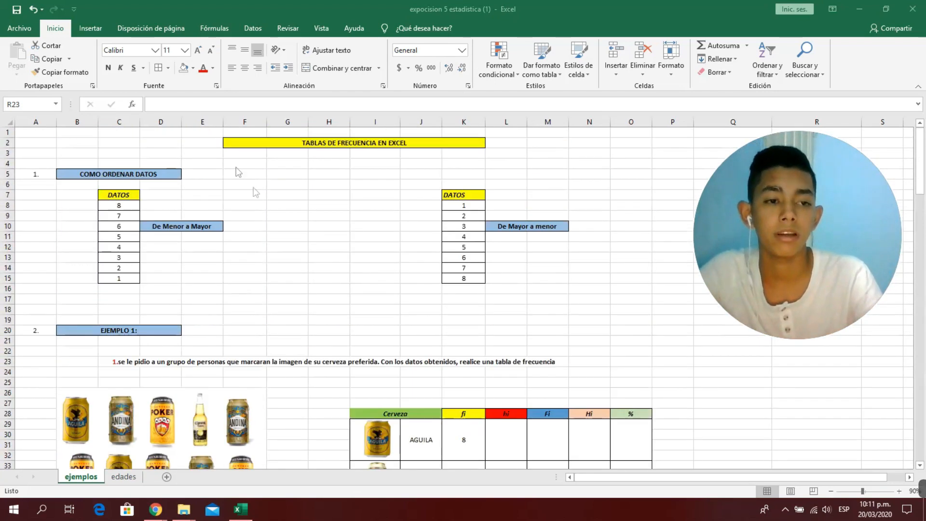
# Sort the DATOS values in C8:C15 from smallest to largest, continuing with the current selection only
pyautogui.click(124, 206)
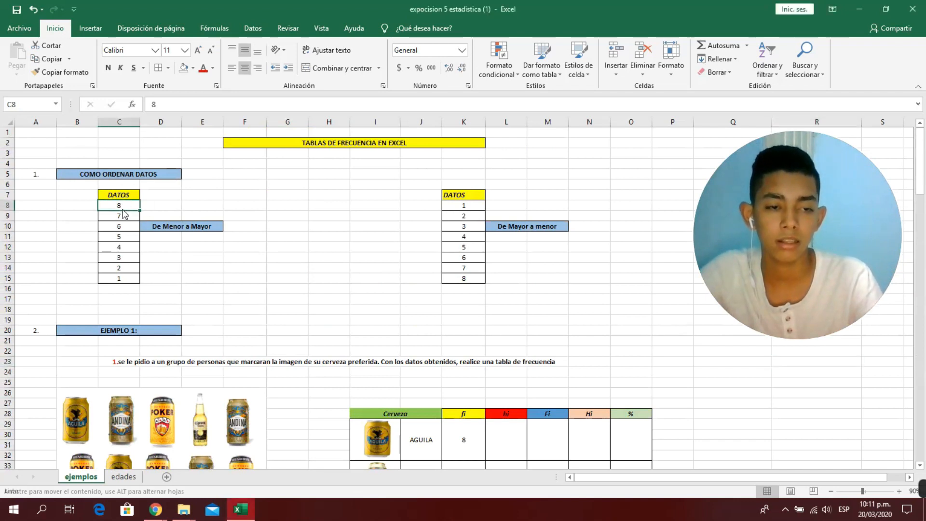
pyautogui.moveTo(124, 207); pyautogui.dragTo(126, 279)
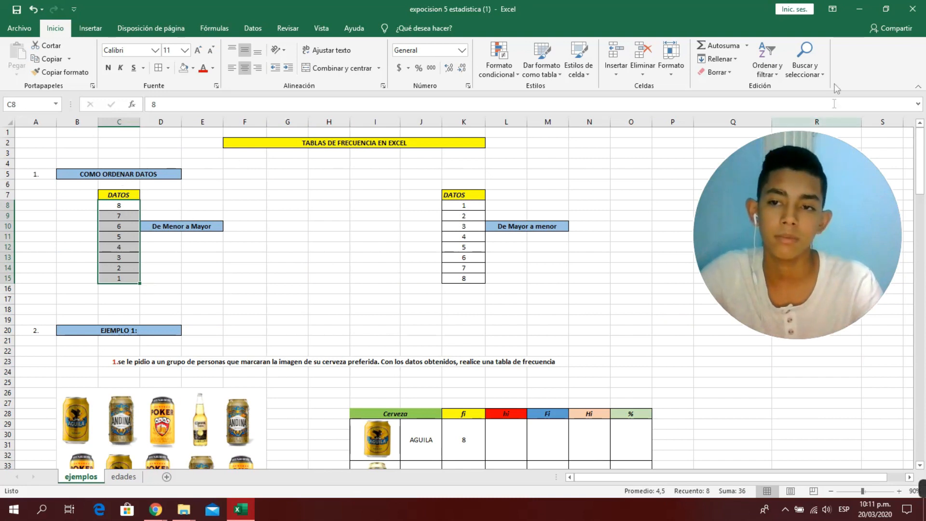
pyautogui.click(774, 72)
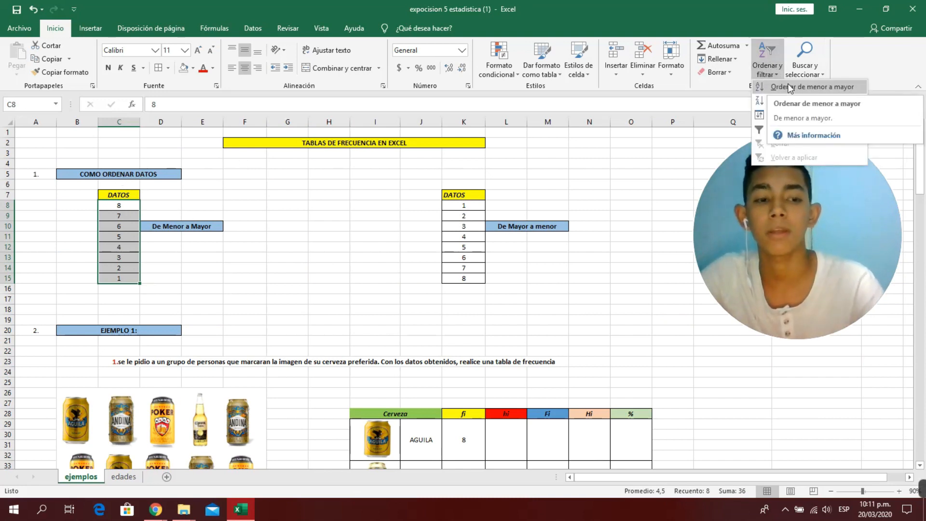
pyautogui.press('Escape')
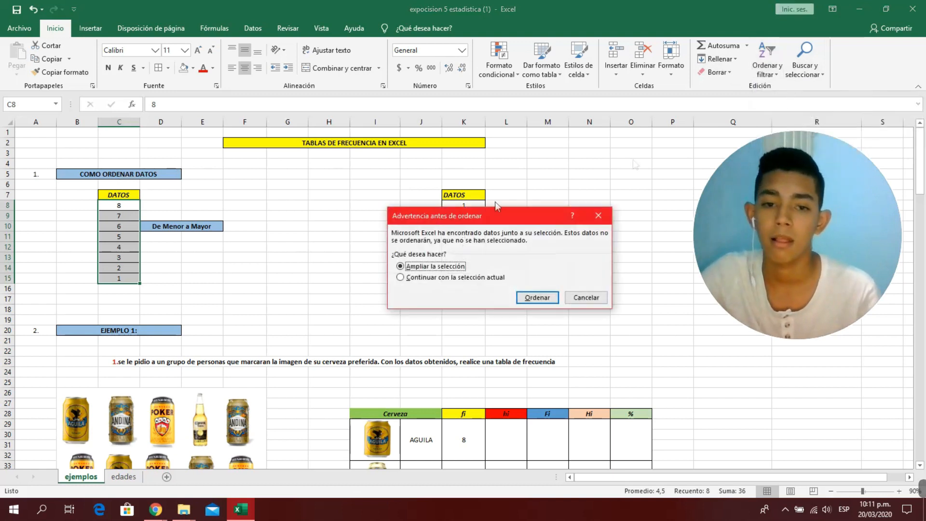
pyautogui.click(437, 278)
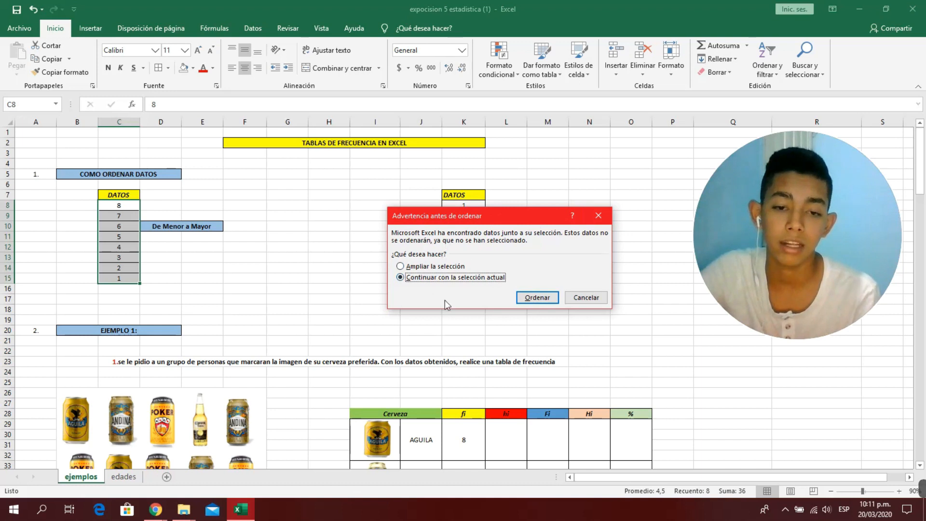
pyautogui.click(530, 296)
pyautogui.moveTo(238, 266); pyautogui.dragTo(241, 258)
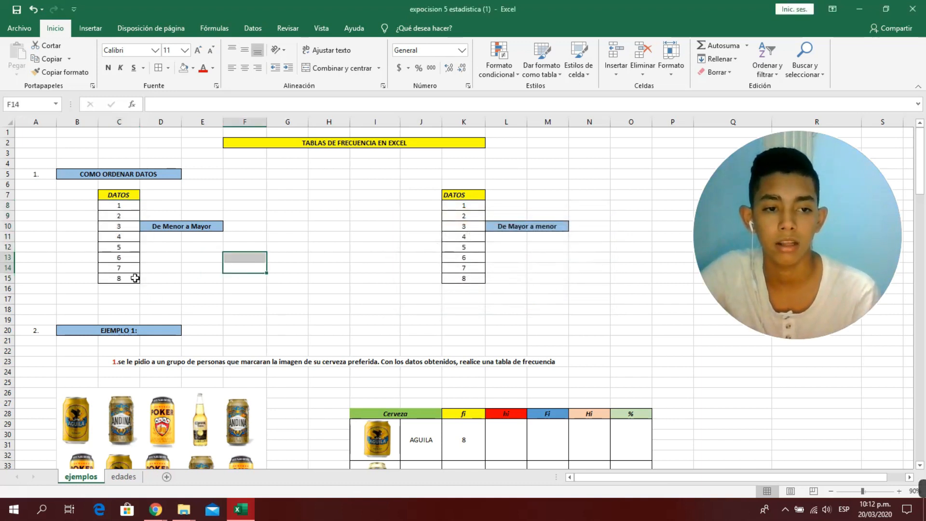
pyautogui.click(363, 277)
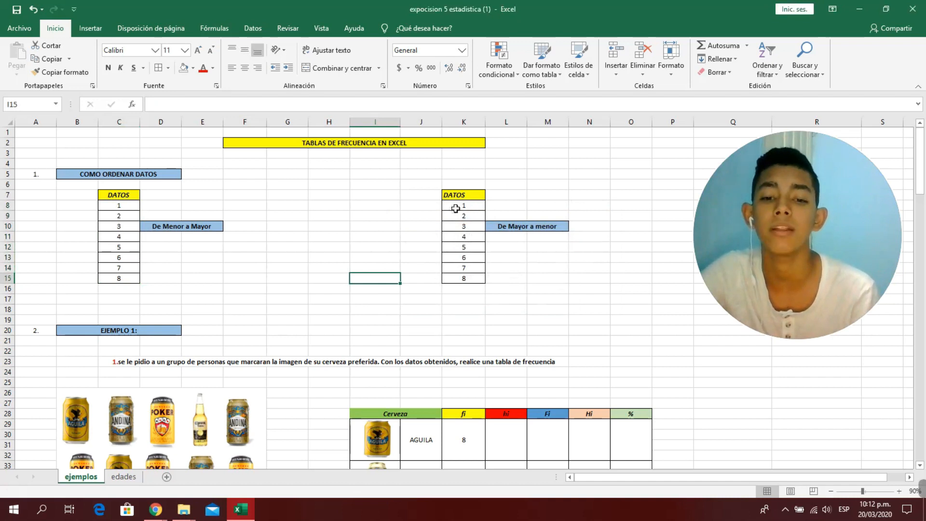
# Sort the DATOS values in K8:K15 from largest to smallest, continuing with the current selection only
pyautogui.moveTo(462, 206); pyautogui.dragTo(463, 278)
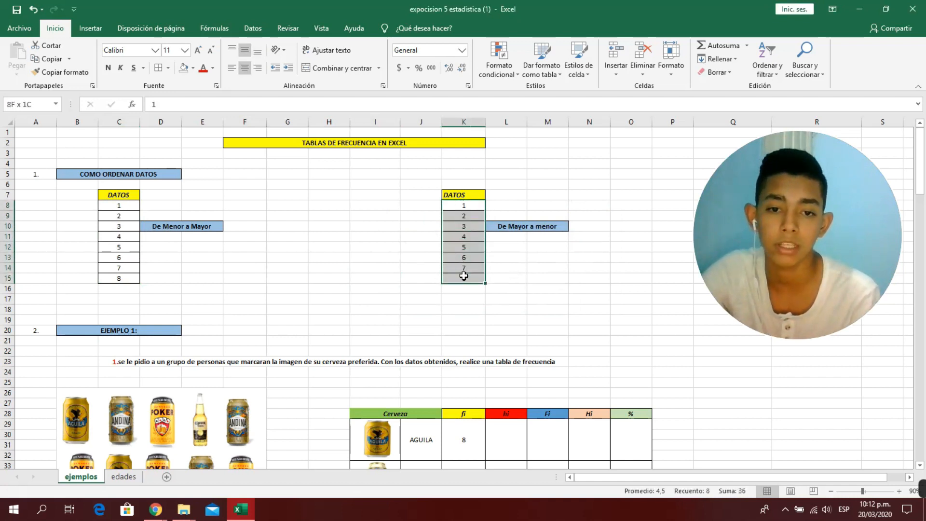
pyautogui.click(777, 72)
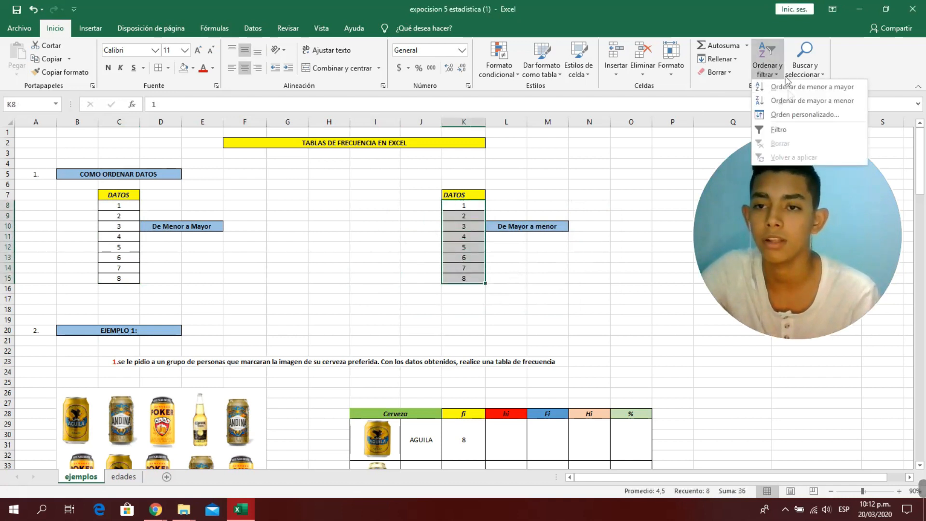
pyautogui.click(823, 101)
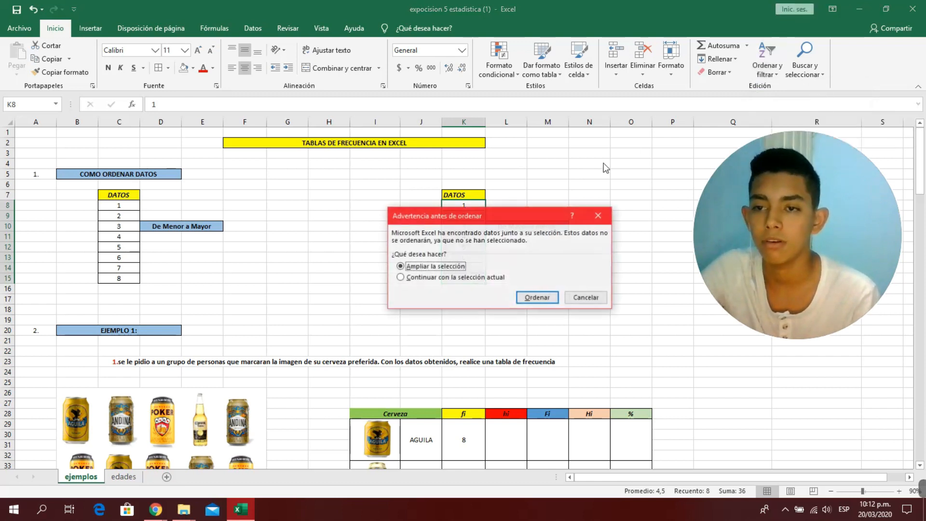
pyautogui.click(486, 277)
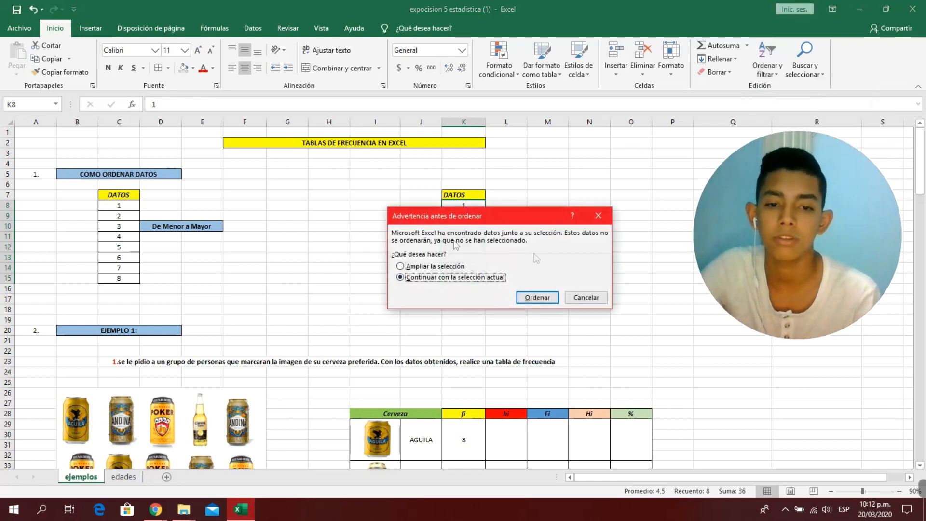
pyautogui.click(537, 297)
pyautogui.click(346, 278)
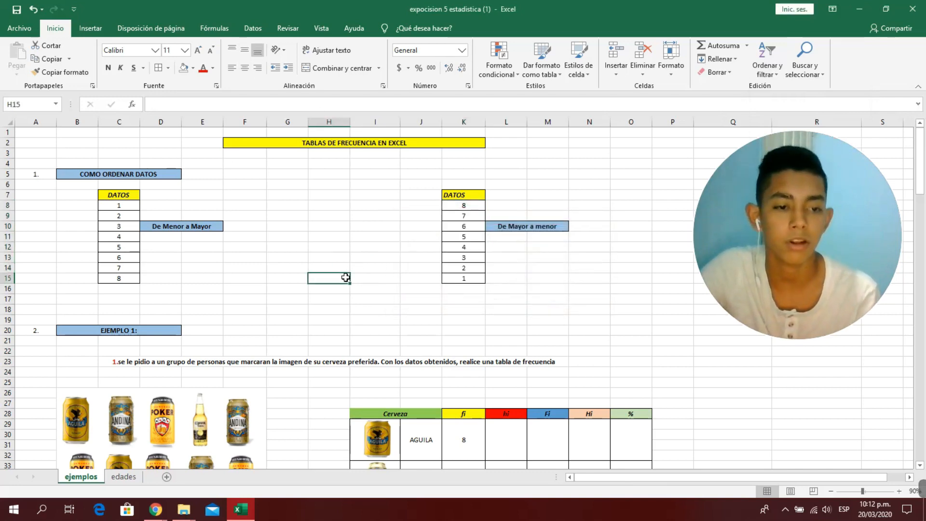
# Examine the beer pictures of EJEMPLO 1 and the fi counts for Aguila, Andina, Poker and Corona in the frequency table
pyautogui.scroll(-5, 346, 278)
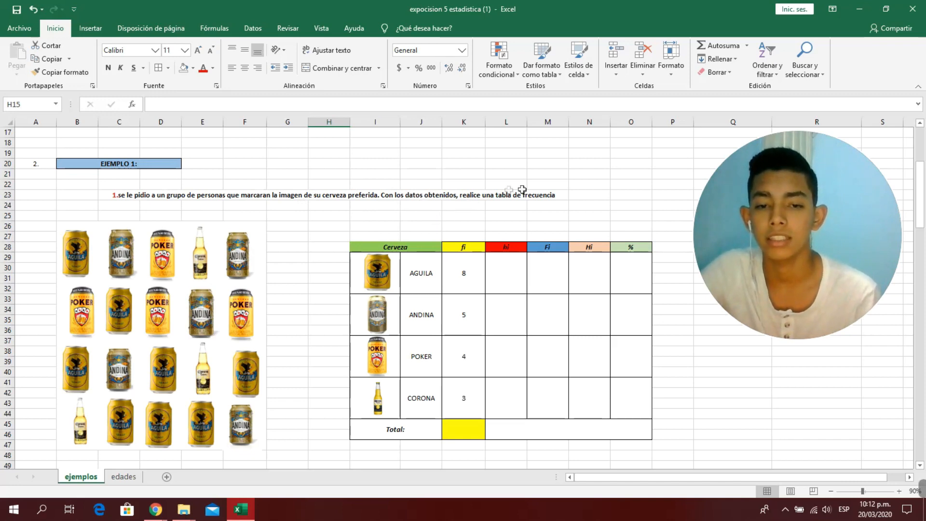
pyautogui.scroll(-3, 299, 228)
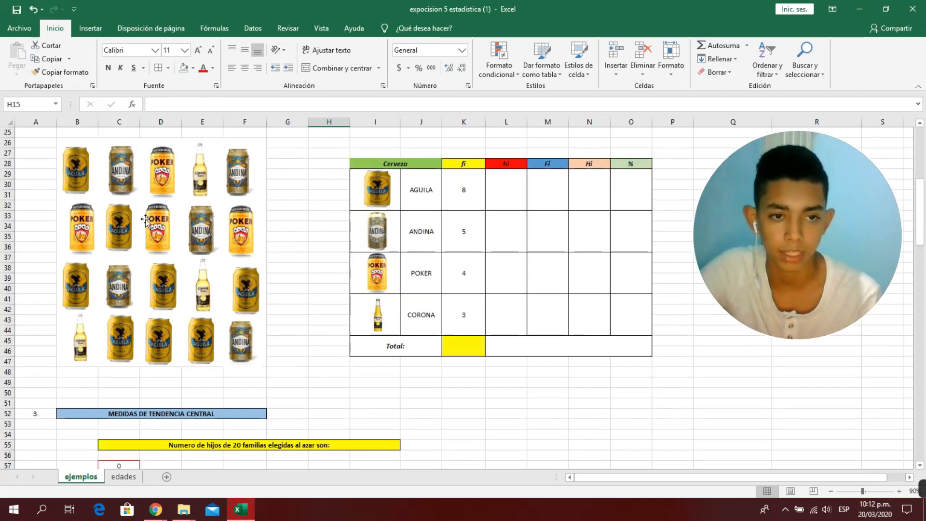
pyautogui.scroll(3, 145, 220)
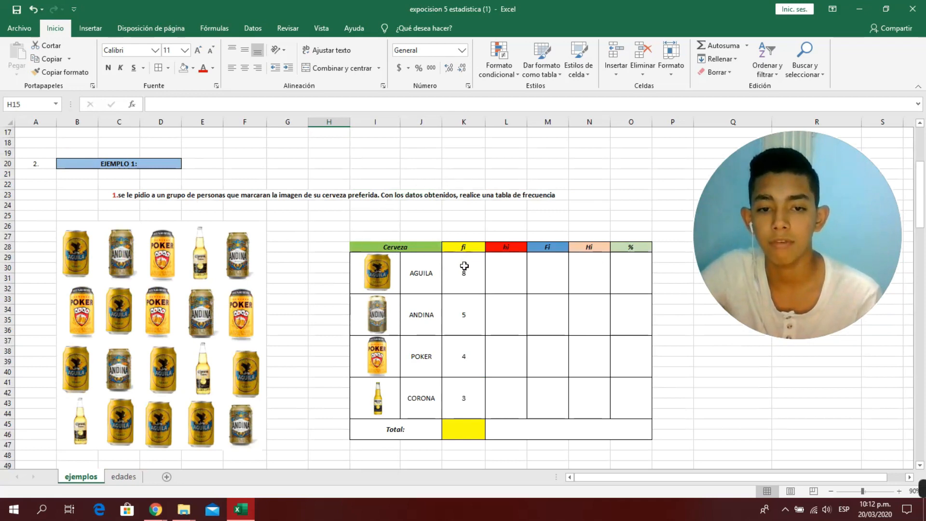
pyautogui.click(464, 266)
pyautogui.click(465, 314)
pyautogui.click(463, 355)
pyautogui.click(465, 398)
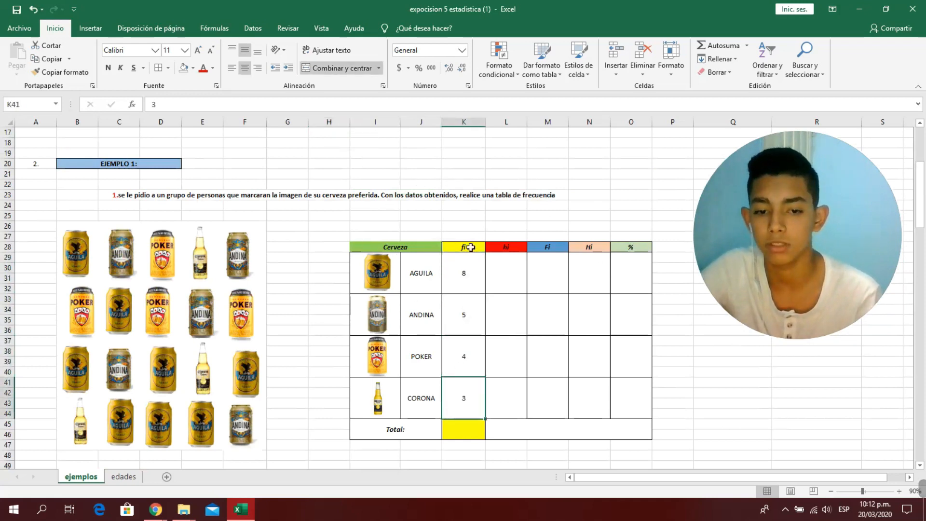
pyautogui.scroll(-3, 463, 275)
pyautogui.scroll(3, 501, 270)
pyautogui.scroll(-1, 497, 323)
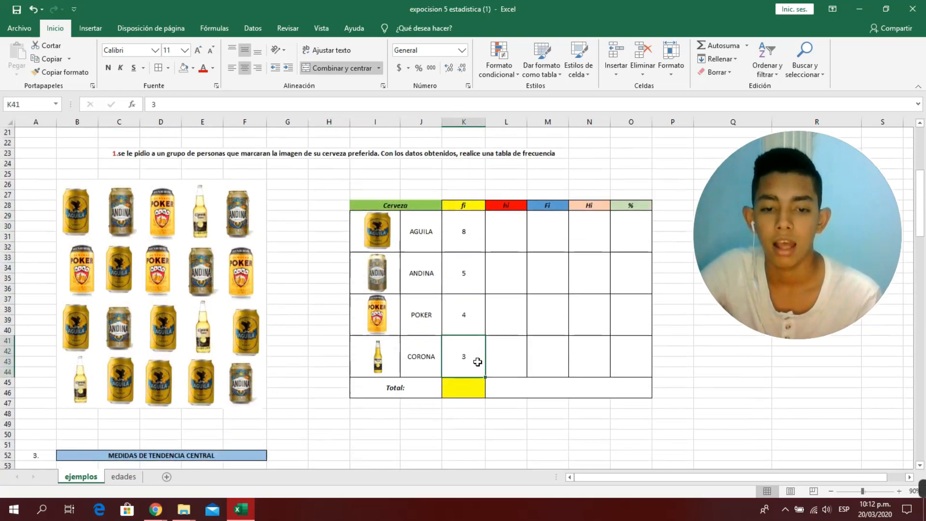
# Total the fi column of the beer table in K45 with the formula =SUMA(K29:K44)
pyautogui.click(469, 386)
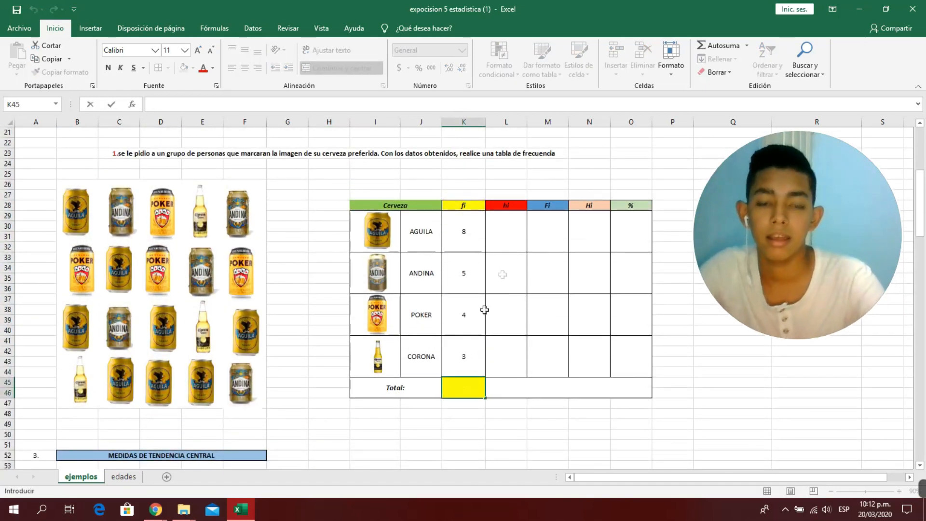
pyautogui.moveTo(465, 225); pyautogui.dragTo(479, 334)
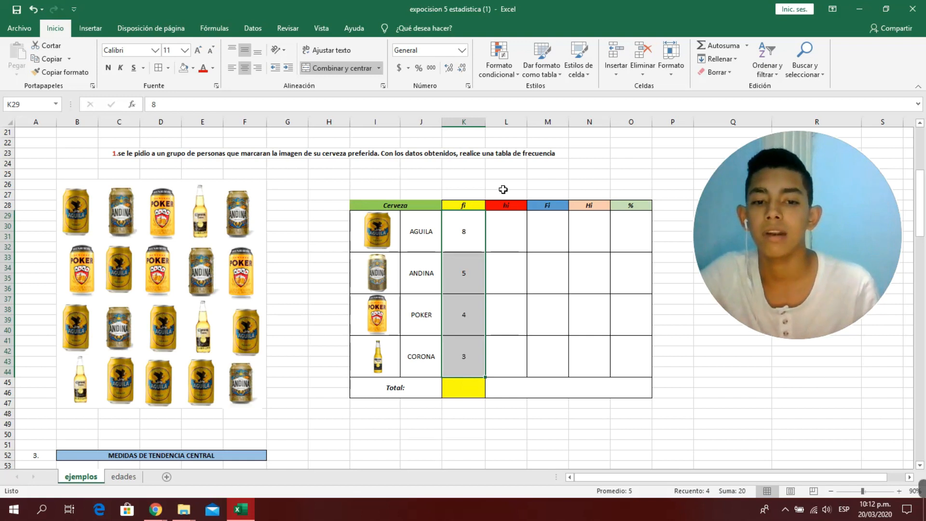
pyautogui.doubleClick(463, 390)
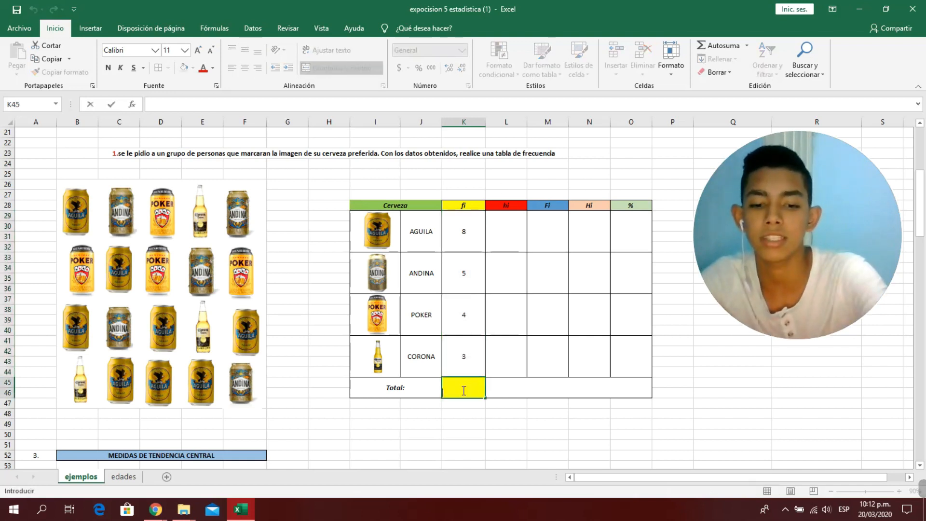
pyautogui.write('=')
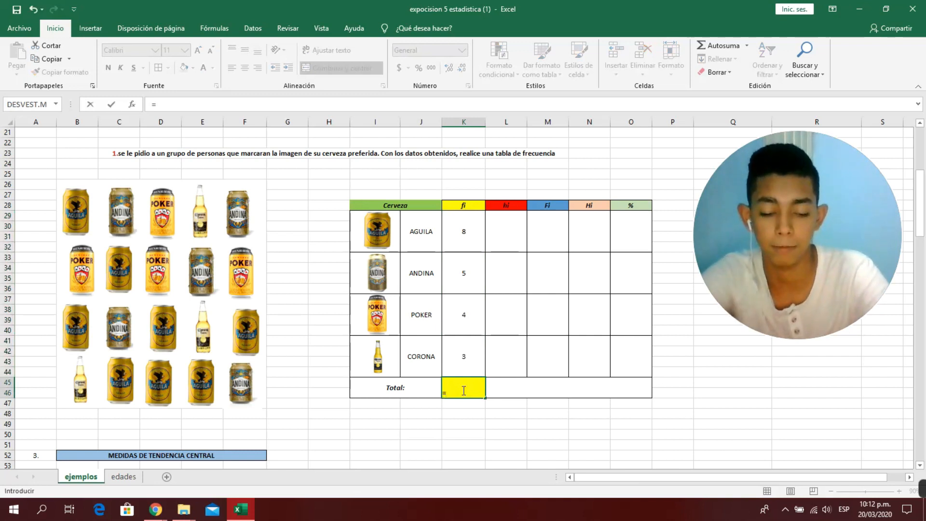
pyautogui.write('suma')
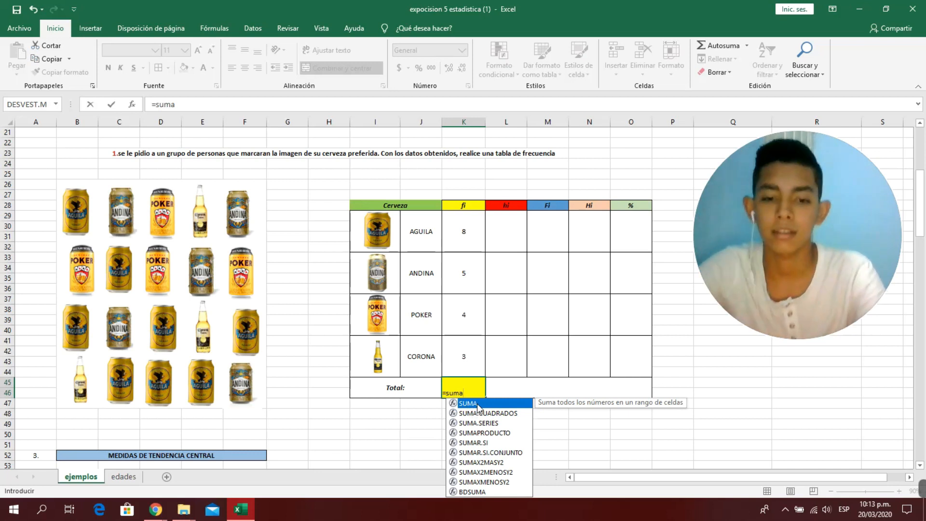
pyautogui.doubleClick(477, 408)
pyautogui.moveTo(462, 248); pyautogui.dragTo(473, 352)
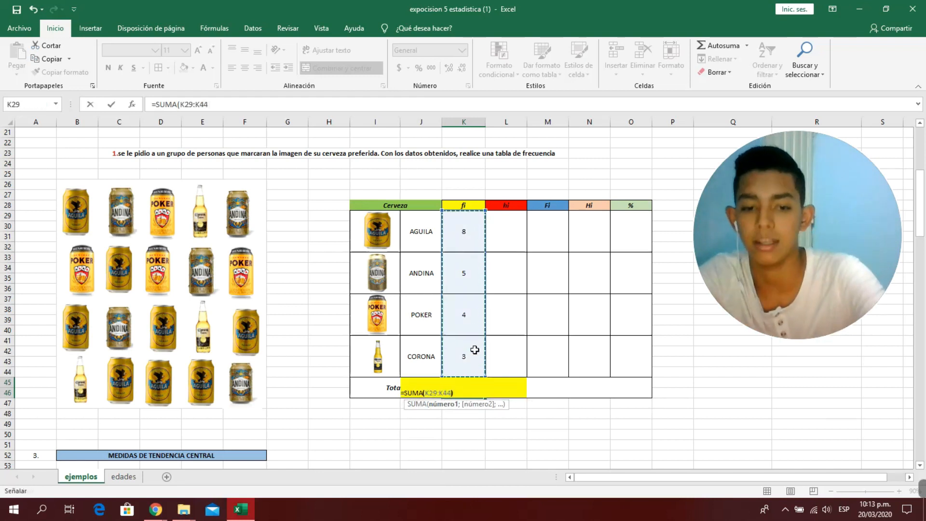
pyautogui.press('Return')
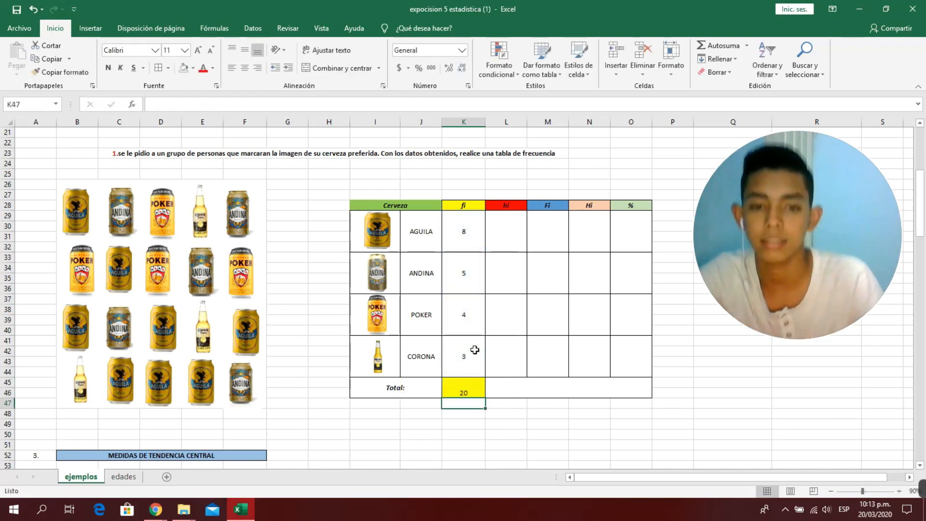
pyautogui.click(579, 426)
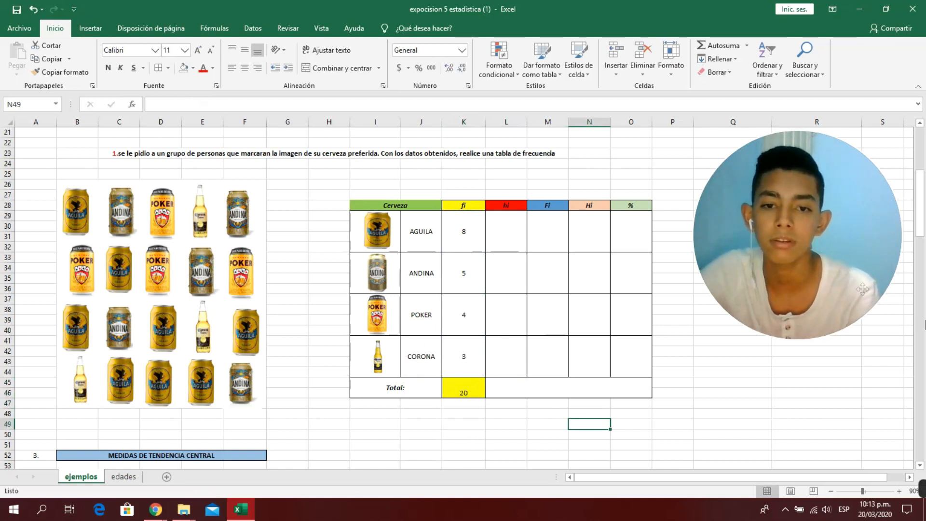
# Calculate Aguila's hi in L29 by dividing its fi by the total, using the formula =K29/K$45
pyautogui.doubleClick(505, 232)
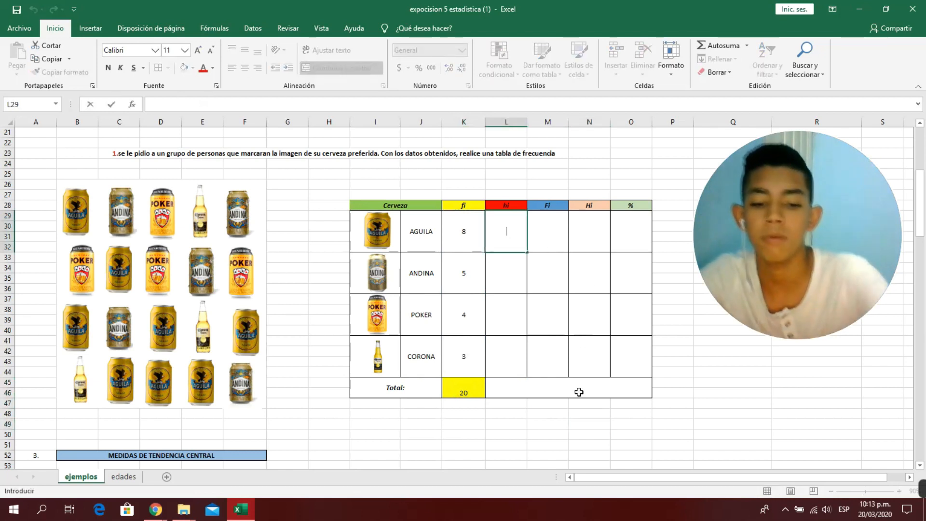
pyautogui.write('=')
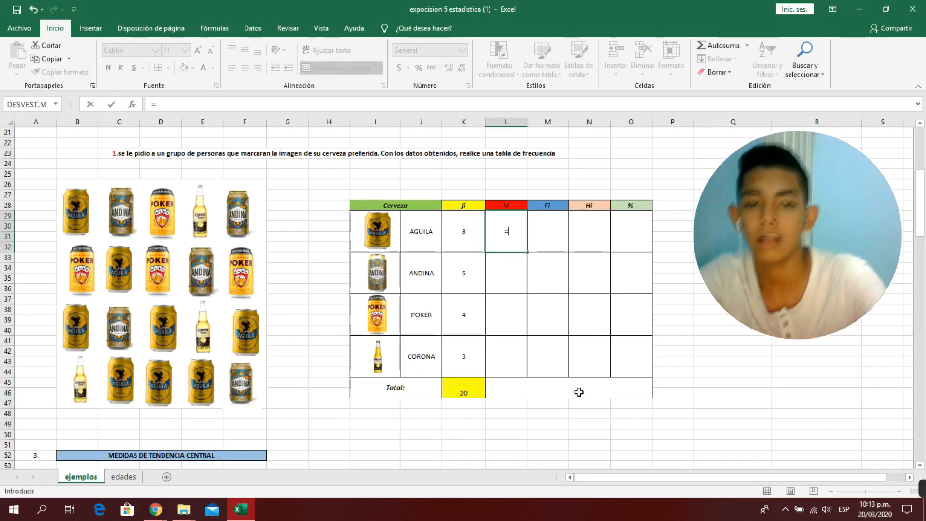
pyautogui.click(465, 228)
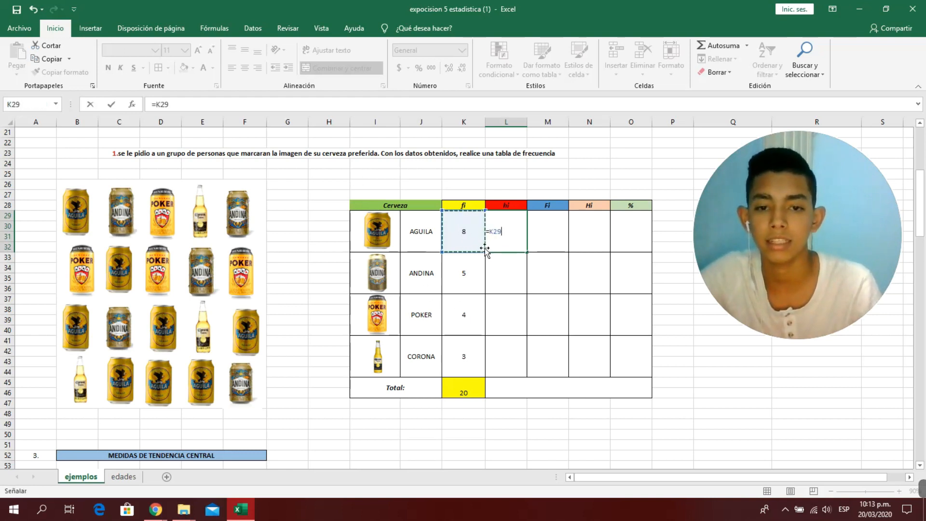
pyautogui.write('+')
pyautogui.press('BackSpace')
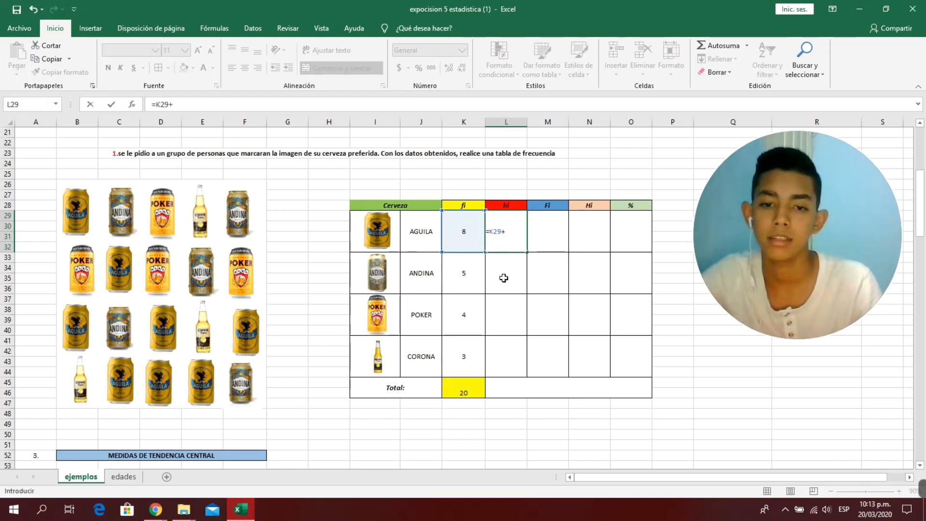
pyautogui.write('/')
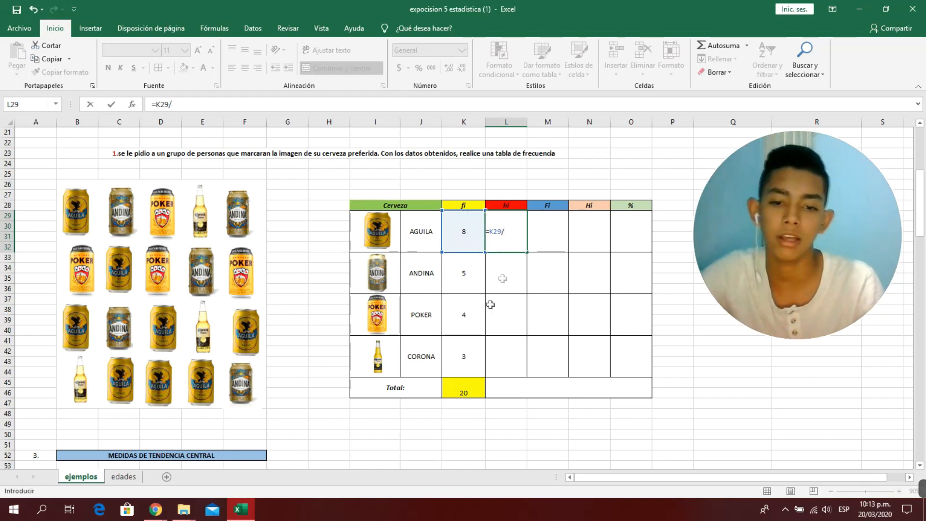
pyautogui.click(464, 393)
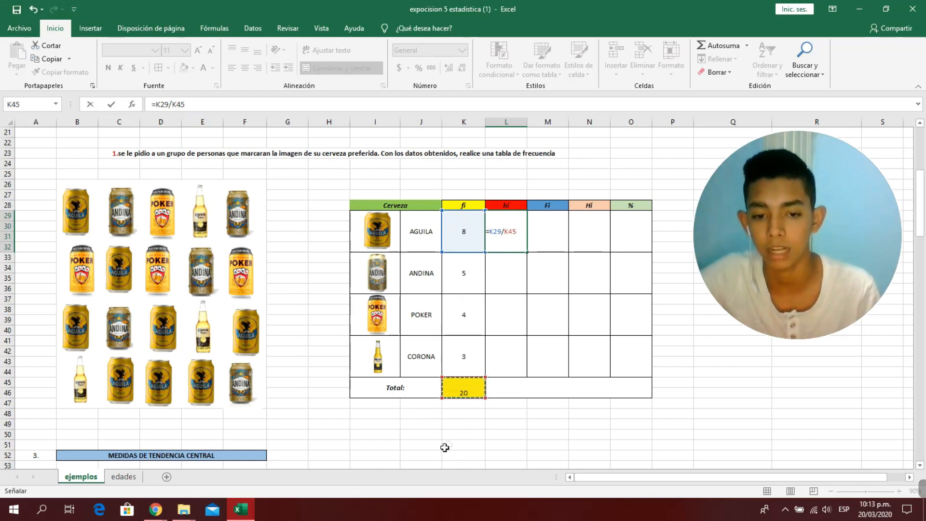
pyautogui.click(177, 104)
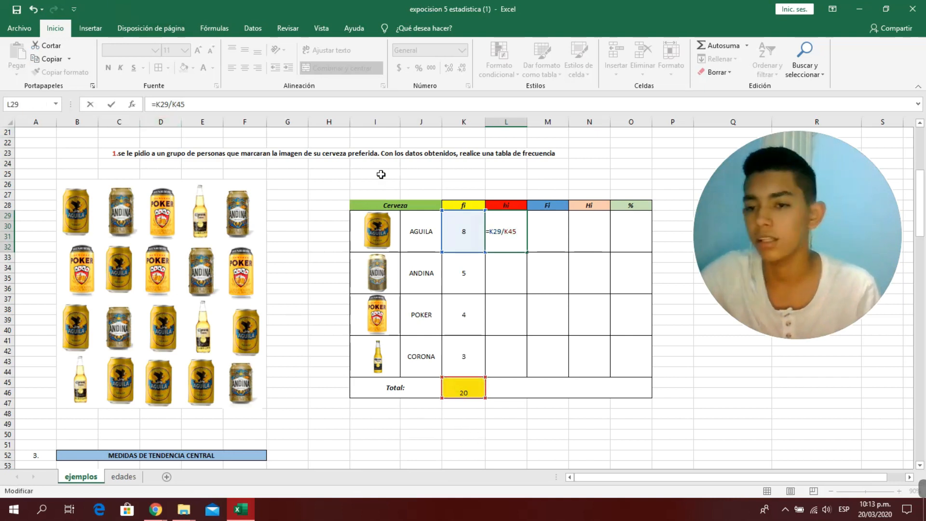
pyautogui.write('$')
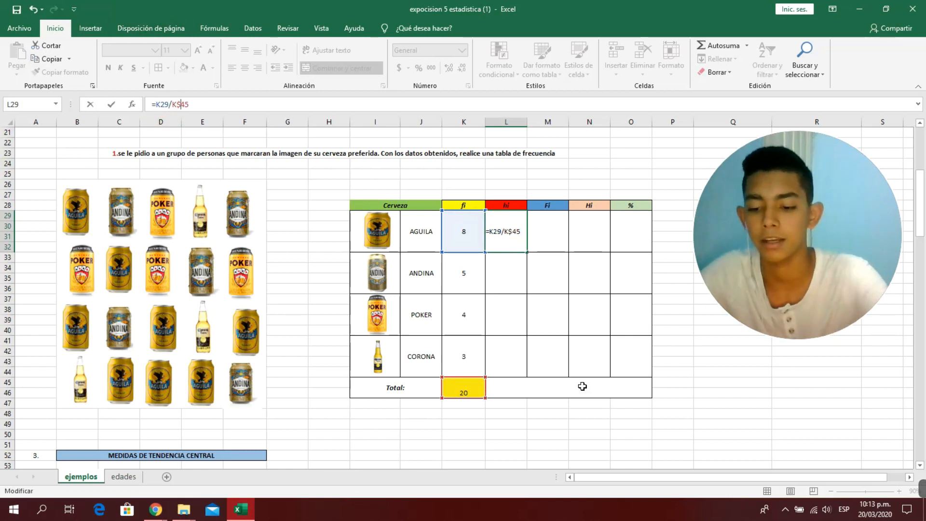
pyautogui.press('Return')
# Copy the L29 formula down the hi column to the Corona row and check the formulas for Corona and Poker
pyautogui.click(519, 238)
pyautogui.moveTo(525, 252); pyautogui.dragTo(524, 374)
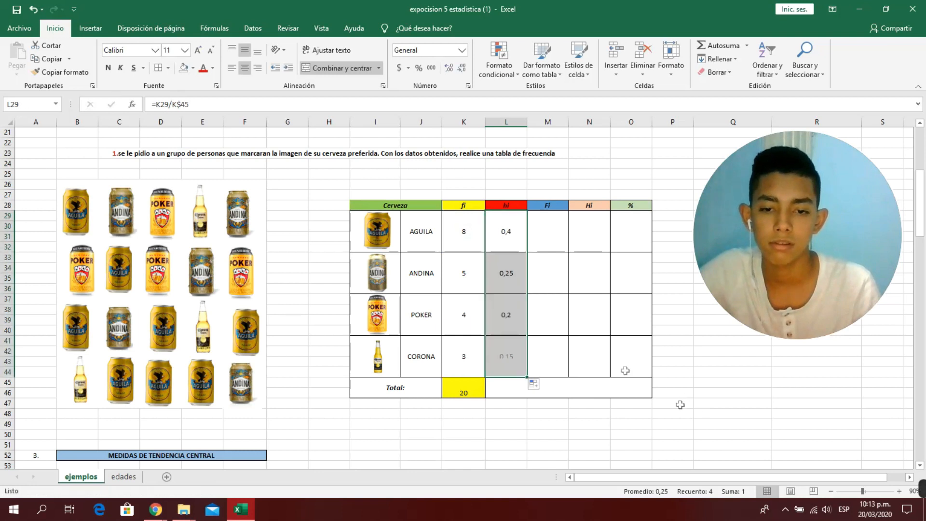
pyautogui.click(535, 446)
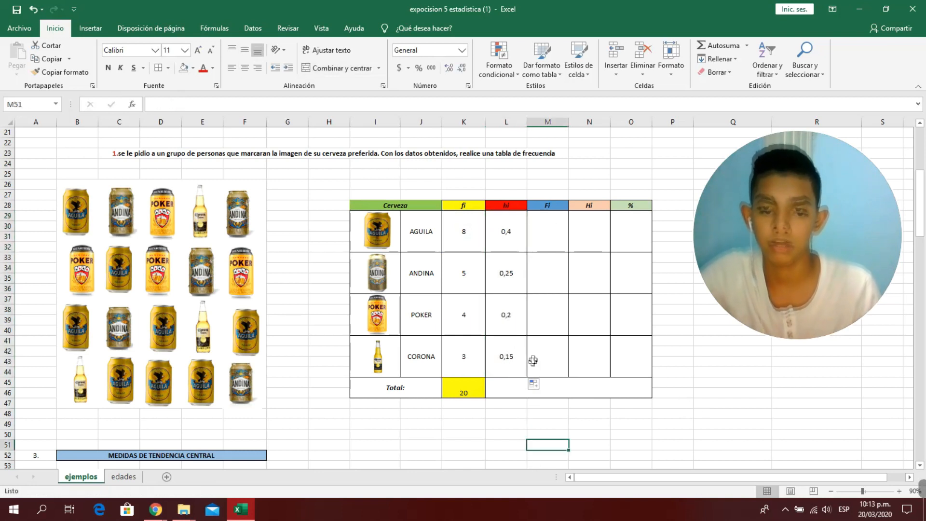
pyautogui.doubleClick(518, 356)
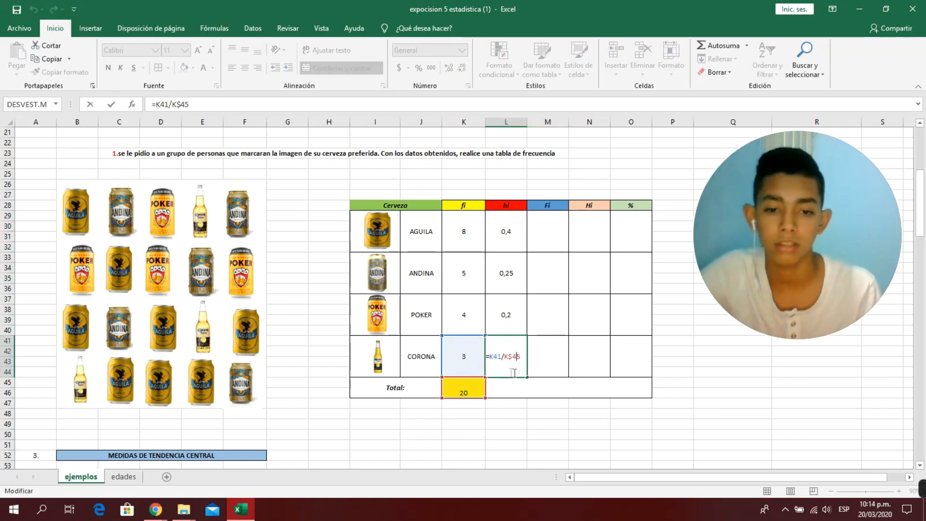
pyautogui.doubleClick(506, 315)
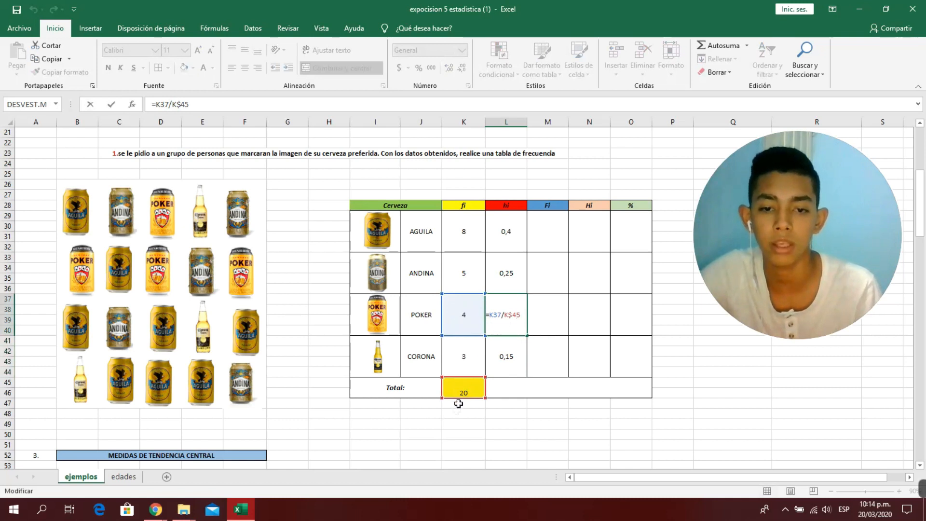
# Enter 8 as Aguila's Fi in M29 and the formula =M29+K33 for Andina in M33
pyautogui.doubleClick(531, 242)
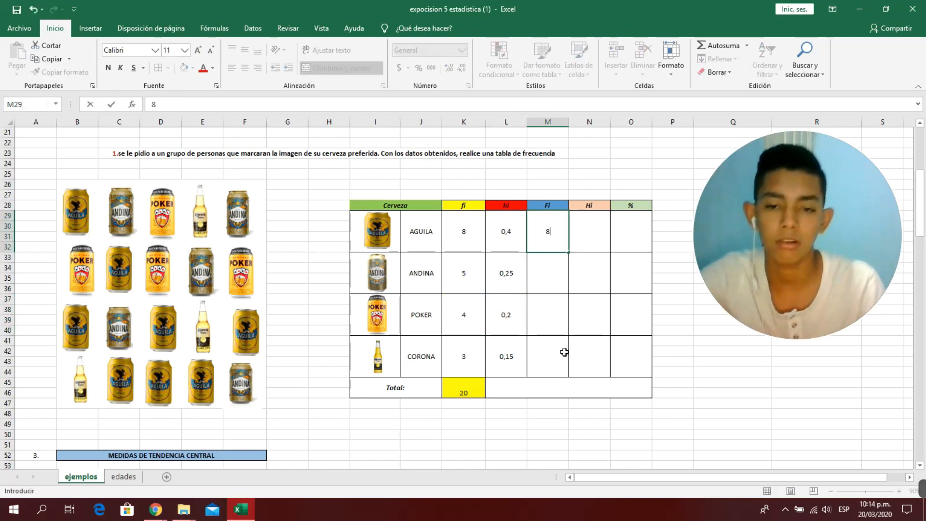
pyautogui.doubleClick(556, 270)
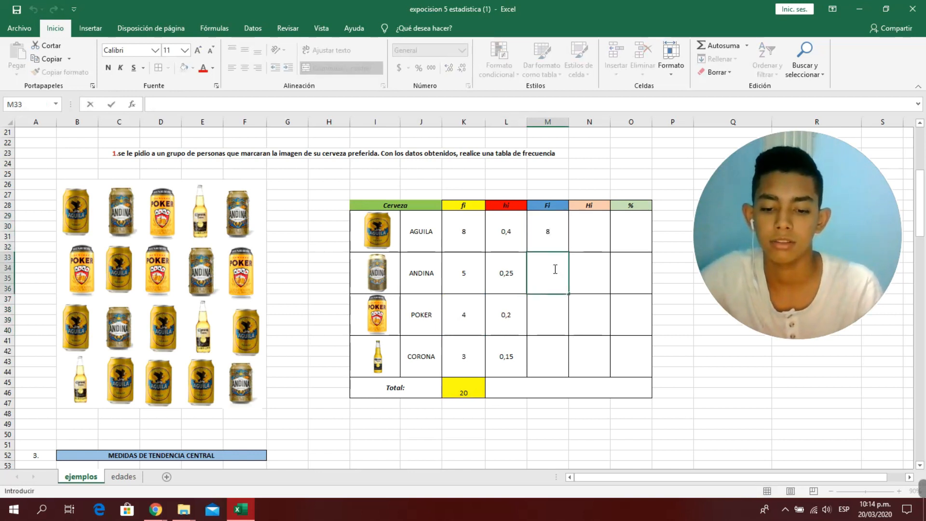
pyautogui.write('=')
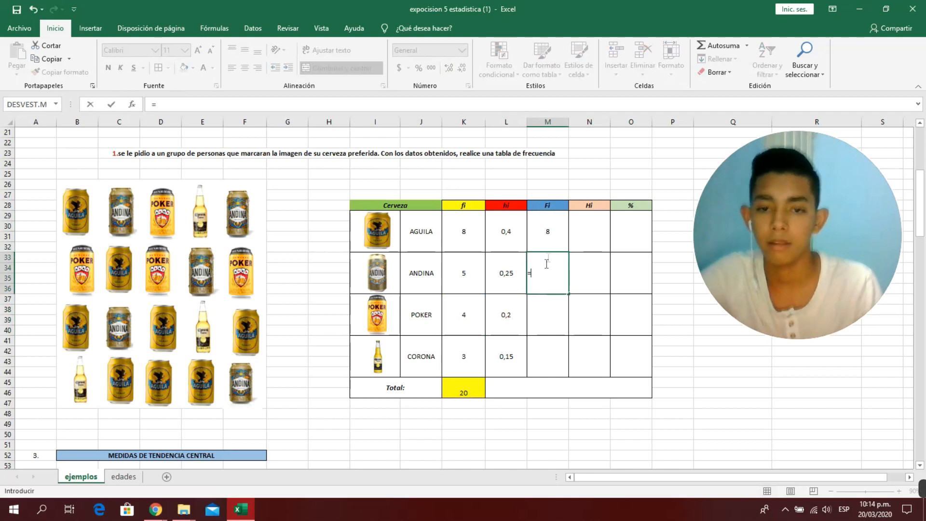
pyautogui.click(551, 241)
pyautogui.write('+')
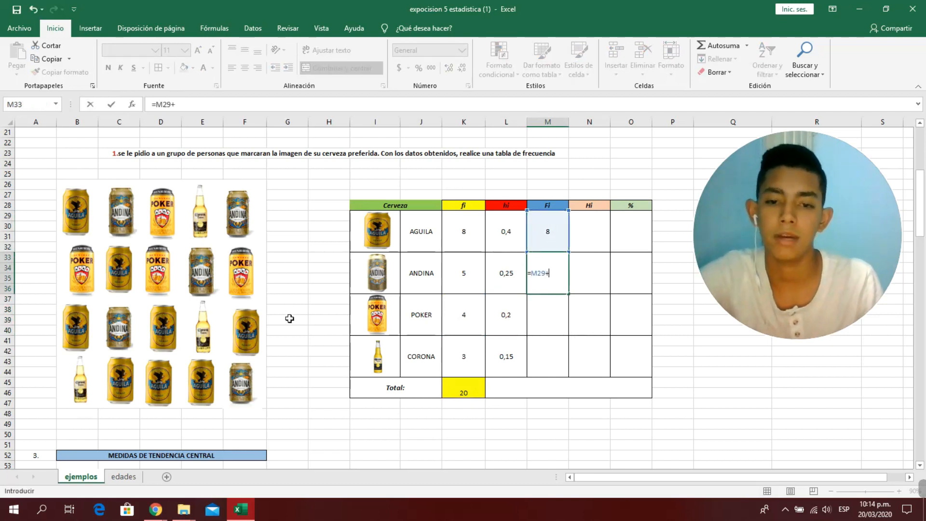
pyautogui.click(442, 275)
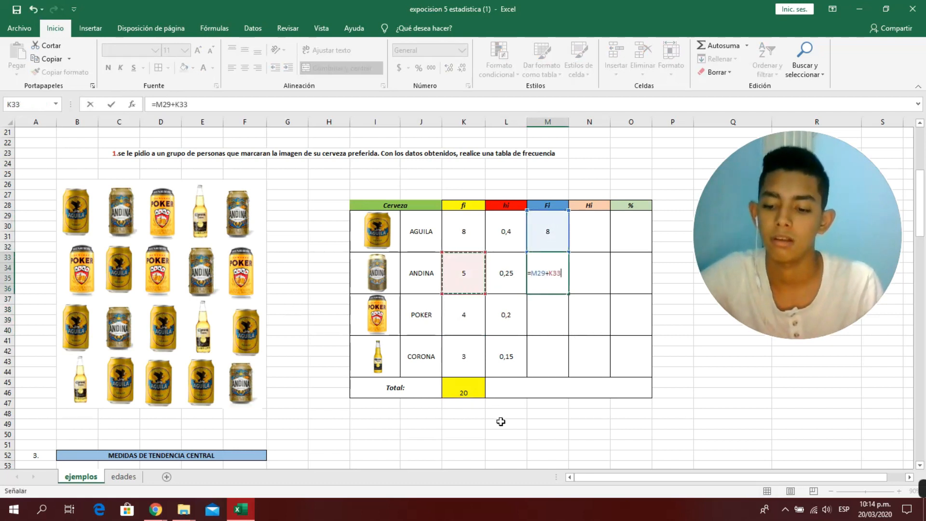
pyautogui.press('Return')
# Copy the M33 formula down the Fi column to the Poker and Corona rows
pyautogui.click(553, 273)
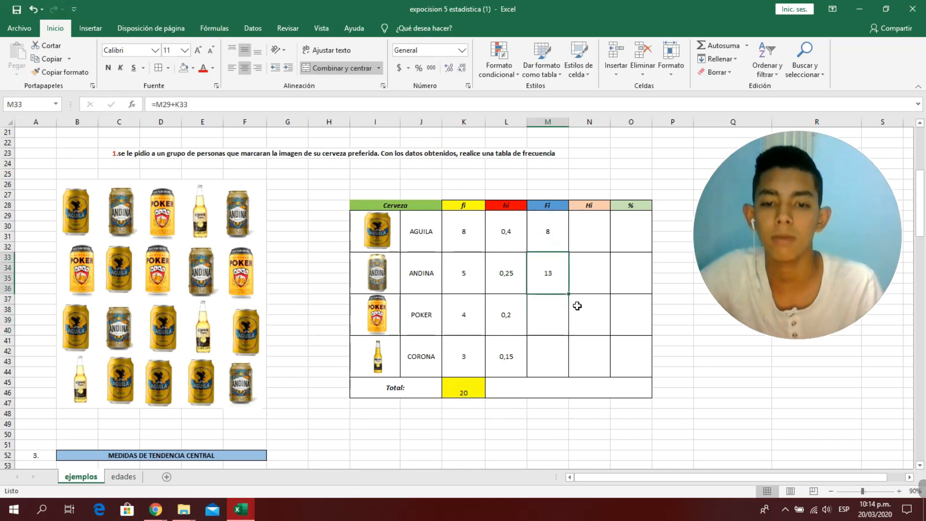
pyautogui.moveTo(569, 294); pyautogui.dragTo(559, 375)
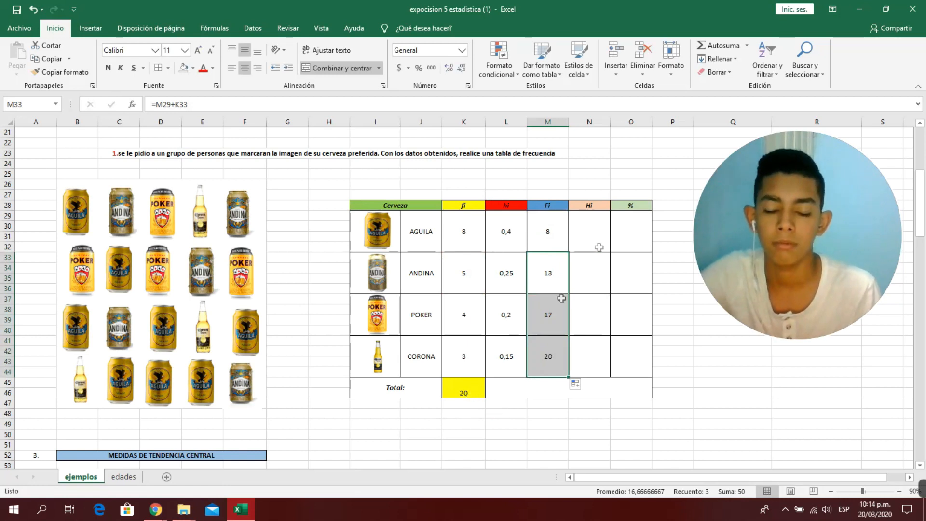
pyautogui.click(585, 240)
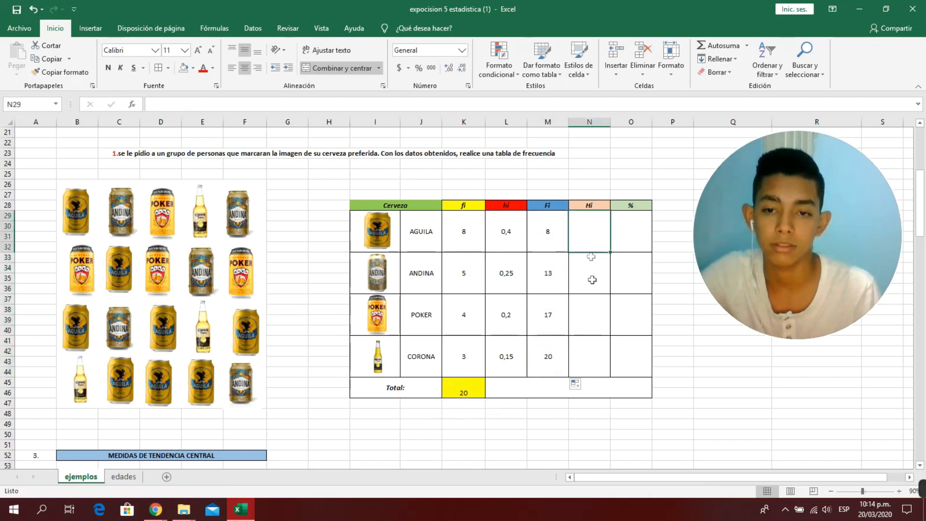
# Enter 0,4 as Aguila's Hi in N29 and the formula +N29+L33 for Andina in N33
pyautogui.doubleClick(592, 238)
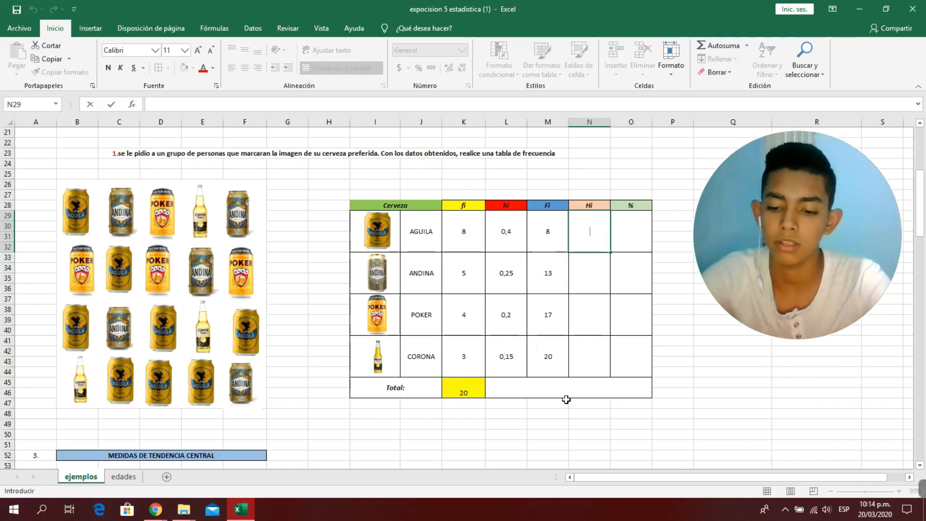
pyautogui.doubleClick(589, 276)
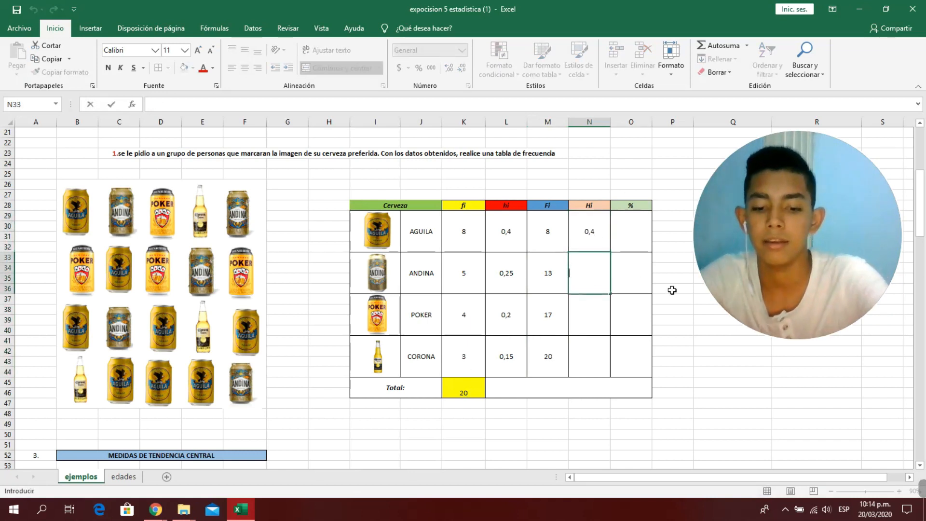
pyautogui.write('=')
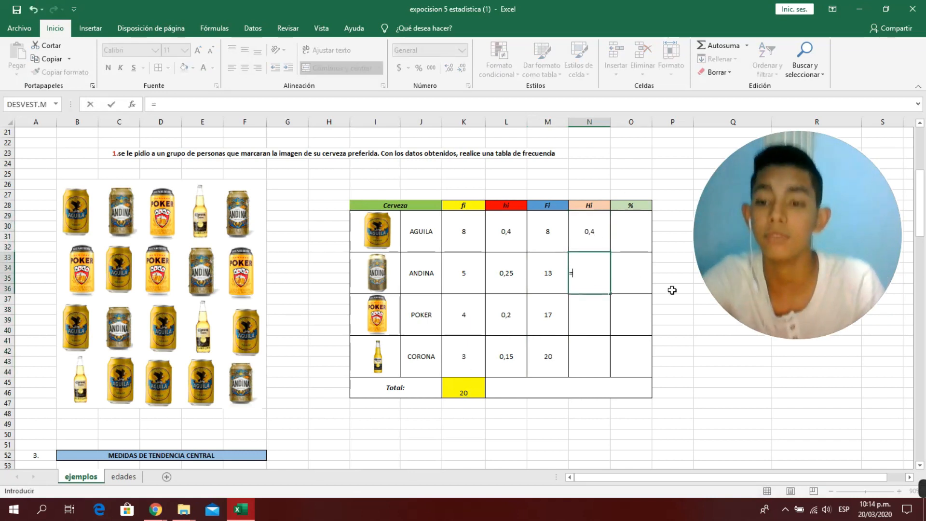
pyautogui.press('BackSpace')
pyautogui.write('+')
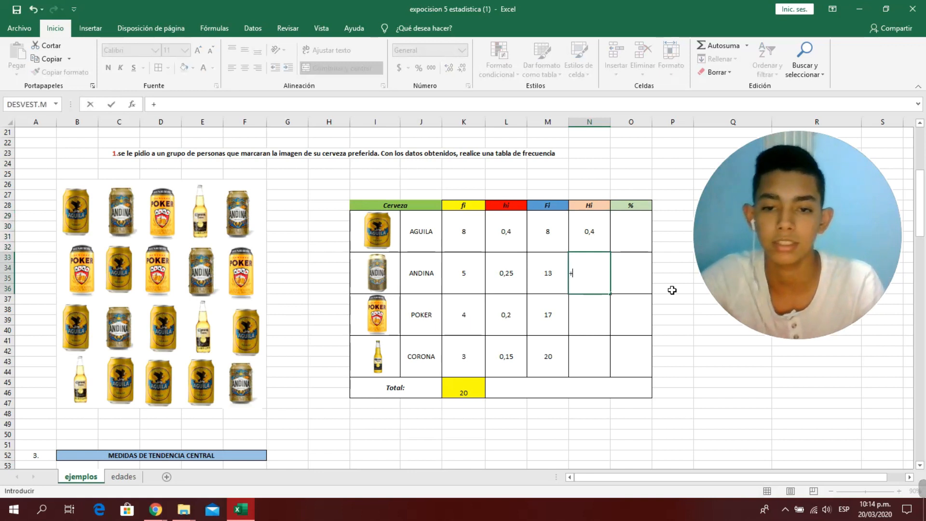
pyautogui.click(599, 241)
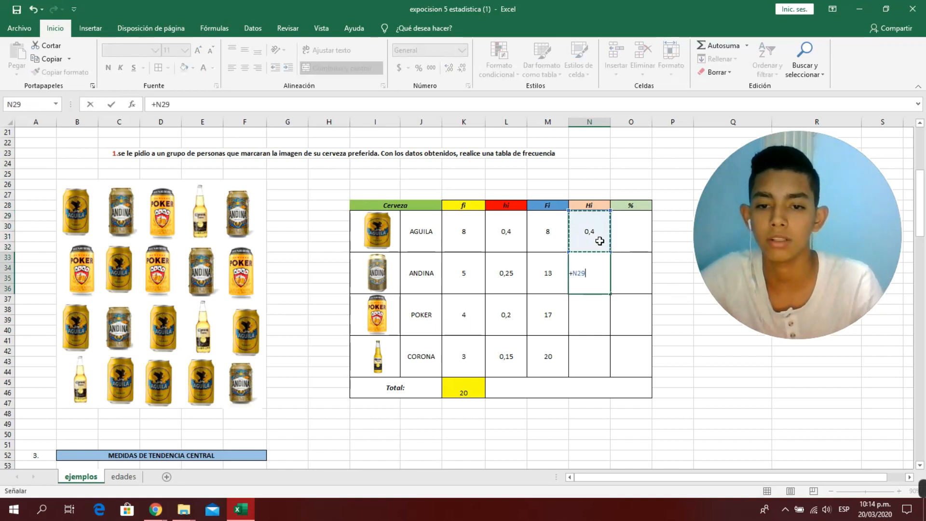
pyautogui.write('+')
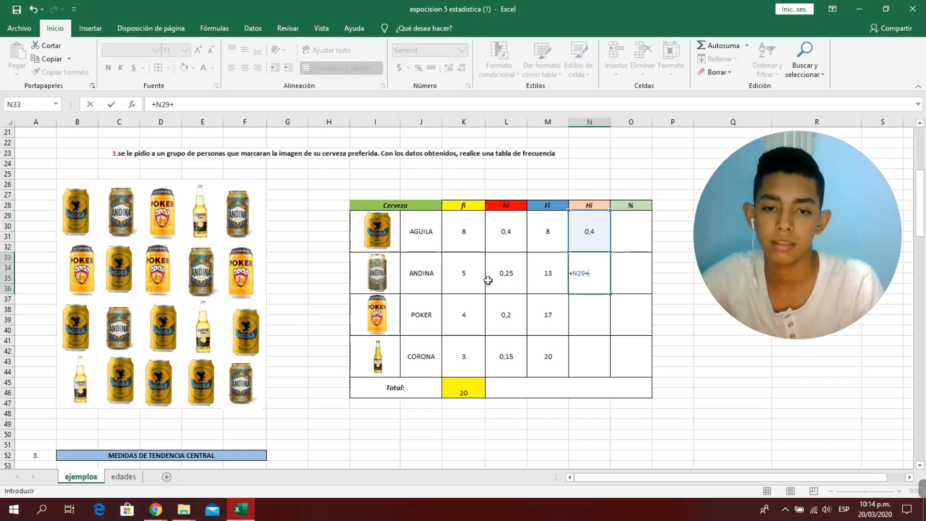
pyautogui.click(514, 275)
pyautogui.press('Return')
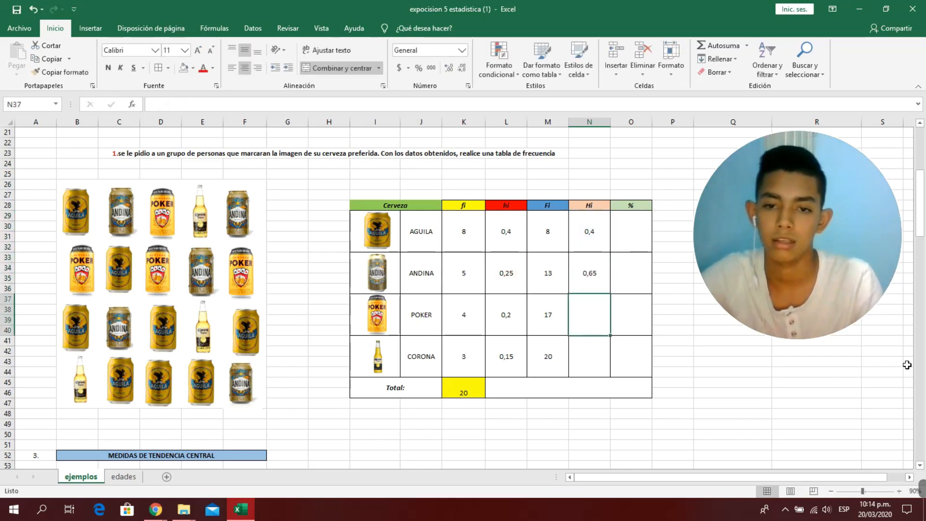
# Copy the N33 formula down the Hi column to the Poker and Corona rows
pyautogui.press('Up')
pyautogui.moveTo(608, 296); pyautogui.dragTo(610, 374)
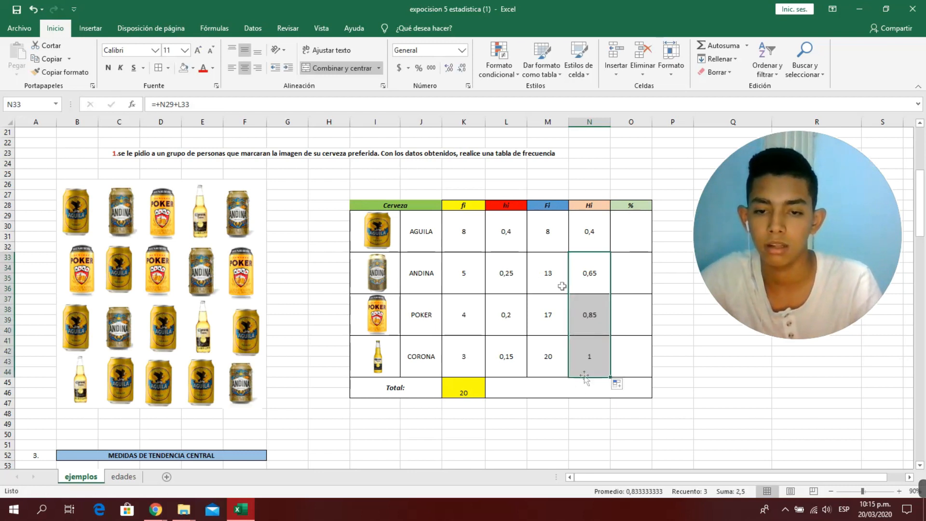
pyautogui.click(709, 361)
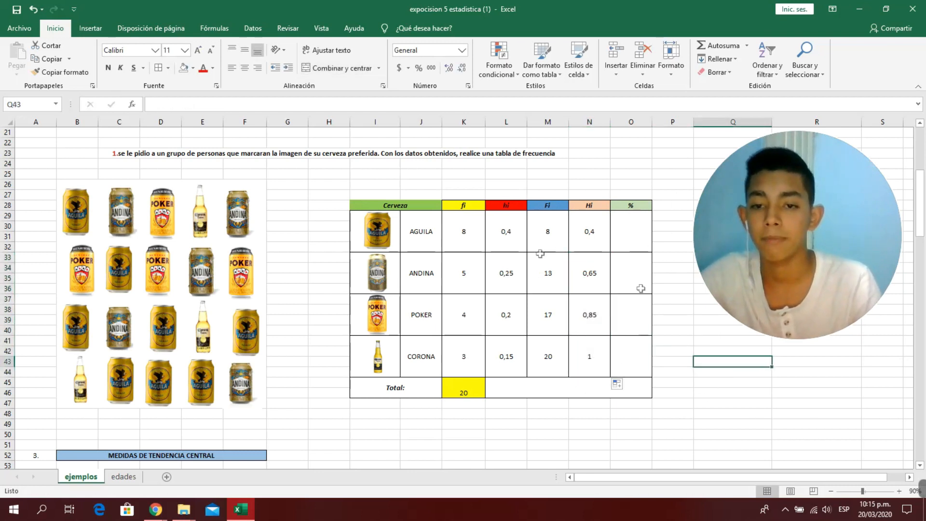
pyautogui.moveTo(594, 234); pyautogui.dragTo(610, 357)
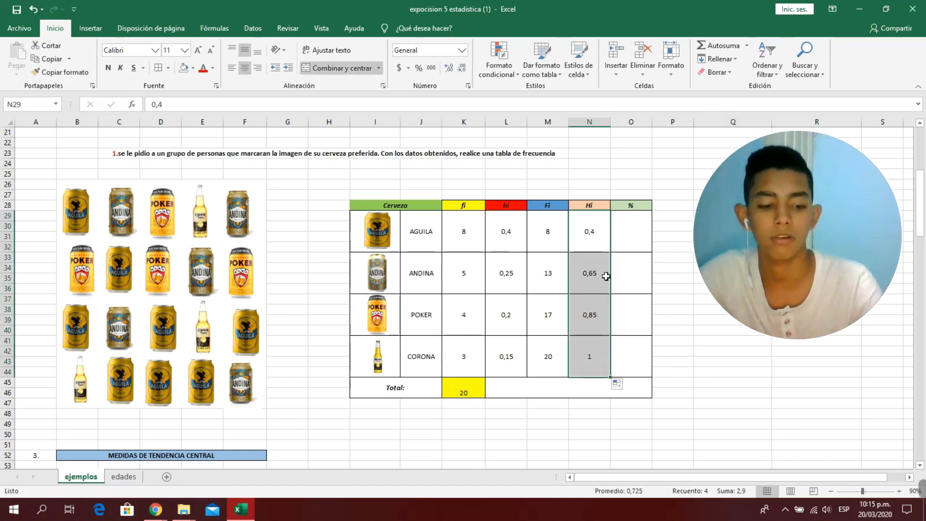
pyautogui.hotkey('ctrl', 'c')
pyautogui.click(623, 232)
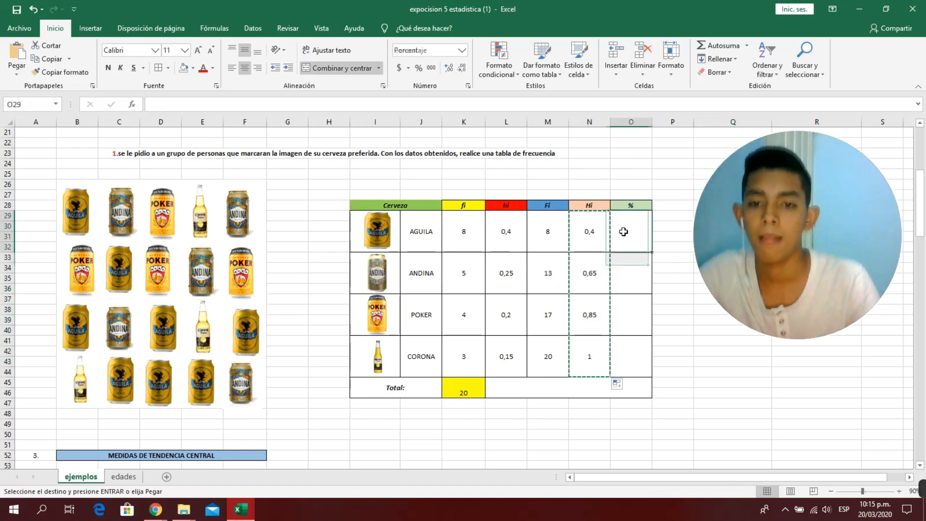
pyautogui.doubleClick(627, 232)
pyautogui.rightClick(626, 233)
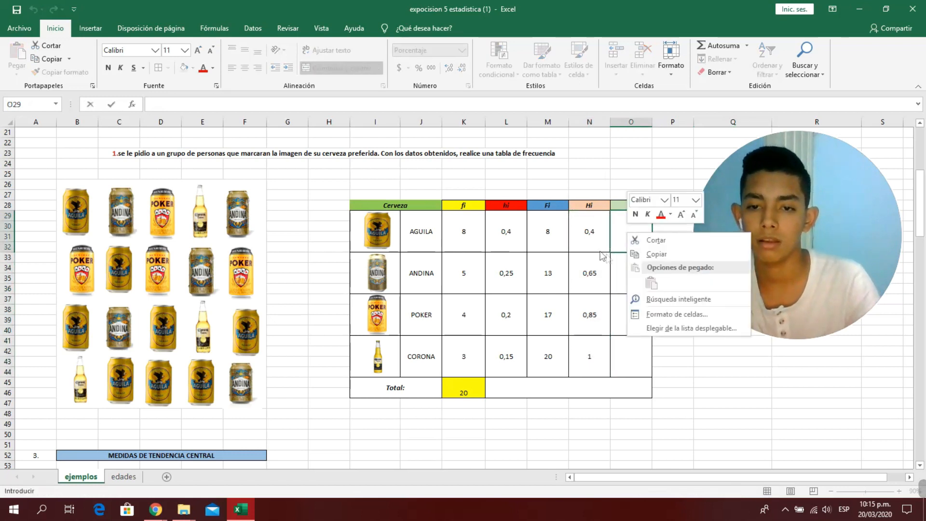
pyautogui.click(601, 252)
# Copy the four Hi results from the Aguila to the Corona row and paste them as values only into the % column from O29
pyautogui.moveTo(601, 225); pyautogui.dragTo(602, 352)
pyautogui.hotkey('ctrl', 'c')
pyautogui.click(630, 236)
pyautogui.rightClick(631, 236)
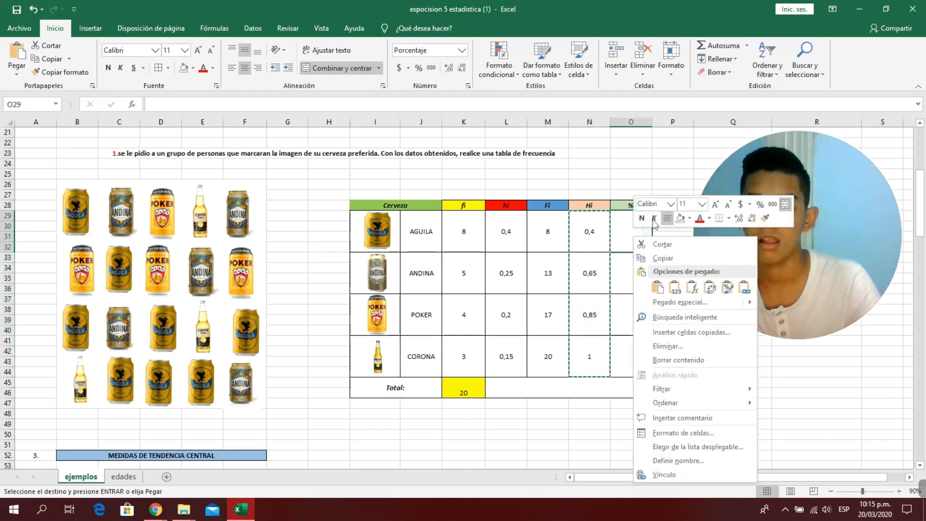
pyautogui.click(676, 288)
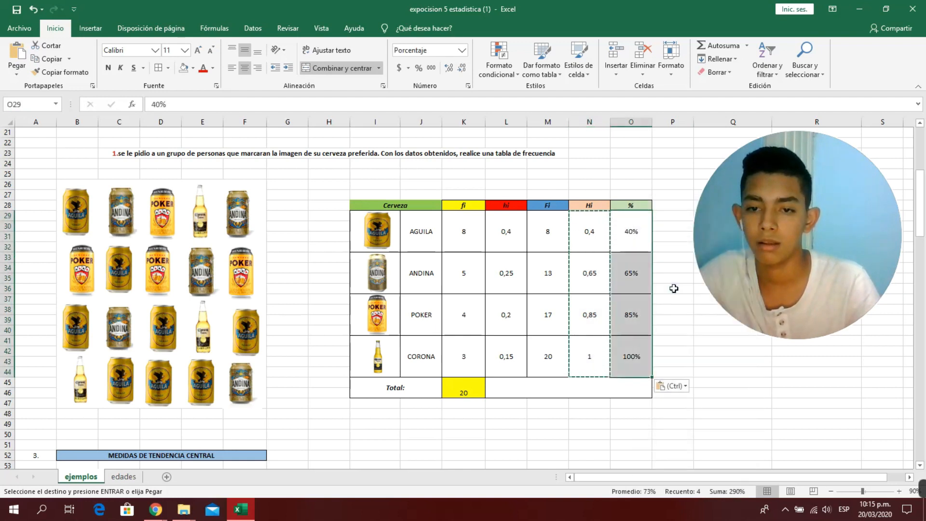
pyautogui.click(647, 237)
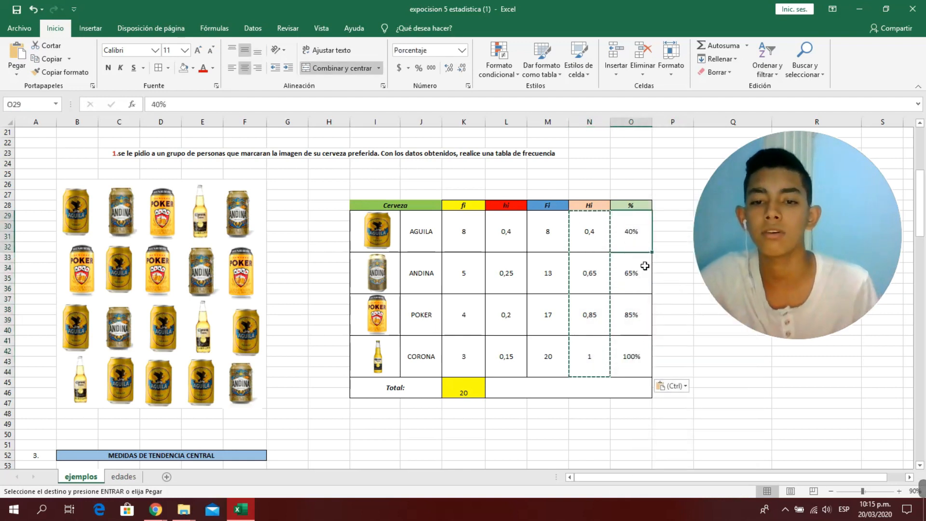
# Try the General and Number formats on the % results from O29 down to the Corona row, and return them to Porcentaje
pyautogui.moveTo(646, 216); pyautogui.dragTo(647, 376)
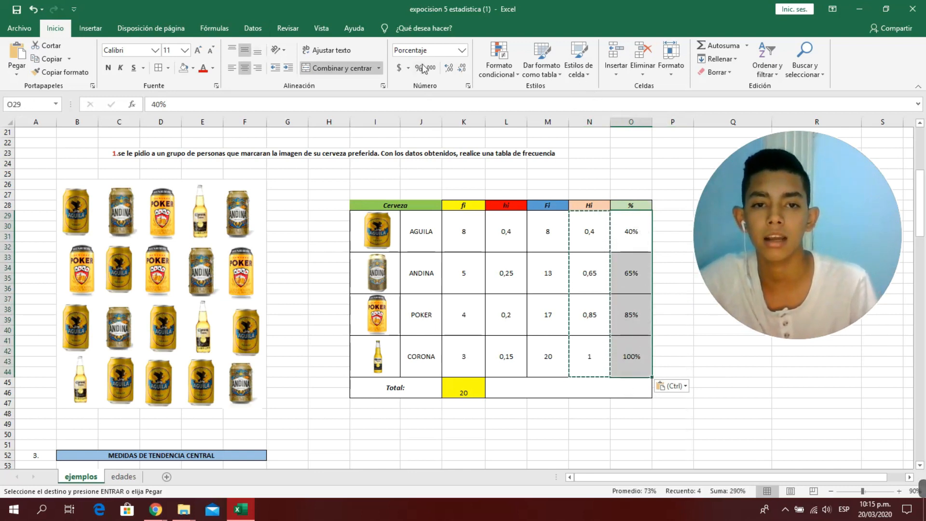
pyautogui.click(462, 50)
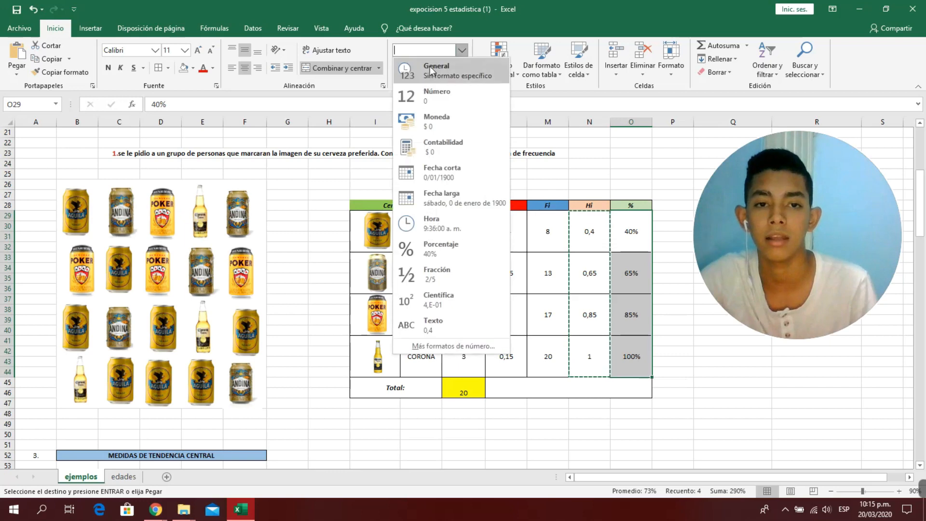
pyautogui.click(434, 66)
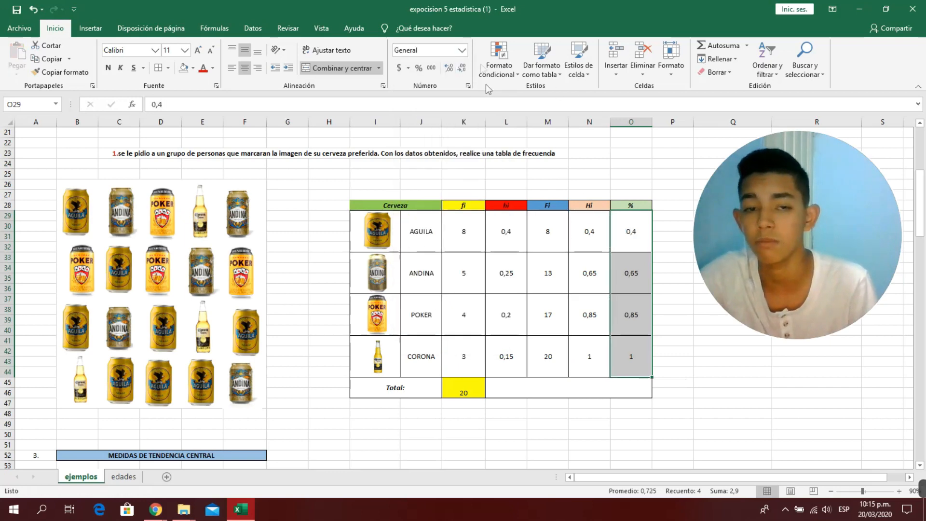
pyautogui.click(462, 50)
pyautogui.click(424, 91)
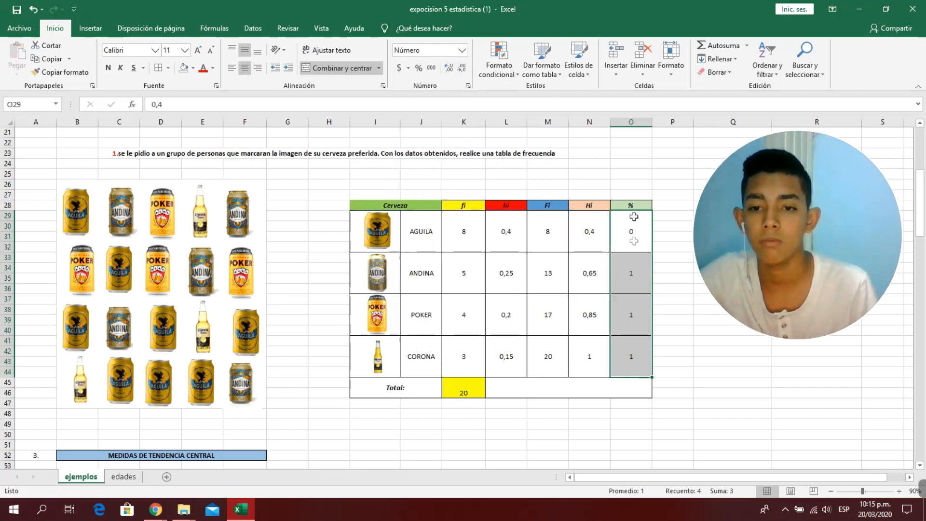
pyautogui.click(462, 50)
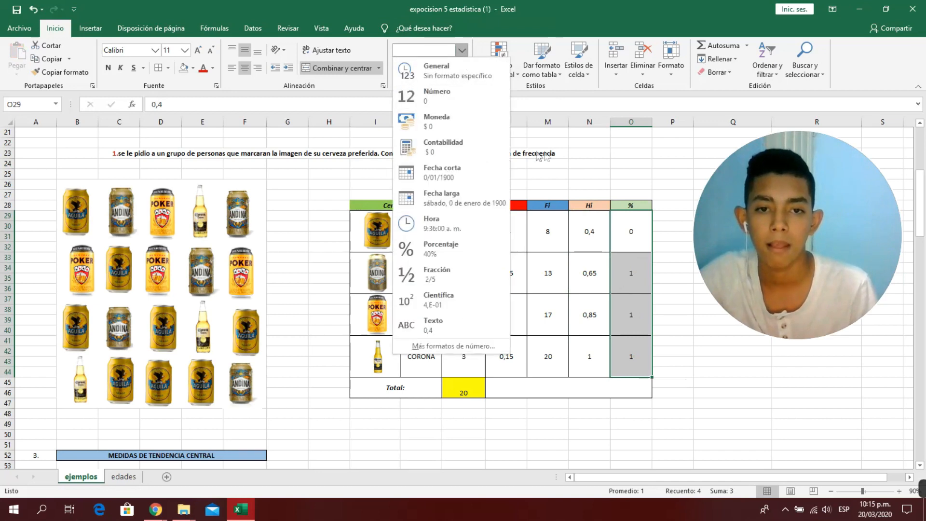
pyautogui.click(552, 142)
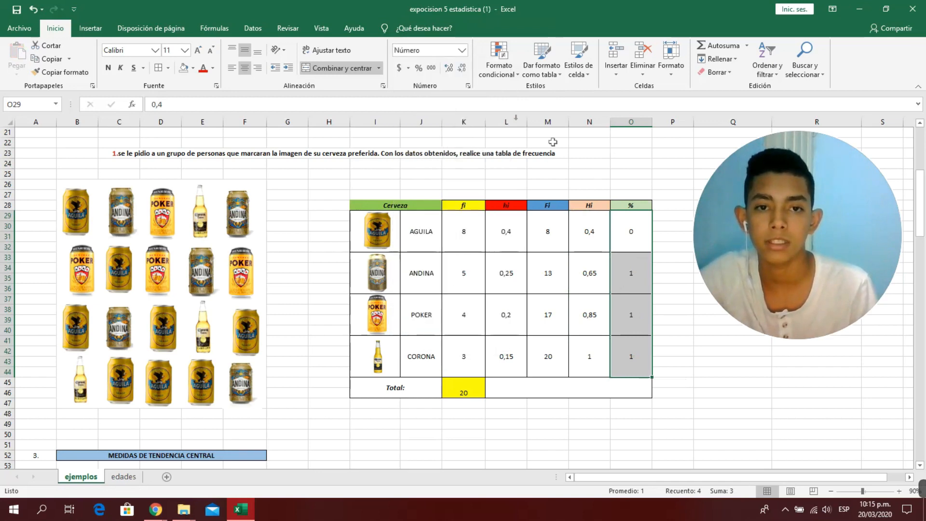
pyautogui.click(462, 51)
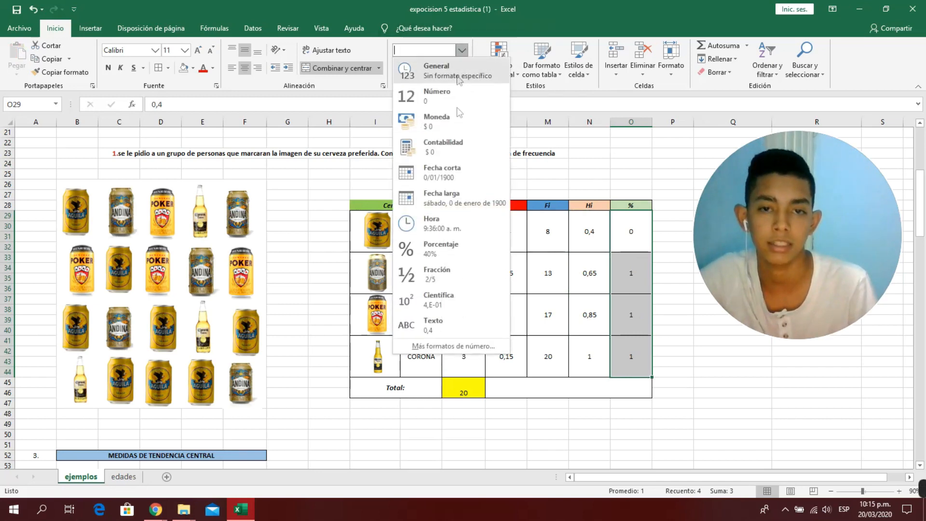
pyautogui.click(453, 254)
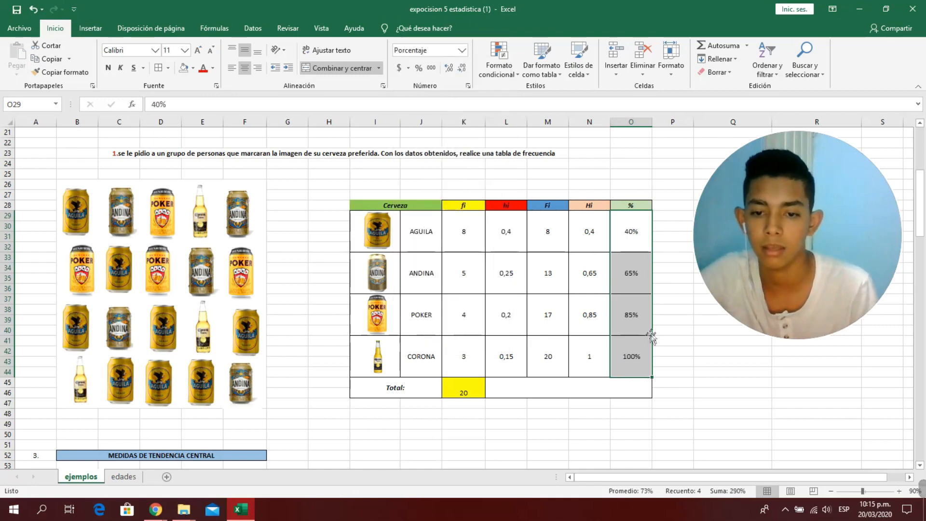
pyautogui.click(700, 383)
# Go to the MEDIDAS DE TENDENCIA CENTRAL exercise and review the family data and the Numero de hijos por familia frequency table
pyautogui.scroll(-4, 646, 241)
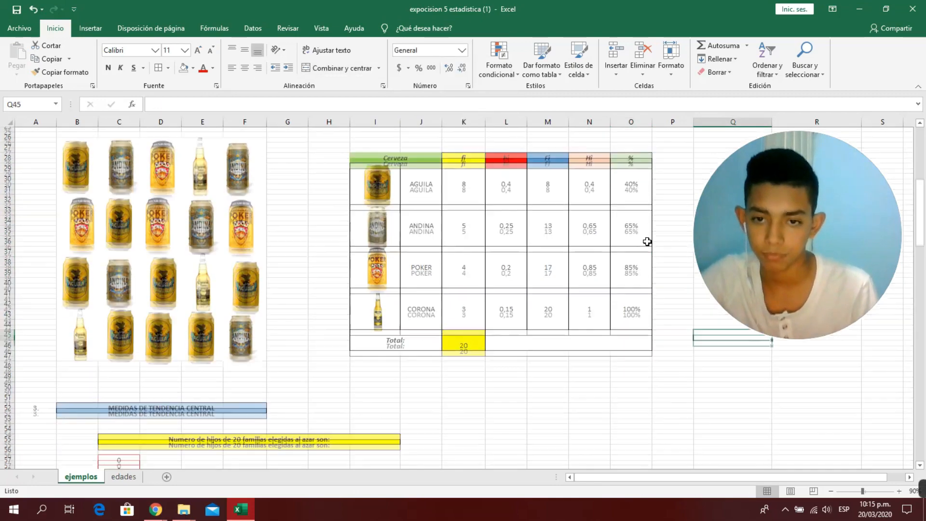
pyautogui.scroll(-5, 565, 366)
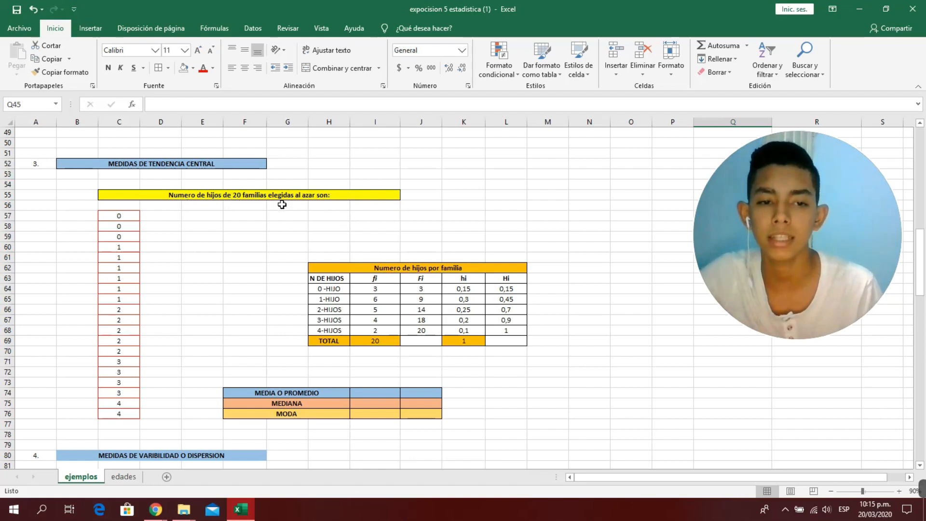
pyautogui.scroll(-2, 282, 205)
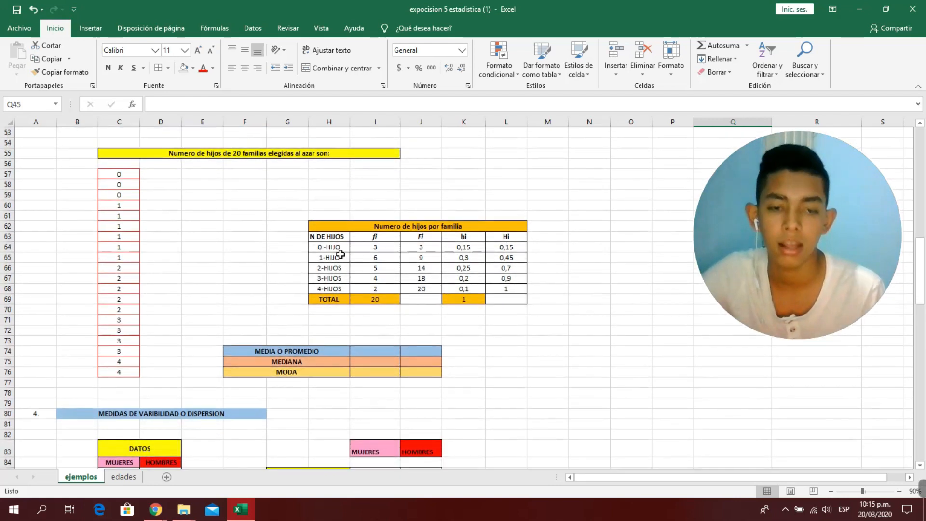
pyautogui.click(337, 256)
pyautogui.click(577, 345)
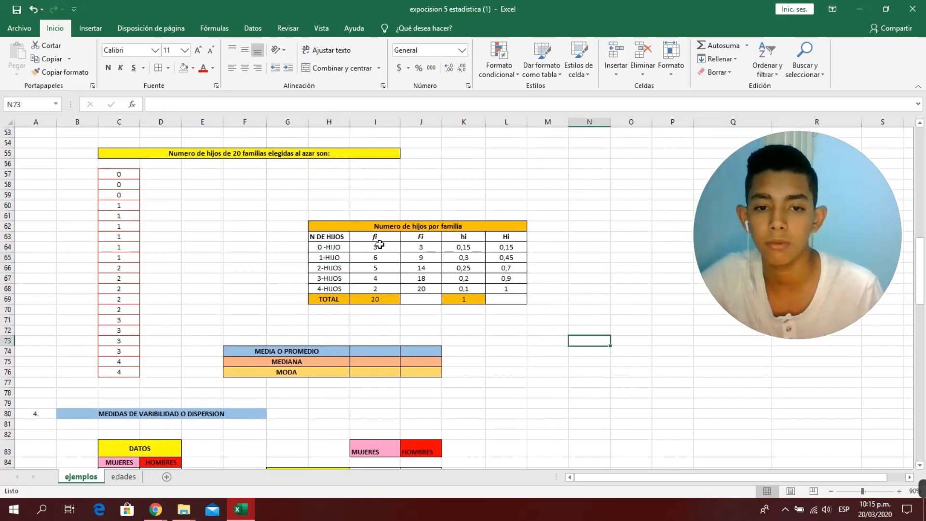
pyautogui.click(335, 246)
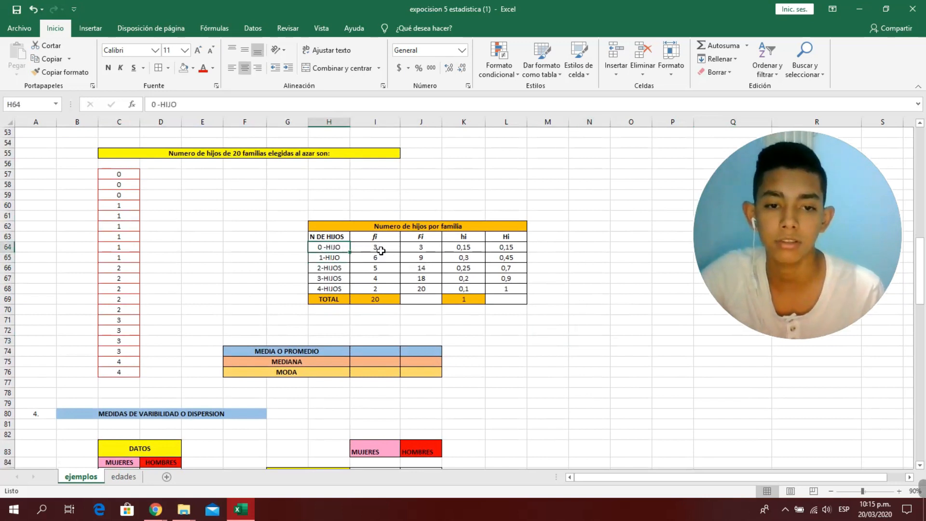
pyautogui.click(379, 250)
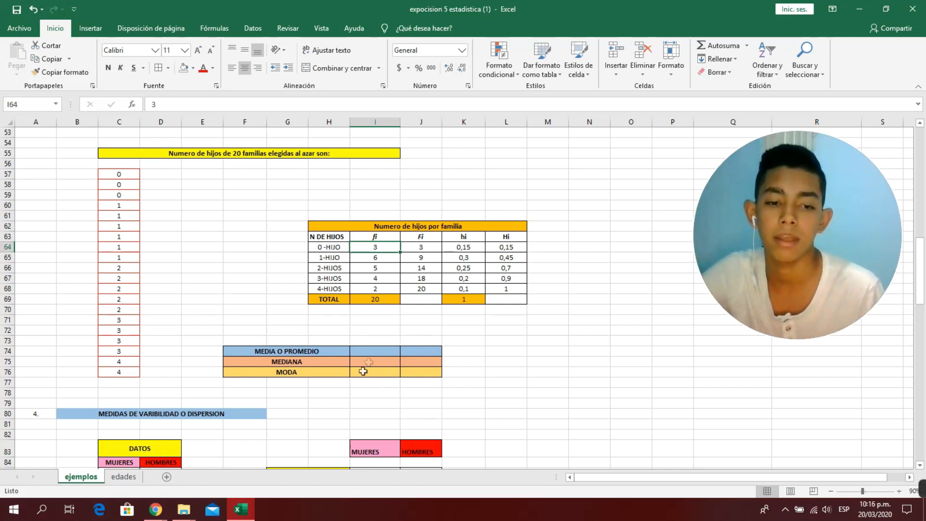
# Calculate the mean of the 20 family values in I74 with =PROMEDIO(C57:C76)
pyautogui.doubleClick(389, 353)
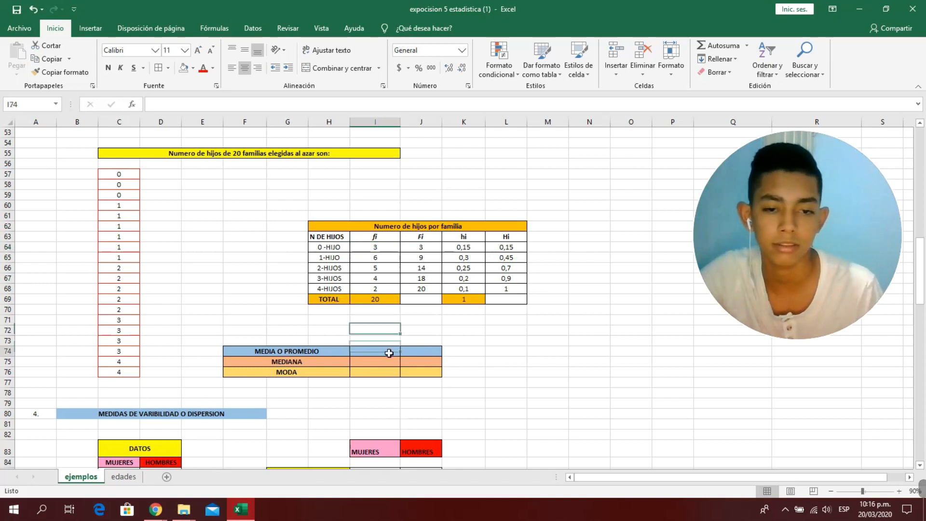
pyautogui.write('=')
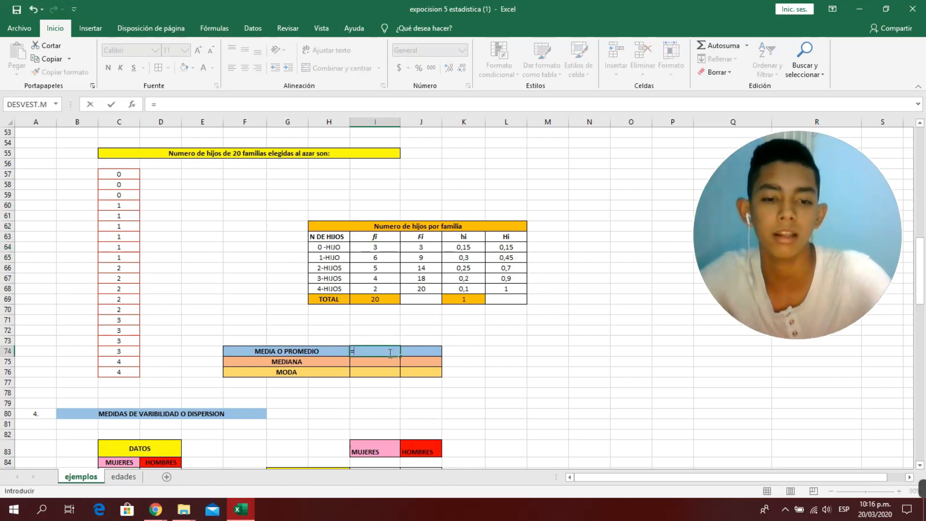
pyautogui.write('pr')
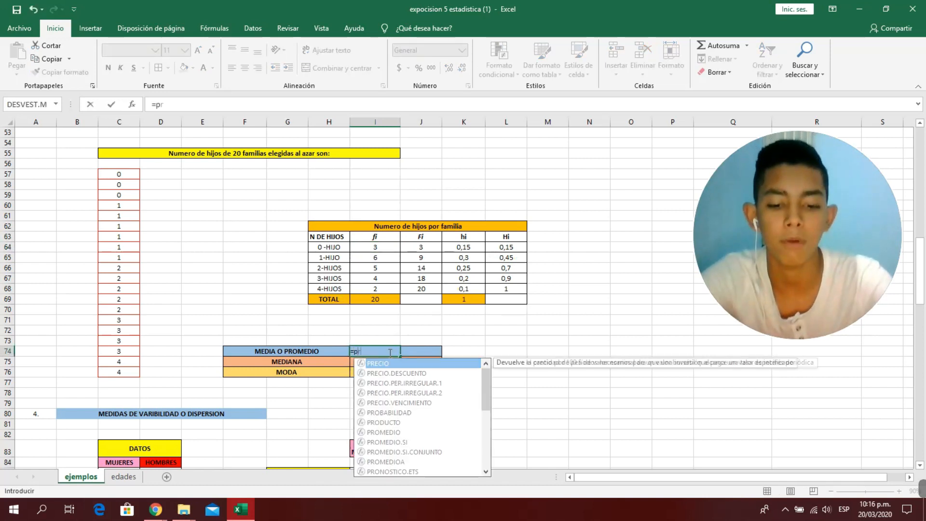
pyautogui.write('ome')
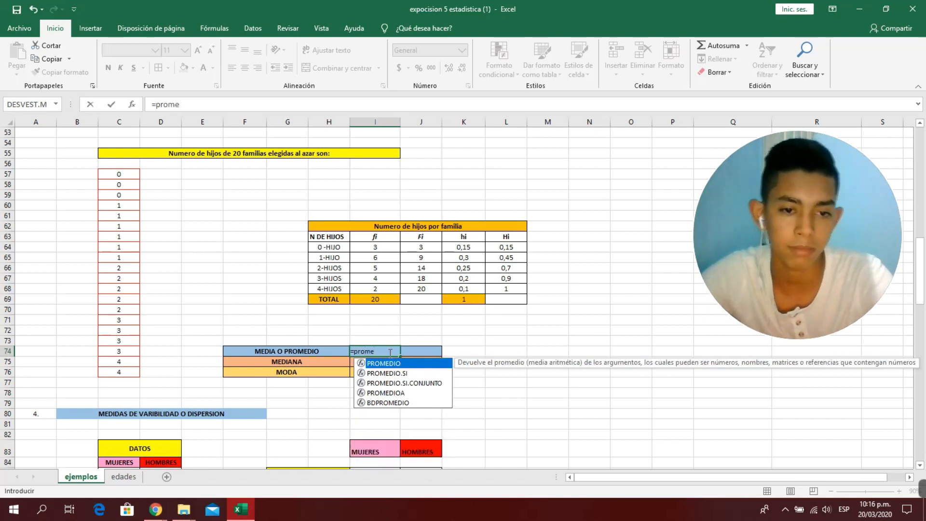
pyautogui.doubleClick(416, 368)
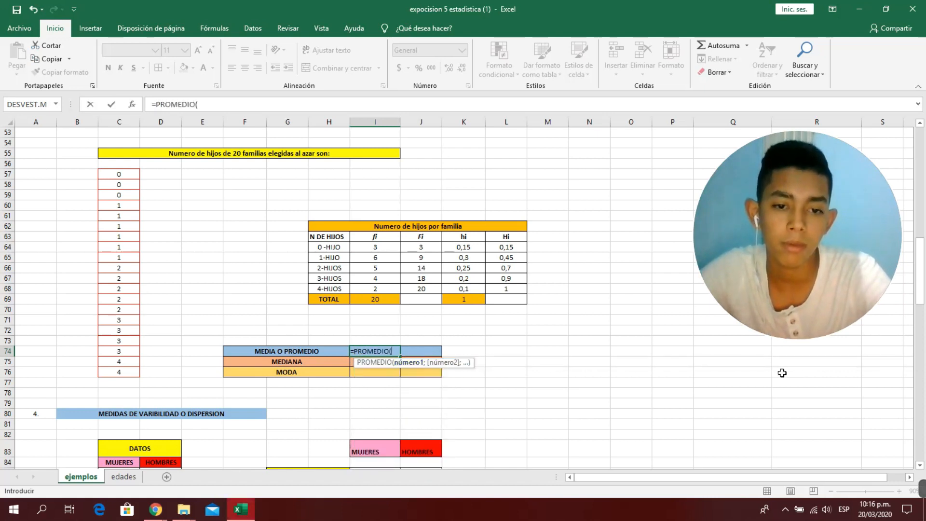
pyautogui.moveTo(116, 174); pyautogui.dragTo(120, 372)
pyautogui.write(')')
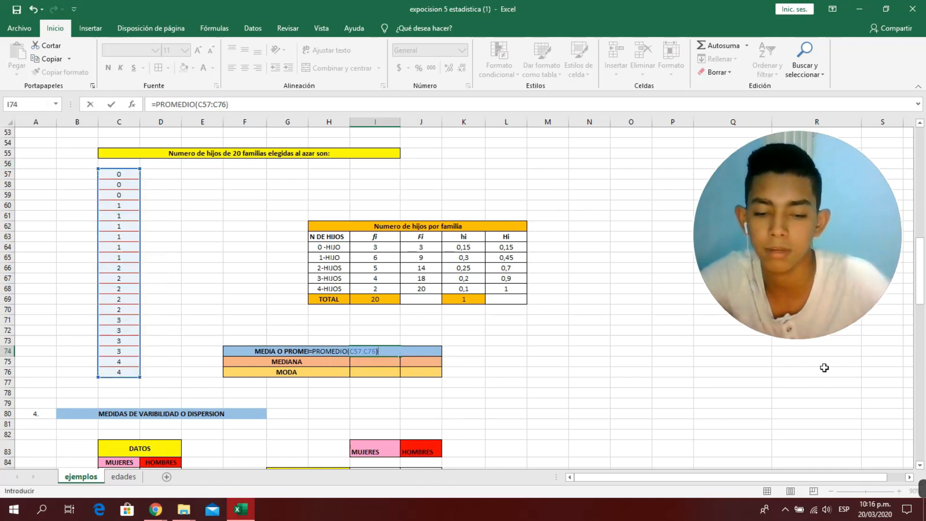
pyautogui.press('Return')
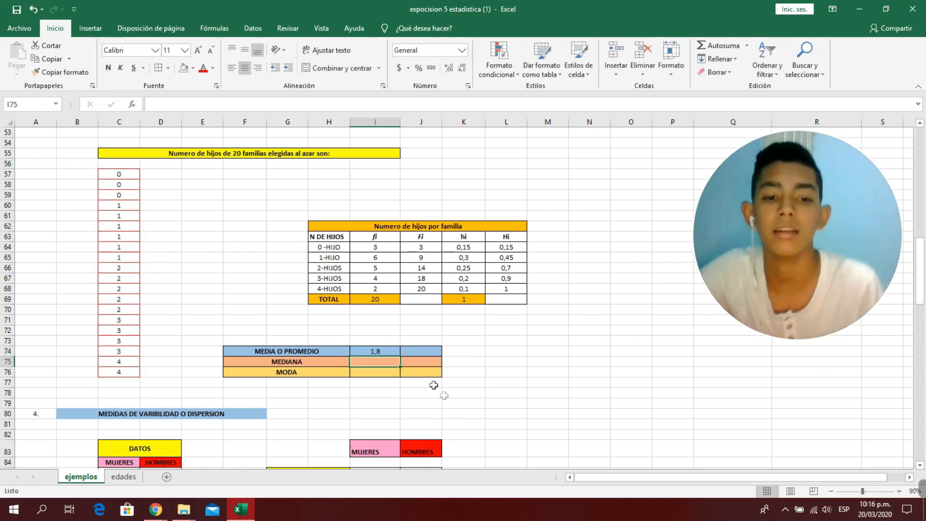
# Calculate the median of the same family values in I75 with +MEDIANA(C57:C76)
pyautogui.doubleClick(385, 363)
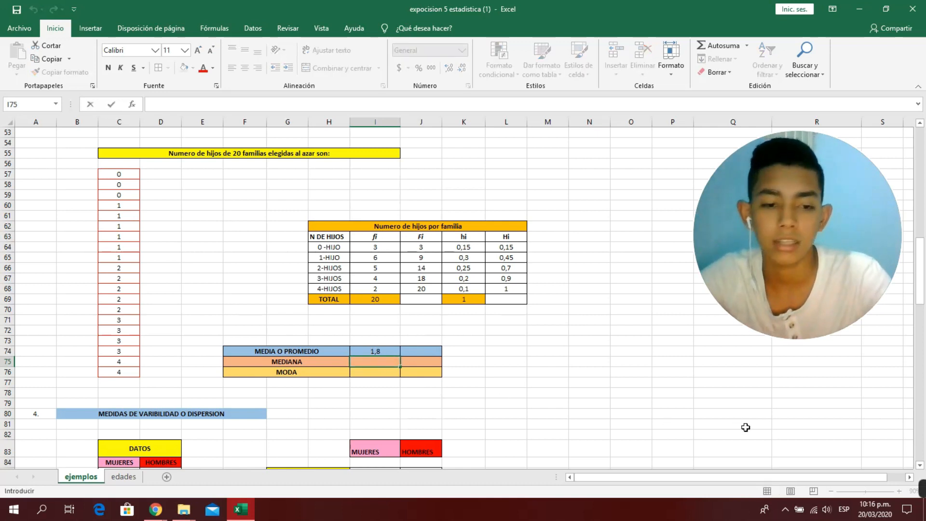
pyautogui.write('+')
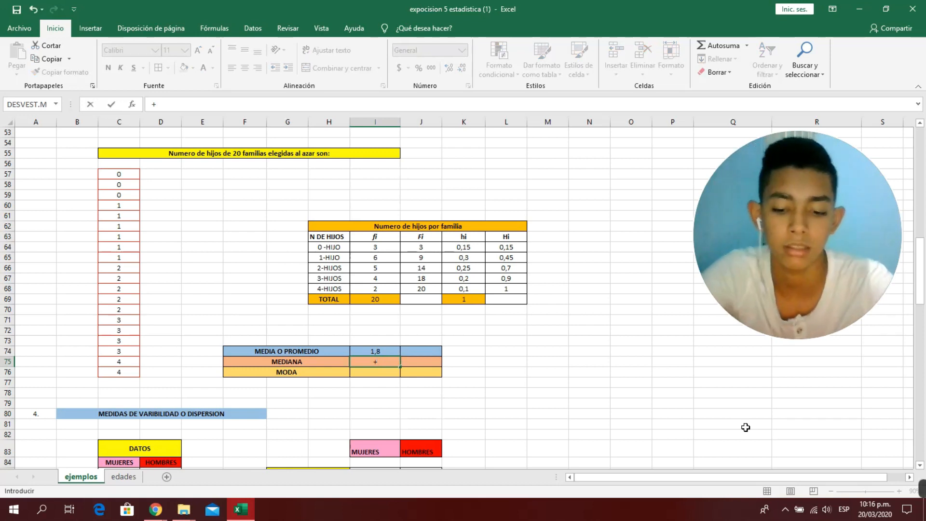
pyautogui.write('media')
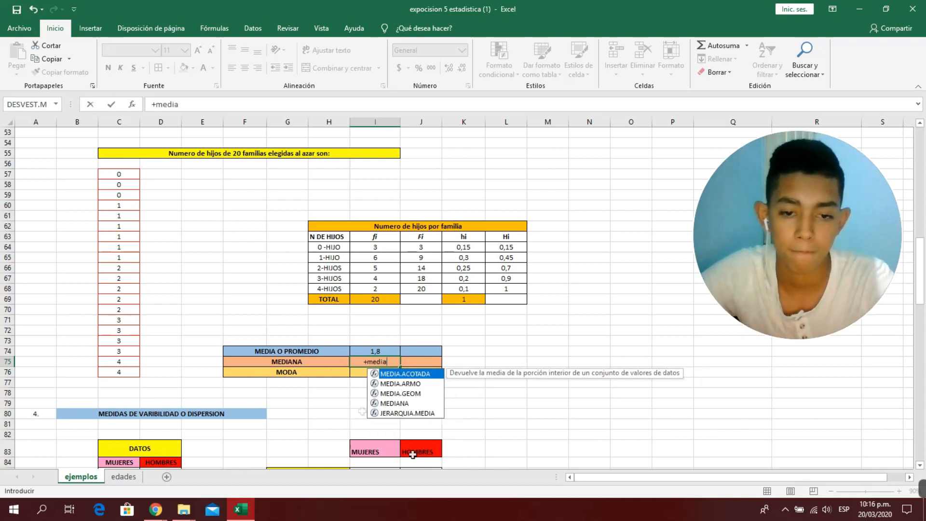
pyautogui.doubleClick(421, 403)
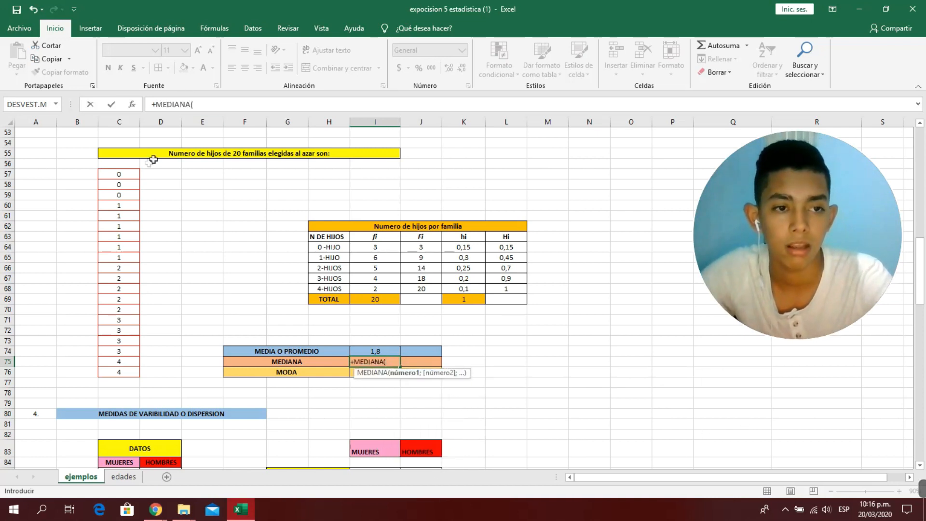
pyautogui.moveTo(136, 172); pyautogui.dragTo(122, 371)
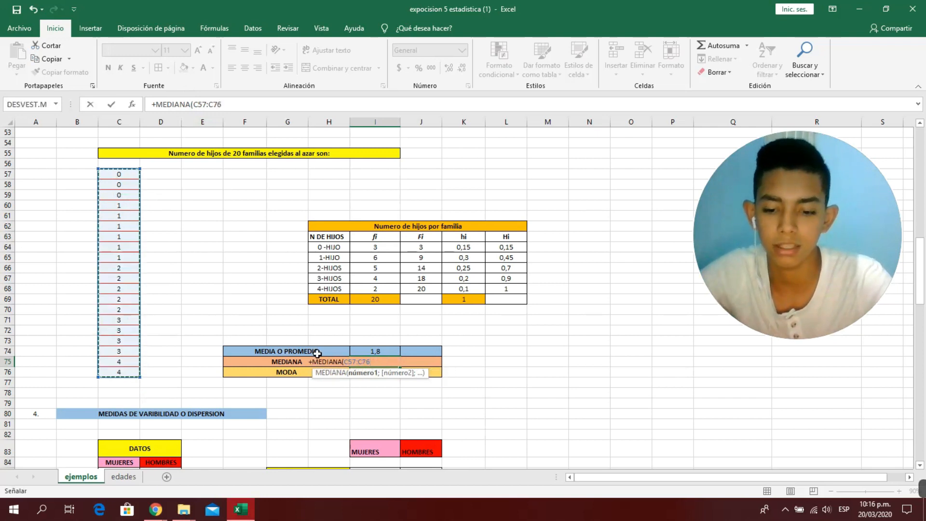
pyautogui.write(')')
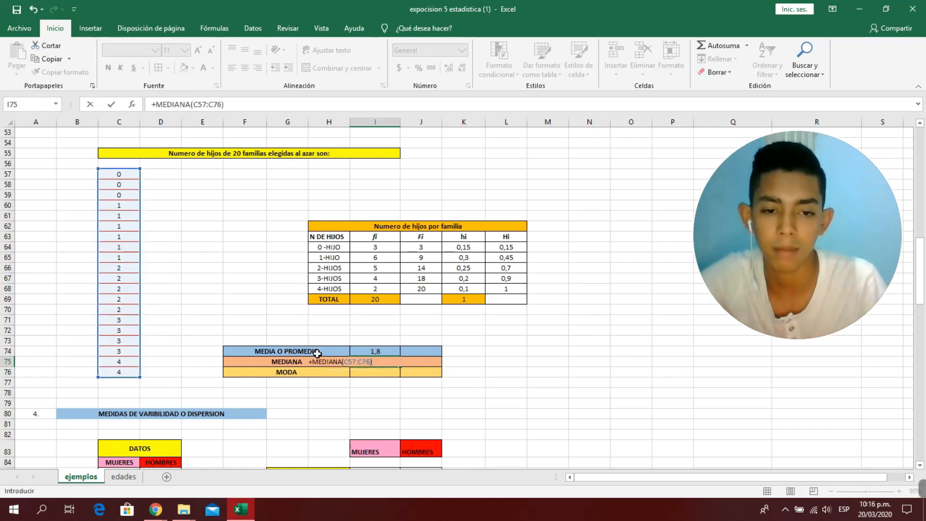
pyautogui.press('Return')
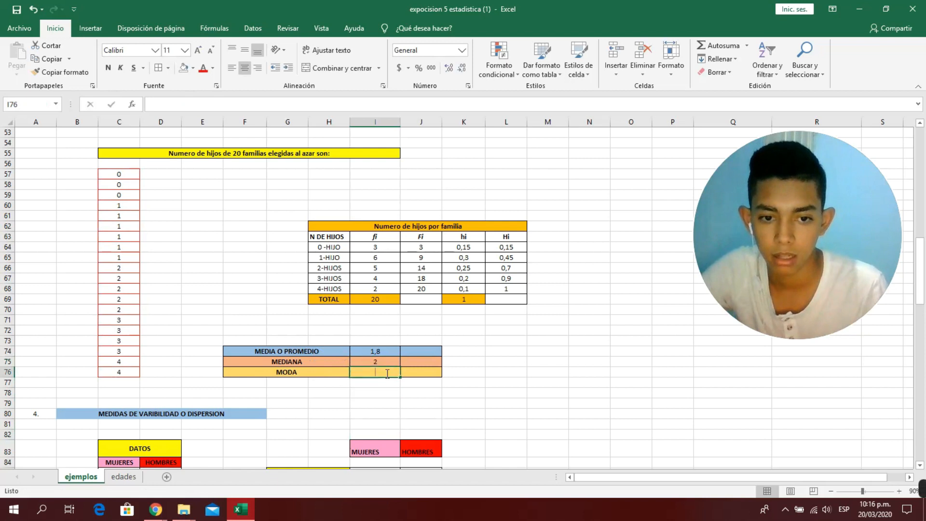
# Calculate the mode of the family values in I76 with =MODA(C57:C76), replacing the mistakenly chosen MODA.VARIOS function
pyautogui.doubleClick(387, 374)
pyautogui.write('=moda')
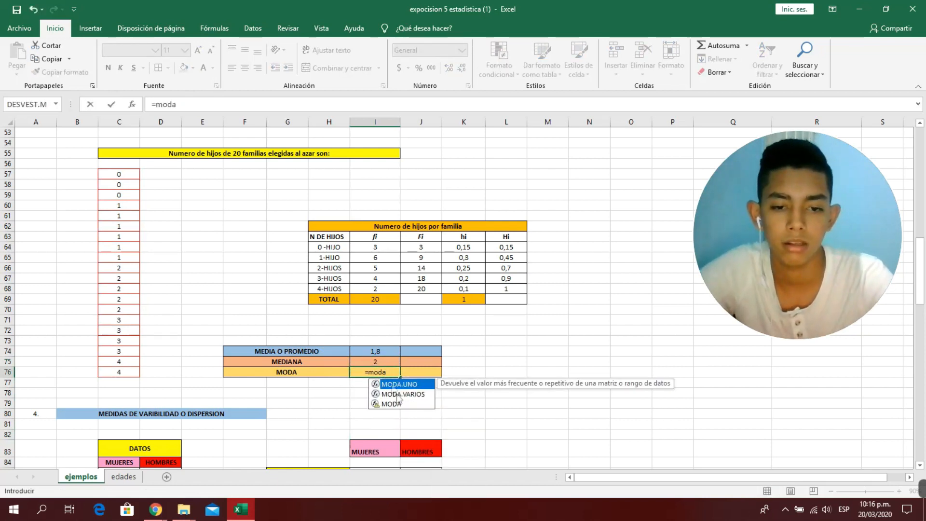
pyautogui.doubleClick(399, 394)
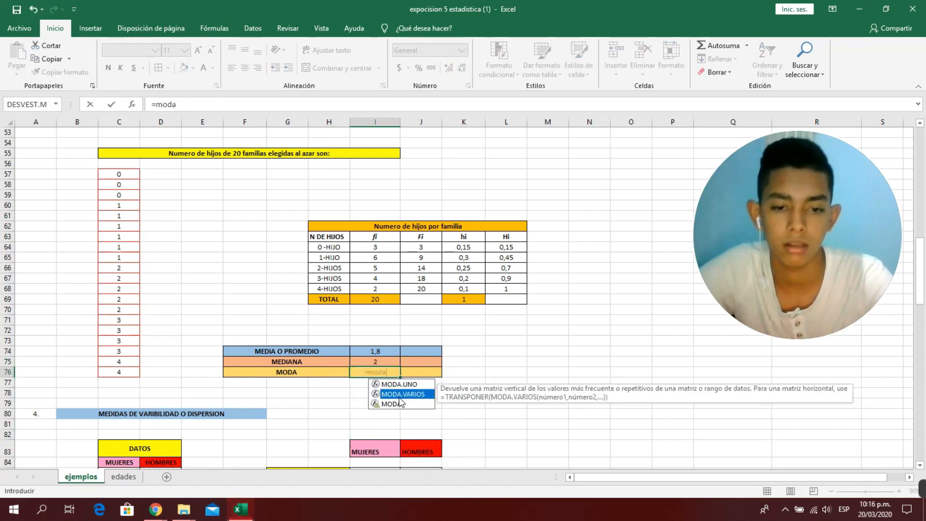
pyautogui.press('BackSpace')
pyautogui.press('BackSpace')
pyautogui.press('BackSpace')
pyautogui.press('BackSpace')
pyautogui.press('BackSpace')
pyautogui.press('BackSpace')
pyautogui.press('BackSpace')
pyautogui.press('BackSpace')
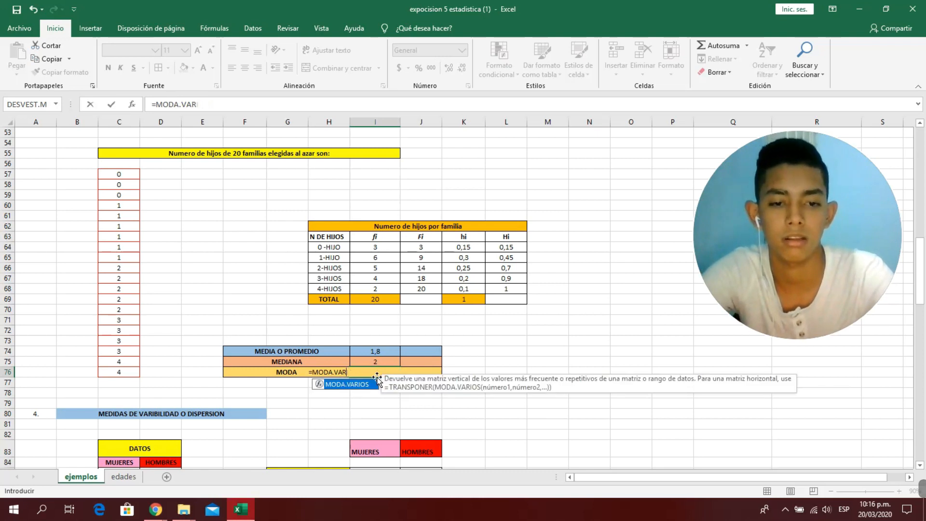
pyautogui.write('(')
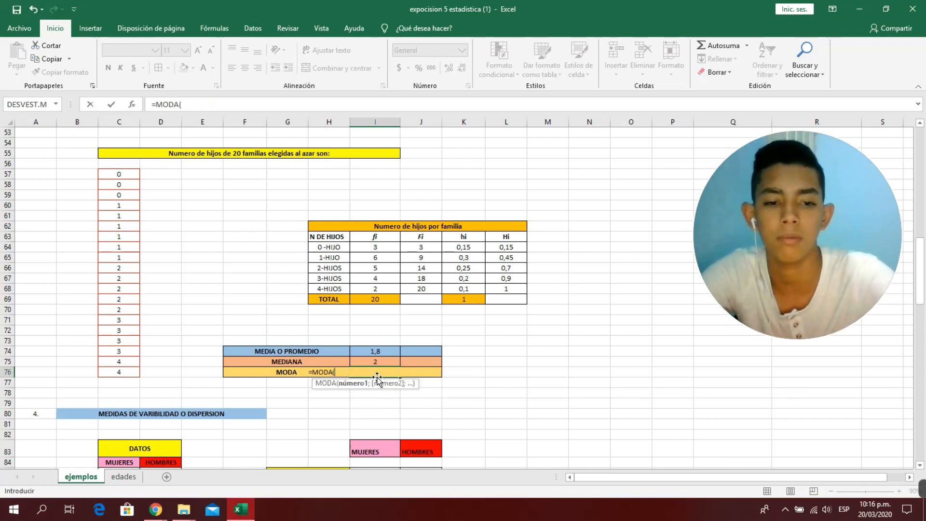
pyautogui.moveTo(131, 176); pyautogui.dragTo(129, 372)
pyautogui.write(')')
pyautogui.press('Return')
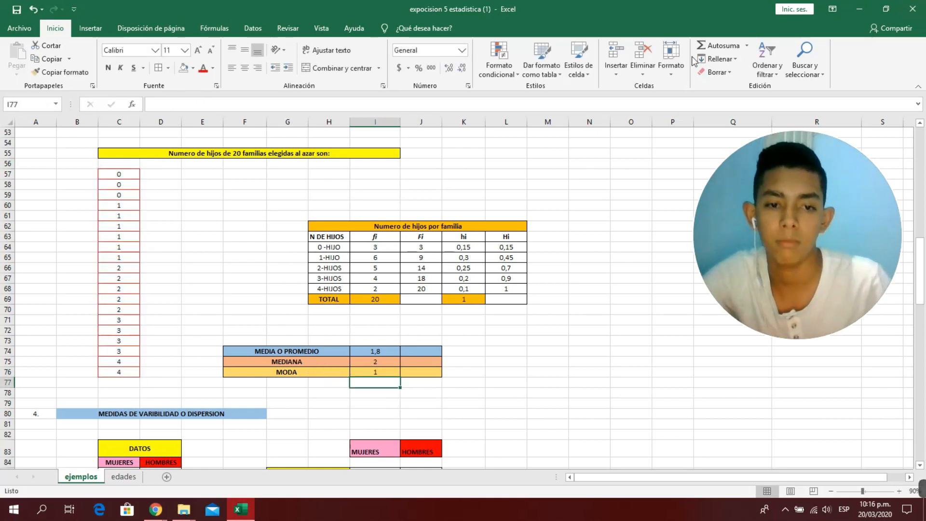
pyautogui.click(374, 258)
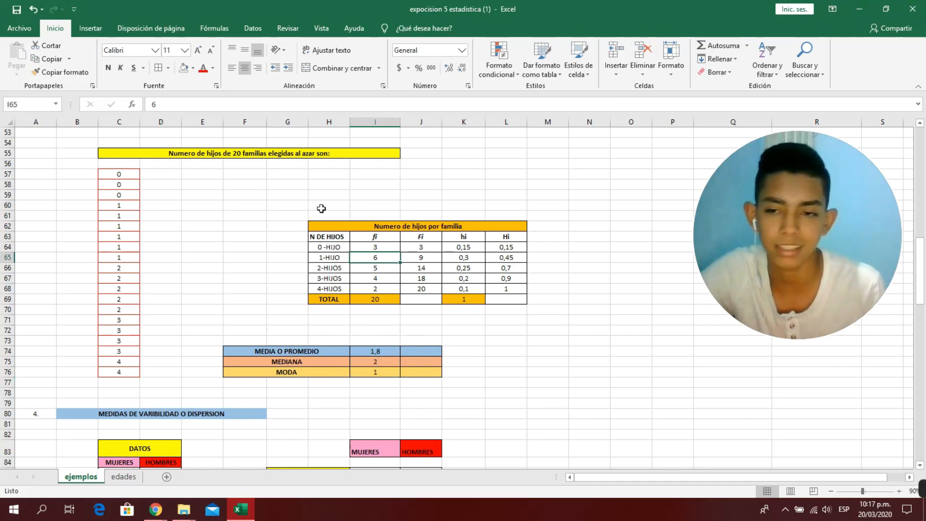
pyautogui.click(514, 349)
pyautogui.click(375, 341)
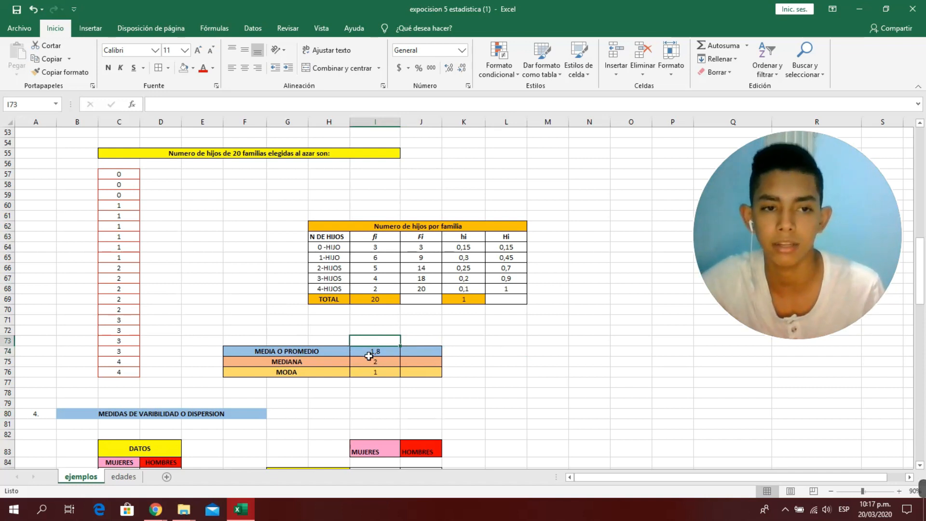
pyautogui.click(488, 353)
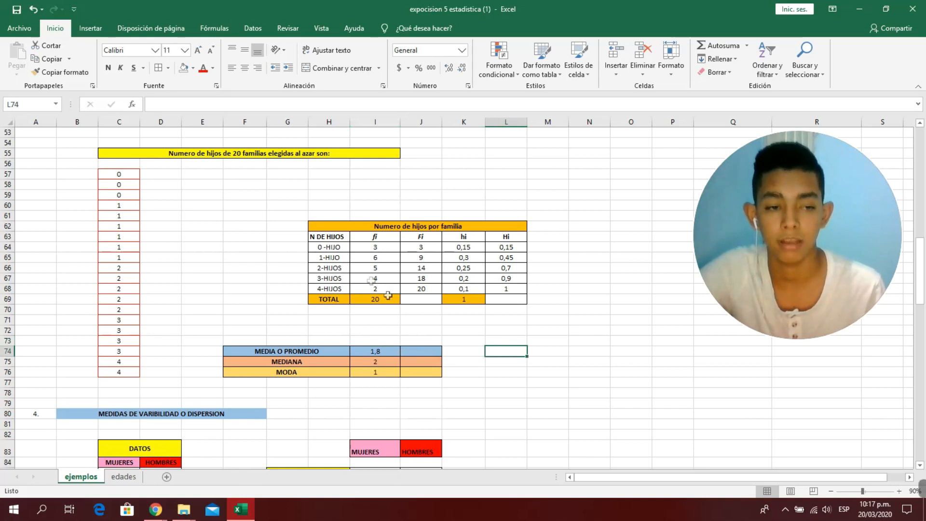
pyautogui.scroll(-6, 388, 295)
pyautogui.scroll(-3, 495, 203)
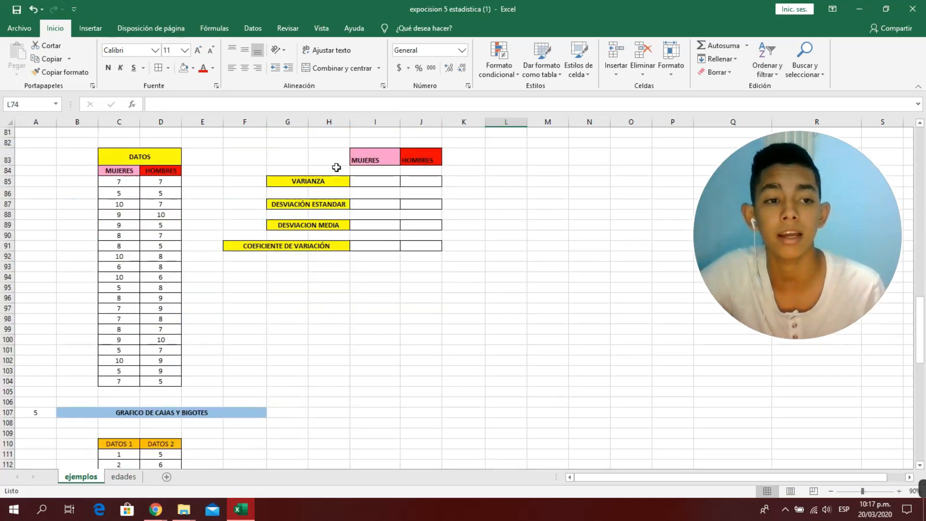
pyautogui.scroll(2, 80, 175)
pyautogui.click(242, 198)
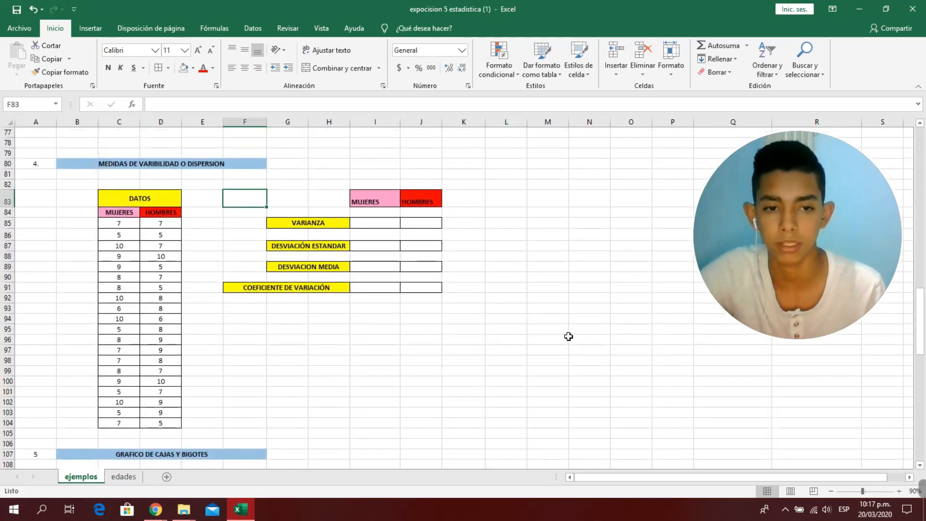
pyautogui.scroll(7, 554, 299)
pyautogui.scroll(4, 341, 243)
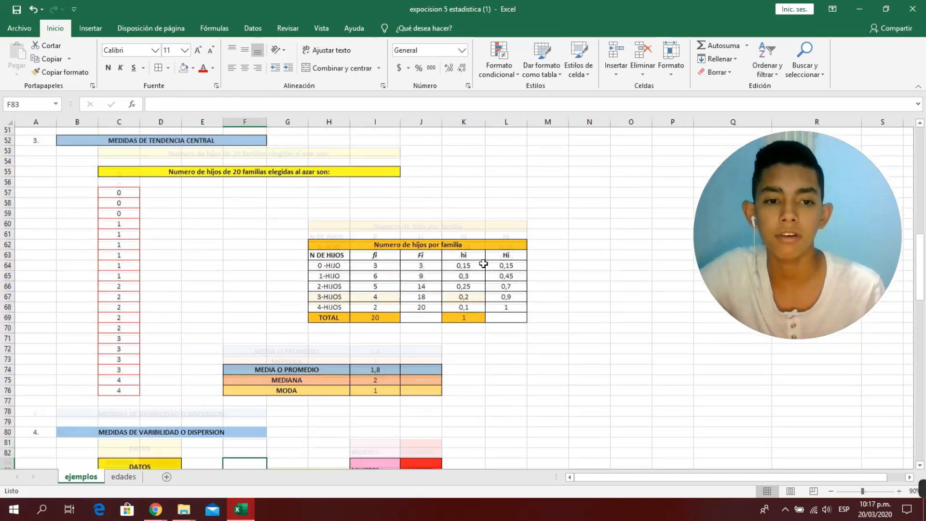
# Insert a 2-D clustered column chart of the children-per-family frequencies in H64:I68 and place it clear of the frequency table
pyautogui.scroll(-1, 366, 259)
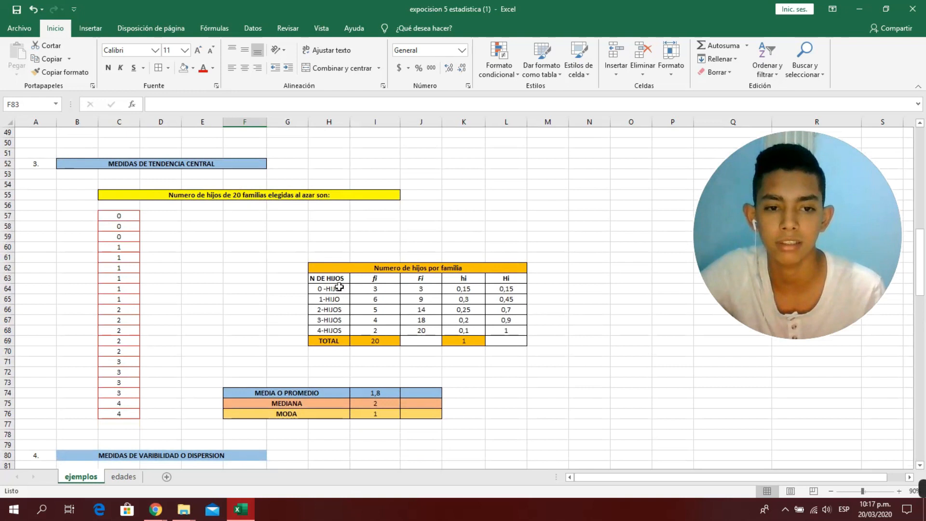
pyautogui.moveTo(339, 287); pyautogui.dragTo(389, 331)
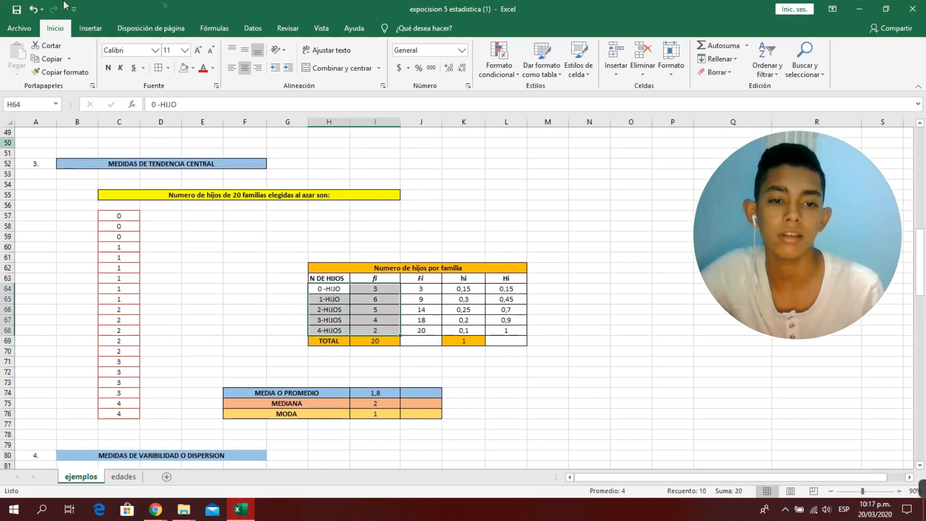
pyautogui.click(99, 29)
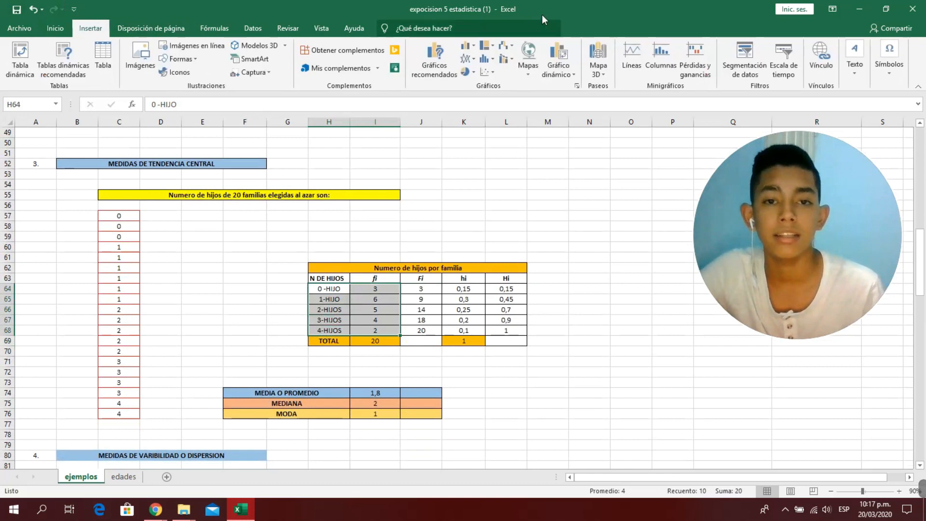
pyautogui.click(467, 46)
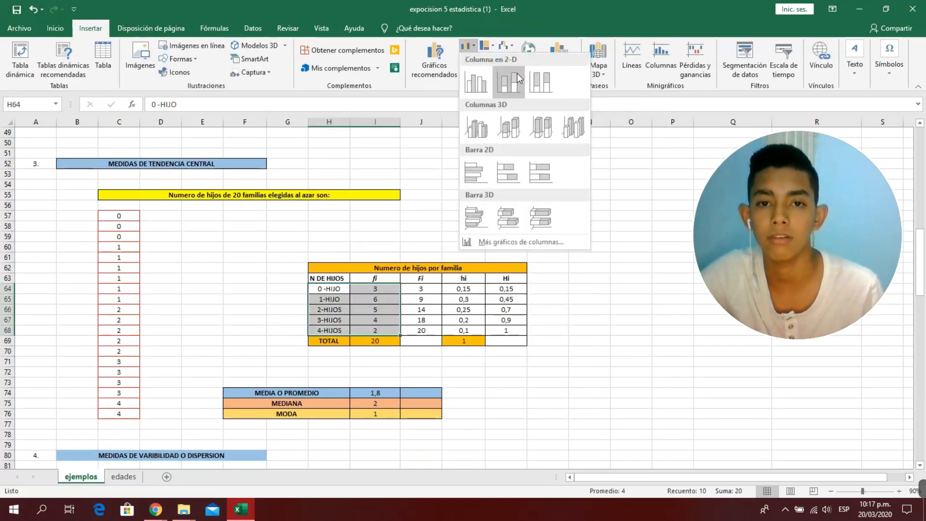
pyautogui.click(475, 82)
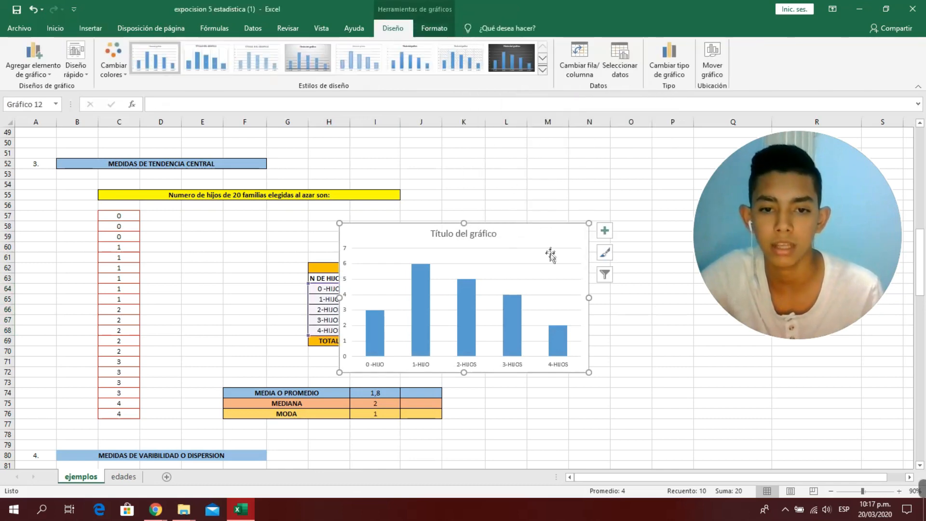
pyautogui.moveTo(540, 239); pyautogui.dragTo(278, 166)
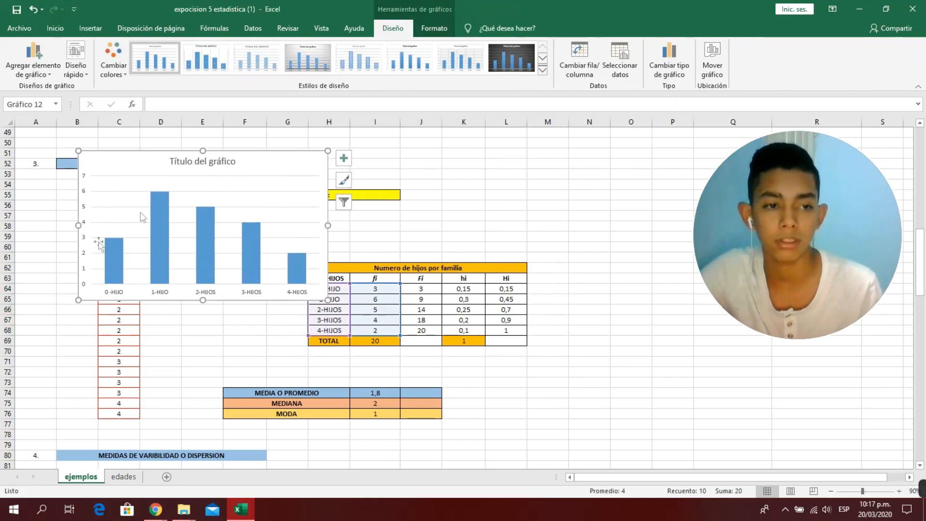
pyautogui.moveTo(274, 157); pyautogui.dragTo(242, 149)
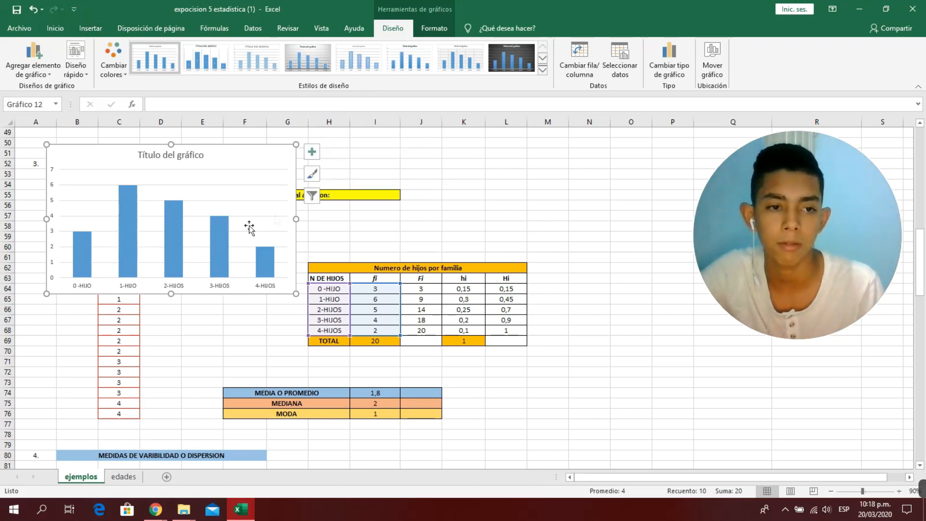
# Recolour the chart with the green-led fourth Multicolor palette and apply the second chart style, then return to the first style
pyautogui.click(314, 174)
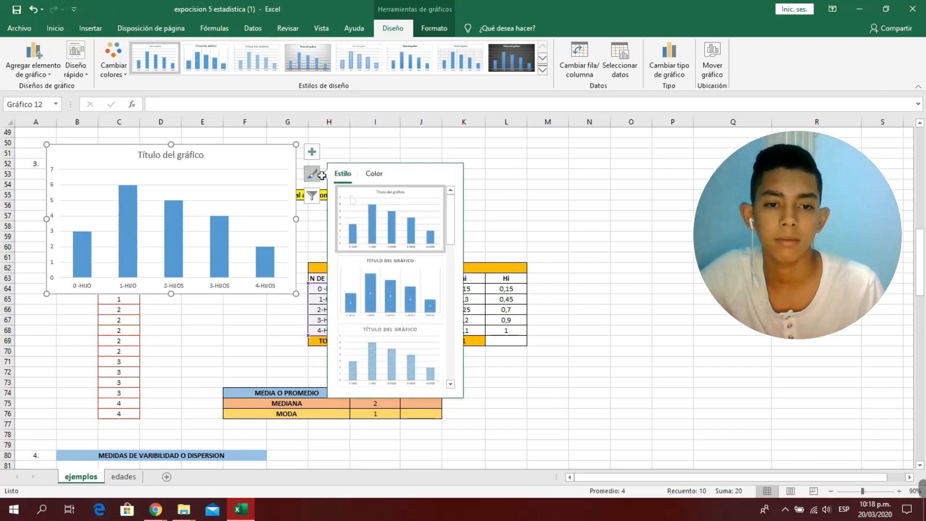
pyautogui.click(374, 173)
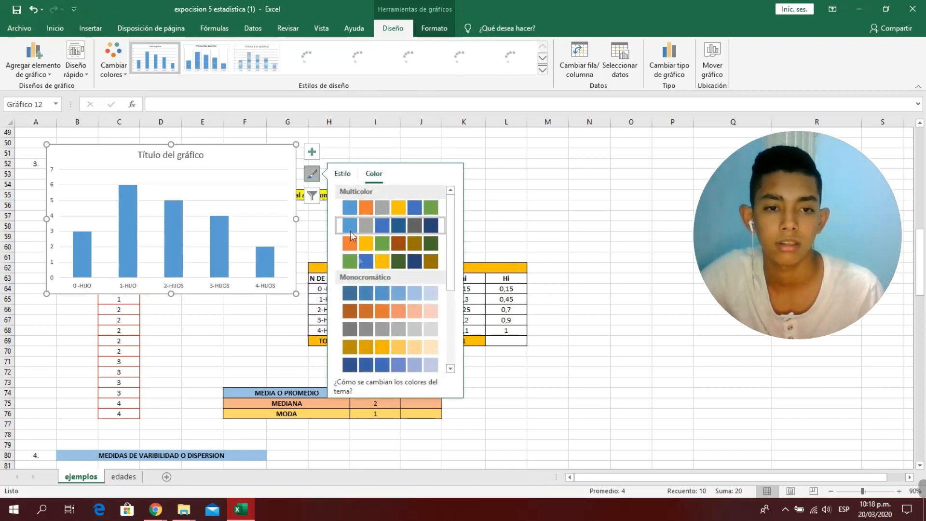
pyautogui.click(391, 261)
pyautogui.click(342, 174)
pyautogui.scroll(-5, 414, 255)
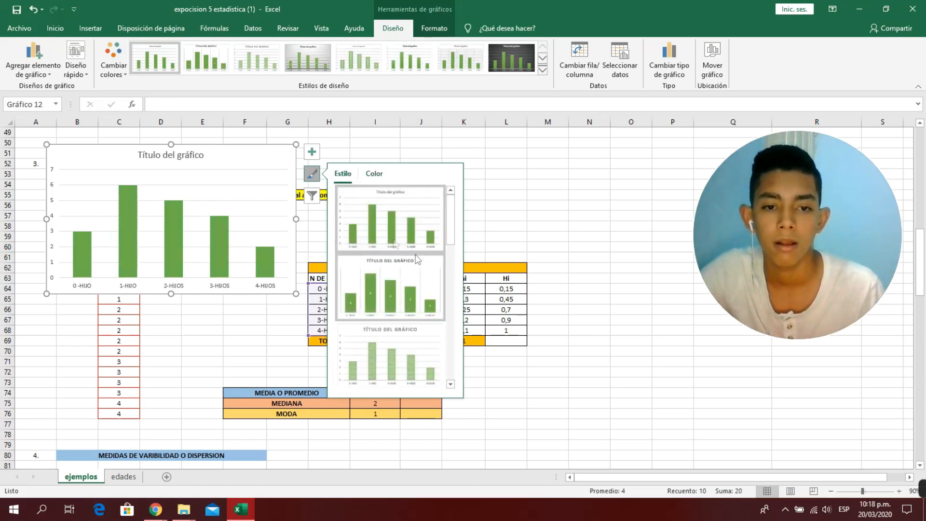
pyautogui.scroll(5, 426, 324)
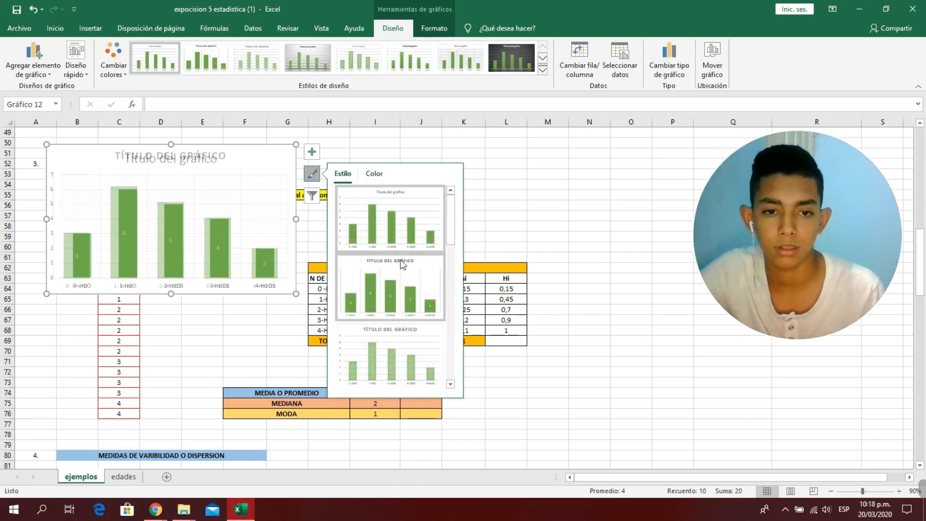
pyautogui.click(391, 289)
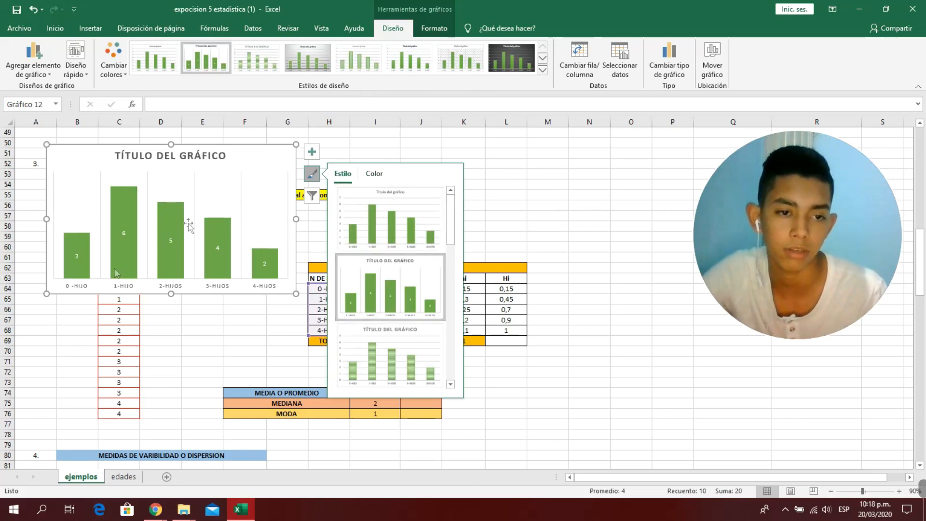
pyautogui.click(402, 241)
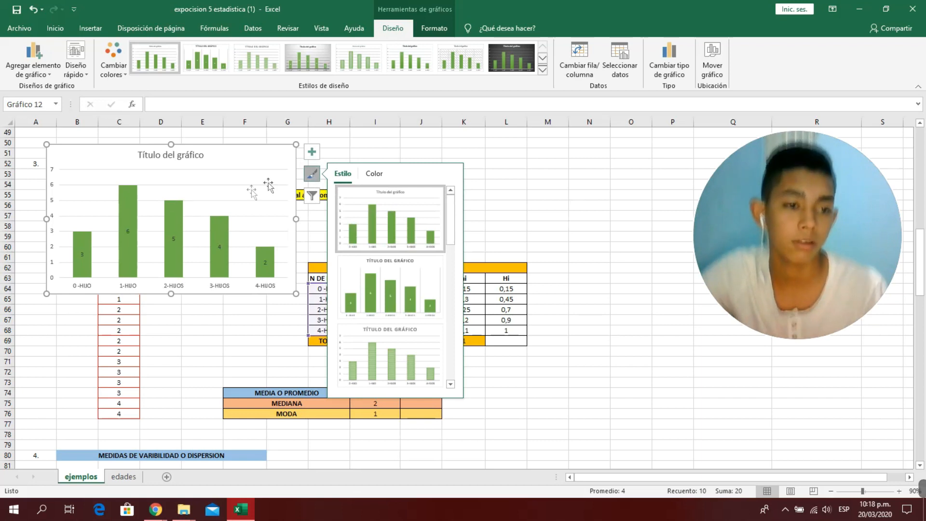
# Add a data table and a legend to the column chart, trying out axis titles and error bars without keeping them
pyautogui.click(312, 151)
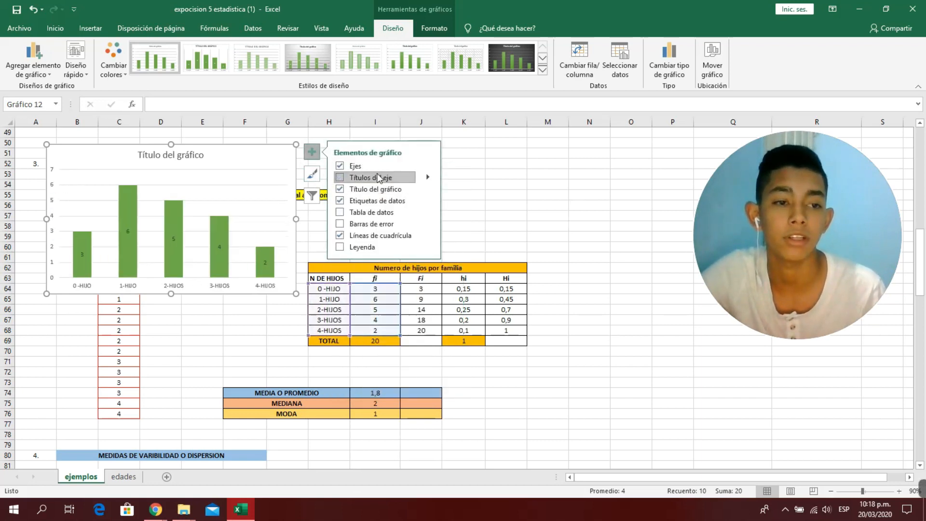
pyautogui.click(377, 178)
pyautogui.click(378, 178)
pyautogui.click(378, 212)
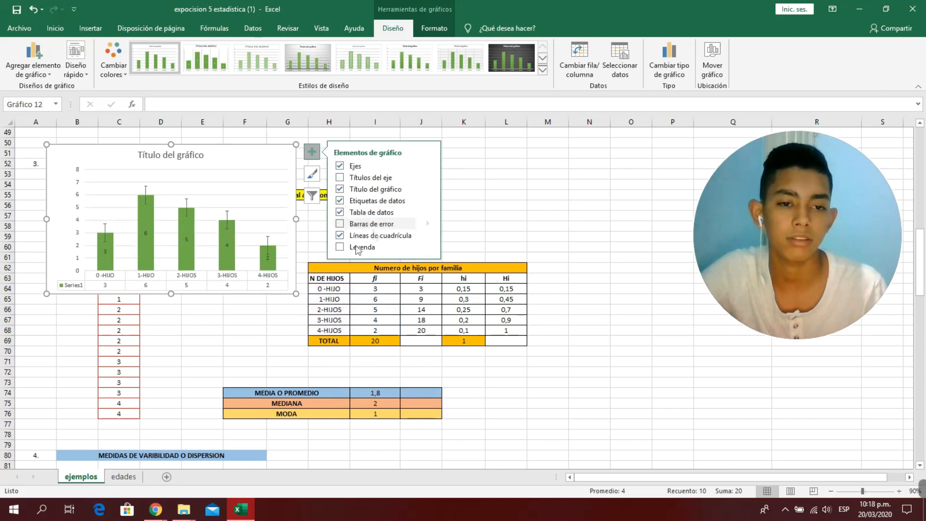
pyautogui.click(379, 223)
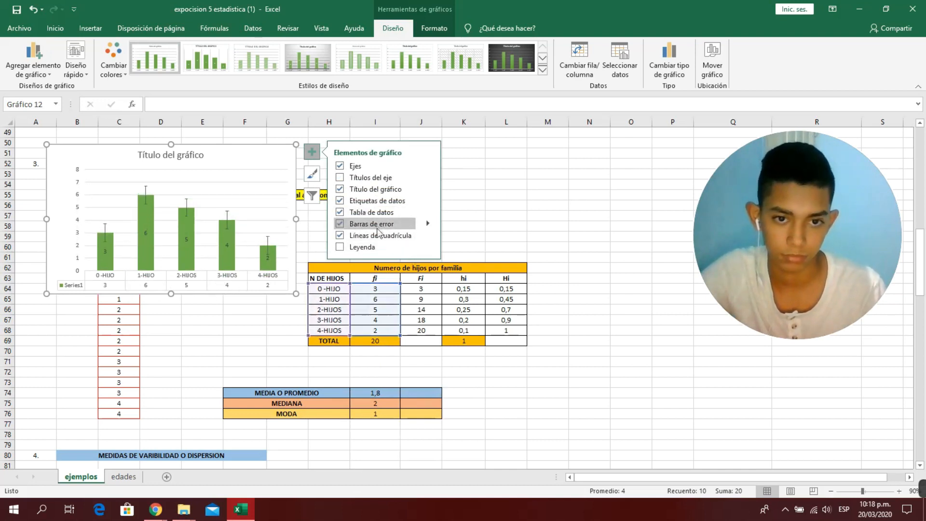
pyautogui.click(379, 225)
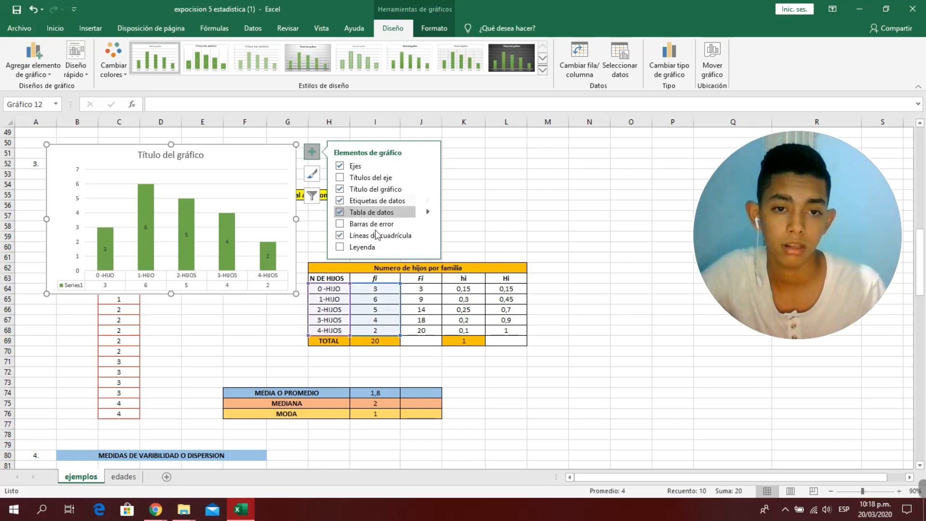
pyautogui.click(375, 247)
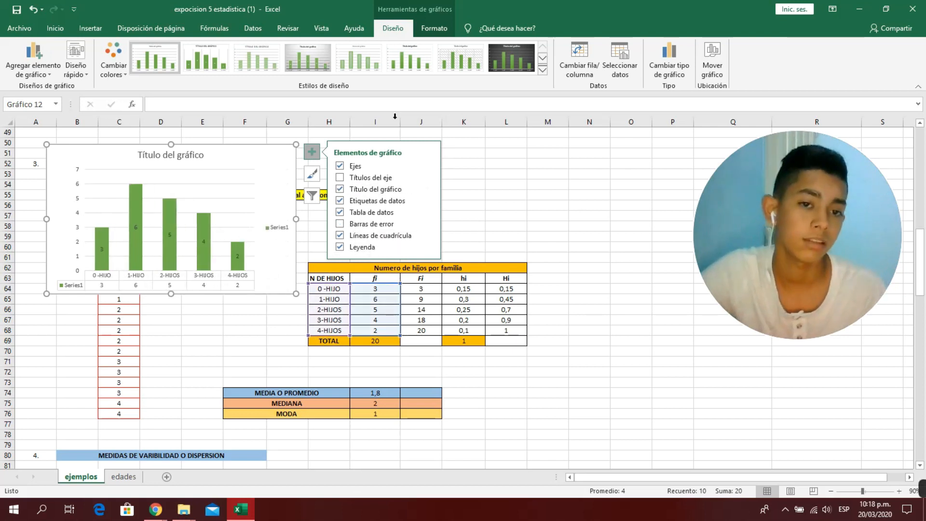
# Move the column chart off the family data so it sits over the upper part of the frequency table, and deselect it
pyautogui.click(529, 196)
pyautogui.moveTo(260, 154); pyautogui.dragTo(584, 153)
pyautogui.click(589, 330)
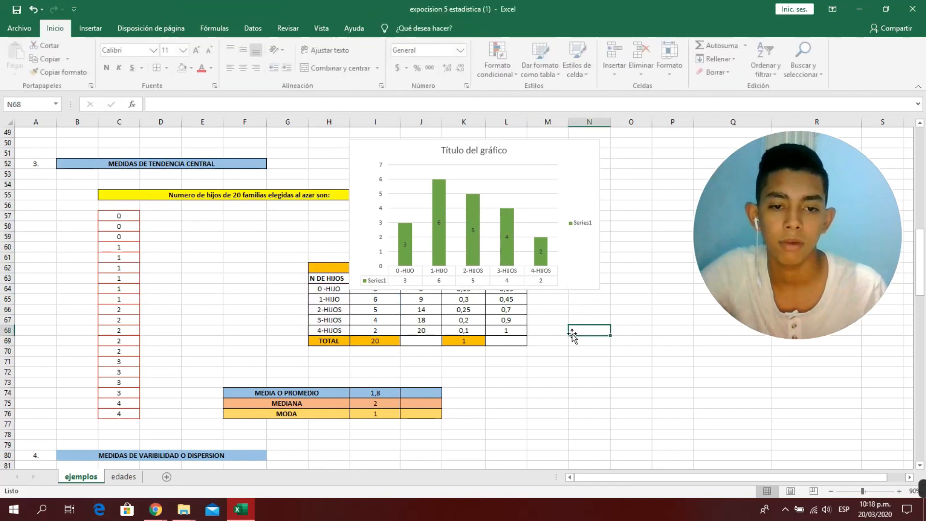
# Go to the MEDIDAS DE VARIBILIDAD O DISPERSION exercise and start the MUJERES variance formula in I85 with =var
pyautogui.scroll(-4, 425, 327)
pyautogui.scroll(-5, 425, 327)
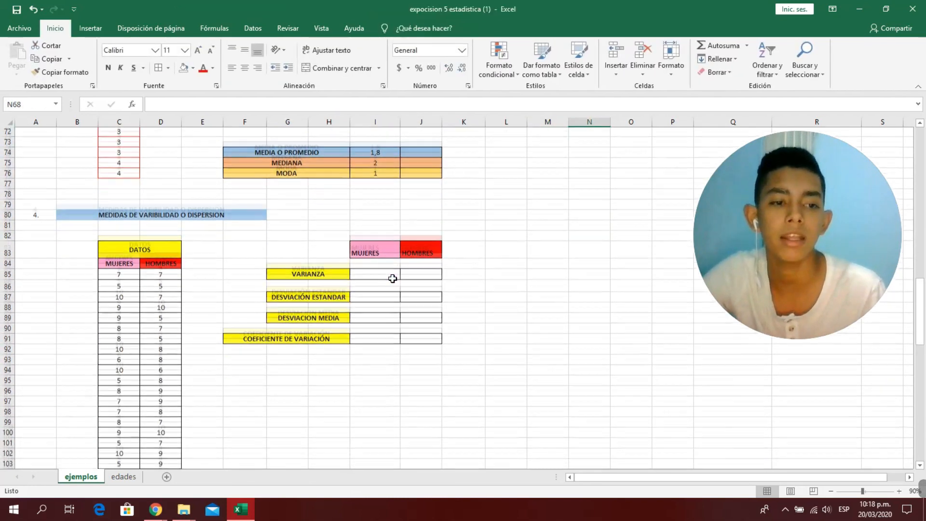
pyautogui.click(509, 339)
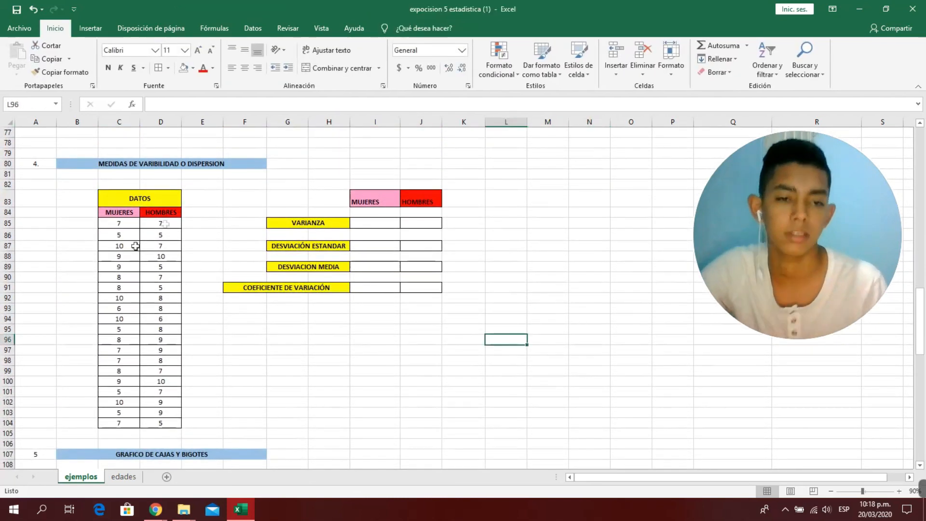
pyautogui.click(382, 225)
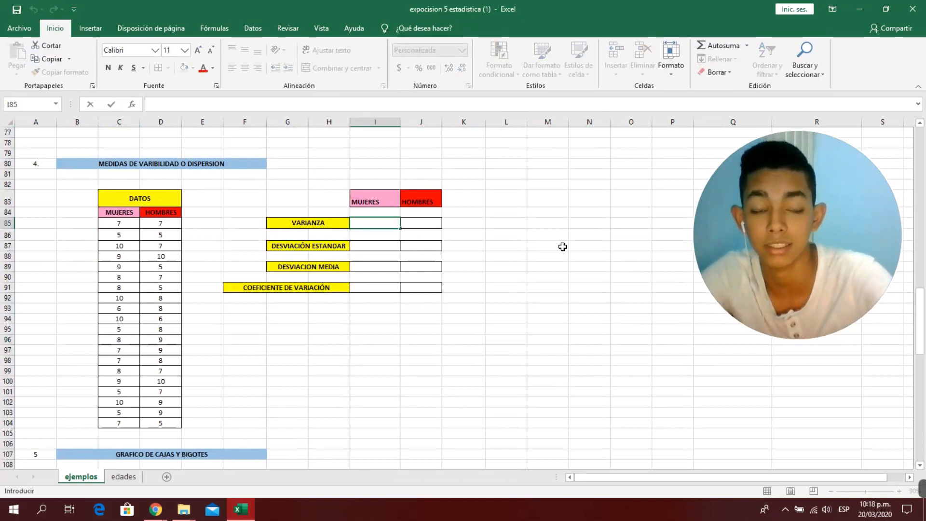
pyautogui.write('=')
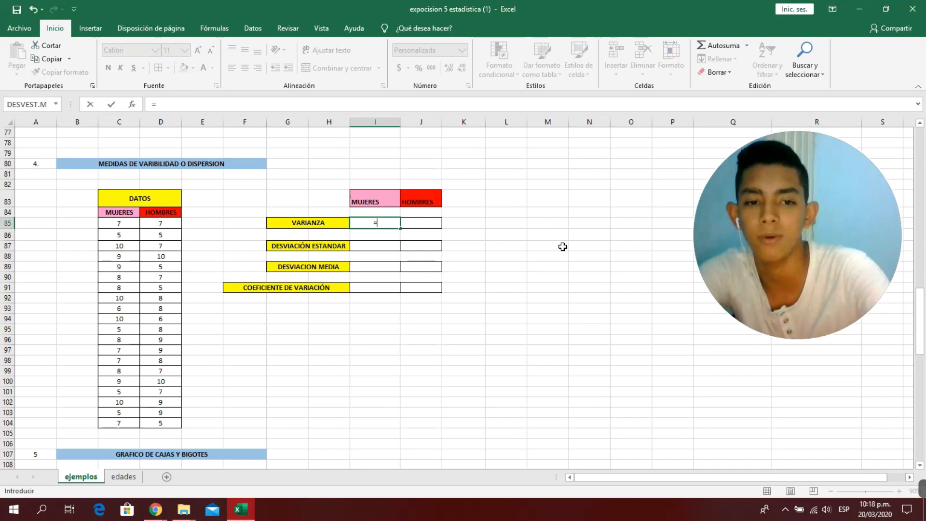
pyautogui.write('var')
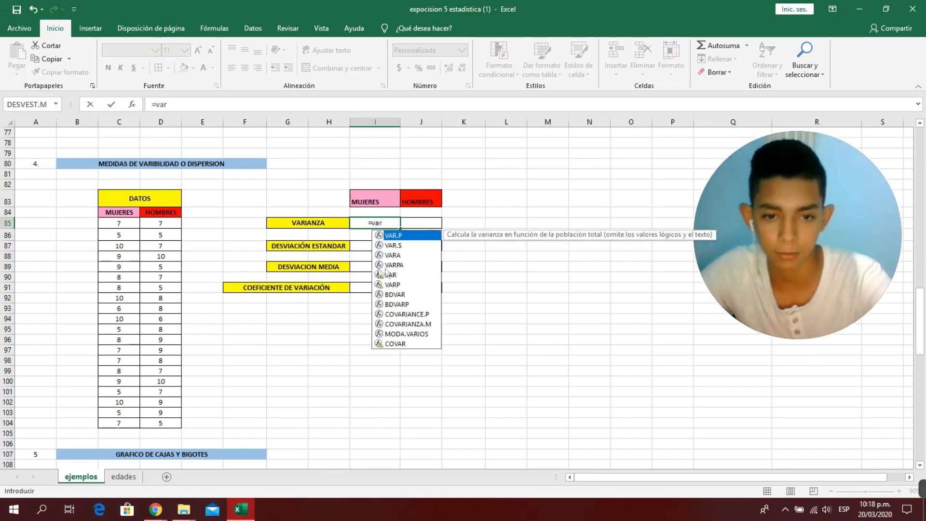
# Insert the VAR.S function from the Estadísticas category into the MUJERES variance formula in I85, after comparing it with VAR.P
pyautogui.click(132, 105)
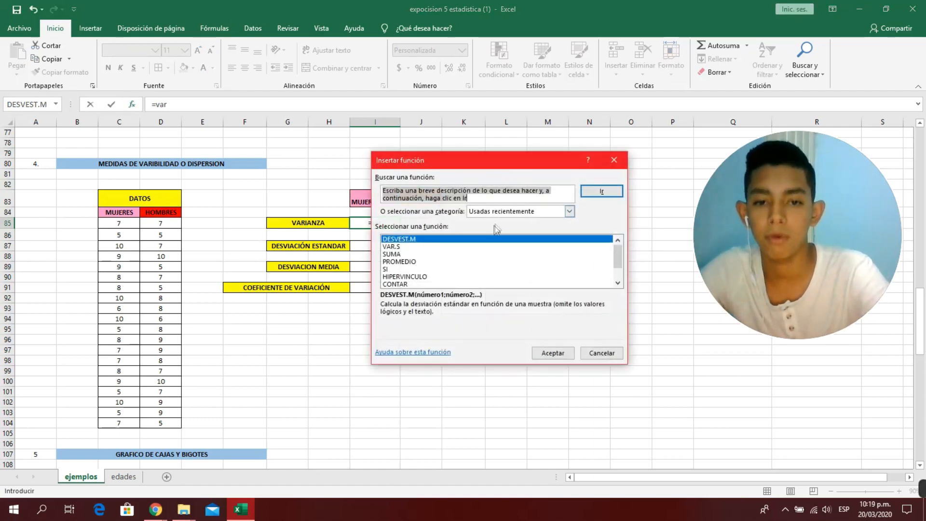
pyautogui.moveTo(436, 166); pyautogui.dragTo(150, 99)
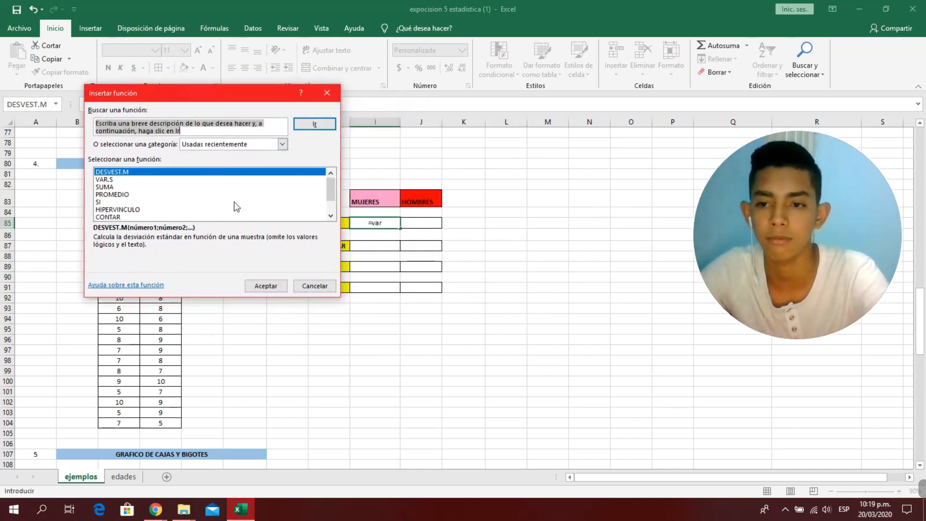
pyautogui.click(282, 144)
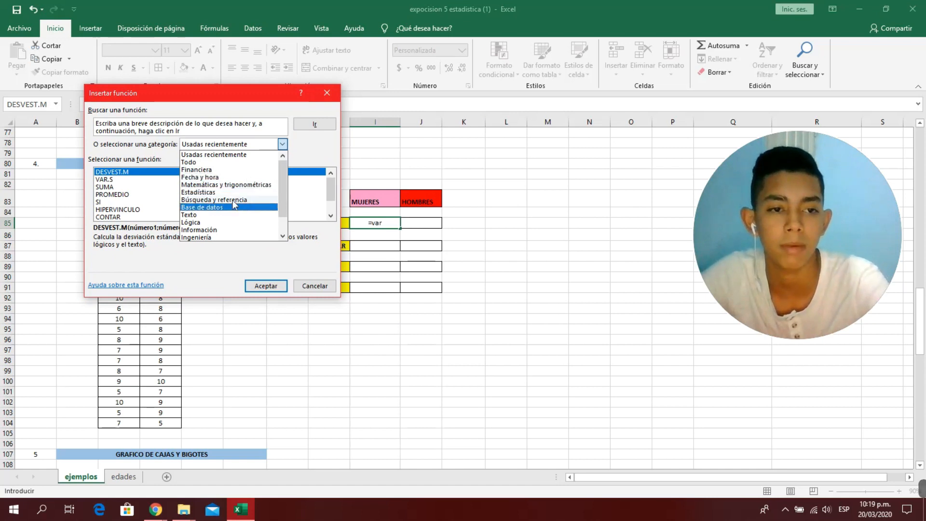
pyautogui.click(230, 192)
pyautogui.click(230, 194)
pyautogui.scroll(-15, 209, 193)
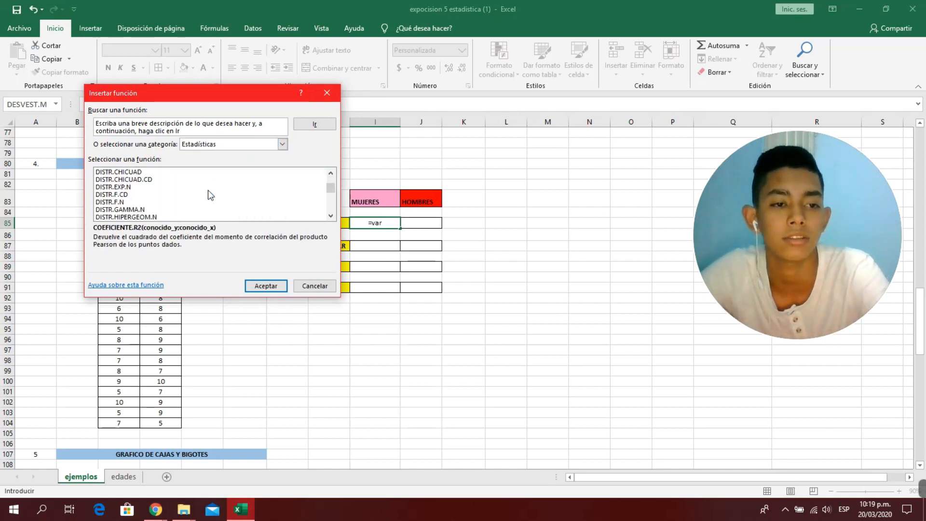
pyautogui.scroll(-8, 215, 206)
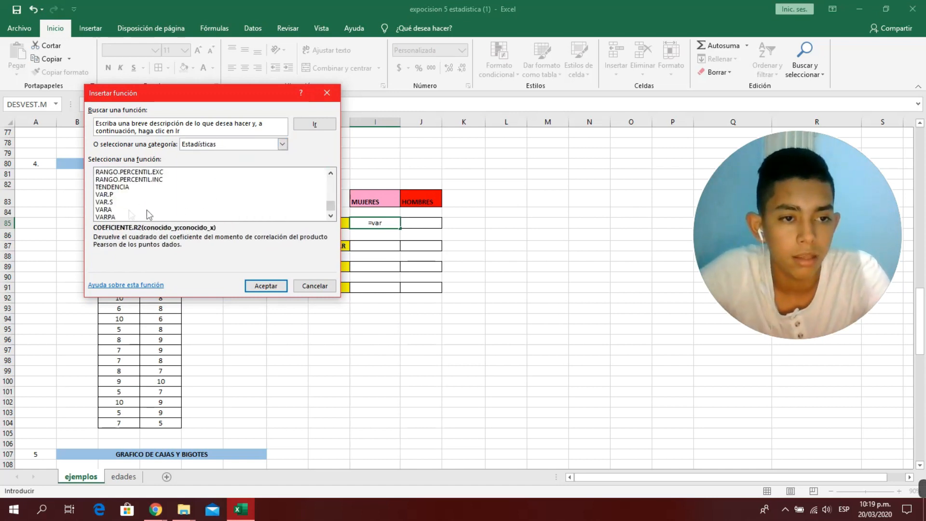
pyautogui.click(108, 195)
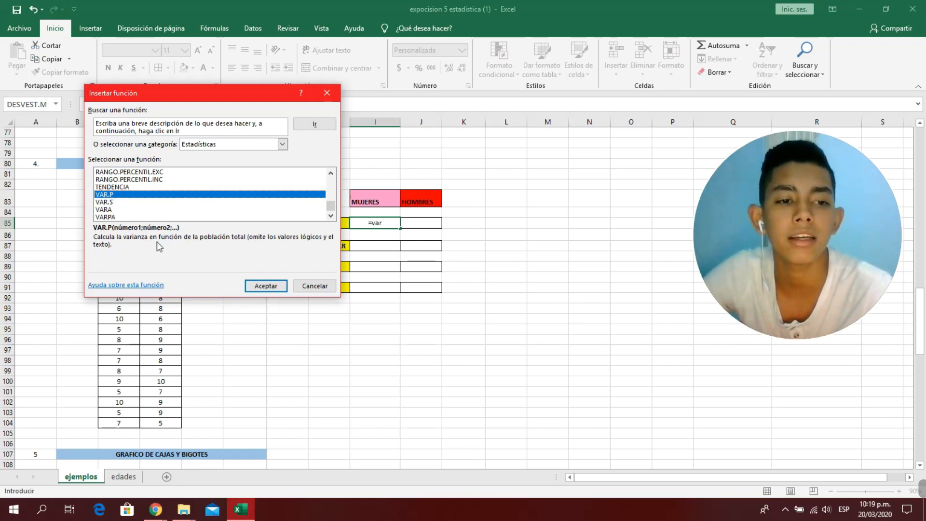
pyautogui.click(142, 210)
pyautogui.click(143, 202)
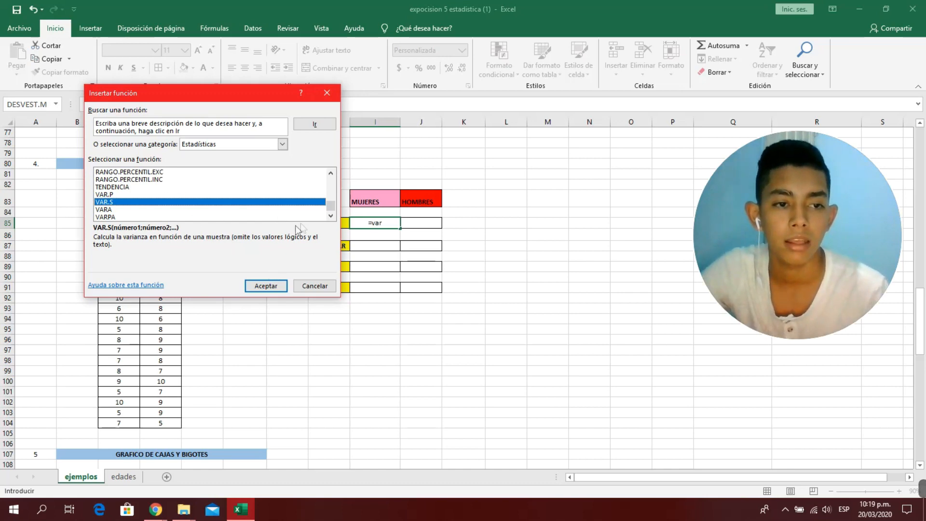
pyautogui.click(265, 285)
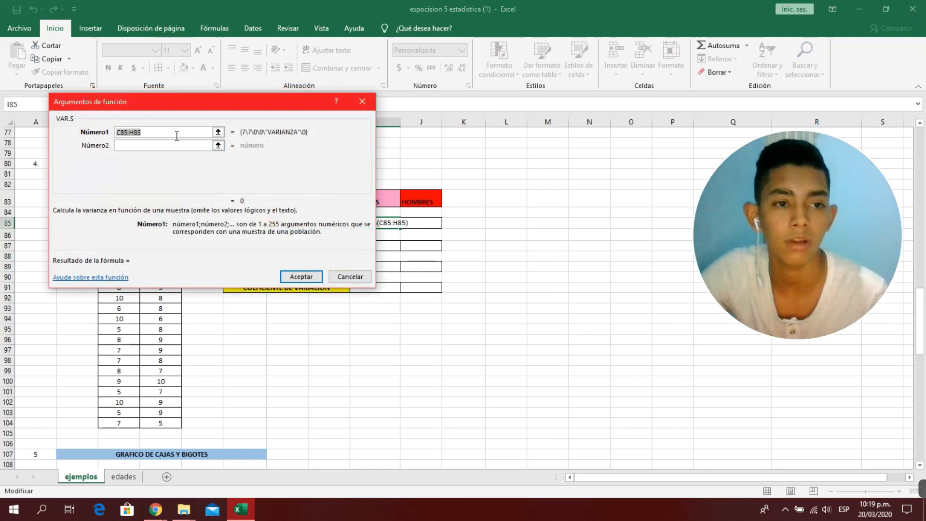
# Replace the suggested VAR.S argument with the MUJERES data range C85:C104 and accept the function
pyautogui.press('BackSpace')
pyautogui.moveTo(245, 106); pyautogui.dragTo(488, 97)
pyautogui.moveTo(128, 221); pyautogui.dragTo(123, 422)
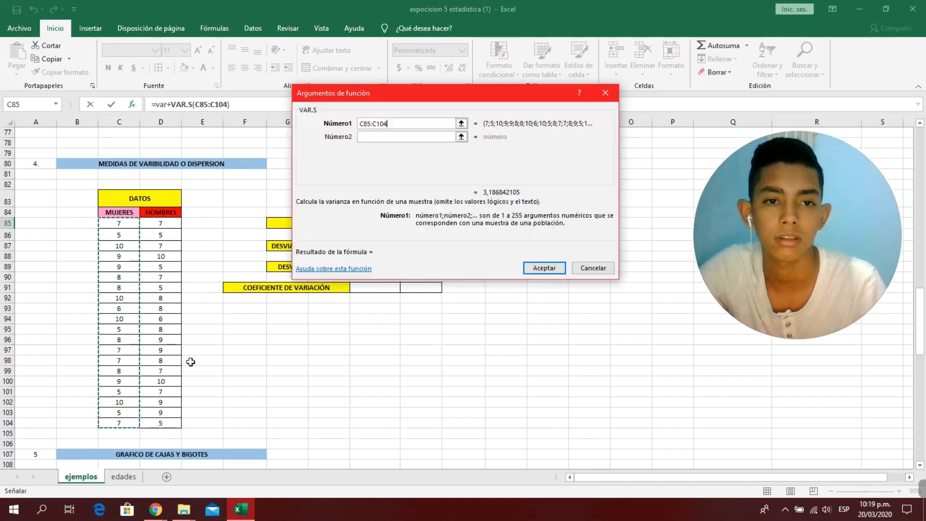
pyautogui.click(542, 268)
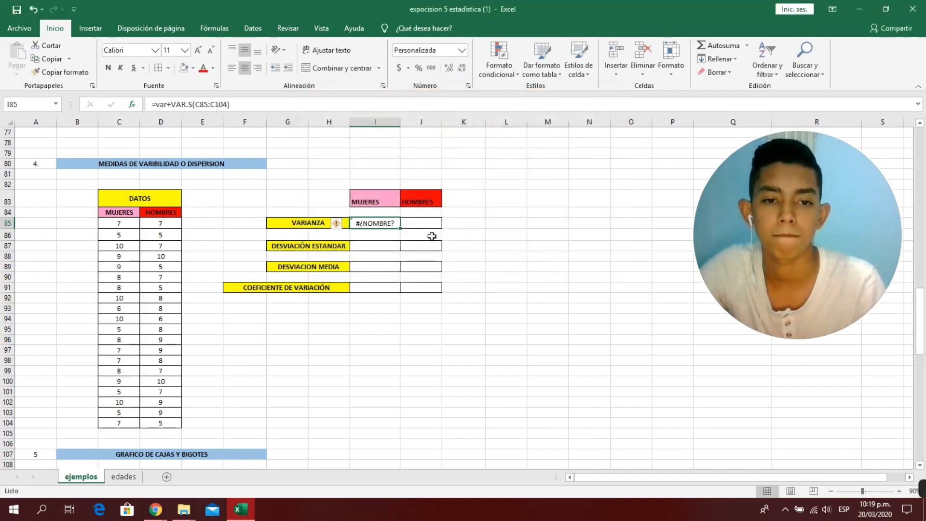
# Remove the stray "var+" from the formula in I85 so that it reads =VAR.S(C85:C104)
pyautogui.doubleClick(387, 222)
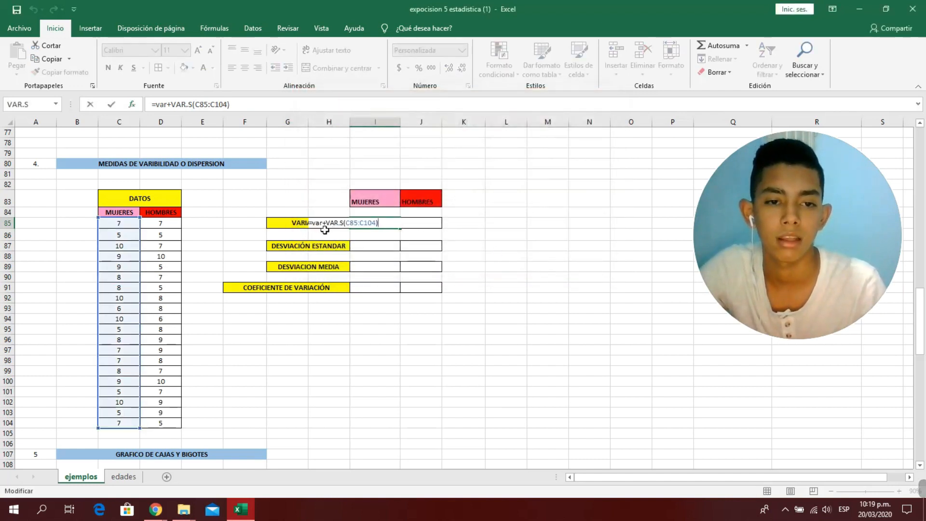
pyautogui.press('BackSpace')
pyautogui.press('BackSpace')
pyautogui.press('BackSpace')
pyautogui.press('BackSpace')
pyautogui.press('BackSpace')
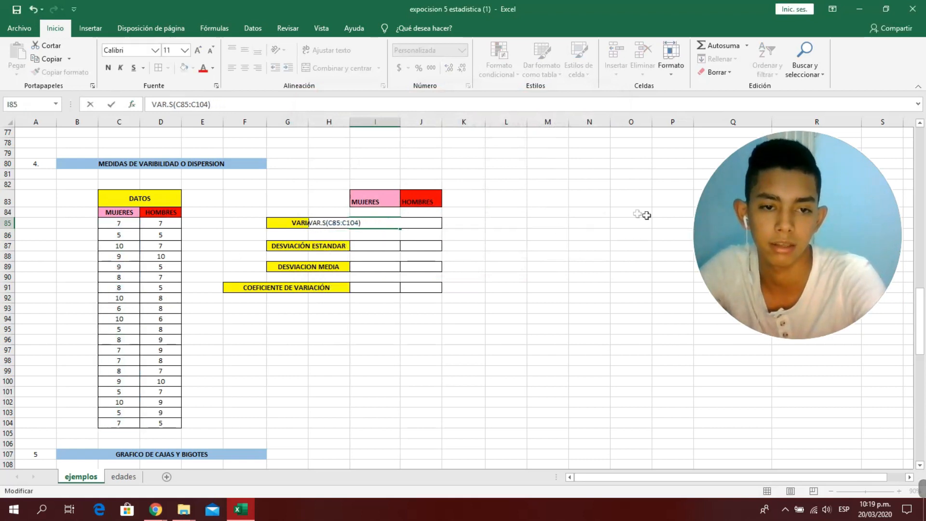
pyautogui.press('Return')
pyautogui.doubleClick(368, 223)
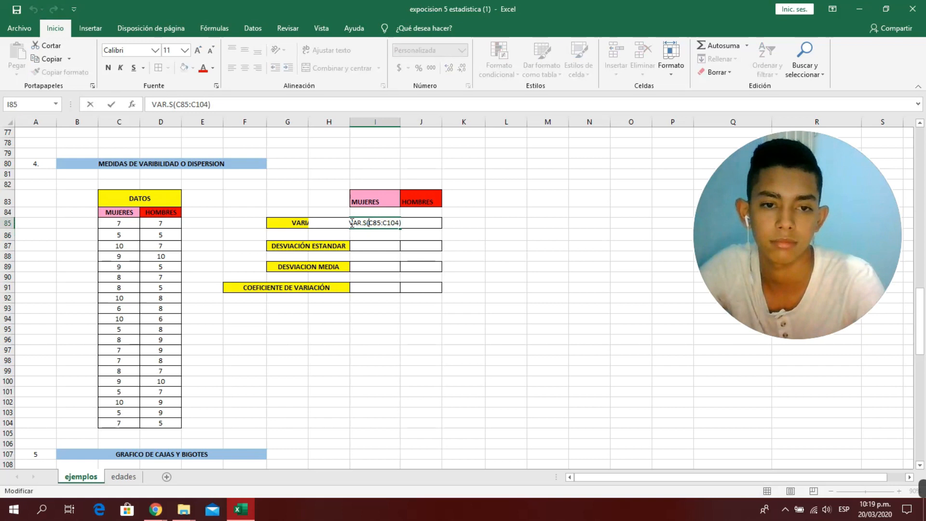
pyautogui.press('Home')
pyautogui.write('=')
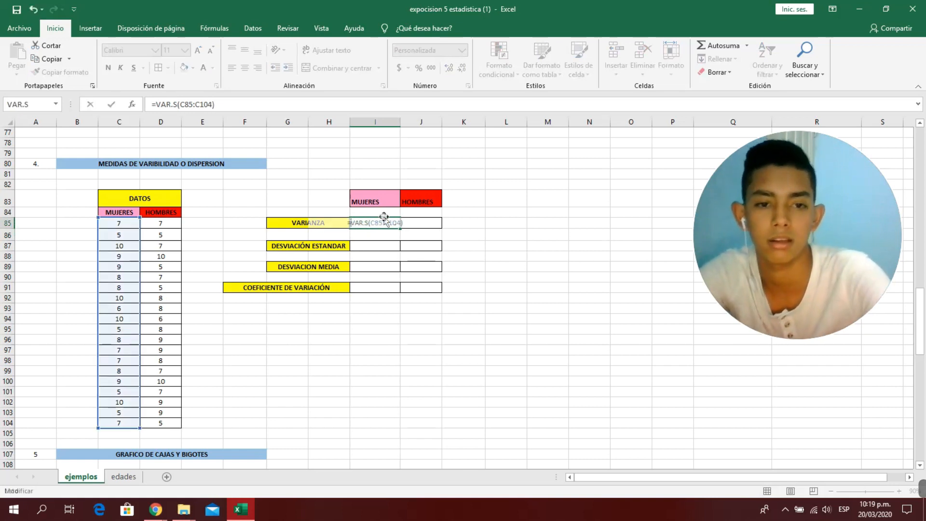
pyautogui.press('Return')
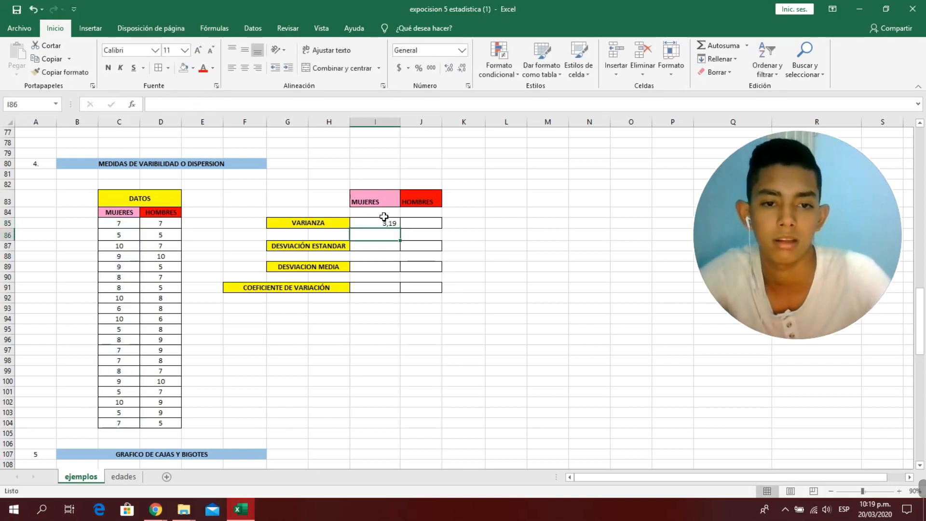
# Calculate the MUJERES standard deviation in I87 by inserting the DESVEST.M function over the range C85:C104
pyautogui.click(375, 248)
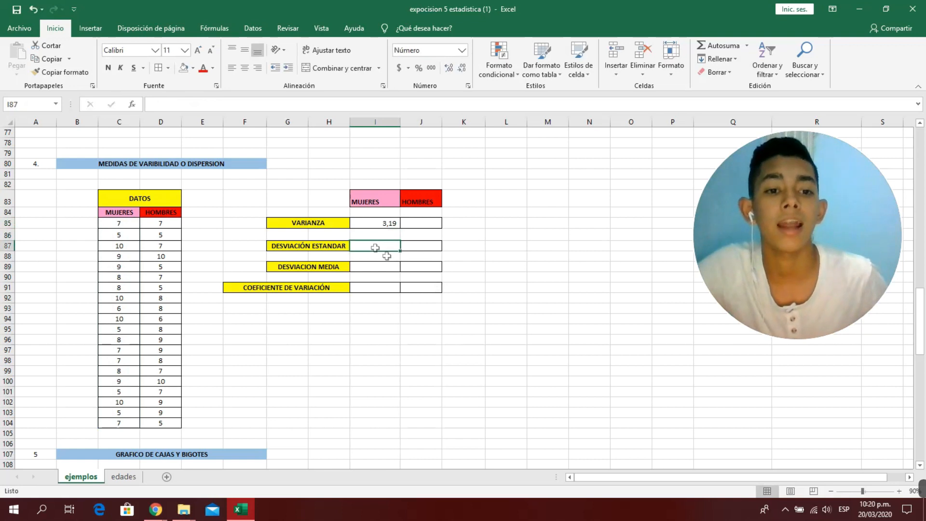
pyautogui.write('=')
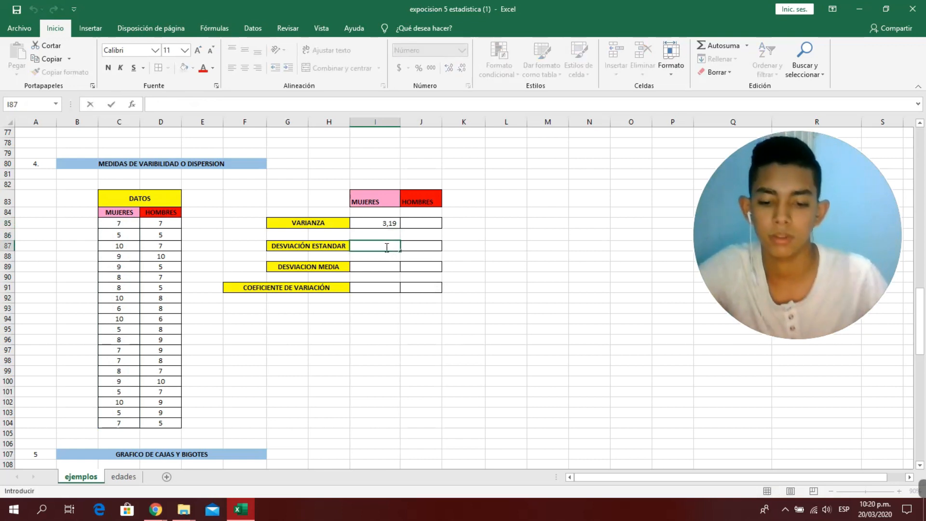
pyautogui.click(138, 104)
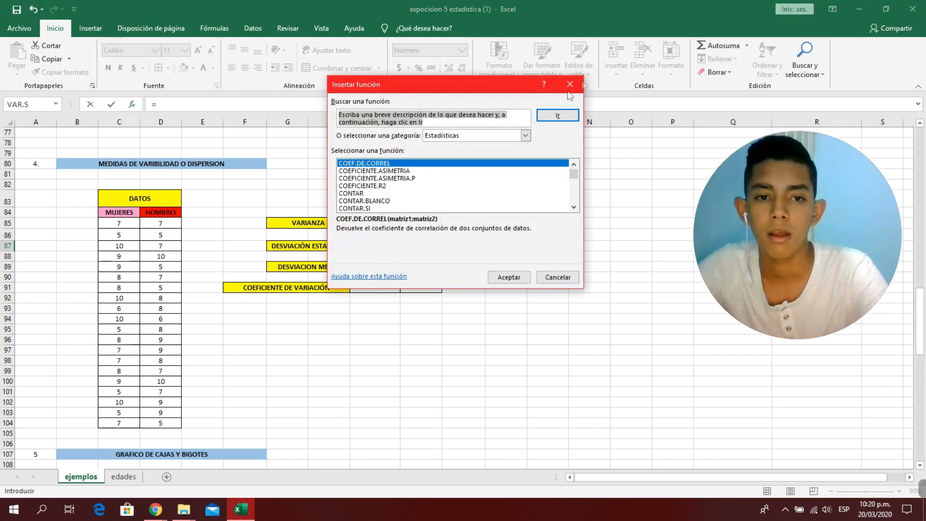
pyautogui.scroll(-5, 483, 172)
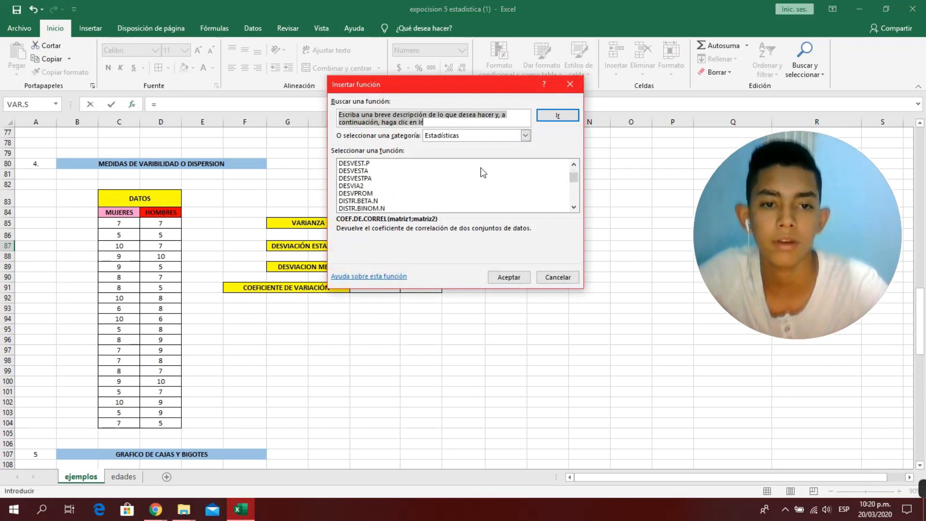
pyautogui.scroll(2, 404, 165)
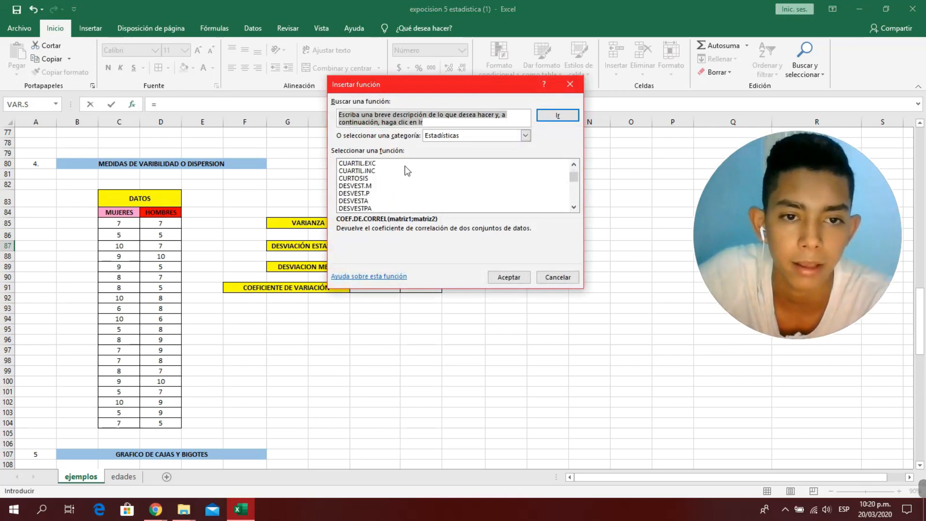
pyautogui.click(366, 199)
pyautogui.click(365, 194)
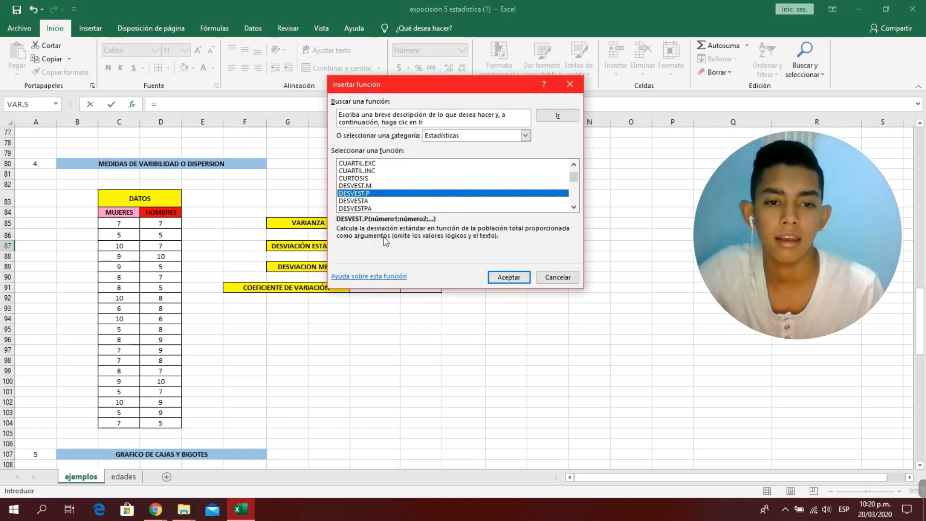
pyautogui.click(366, 186)
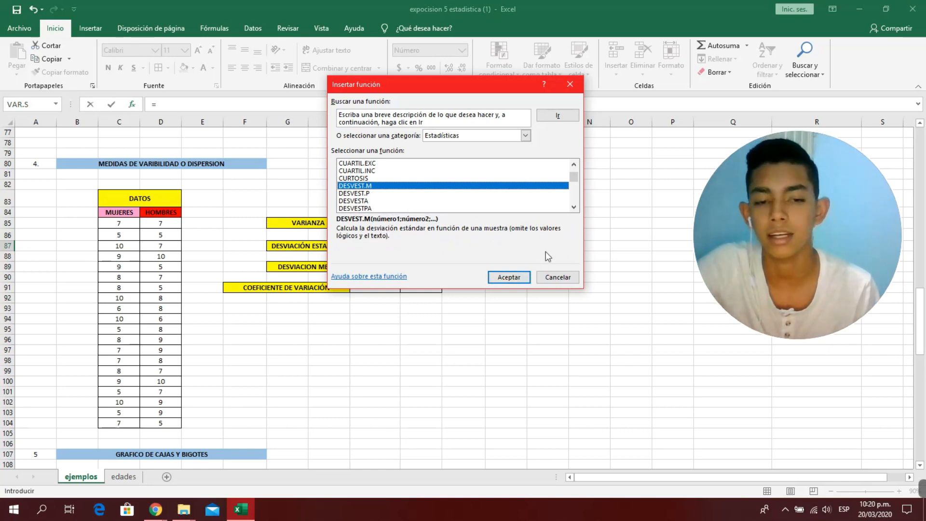
pyautogui.click(521, 280)
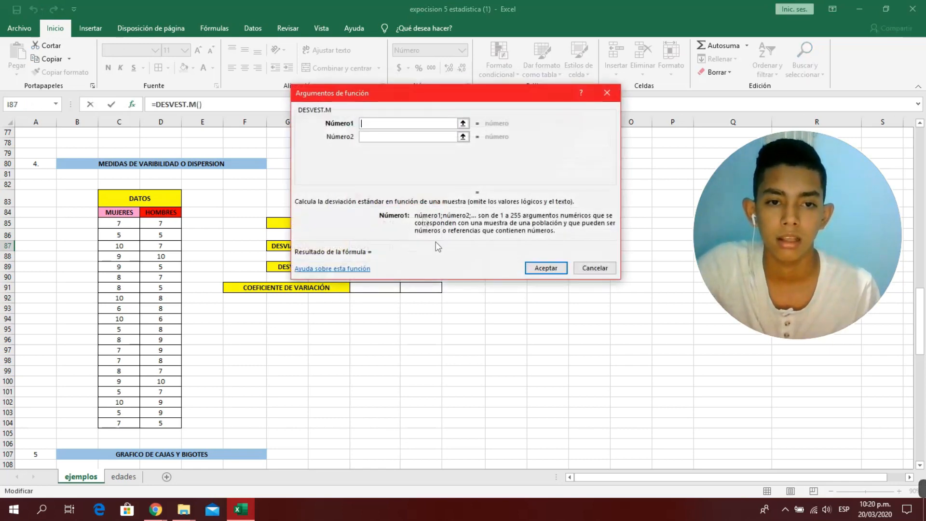
pyautogui.moveTo(127, 225); pyautogui.dragTo(118, 423)
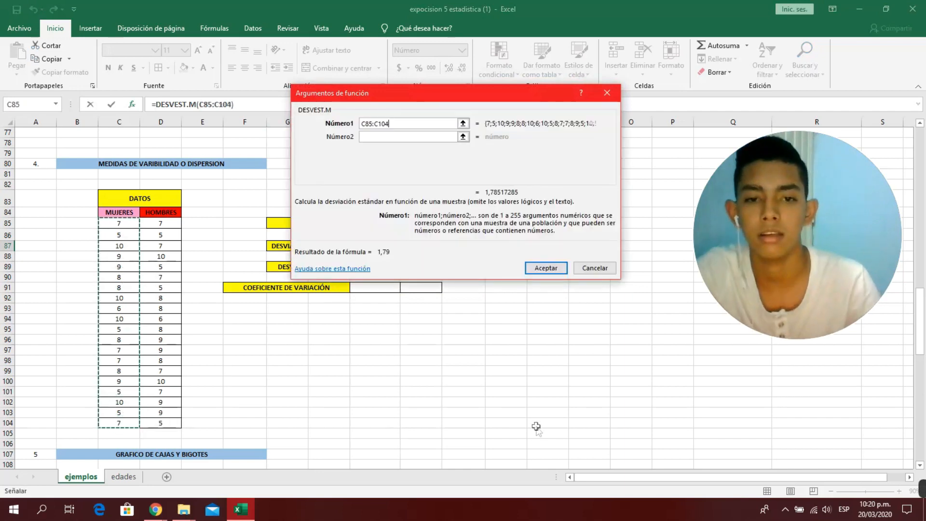
pyautogui.press('Return')
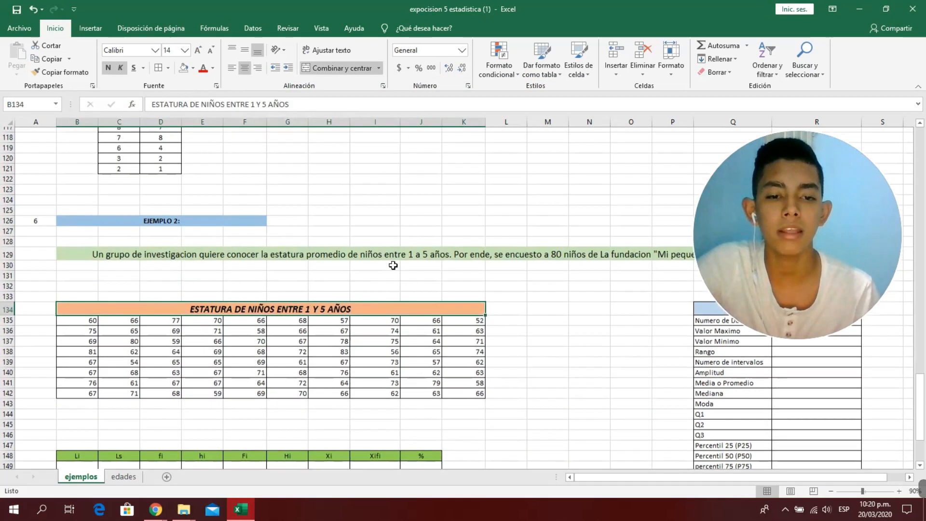
# Calculate the MUJERES mean deviation in I89 by inserting the DESVPROM function with C85:C104 in place of the suggested range
pyautogui.scroll(12, 382, 270)
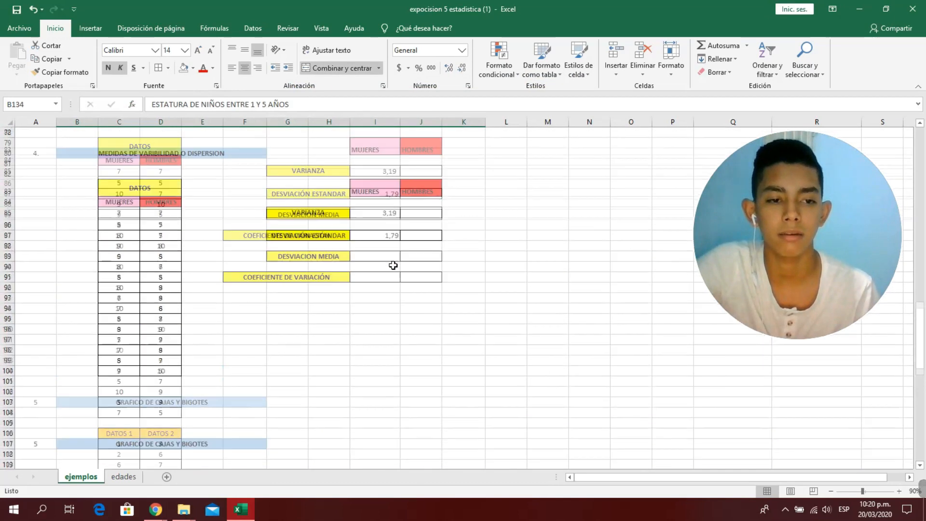
pyautogui.click(393, 258)
pyautogui.doubleClick(395, 256)
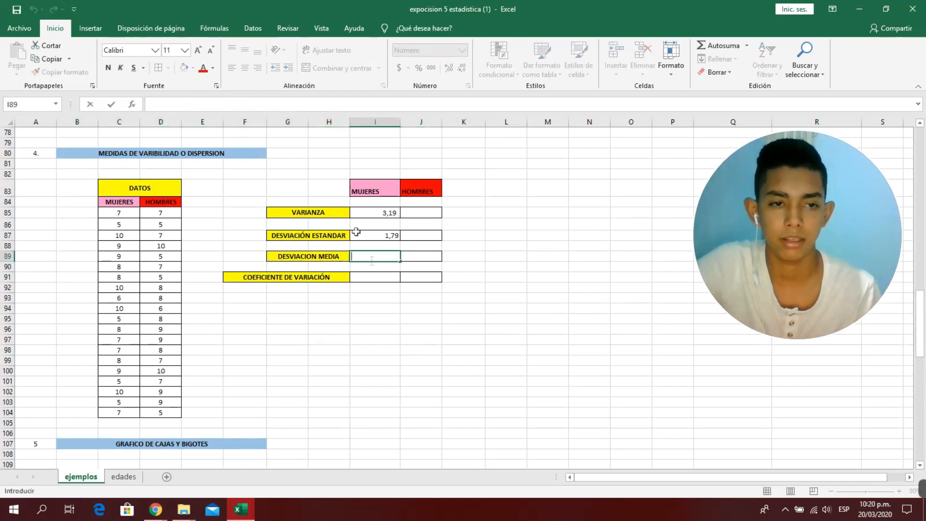
pyautogui.click(130, 105)
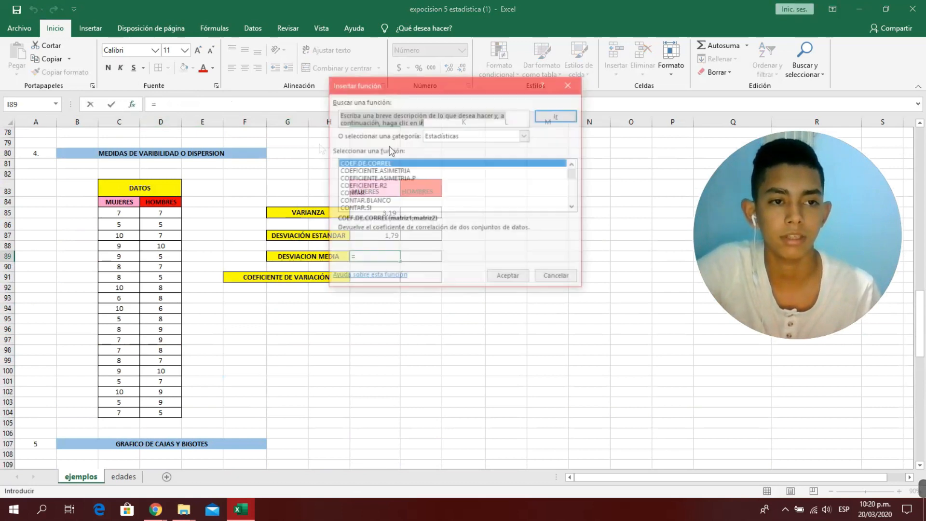
pyautogui.scroll(-7, 470, 183)
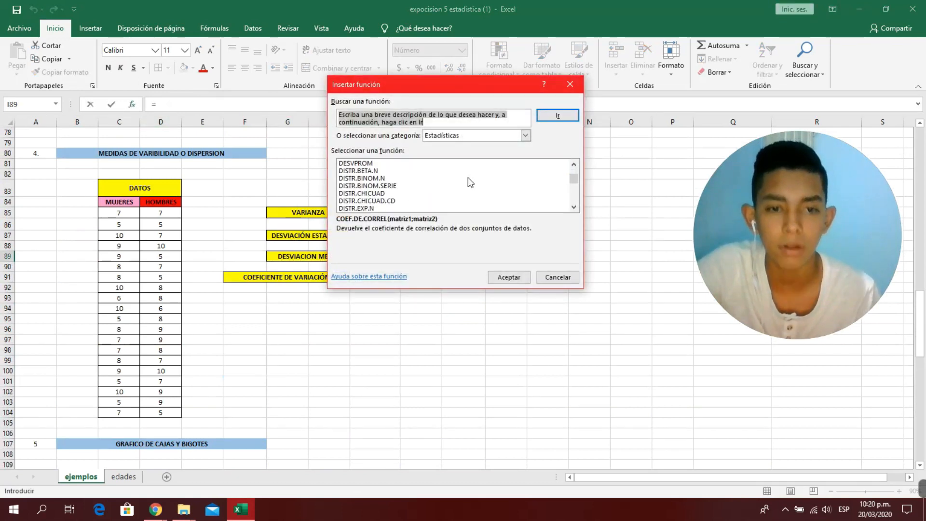
pyautogui.click(360, 164)
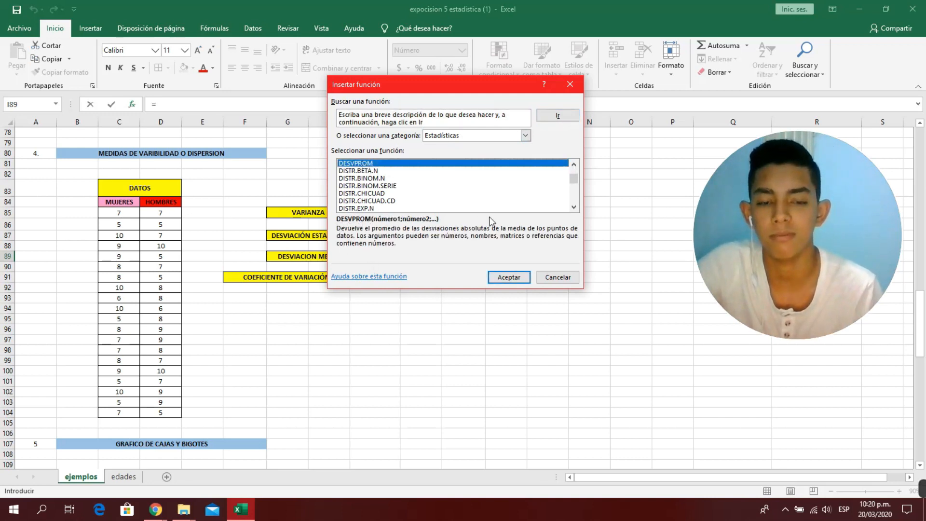
pyautogui.click(577, 167)
pyautogui.click(577, 167)
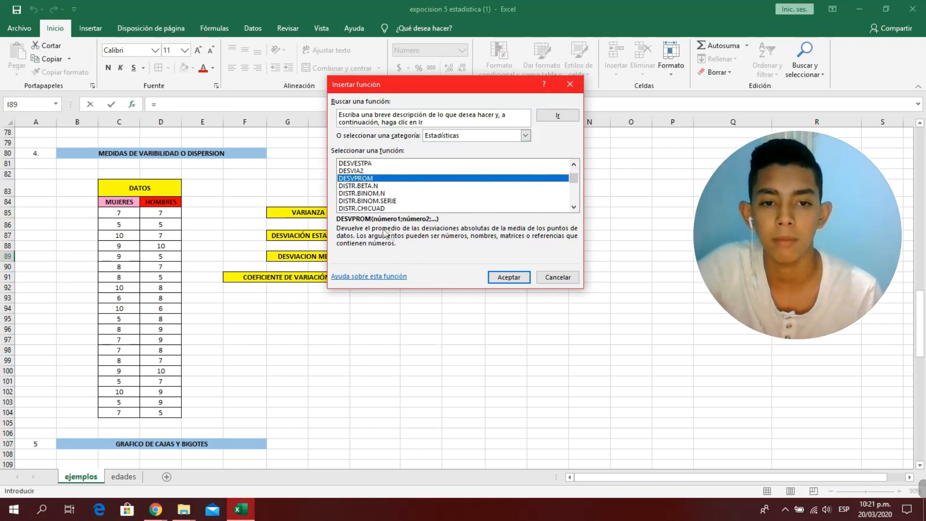
pyautogui.click(511, 277)
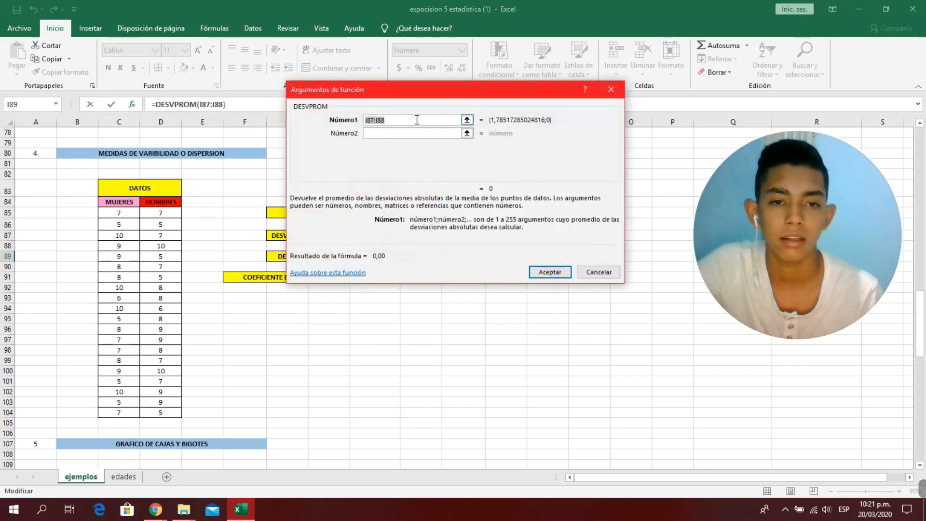
pyautogui.press('BackSpace')
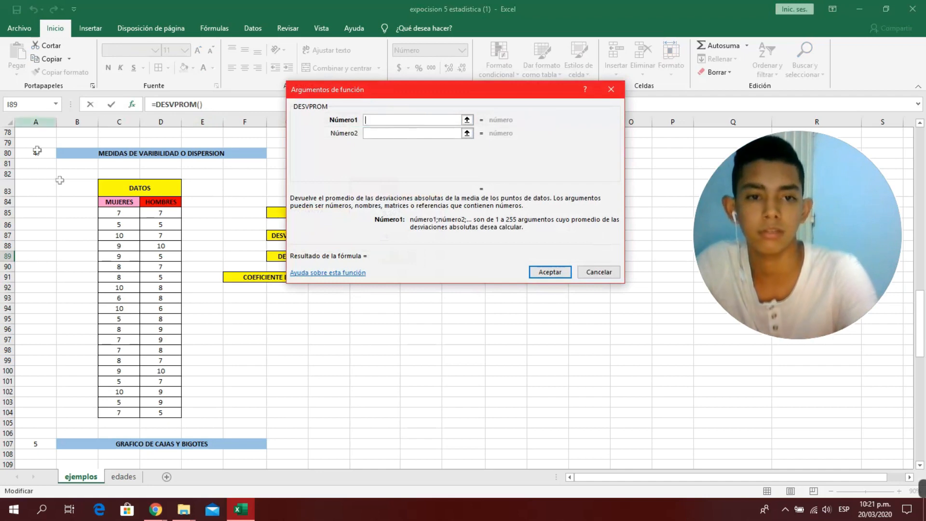
pyautogui.moveTo(120, 215); pyautogui.dragTo(123, 413)
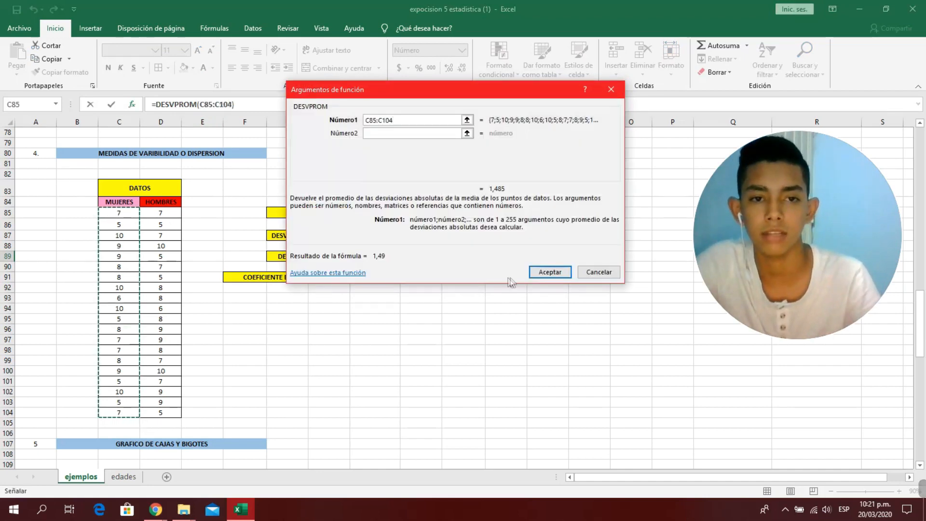
pyautogui.click(549, 272)
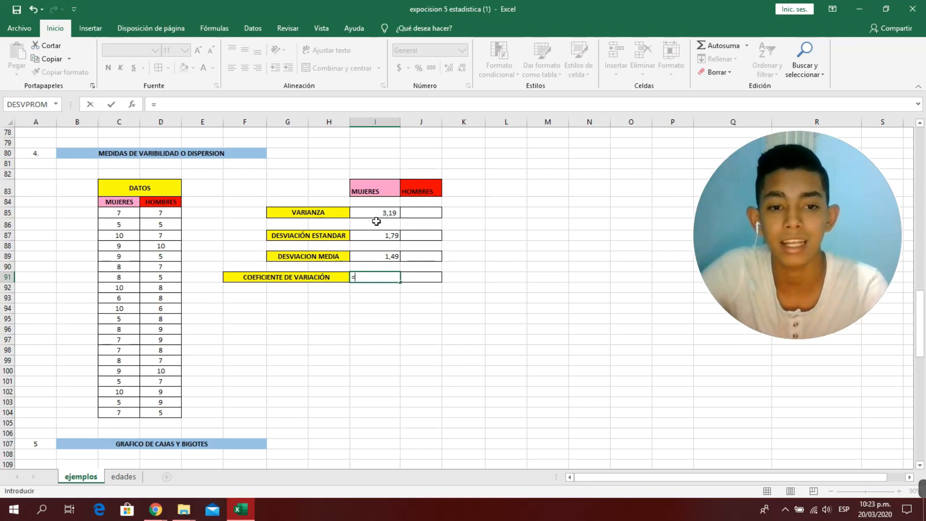
# Calculate the MUJERES coefficient of variation in I91 with the formula =I87/PROMEDIO(C85:C104)
pyautogui.click(371, 237)
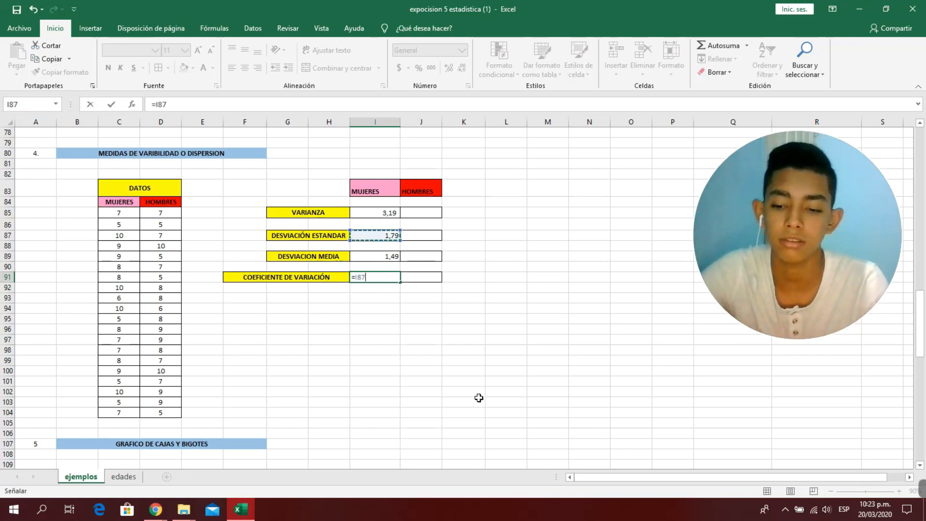
pyautogui.write('/')
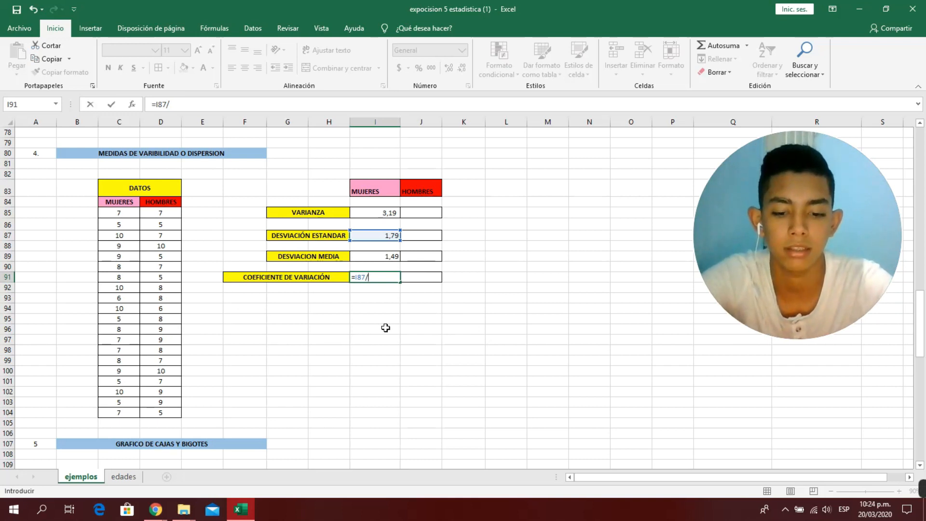
pyautogui.write('pr')
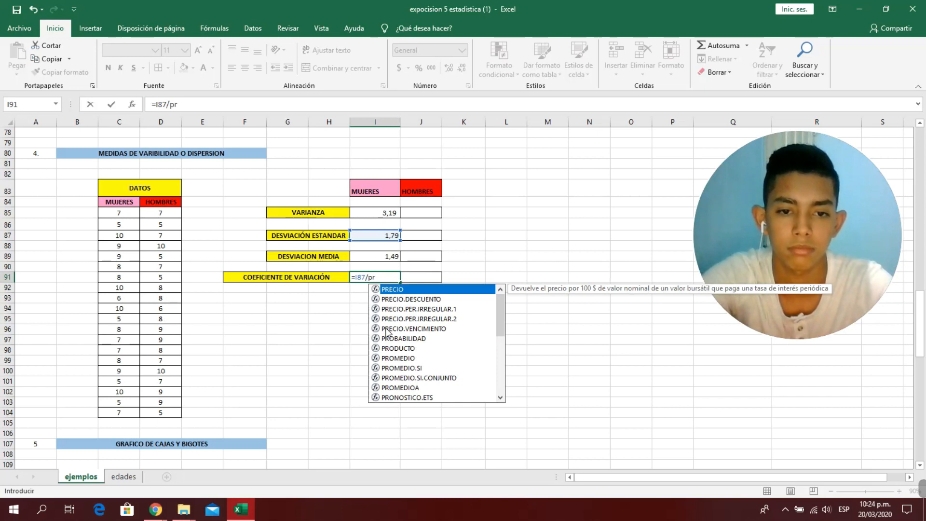
pyautogui.write('o')
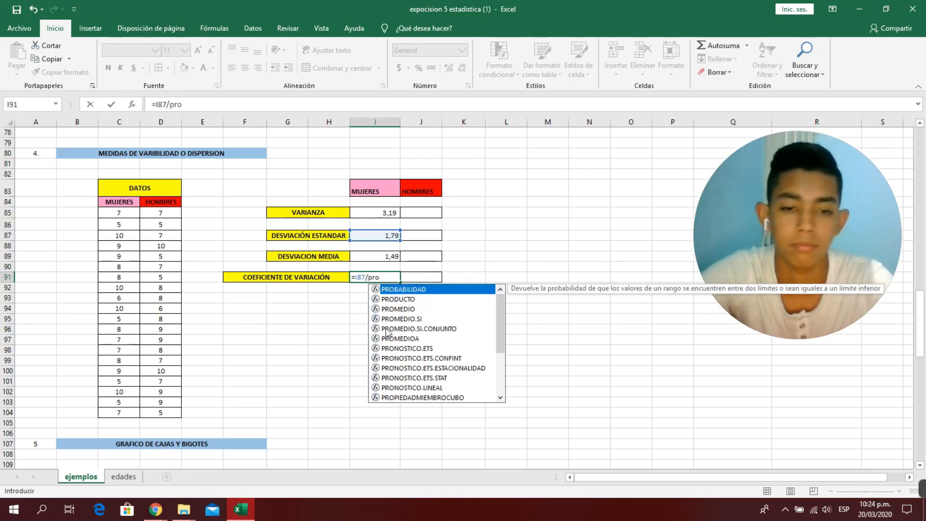
pyautogui.doubleClick(413, 309)
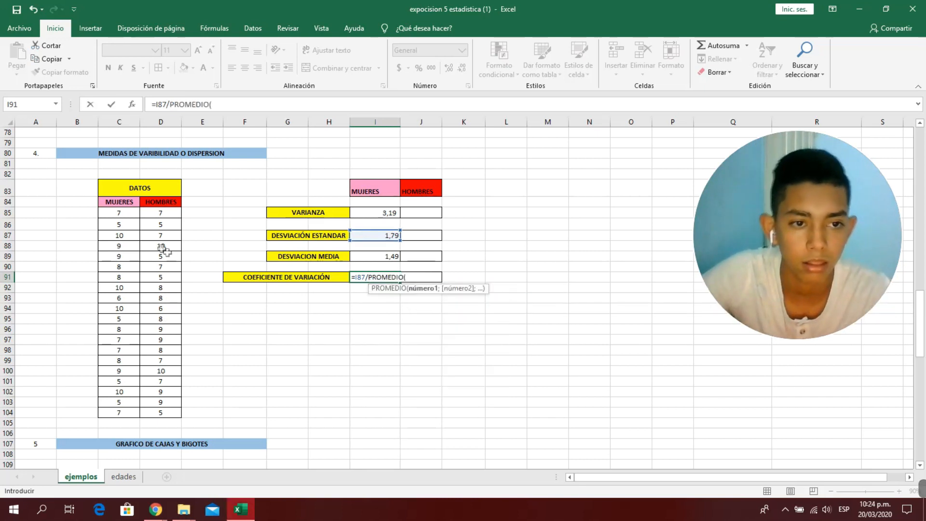
pyautogui.click(128, 214)
pyautogui.moveTo(129, 213); pyautogui.dragTo(119, 413)
pyautogui.write(')')
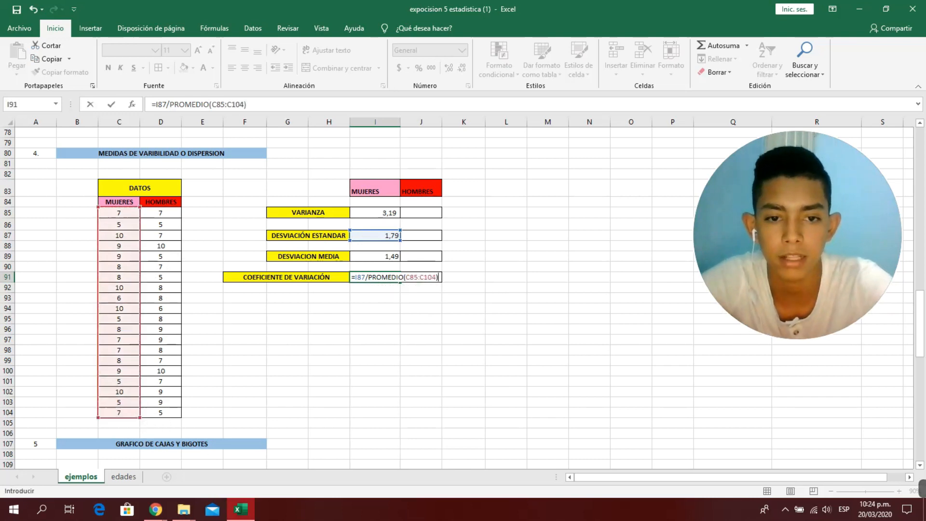
pyautogui.press('Return')
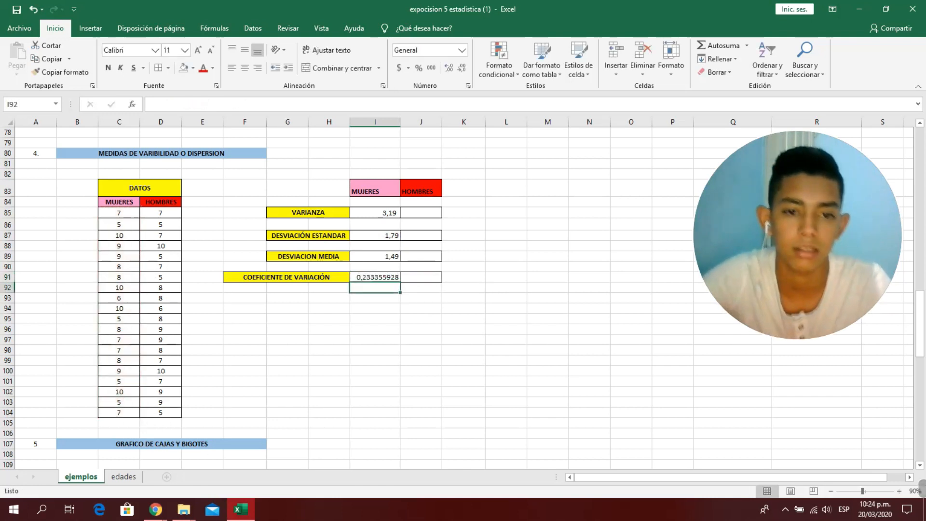
# Reduce the MUJERES coefficient of variation in I91 to two decimal places
pyautogui.click(366, 277)
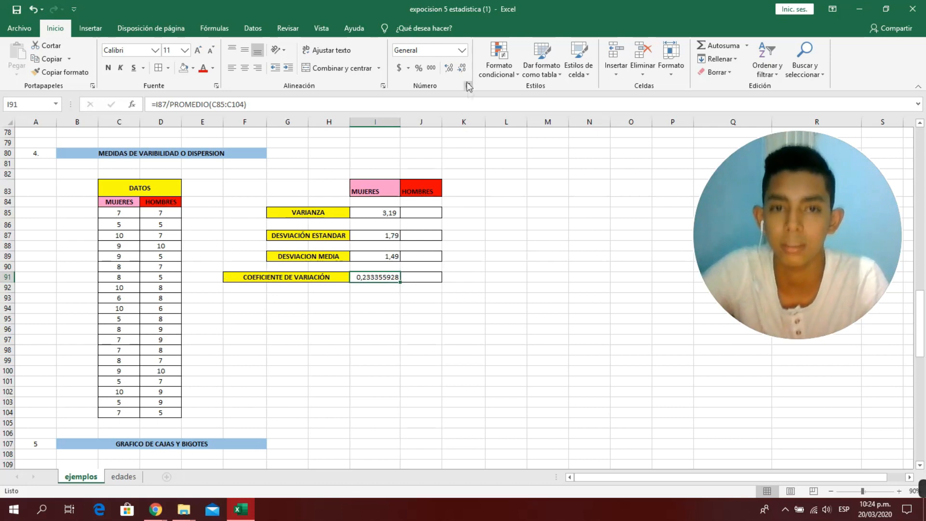
pyautogui.click(463, 68)
pyautogui.click(463, 68)
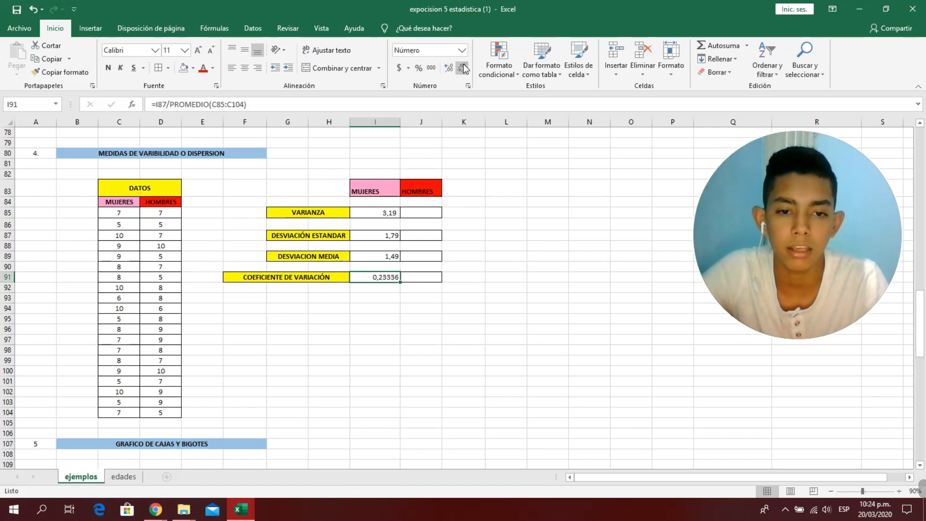
pyautogui.click(462, 68)
pyautogui.click(462, 68)
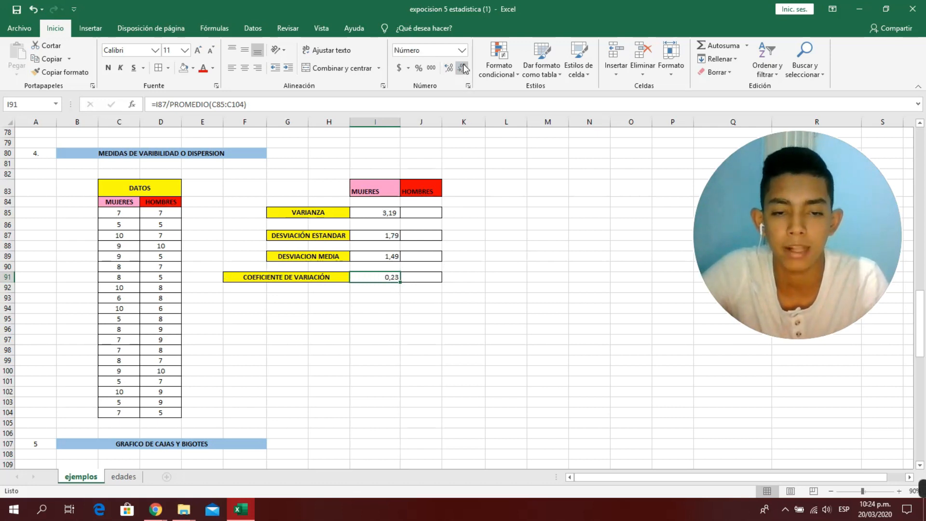
pyautogui.click(439, 337)
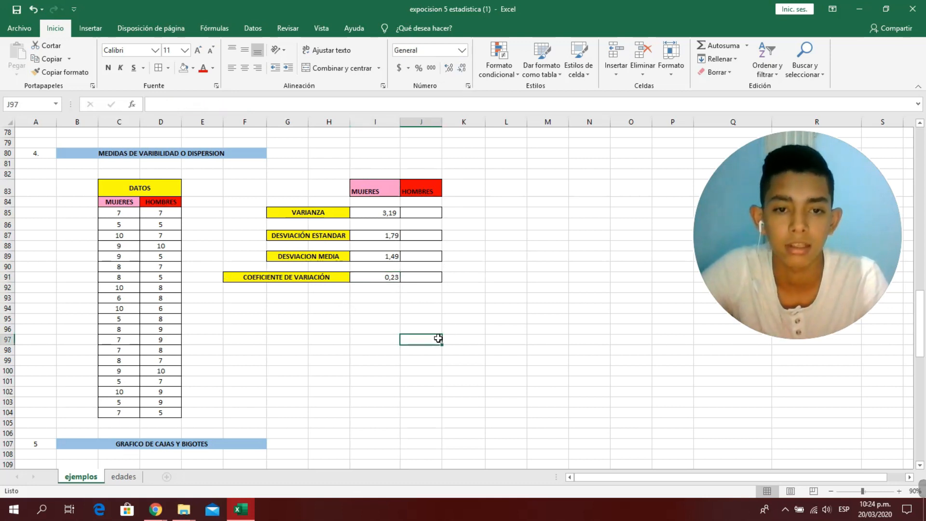
# Calculate the HOMBRES variance in J85 with the formula =VAR.S(D85:D104)
pyautogui.click(429, 214)
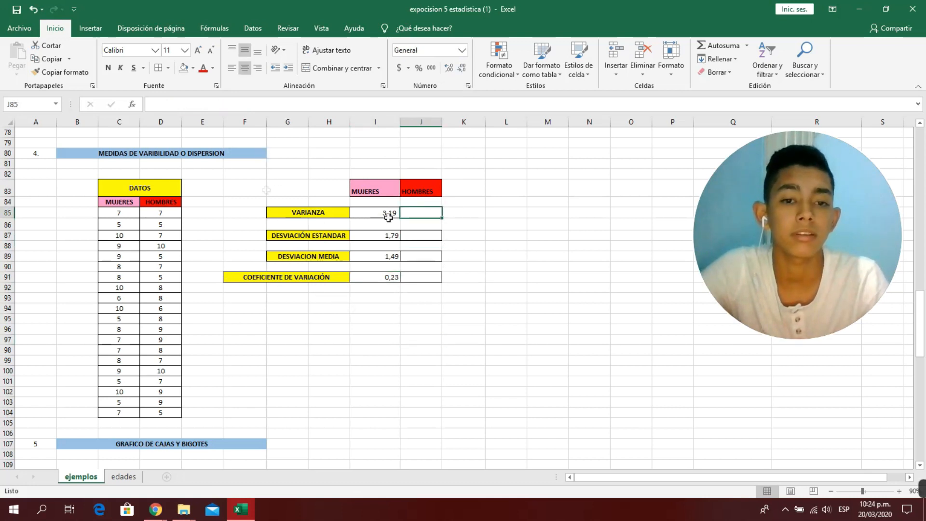
pyautogui.doubleClick(426, 212)
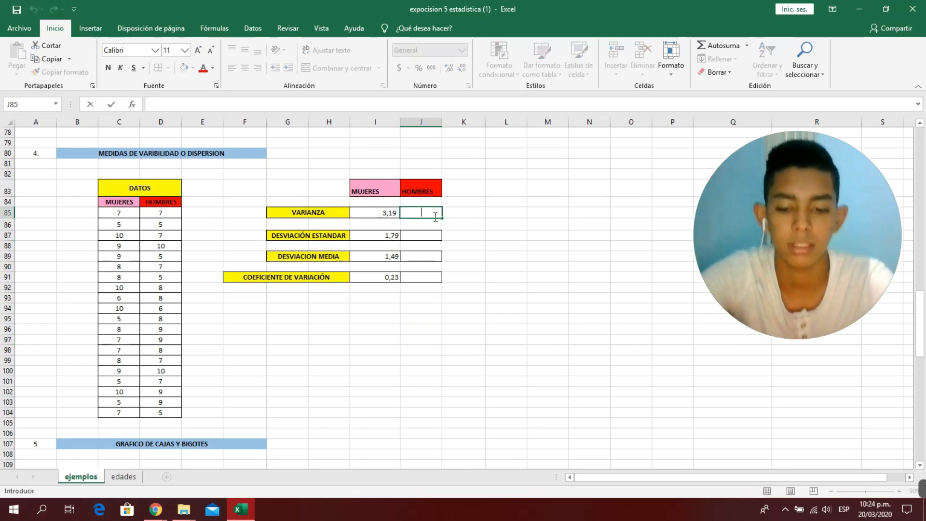
pyautogui.write('=')
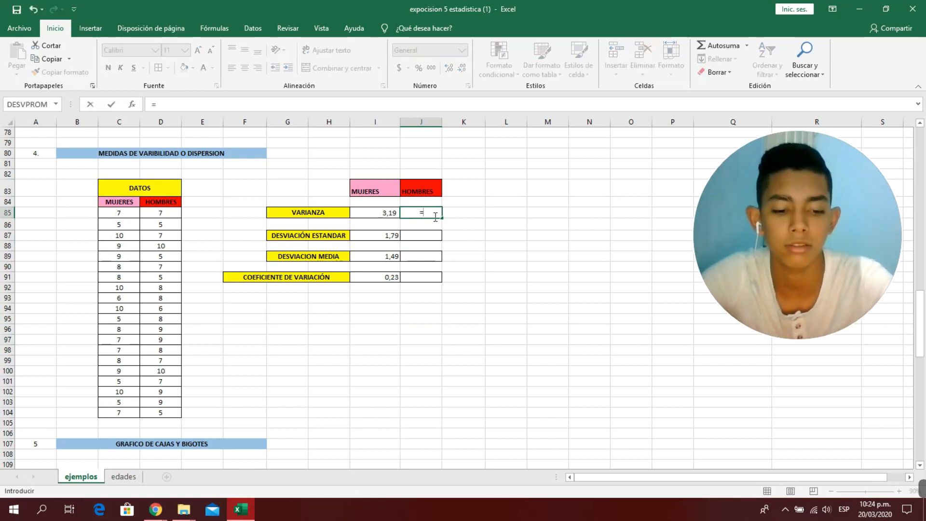
pyautogui.write('var')
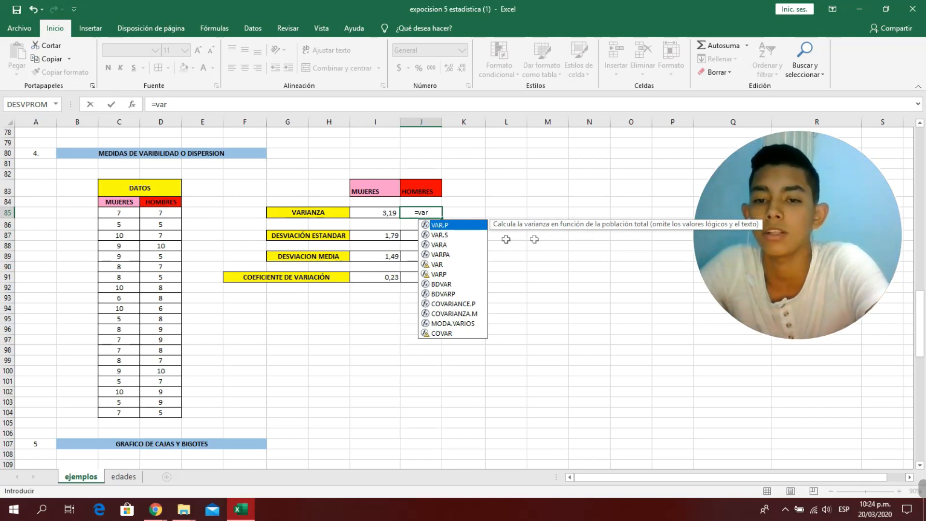
pyautogui.click(458, 236)
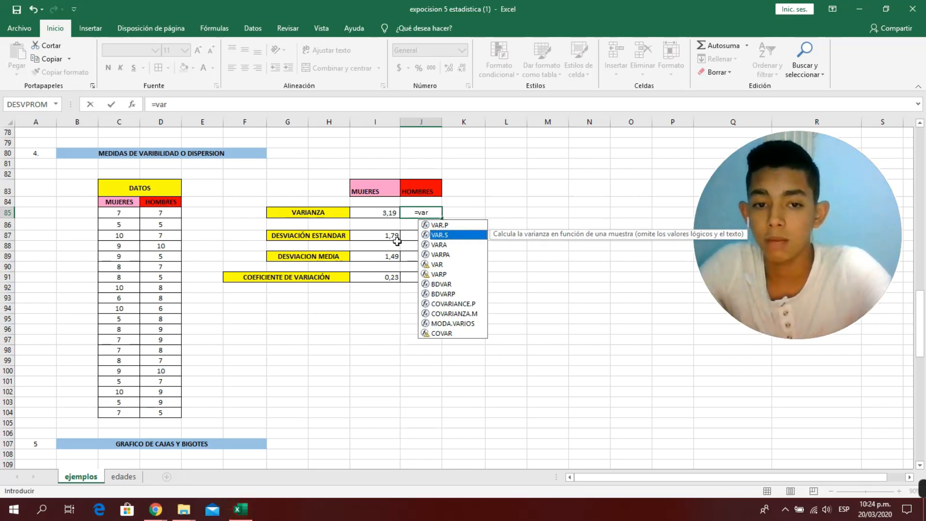
pyautogui.doubleClick(440, 237)
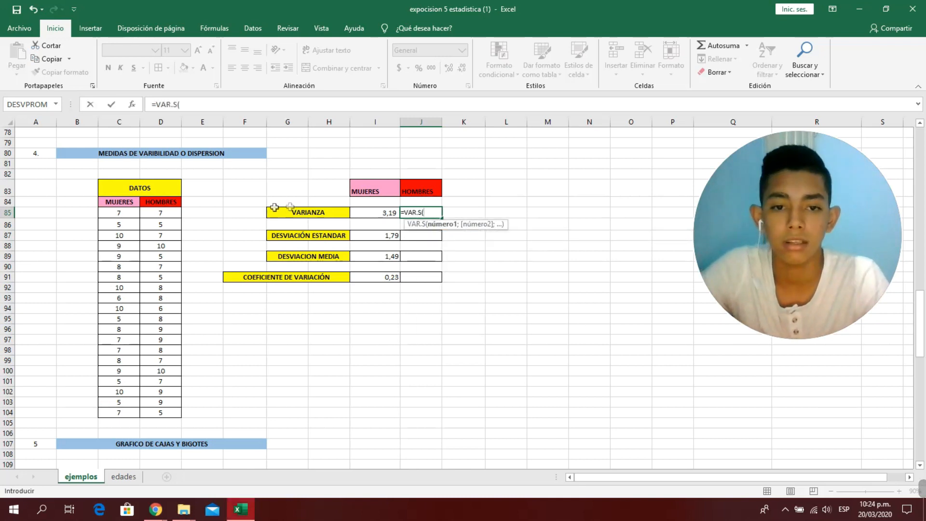
pyautogui.click(171, 220)
pyautogui.moveTo(172, 219); pyautogui.dragTo(202, 422)
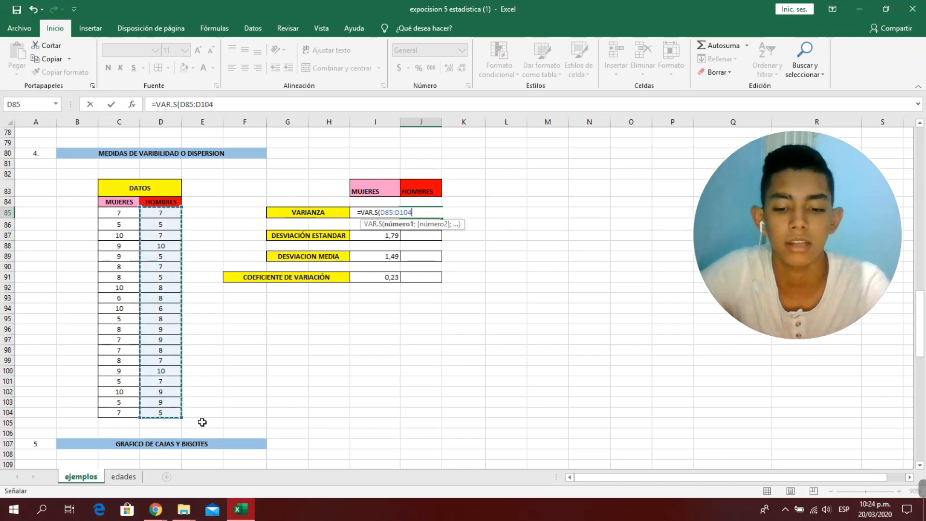
pyautogui.write(')')
pyautogui.press('Return')
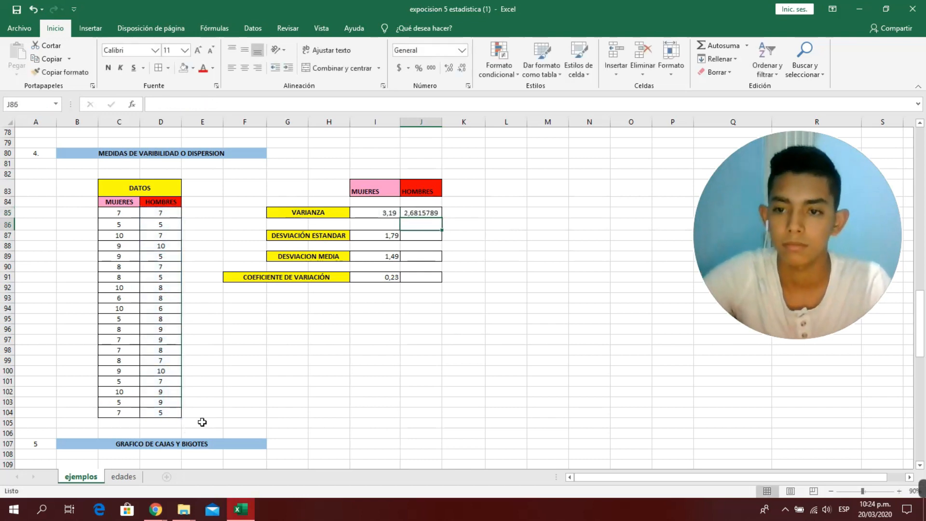
# Calculate the HOMBRES standard deviation in J87 with the formula =DESVEST.M(D85:D104)
pyautogui.press('Down')
pyautogui.write('=DESVEST.M(')
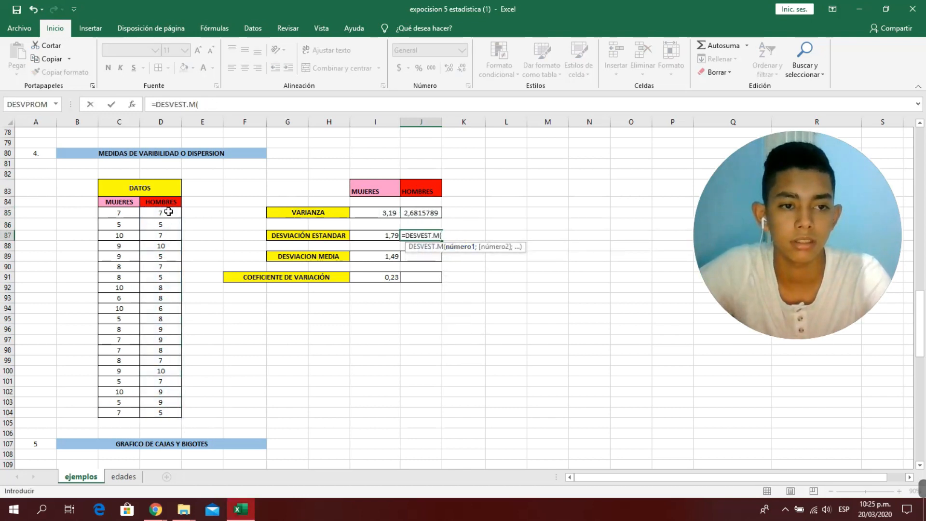
pyautogui.moveTo(167, 213); pyautogui.dragTo(177, 411)
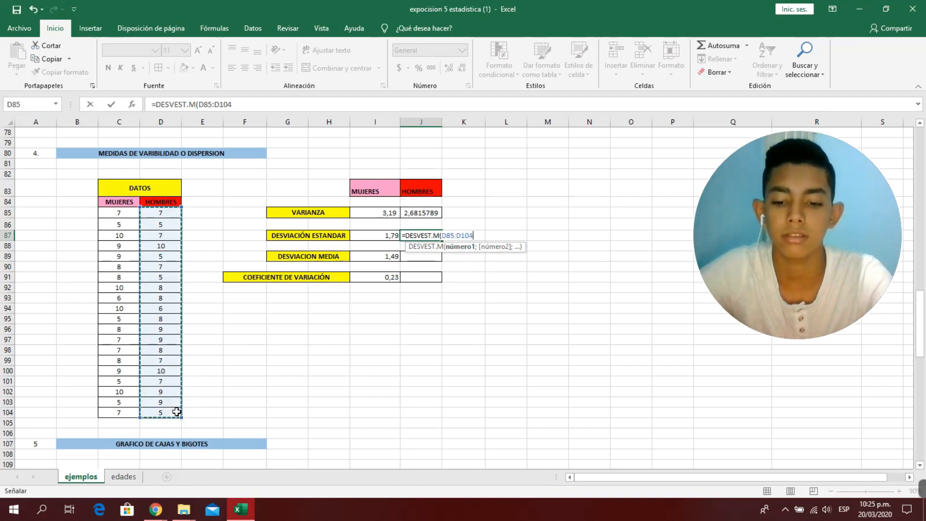
pyautogui.write(')')
pyautogui.press('Return')
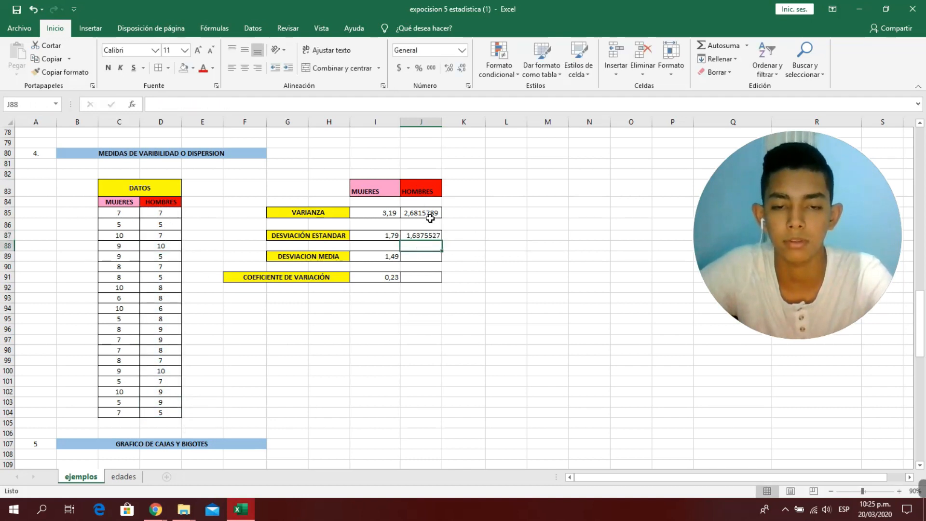
# Calculate the HOMBRES mean deviation in J89 with the formula =DESVPROM(D85:D104)
pyautogui.click(419, 258)
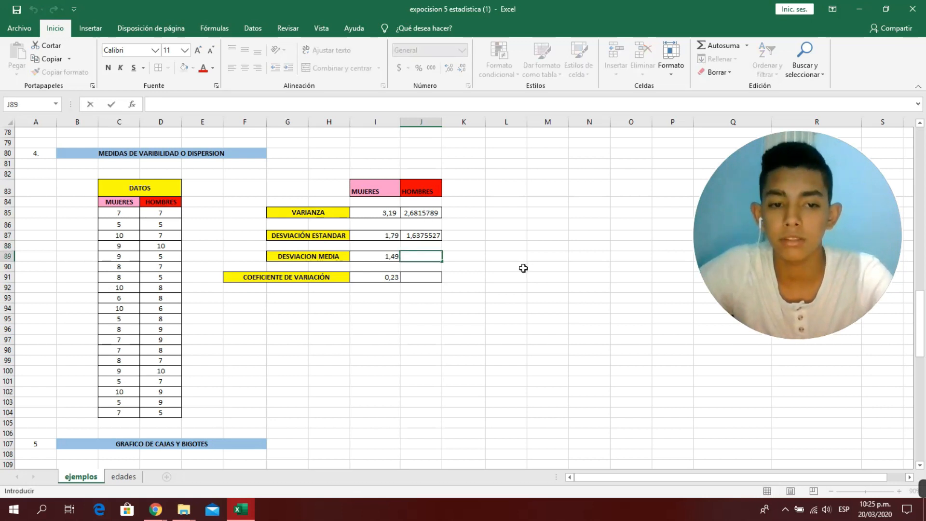
pyautogui.write('=')
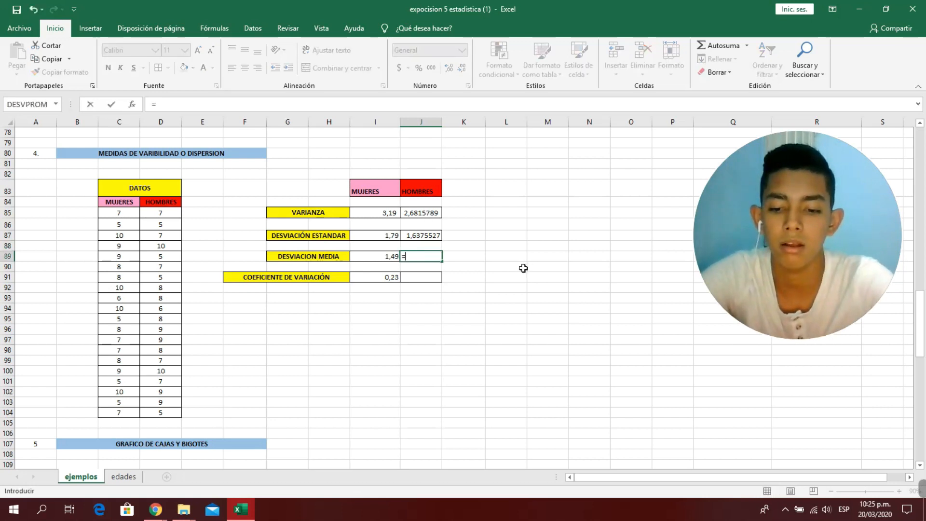
pyautogui.write('desv')
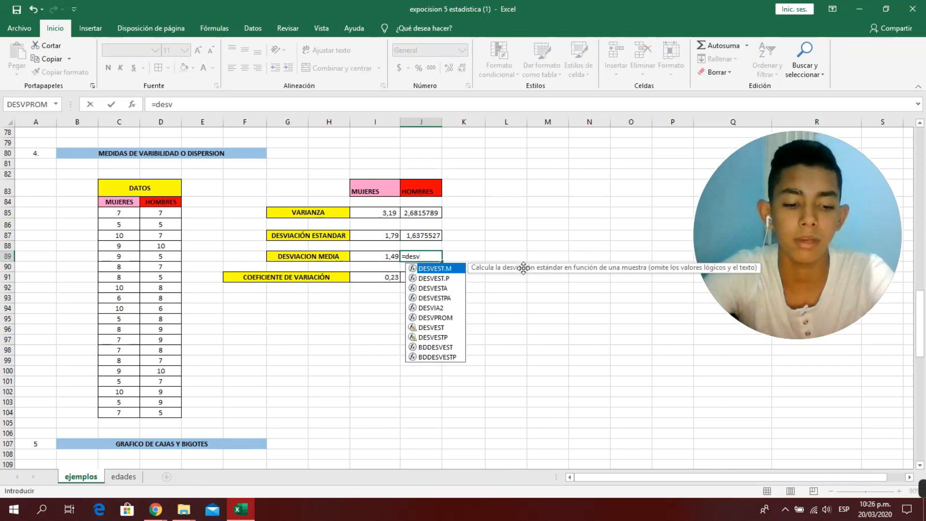
pyautogui.write('pr')
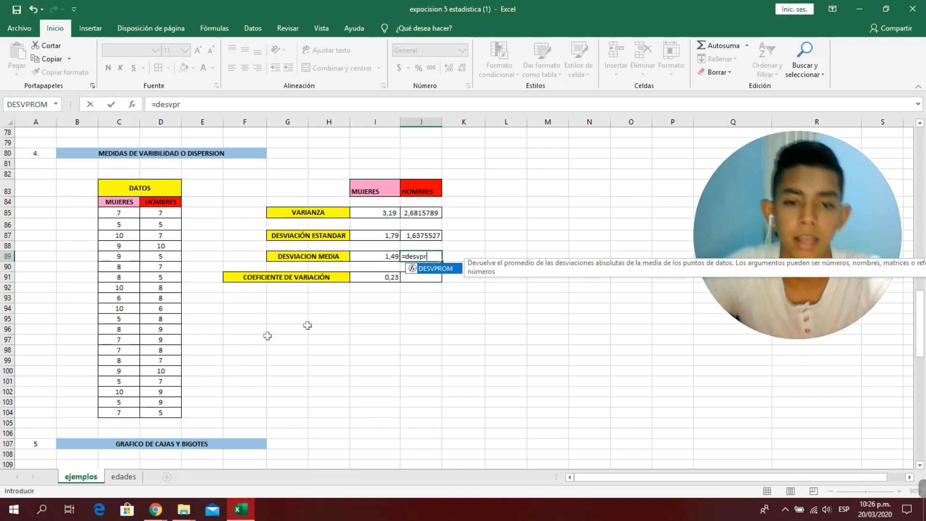
pyautogui.doubleClick(433, 268)
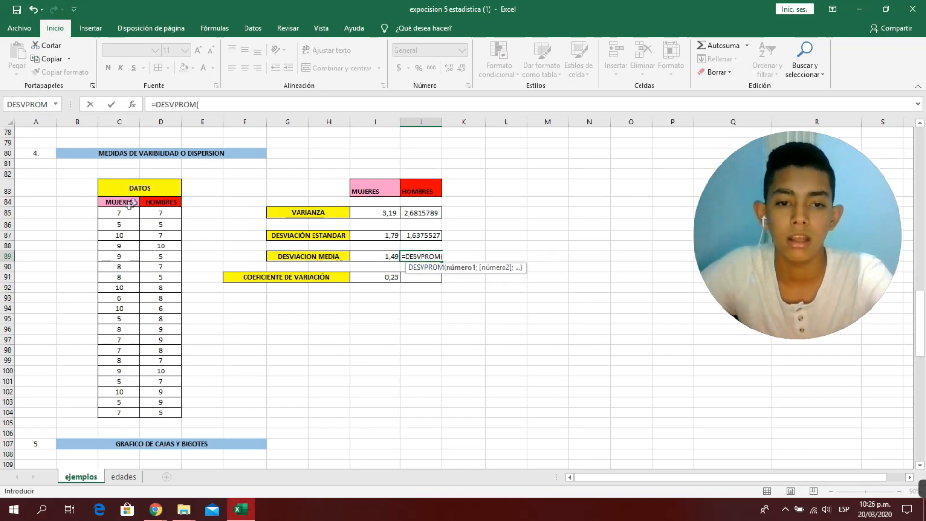
pyautogui.moveTo(160, 213); pyautogui.dragTo(171, 414)
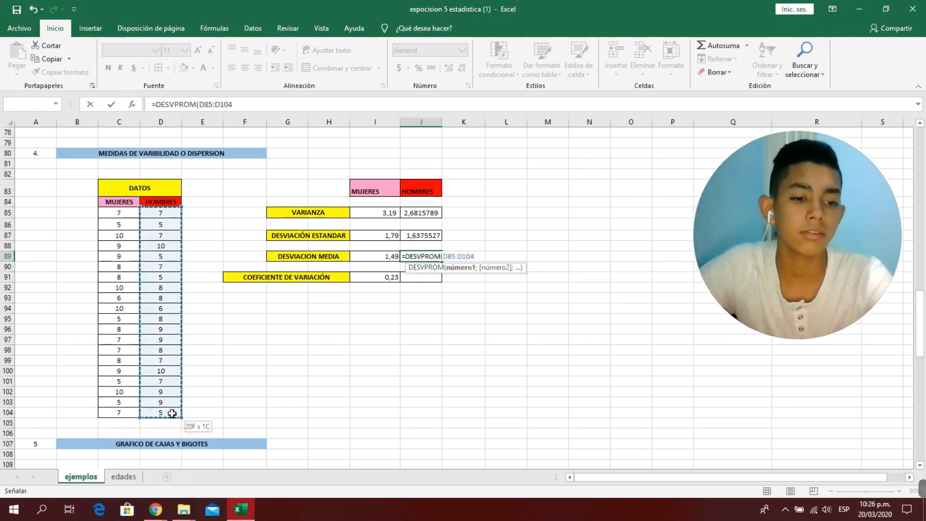
pyautogui.write(')')
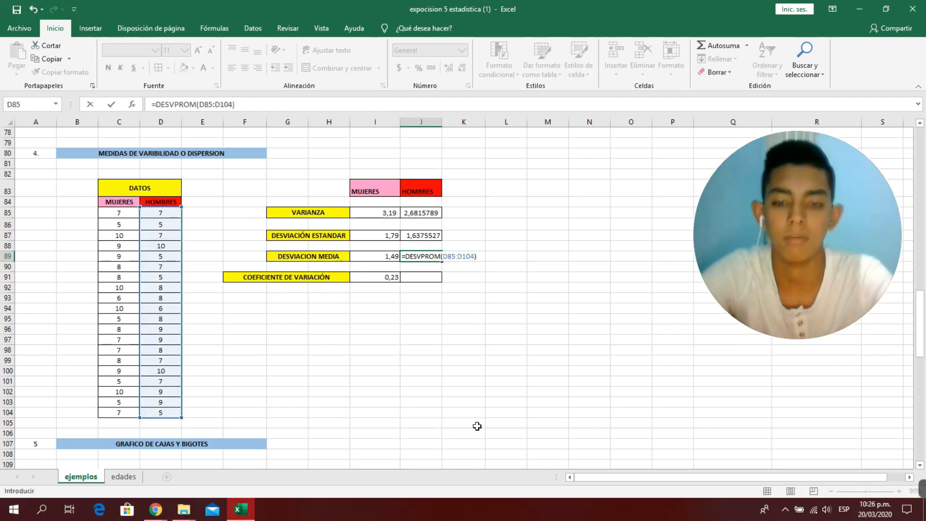
pyautogui.press('Return')
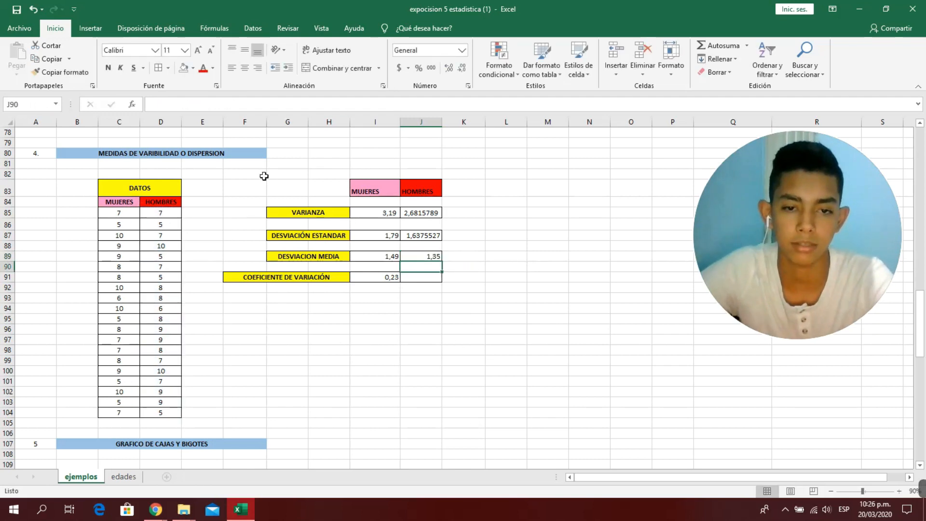
# Reduce the HOMBRES variance and standard deviation in J85:J87 to two decimal places
pyautogui.click(421, 213)
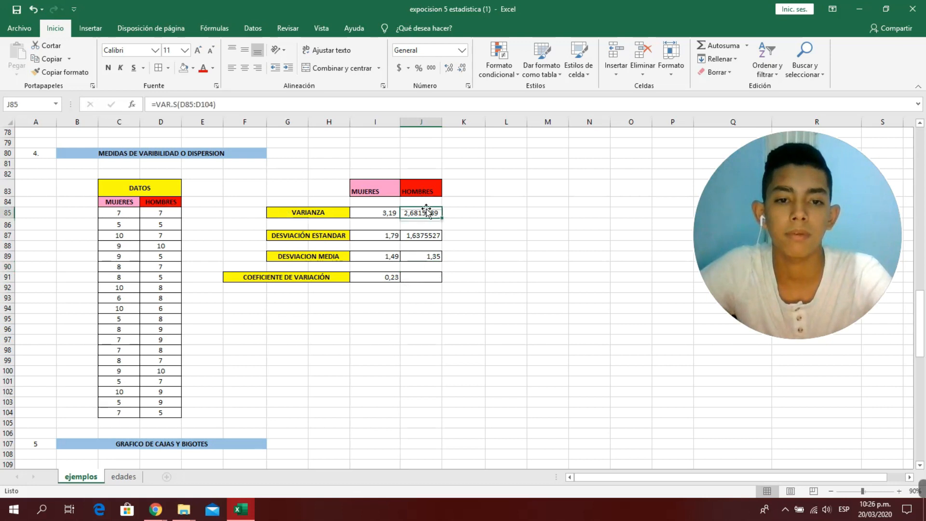
pyautogui.moveTo(428, 213); pyautogui.dragTo(424, 237)
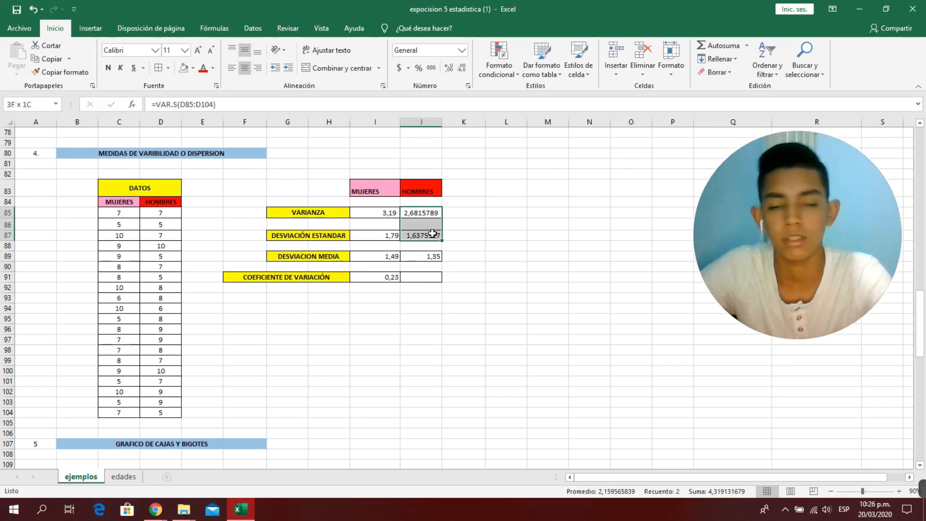
pyautogui.click(463, 68)
pyautogui.click(463, 68)
pyautogui.click(463, 68)
pyautogui.click(462, 68)
pyautogui.click(504, 224)
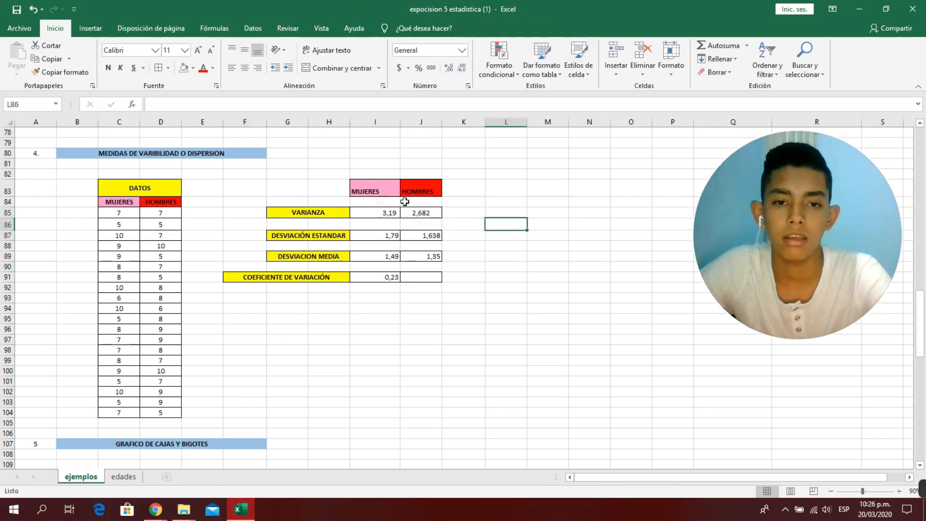
pyautogui.moveTo(433, 214); pyautogui.dragTo(437, 239)
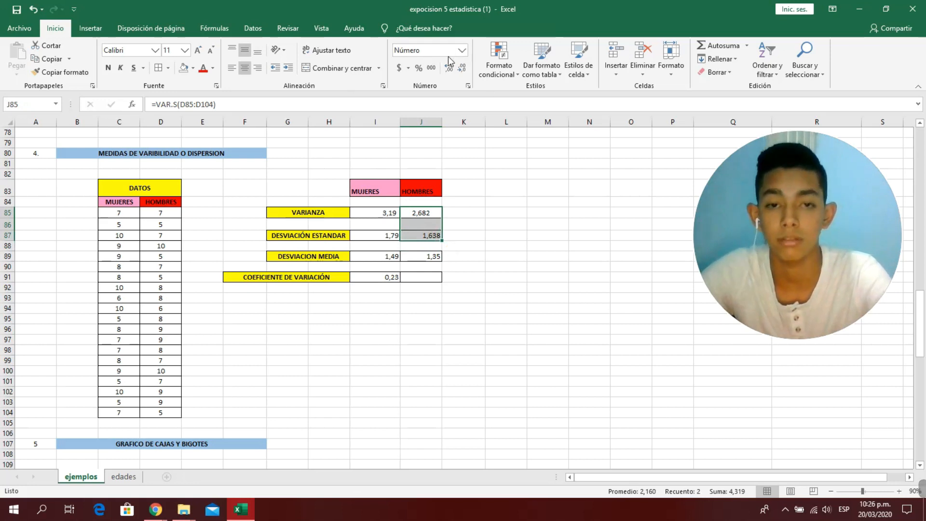
pyautogui.click(461, 67)
pyautogui.click(531, 265)
# Center the HOMBRES dispersion results in J85:J92 horizontally
pyautogui.moveTo(431, 215); pyautogui.dragTo(432, 288)
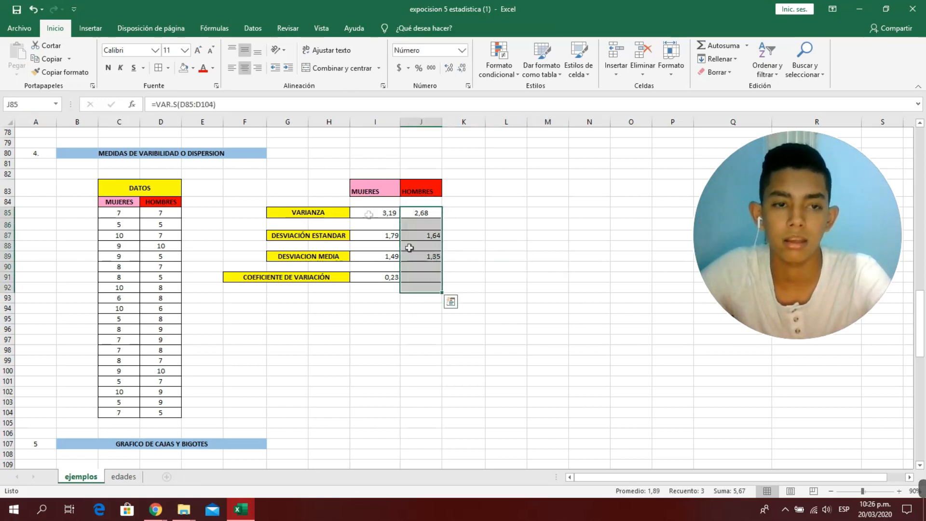
pyautogui.click(245, 69)
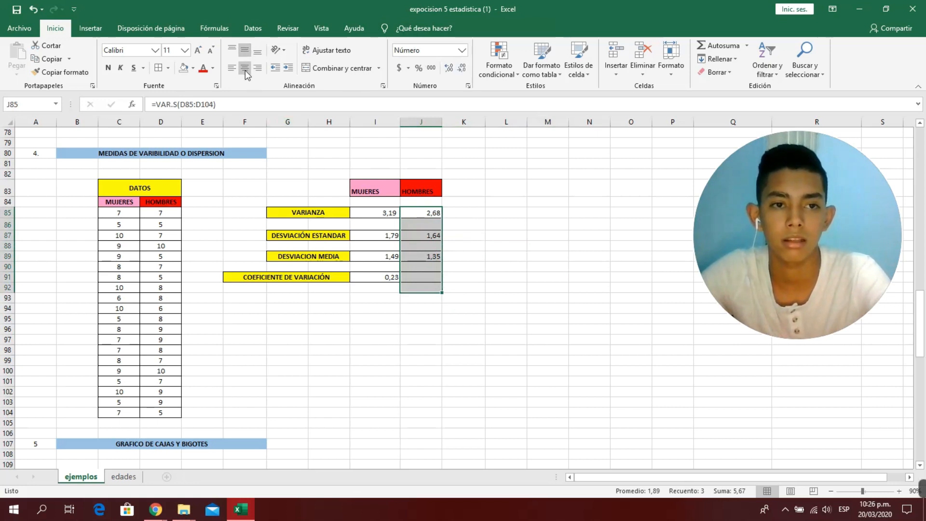
pyautogui.click(245, 69)
pyautogui.click(622, 212)
# Calculate the HOMBRES coefficient of variation in J91 with the formula =J87/PROMEDIO(D85:D104)
pyautogui.doubleClick(419, 277)
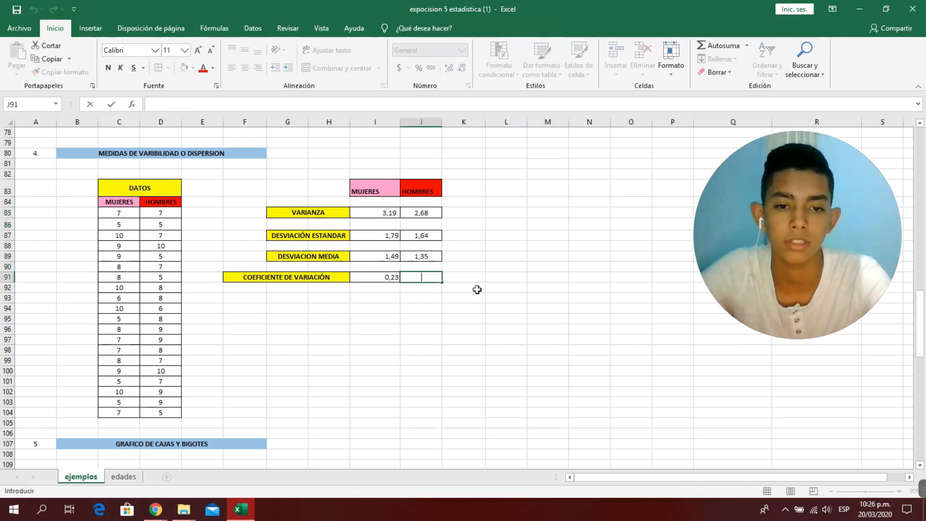
pyautogui.write('=')
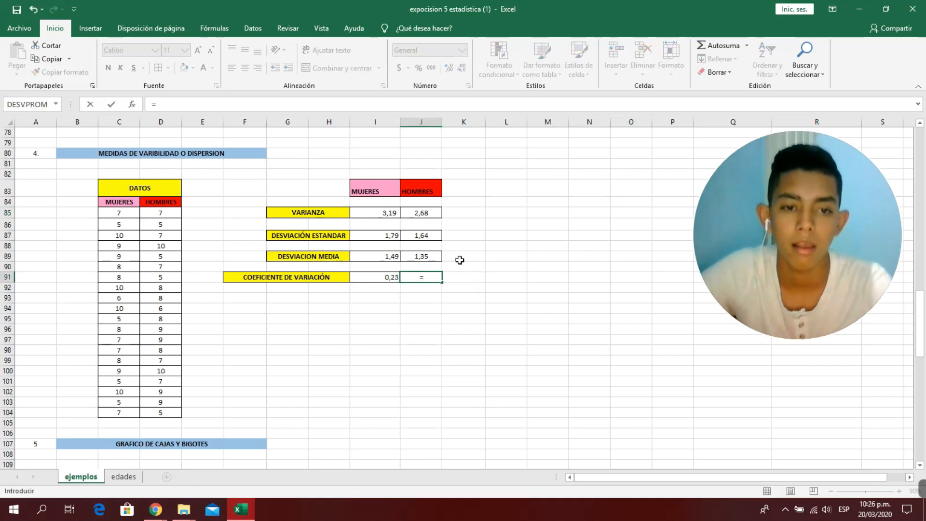
pyautogui.click(433, 235)
pyautogui.write('/')
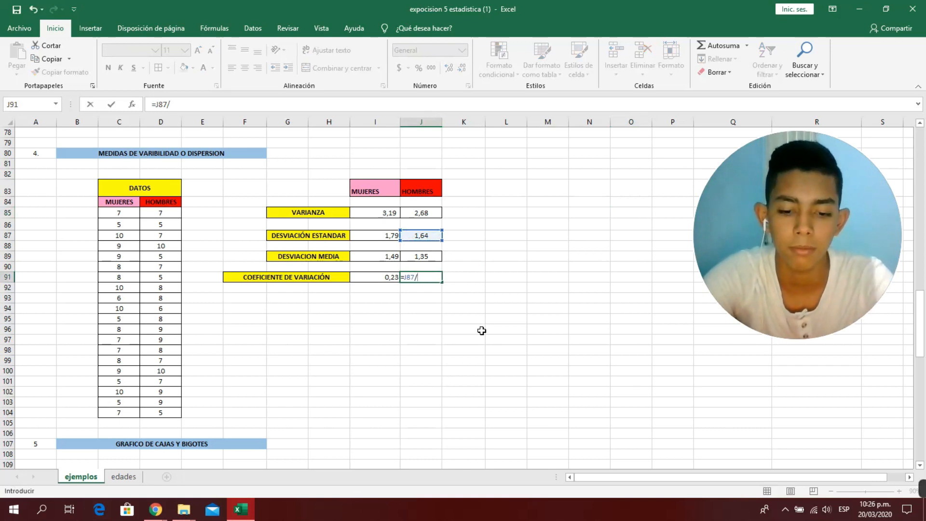
pyautogui.write('prom')
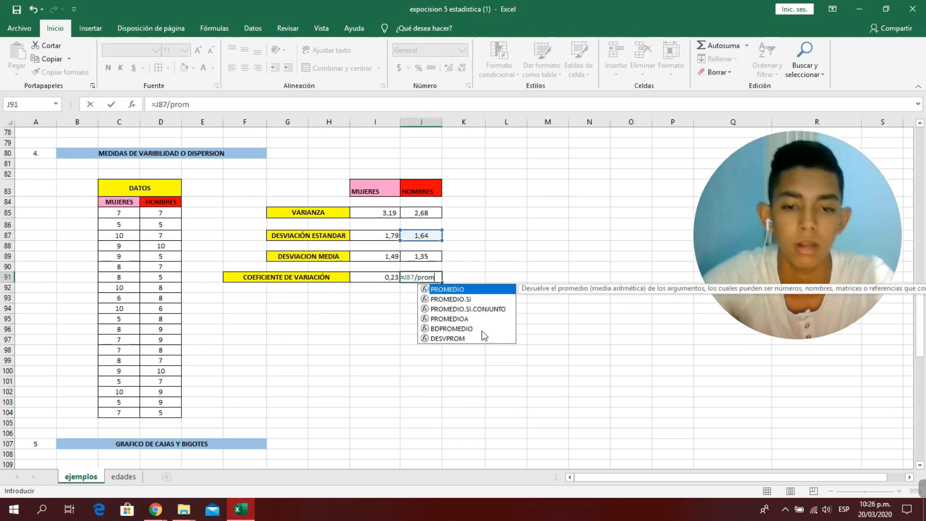
pyautogui.doubleClick(486, 295)
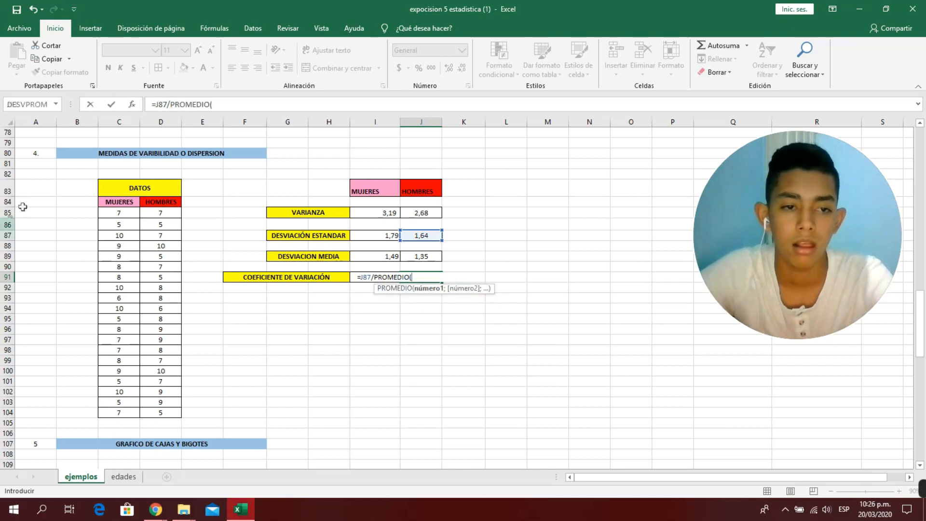
pyautogui.click(164, 217)
pyautogui.moveTo(164, 218); pyautogui.dragTo(169, 412)
pyautogui.press('Return')
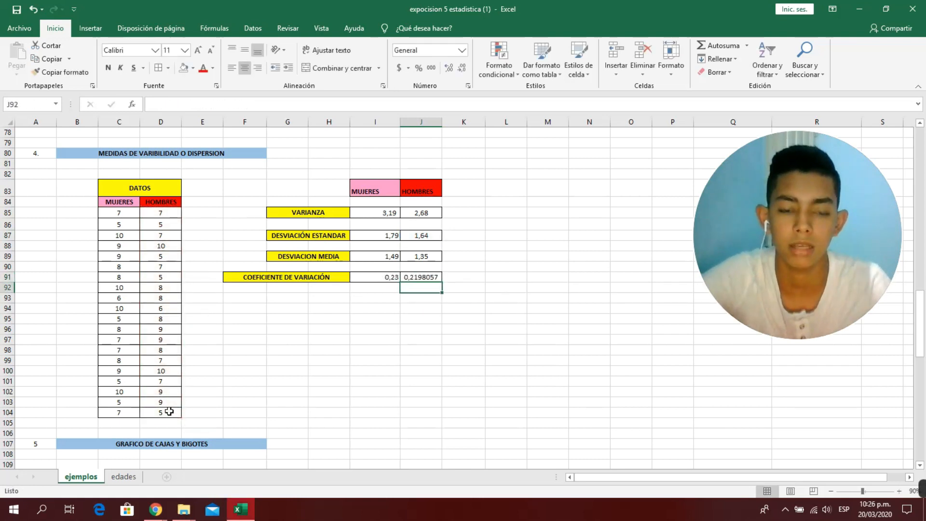
# Reduce the HOMBRES coefficient of variation in J91 to two decimal places
pyautogui.click(433, 272)
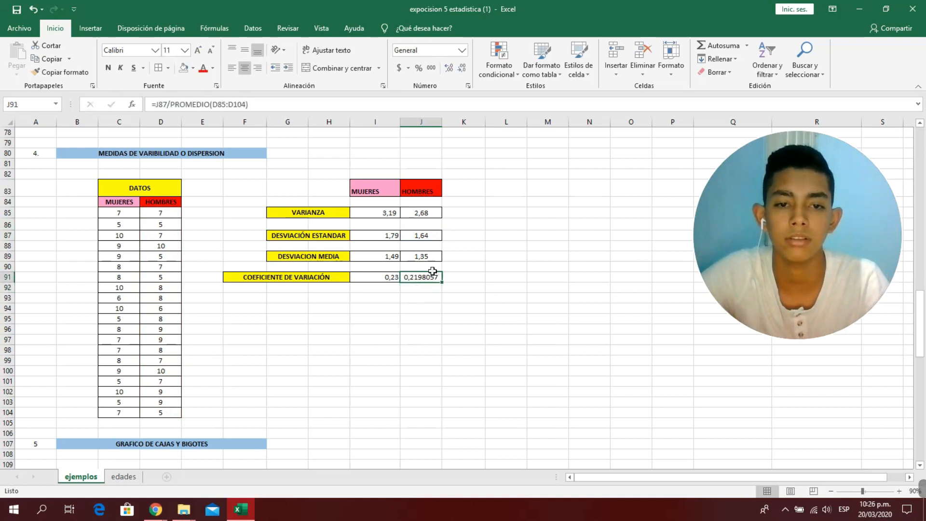
pyautogui.click(465, 69)
pyautogui.click(465, 69)
pyautogui.click(466, 69)
pyautogui.click(465, 69)
pyautogui.click(465, 69)
pyautogui.click(514, 238)
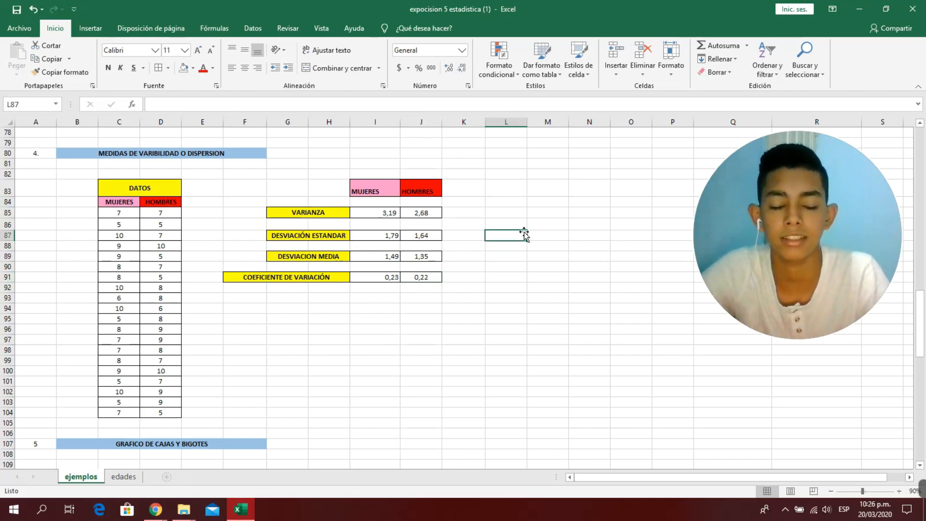
pyautogui.scroll(-8, 509, 298)
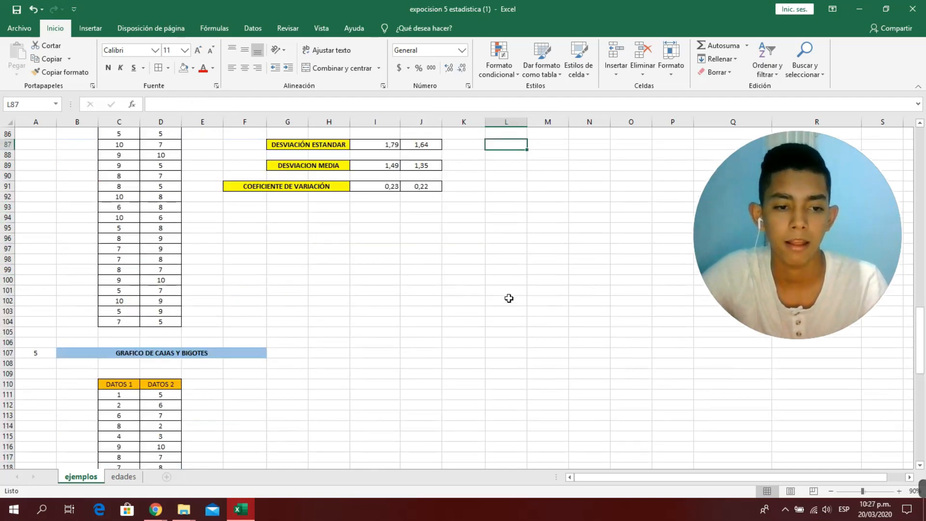
pyautogui.scroll(3, 407, 277)
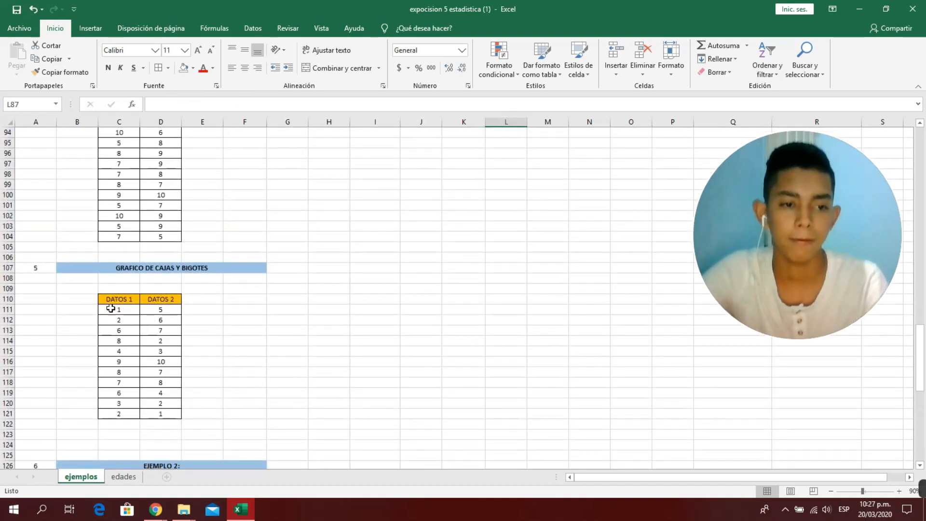
pyautogui.moveTo(120, 303); pyautogui.dragTo(179, 417)
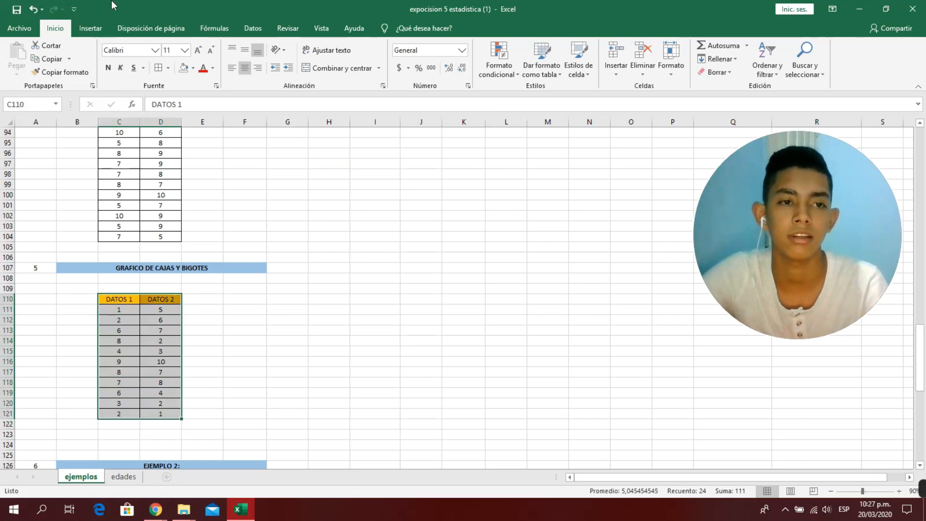
pyautogui.click(90, 28)
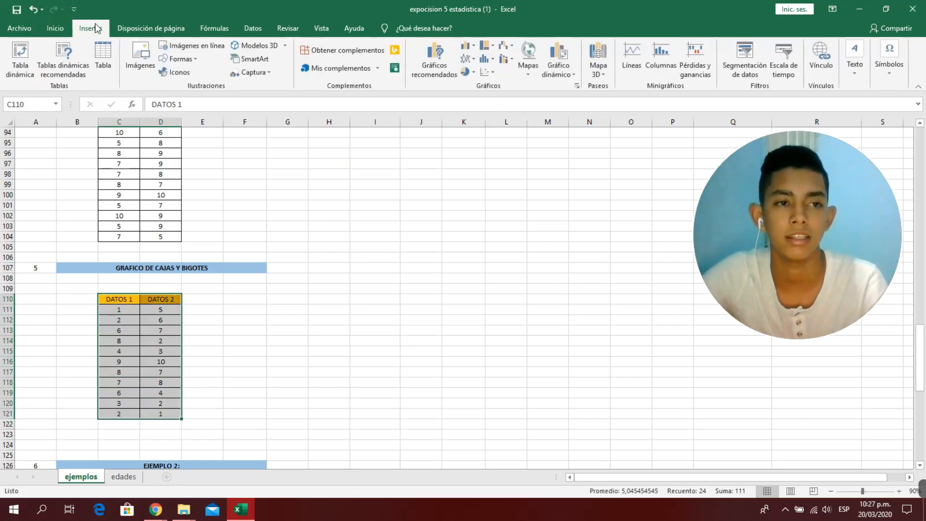
pyautogui.click(491, 59)
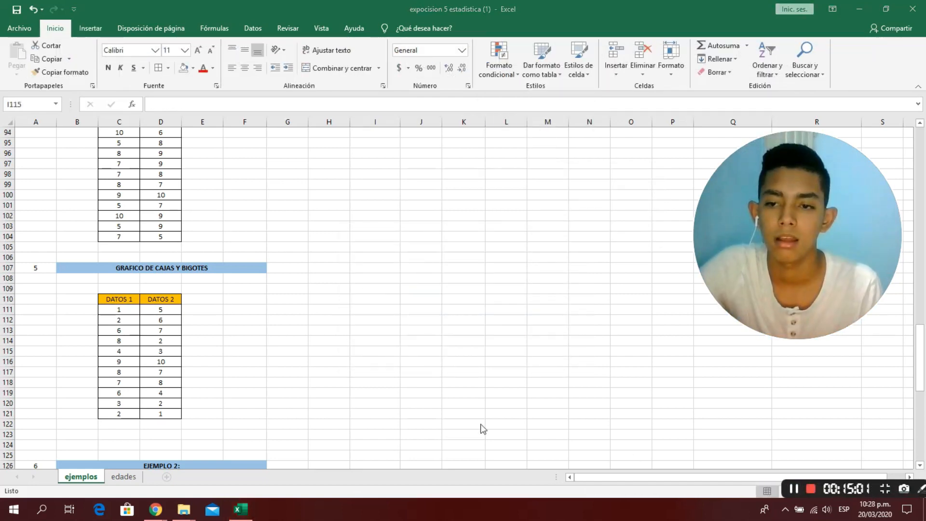
pyautogui.click(132, 302)
pyautogui.click(260, 299)
# Insert a box and whisker chart from the DATOS 1 and DATOS 2 table in C110:D121 and move it closer to the table
pyautogui.moveTo(119, 299); pyautogui.dragTo(170, 404)
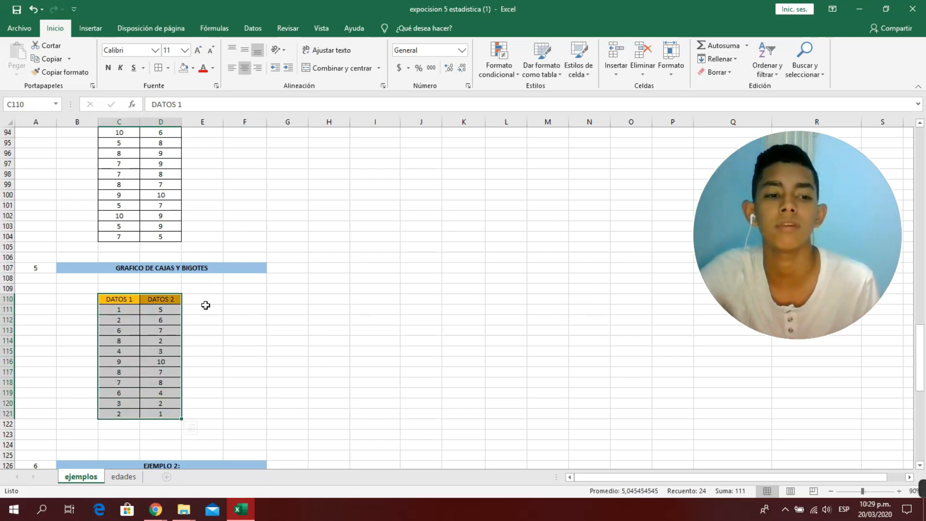
pyautogui.click(91, 28)
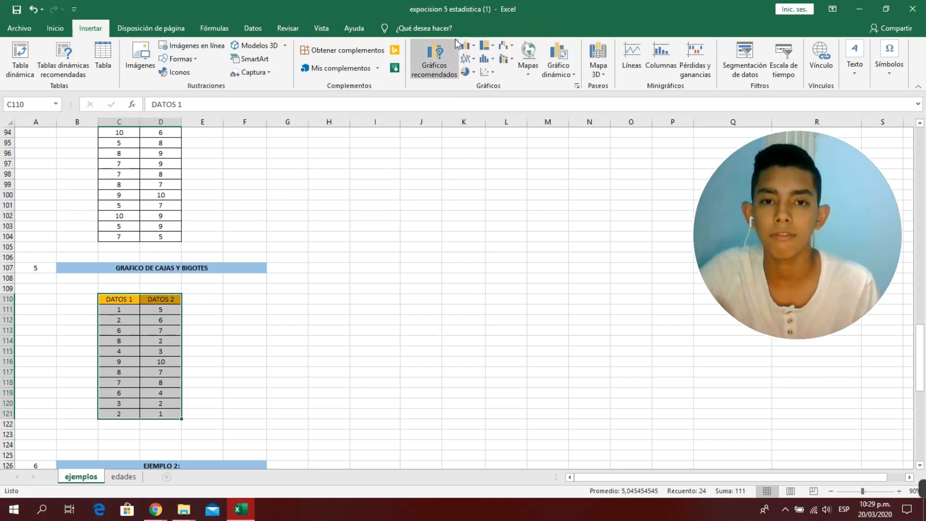
pyautogui.click(486, 58)
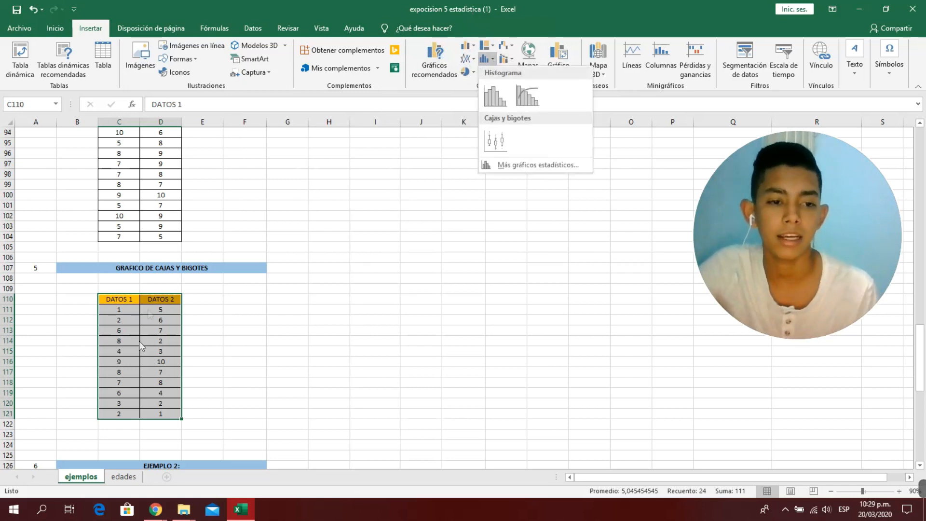
pyautogui.click(495, 141)
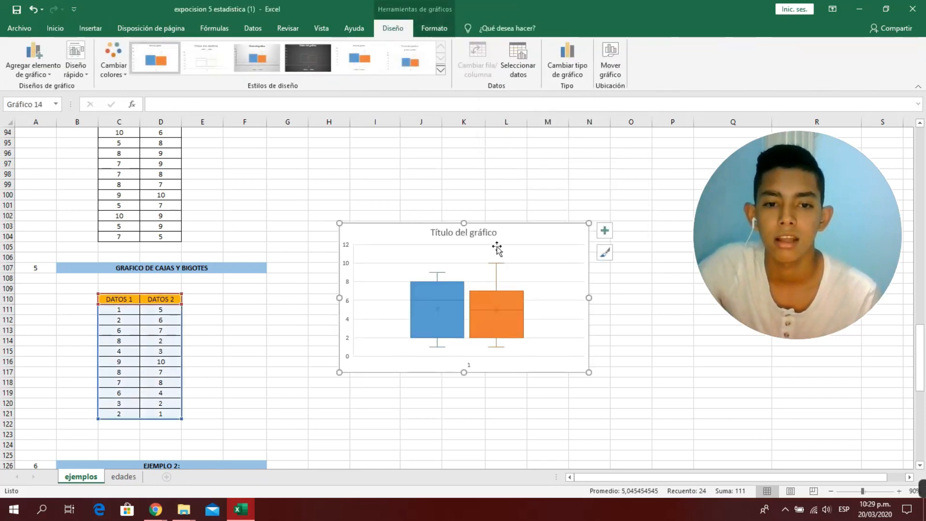
pyautogui.moveTo(522, 236); pyautogui.dragTo(477, 195)
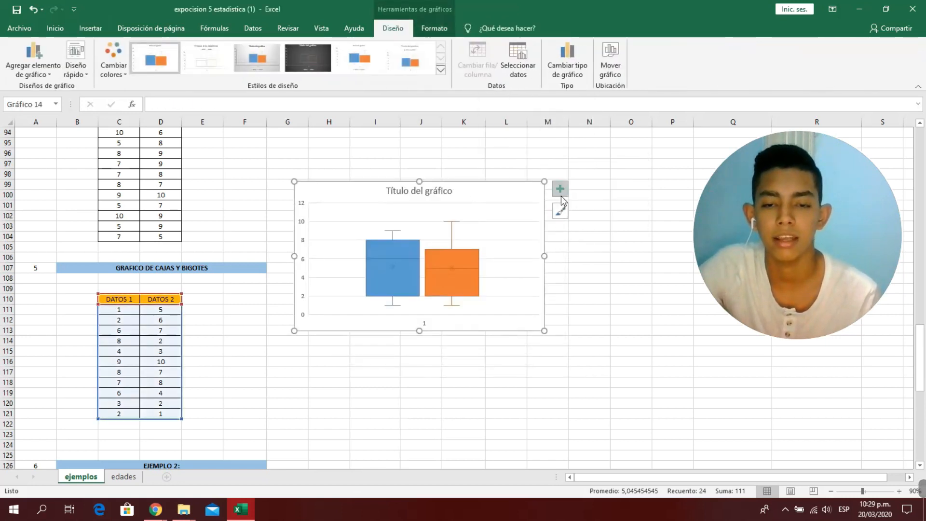
# Try changing the displayed elements of the box and whisker chart, and delete the chart
pyautogui.click(564, 193)
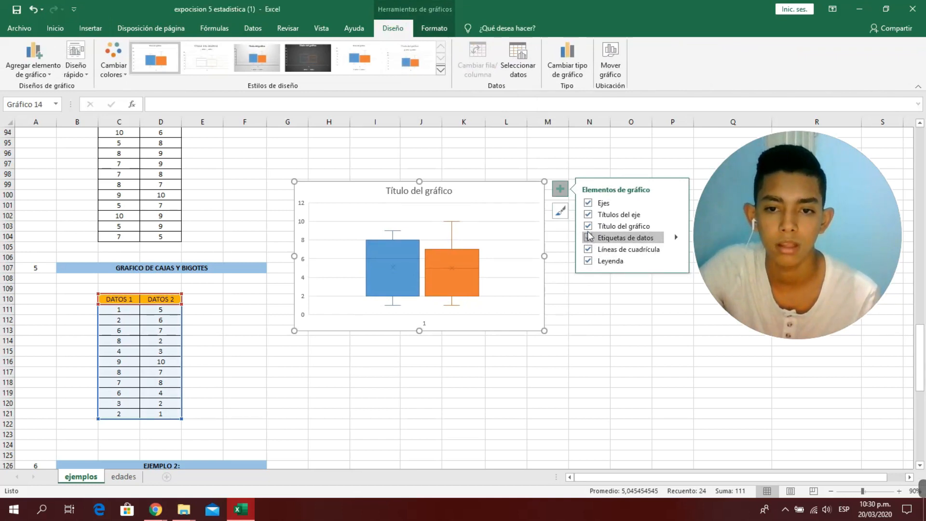
pyautogui.click(588, 214)
pyautogui.click(588, 338)
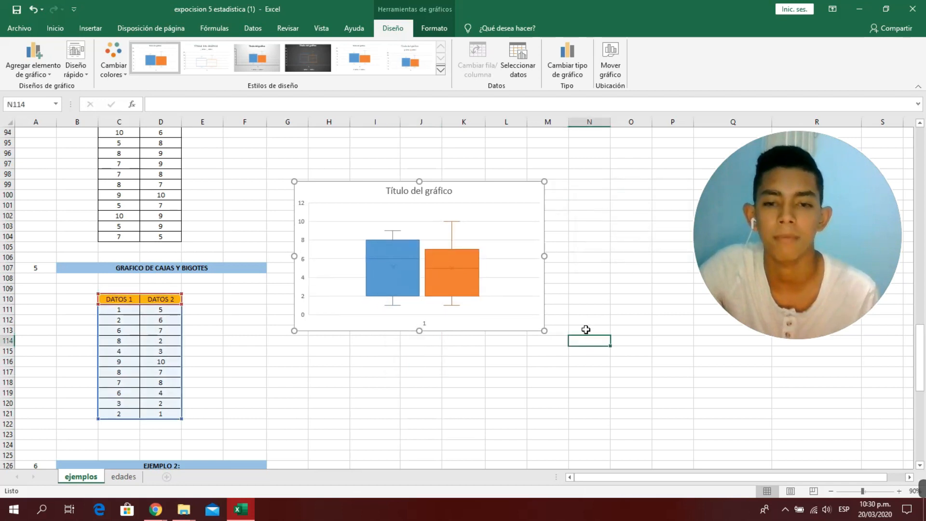
pyautogui.moveTo(589, 204); pyautogui.dragTo(471, 268)
pyautogui.click(507, 233)
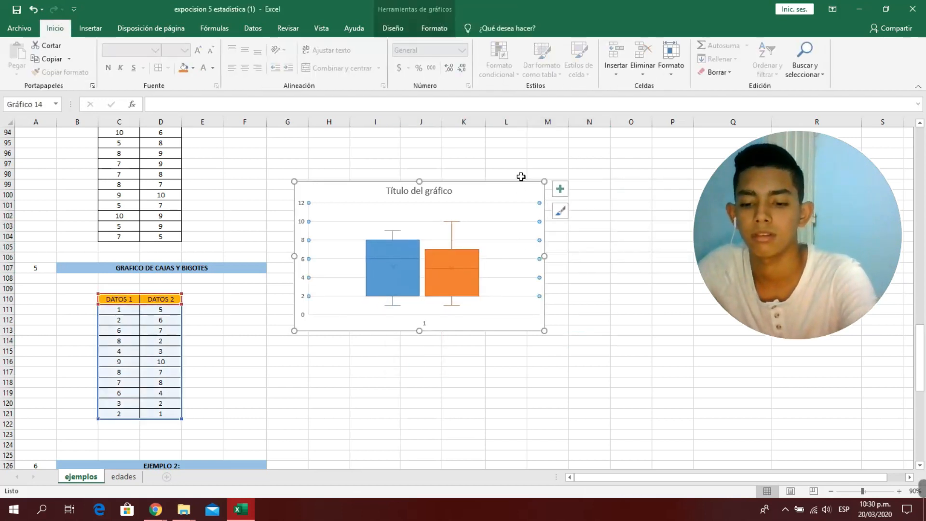
pyautogui.press('Delete')
pyautogui.click(287, 297)
# Insert a new box and whisker chart for the DATOS 1 and DATOS 2 data in C110:D121
pyautogui.moveTo(118, 300); pyautogui.dragTo(172, 411)
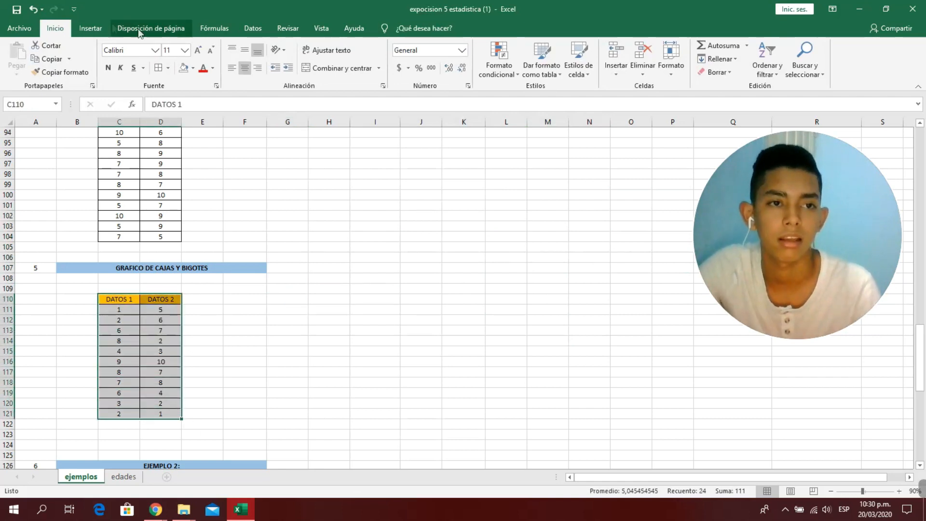
pyautogui.click(90, 28)
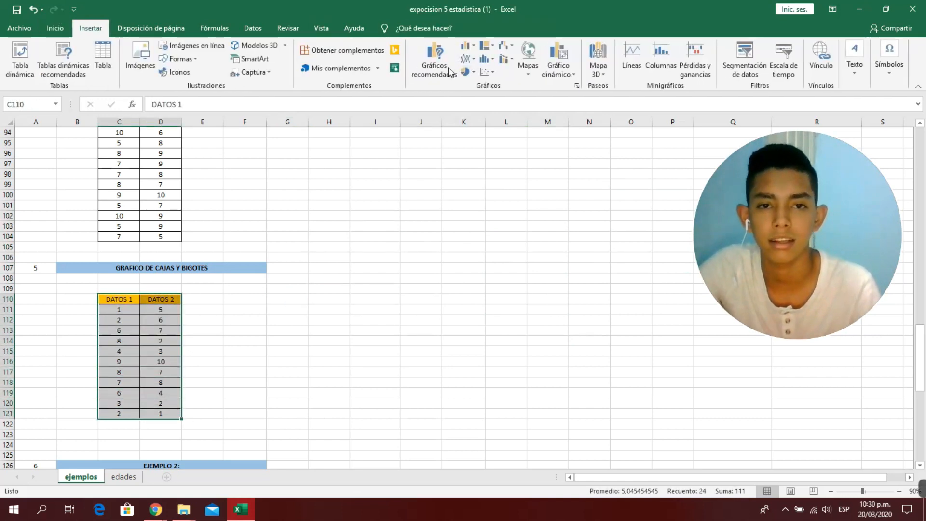
pyautogui.click(487, 59)
pyautogui.click(507, 139)
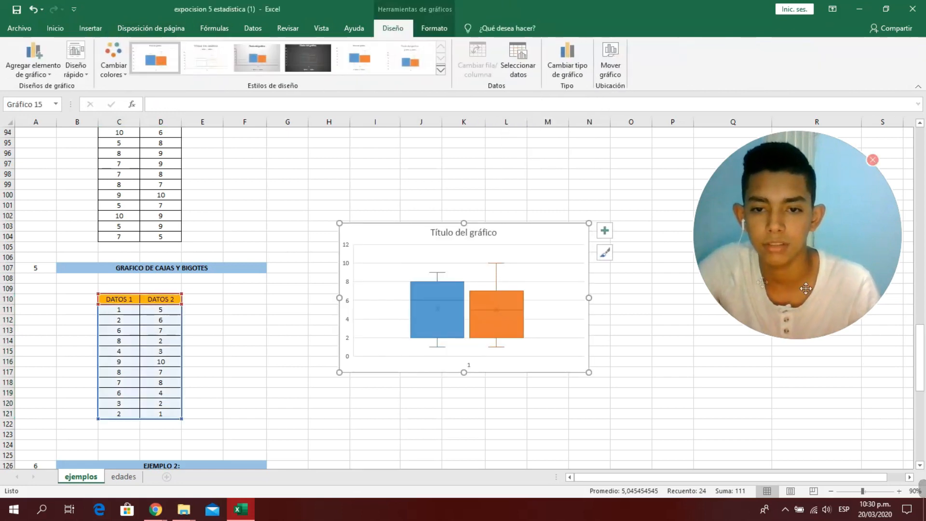
# Add a legend and data labels to the box and whisker chart, placing the chart beside the section 5 data table
pyautogui.click(605, 230)
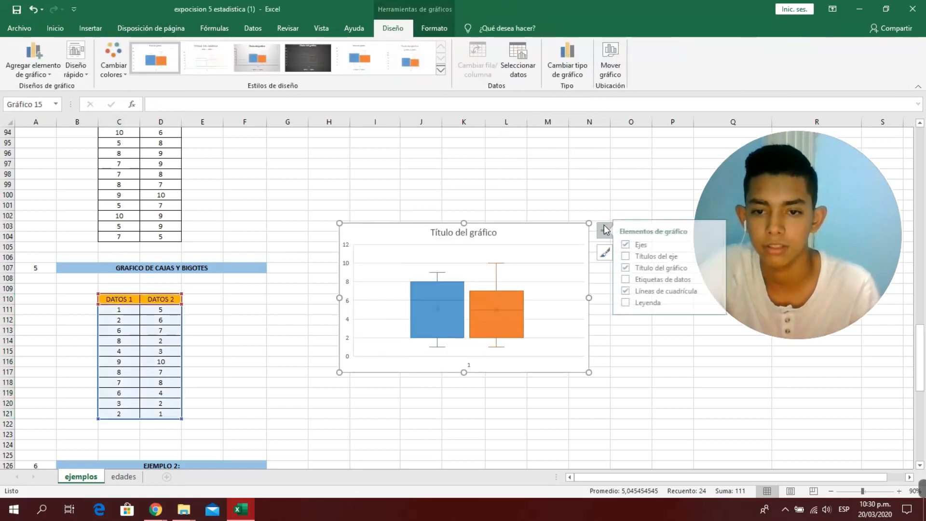
pyautogui.click(632, 303)
pyautogui.moveTo(514, 234); pyautogui.dragTo(450, 179)
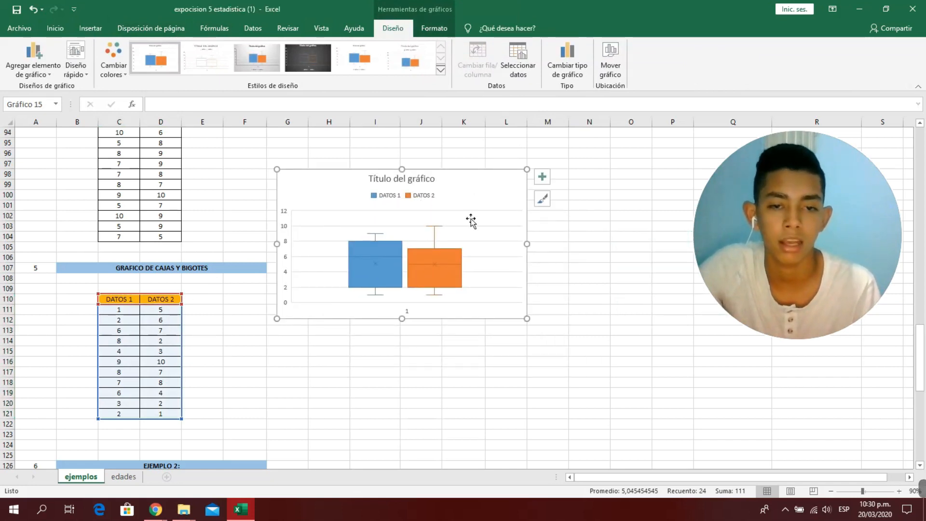
pyautogui.click(542, 177)
pyautogui.click(586, 228)
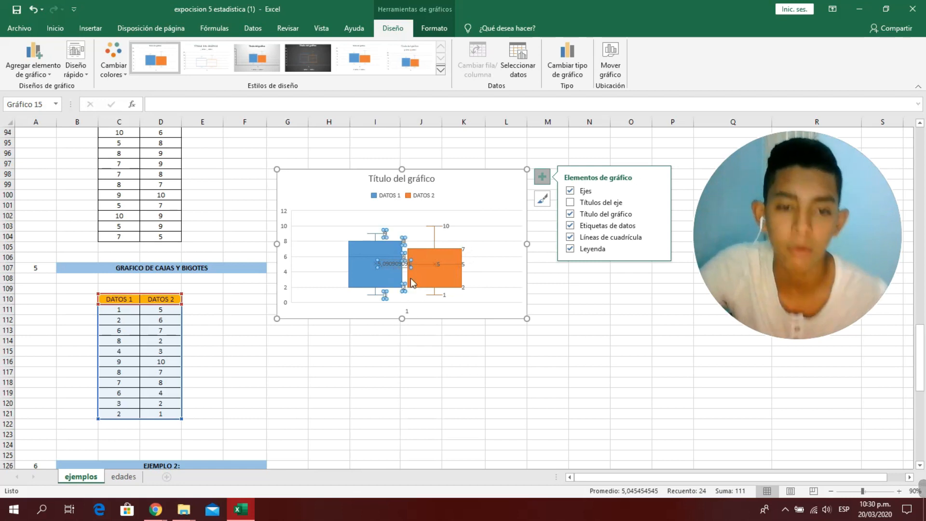
# Format the mean data label of the DATOS 1 box as Número with 2 decimal places
pyautogui.click(392, 261)
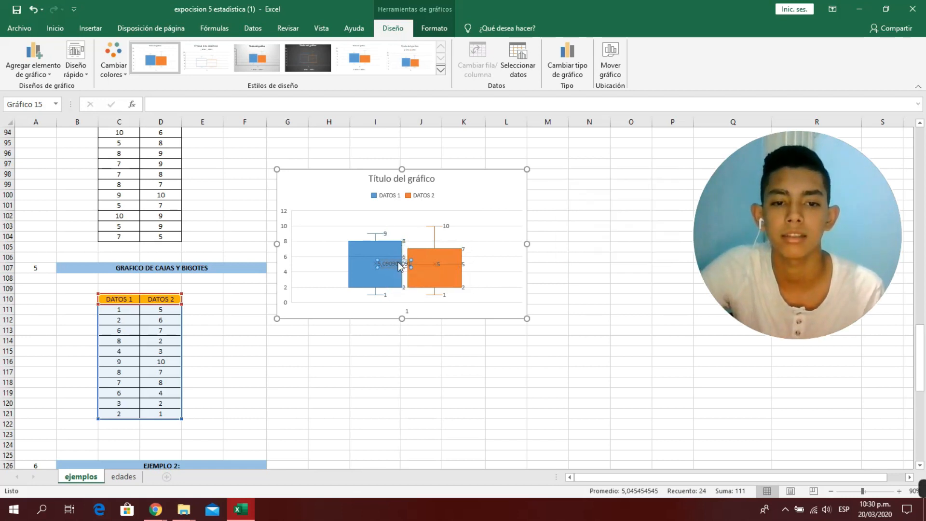
pyautogui.doubleClick(398, 268)
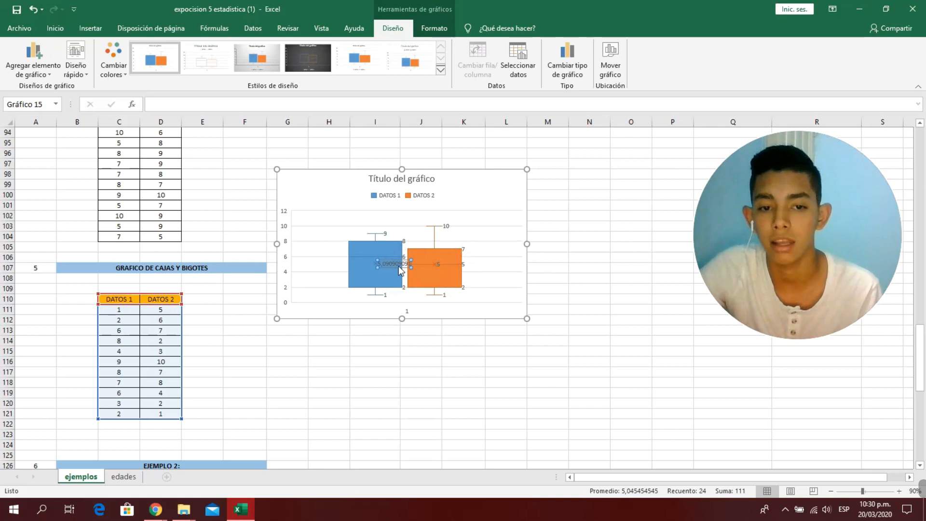
pyautogui.moveTo(774, 145); pyautogui.dragTo(622, 54)
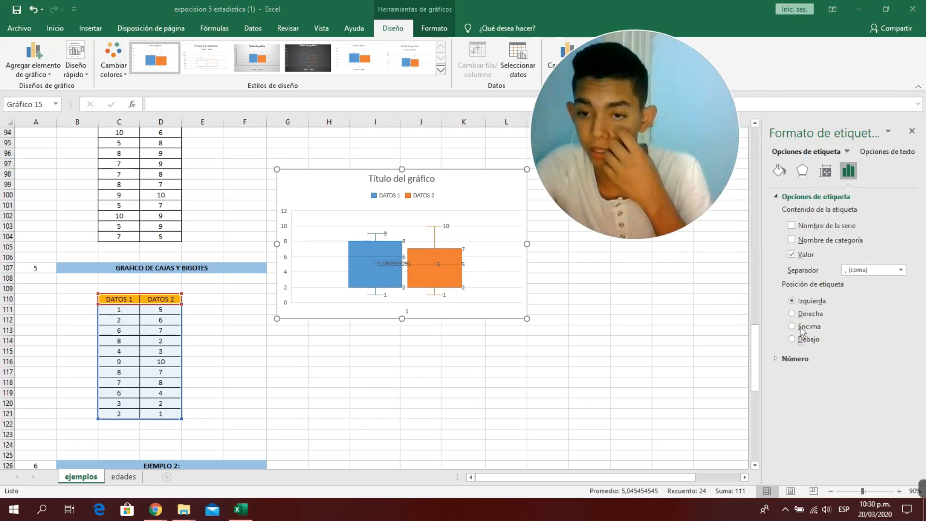
pyautogui.click(795, 359)
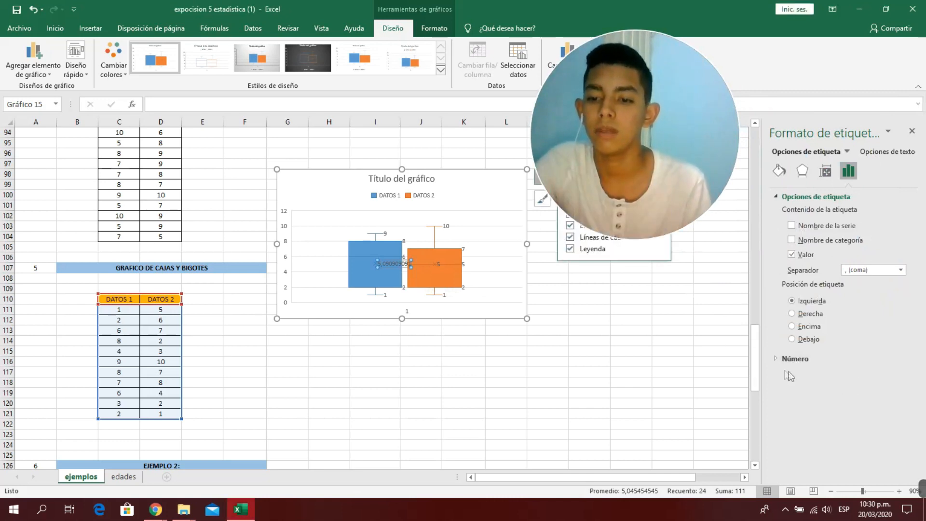
pyautogui.click(791, 362)
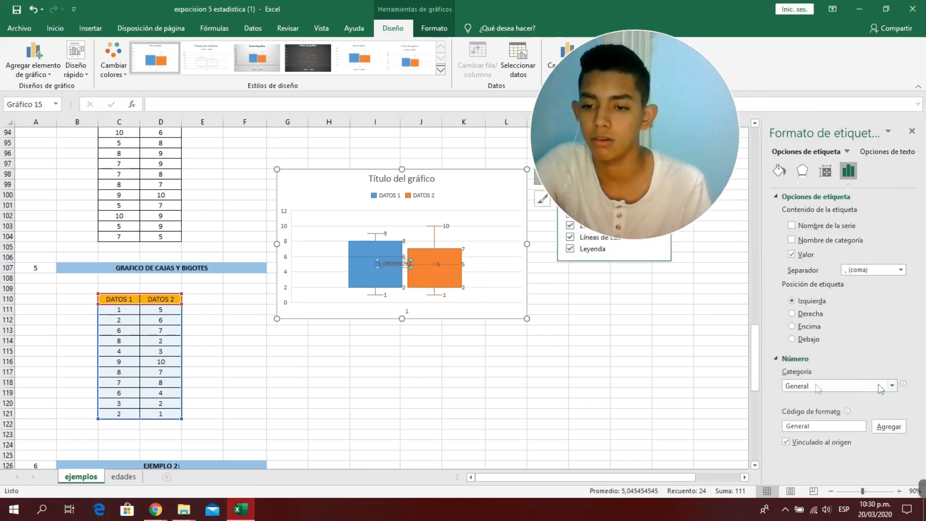
pyautogui.click(880, 389)
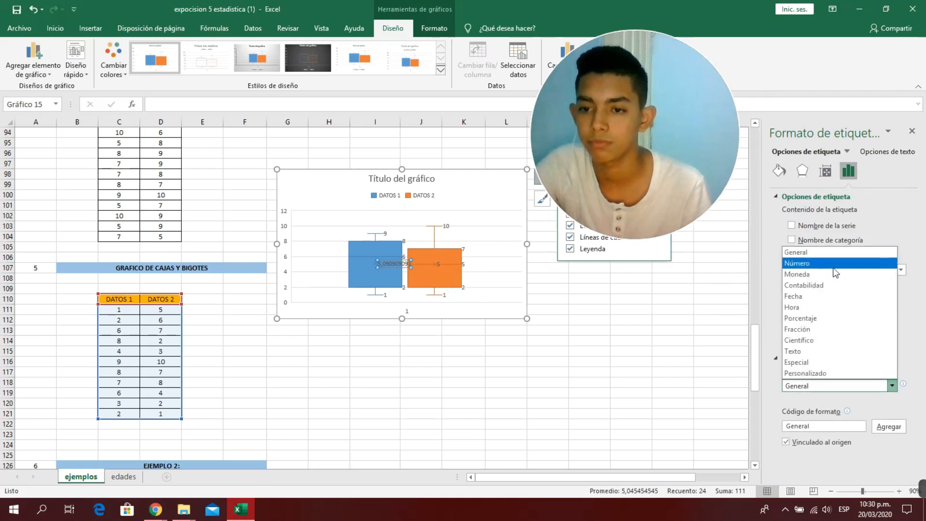
pyautogui.click(851, 263)
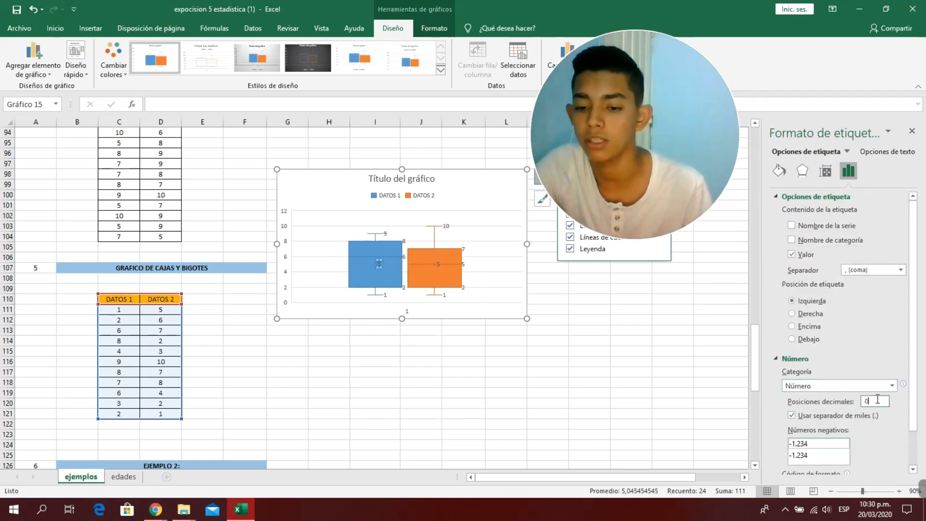
pyautogui.press('BackSpace')
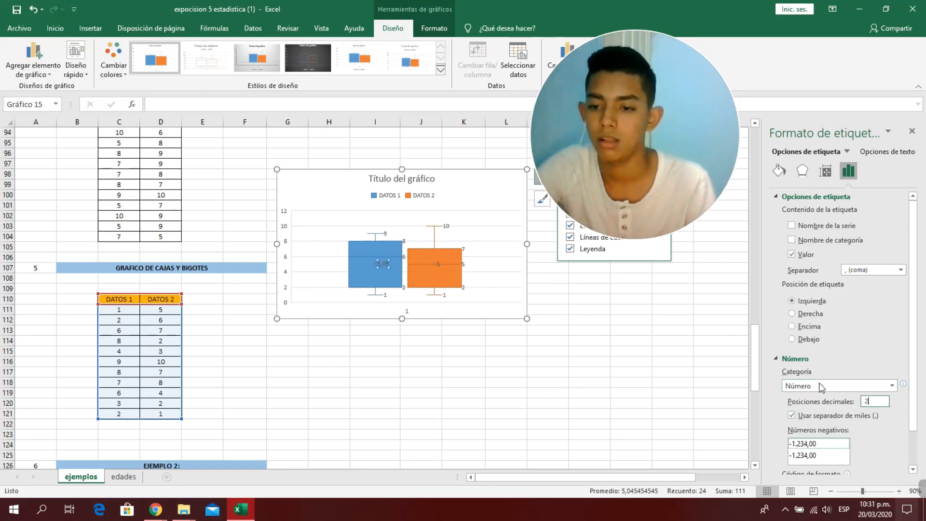
pyautogui.click(672, 340)
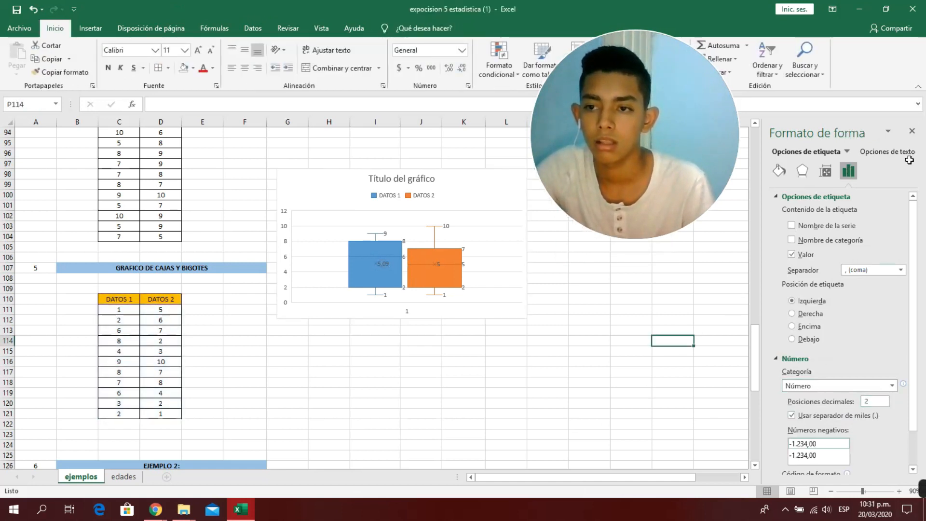
pyautogui.click(911, 130)
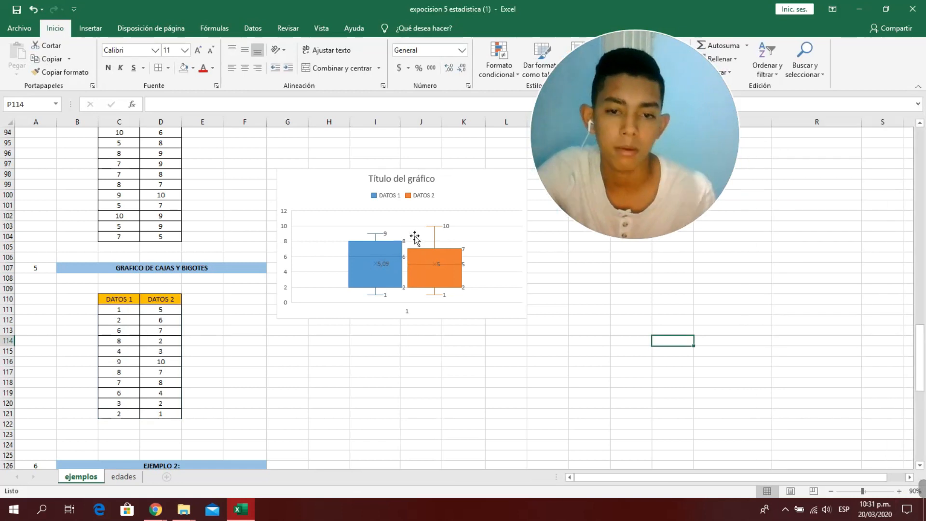
# Apply the dark chart style with outlined boxes to the box and whisker chart and move it down beside the DATOS table
pyautogui.moveTo(483, 192); pyautogui.dragTo(480, 219)
pyautogui.click(533, 227)
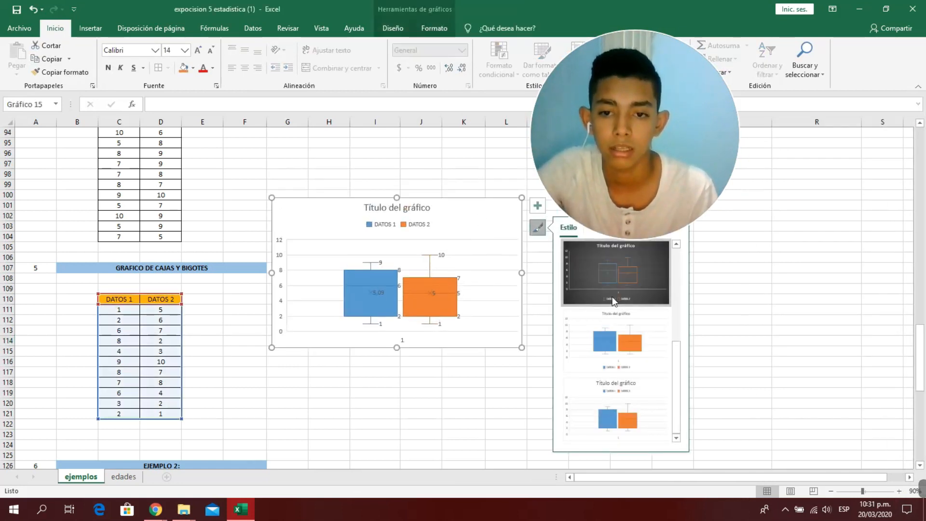
pyautogui.click(613, 298)
pyautogui.moveTo(500, 213); pyautogui.dragTo(464, 258)
# Add data labels to the dark-styled box and whisker chart
pyautogui.click(508, 240)
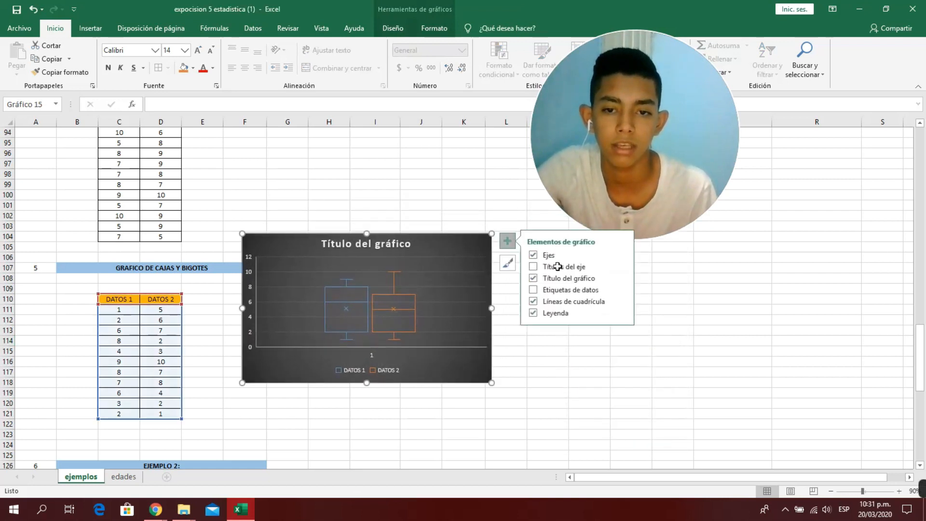
pyautogui.click(535, 289)
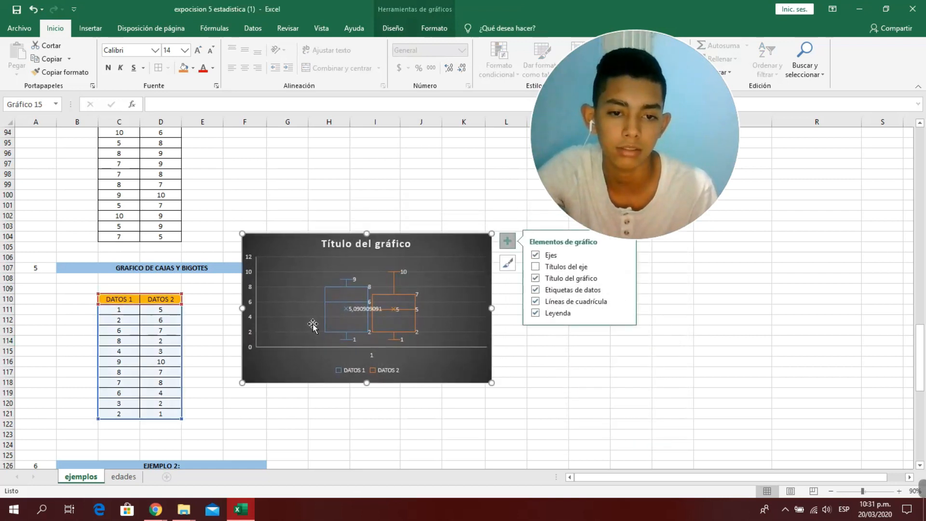
pyautogui.doubleClick(359, 308)
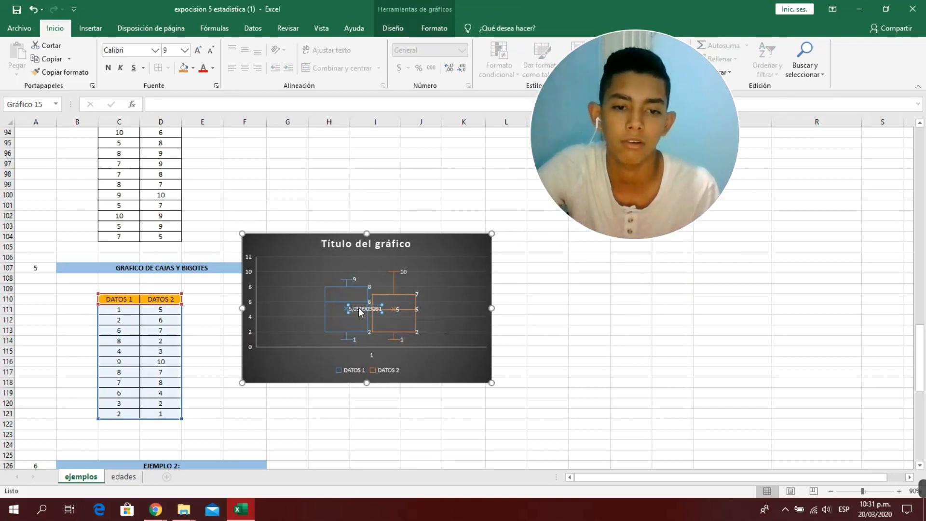
pyautogui.click(476, 291)
pyautogui.click(459, 292)
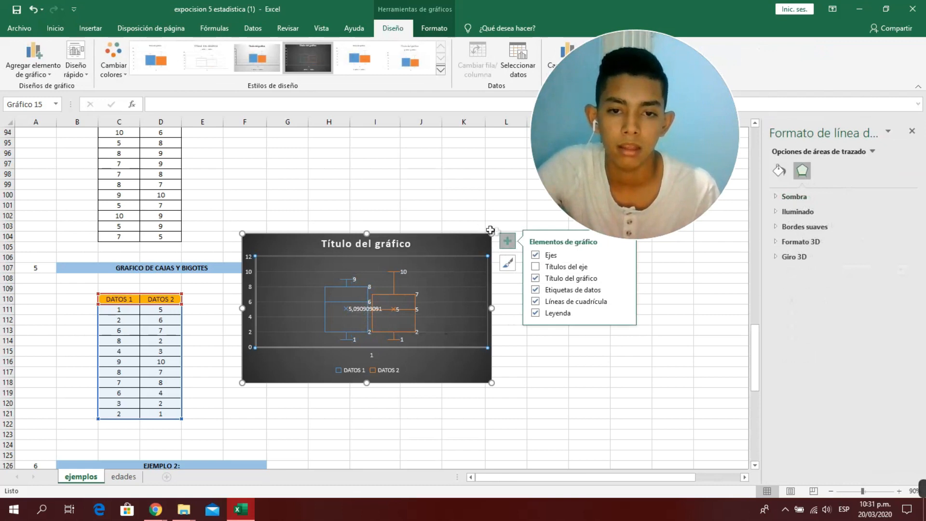
# Enlarge the box and whisker chart to cover about F100:M118, and close the label formatting options
pyautogui.moveTo(492, 234); pyautogui.dragTo(545, 188)
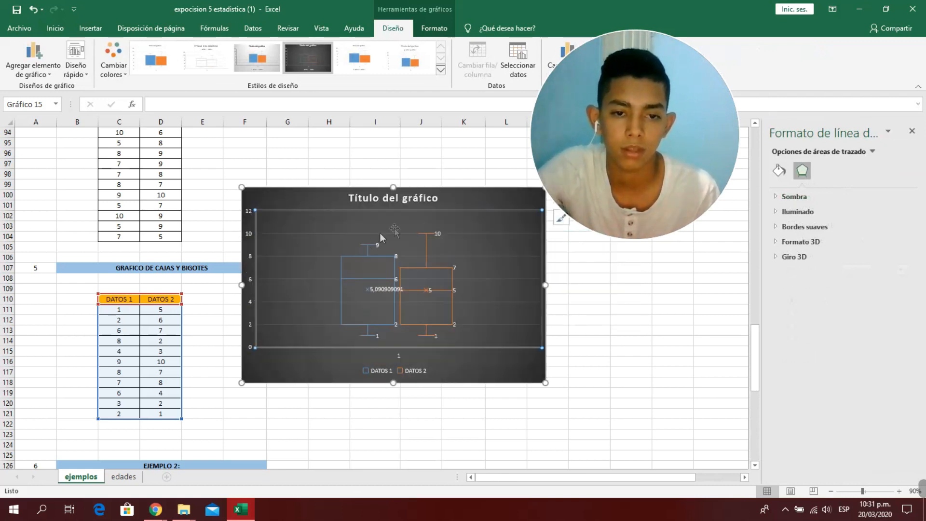
pyautogui.click(385, 290)
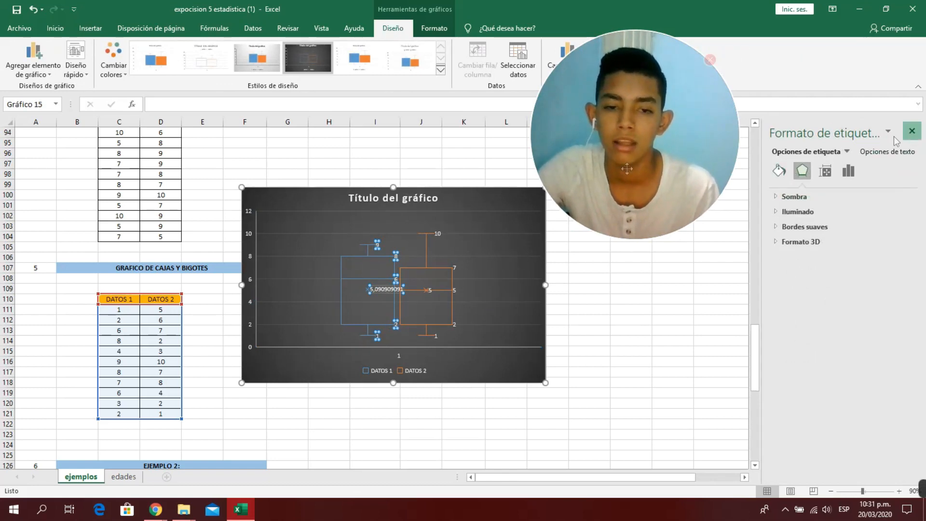
pyautogui.click(912, 131)
pyautogui.scroll(7, 644, 286)
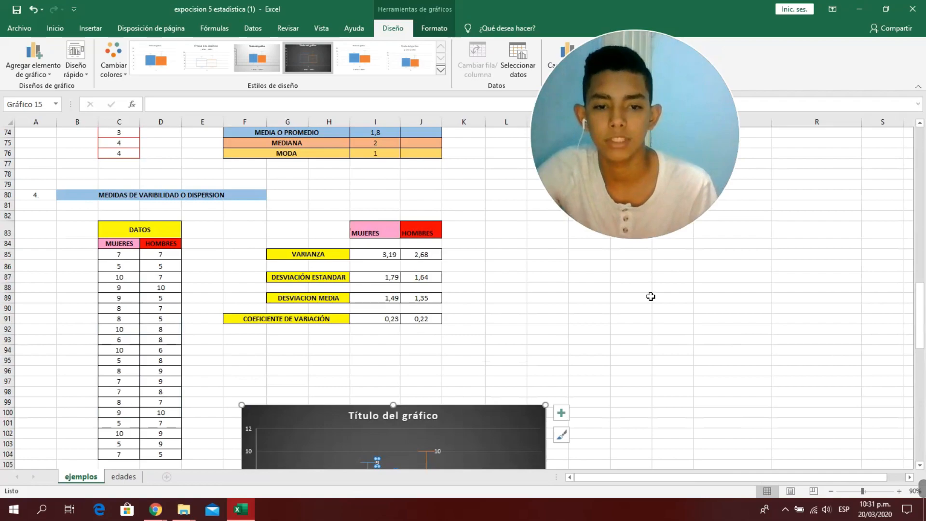
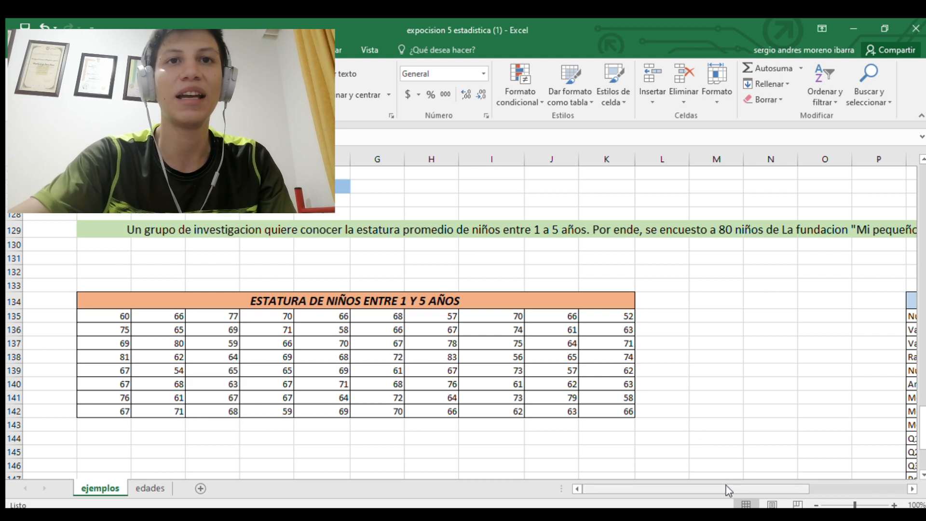
# Examine the children's height exercise: the ESTATURA DE NIÑOS data, the empty frequency table and the CALCULO DE INTERVALOS table
pyautogui.moveTo(726, 485)
pyautogui.mouseDown()
pyautogui.moveTo(771, 487)
pyautogui.moveTo(717, 475)
pyautogui.mouseUp()
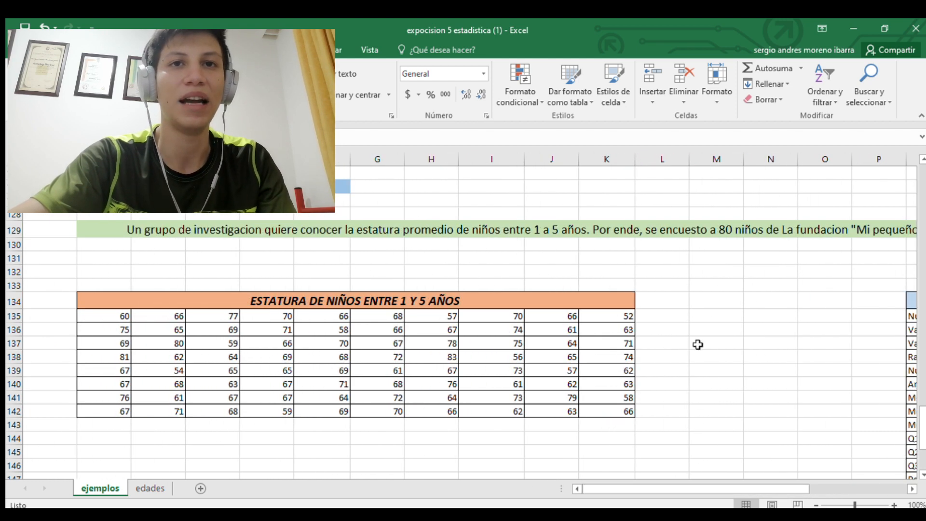
pyautogui.scroll(-2, 698, 346)
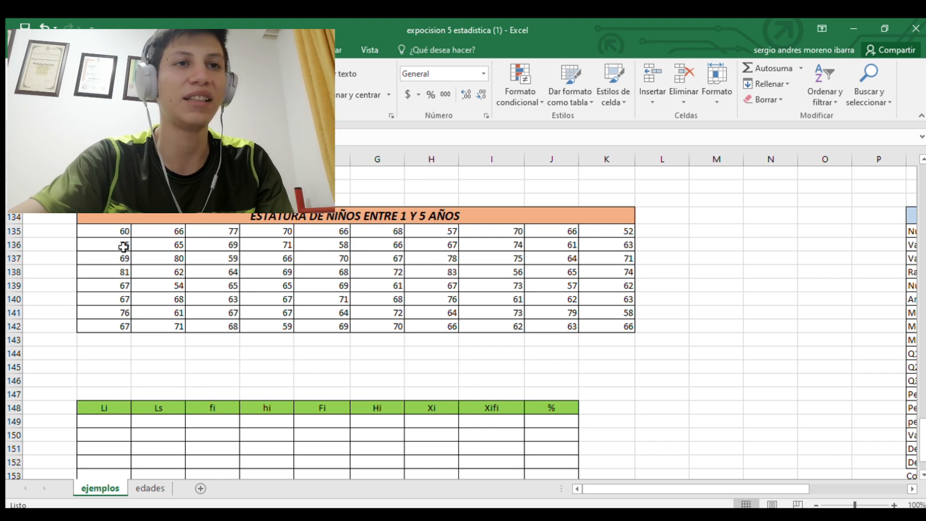
pyautogui.moveTo(754, 490); pyautogui.dragTo(843, 467)
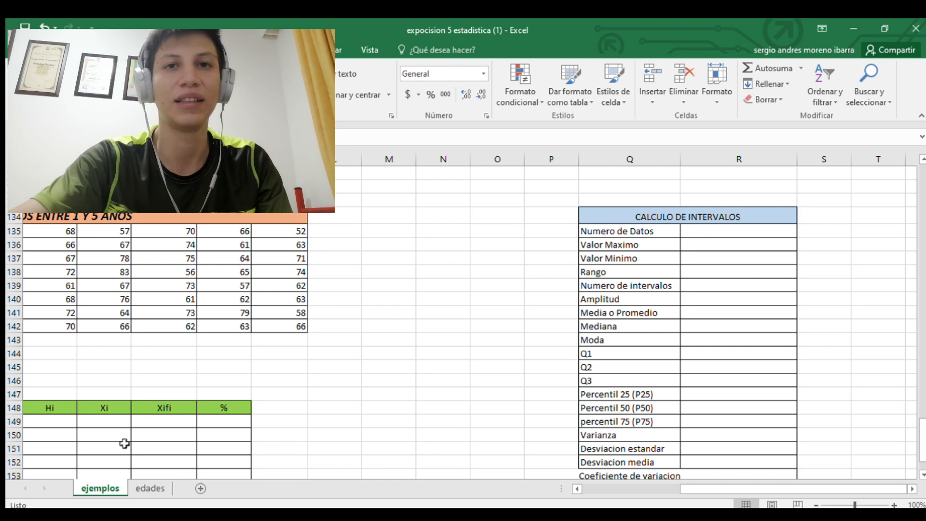
pyautogui.scroll(-1, 612, 316)
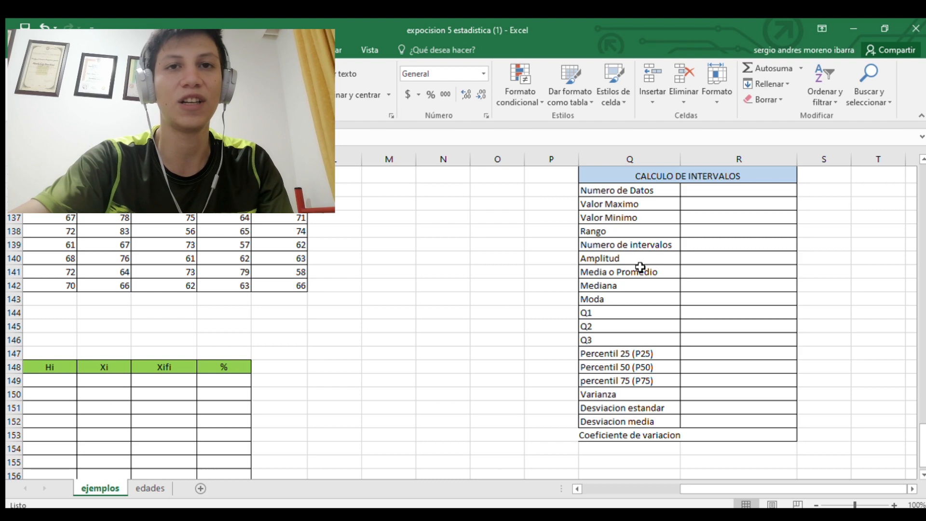
pyautogui.scroll(-2, 629, 262)
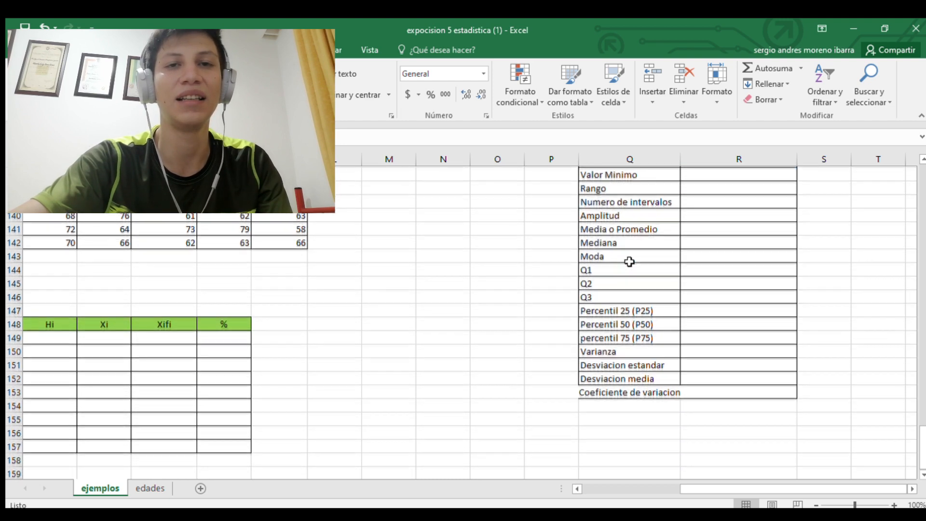
pyautogui.scroll(1, 630, 261)
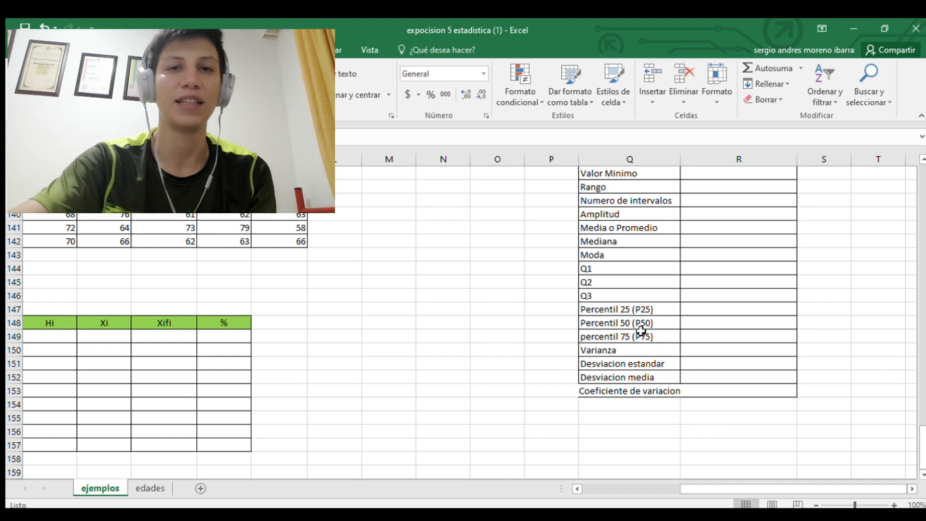
pyautogui.moveTo(735, 486); pyautogui.dragTo(719, 488)
pyautogui.scroll(2, 761, 375)
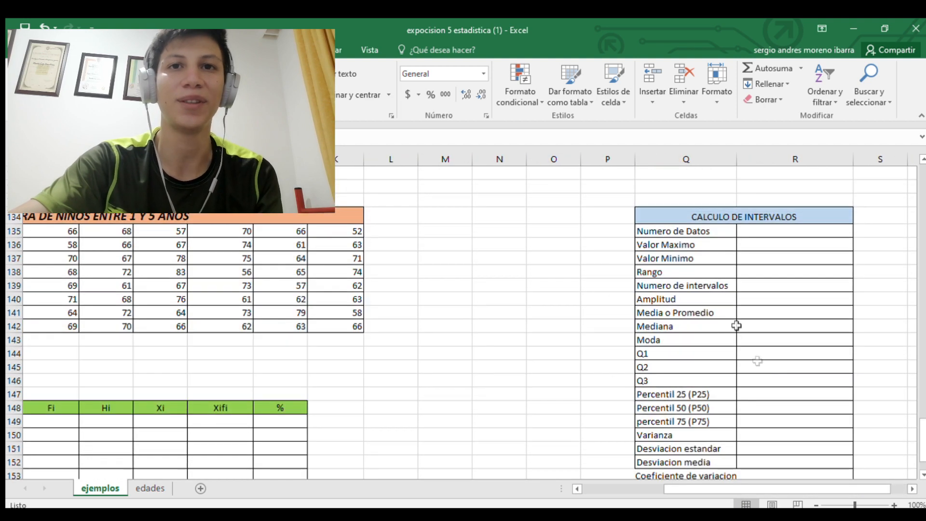
# Begin the Numero de Datos formula in R135 of the CALCULO DE INTERVALOS table with =contar
pyautogui.doubleClick(752, 233)
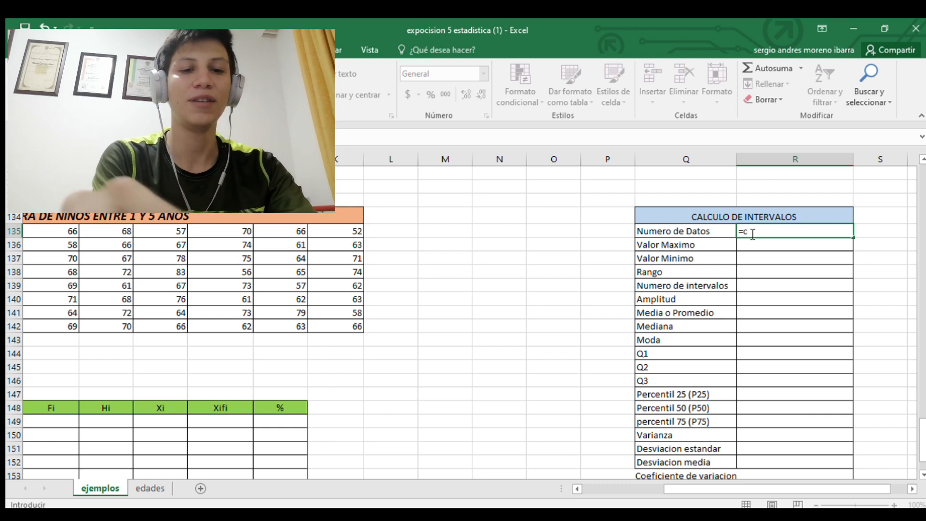
pyautogui.write('=contar')
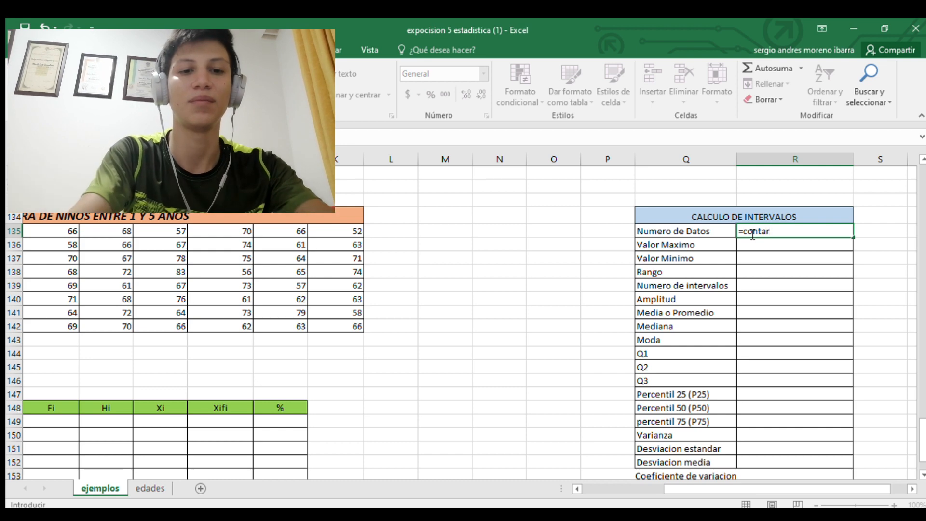
# Complete the CONTAR formula for Numero de Datos in R135 over the full height data table, B135:K142
pyautogui.write('(')
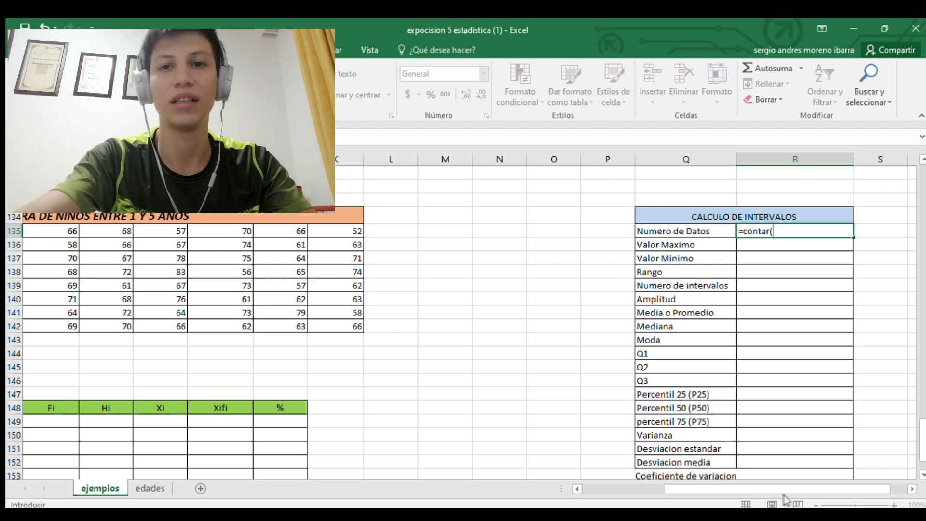
pyautogui.moveTo(762, 490); pyautogui.dragTo(688, 489)
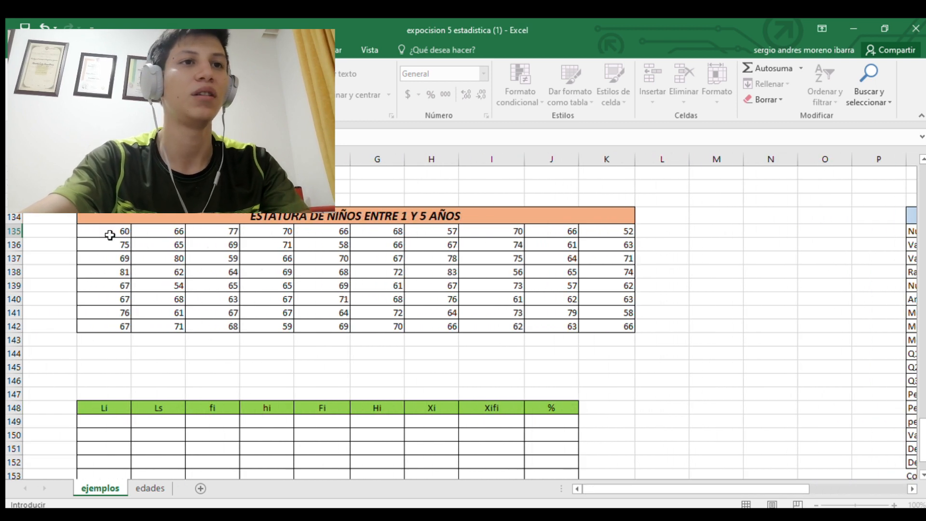
pyautogui.moveTo(111, 235); pyautogui.dragTo(629, 324)
pyautogui.press('Return')
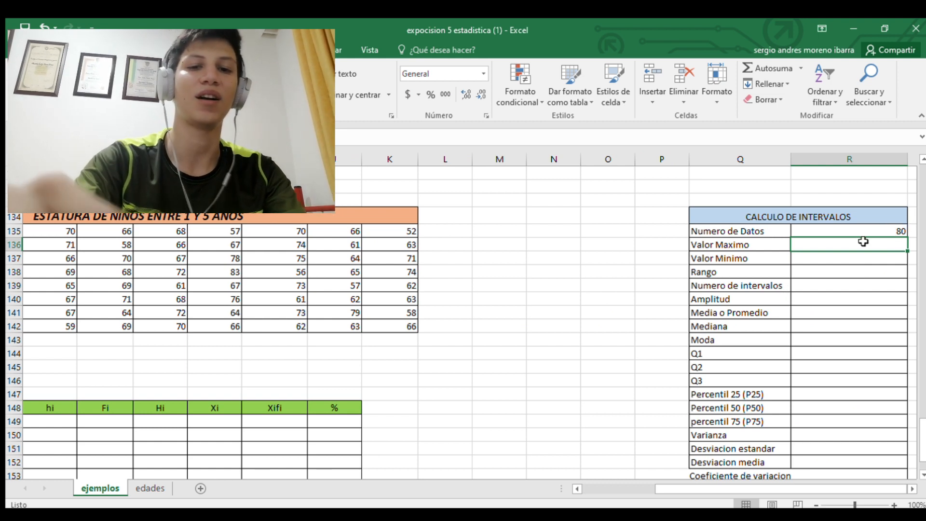
# Calculate Valor Maximo in R136 with the MAX function over all the children's height data
pyautogui.write('=')
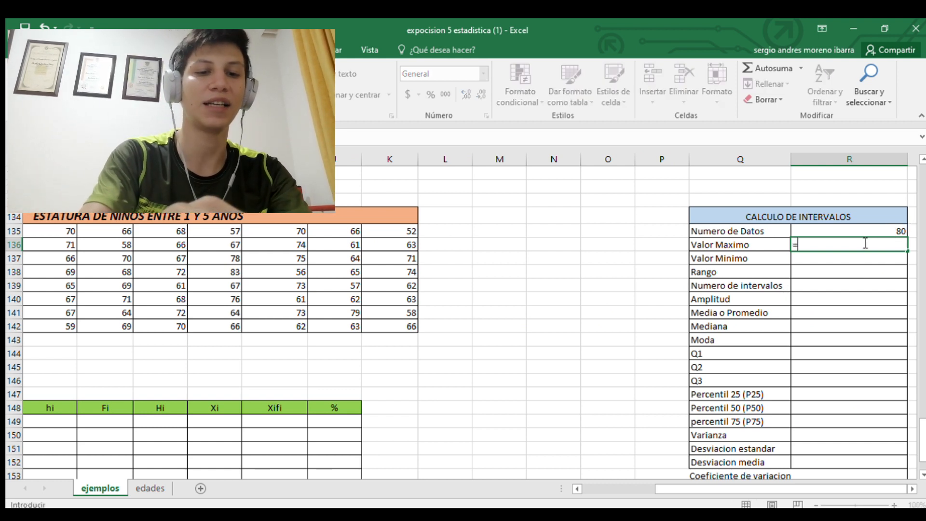
pyautogui.write('max(')
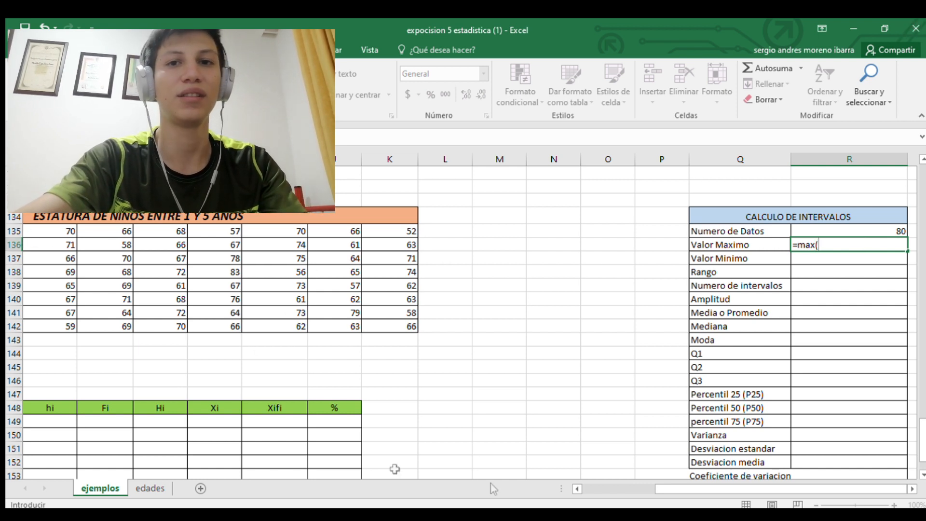
pyautogui.moveTo(770, 488); pyautogui.dragTo(466, 499)
pyautogui.moveTo(744, 493); pyautogui.dragTo(727, 492)
pyautogui.moveTo(193, 257); pyautogui.dragTo(608, 343)
pyautogui.press('Return')
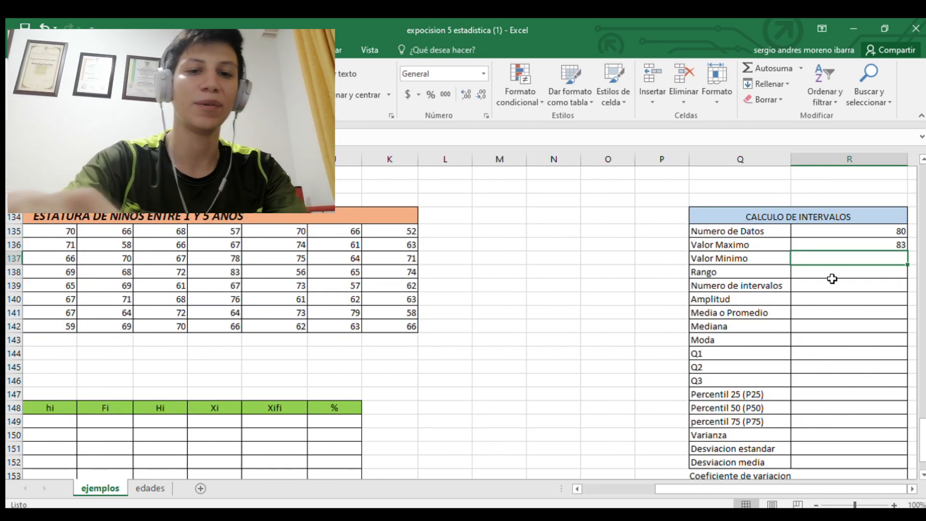
# Calculate Valor Minimo in R137 with the MIN function over all the children's height data
pyautogui.write('=min(')
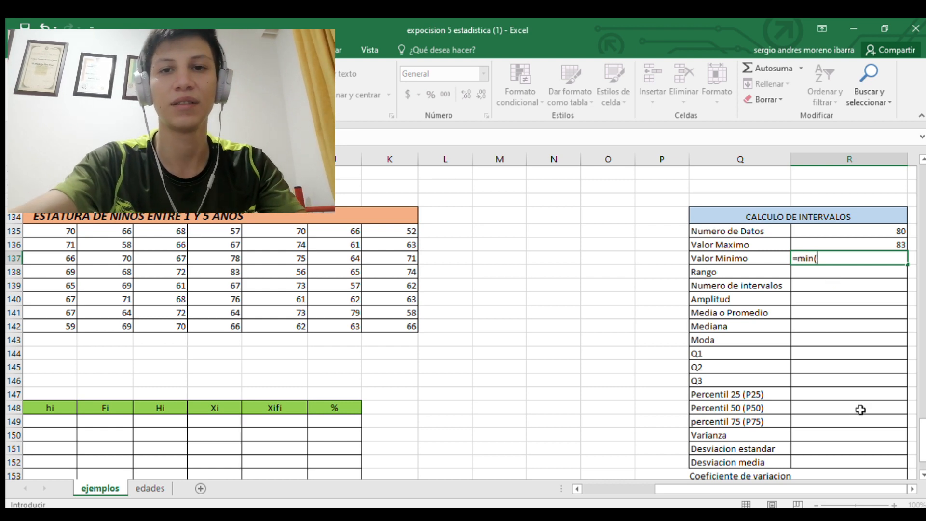
pyautogui.moveTo(765, 488); pyautogui.dragTo(693, 488)
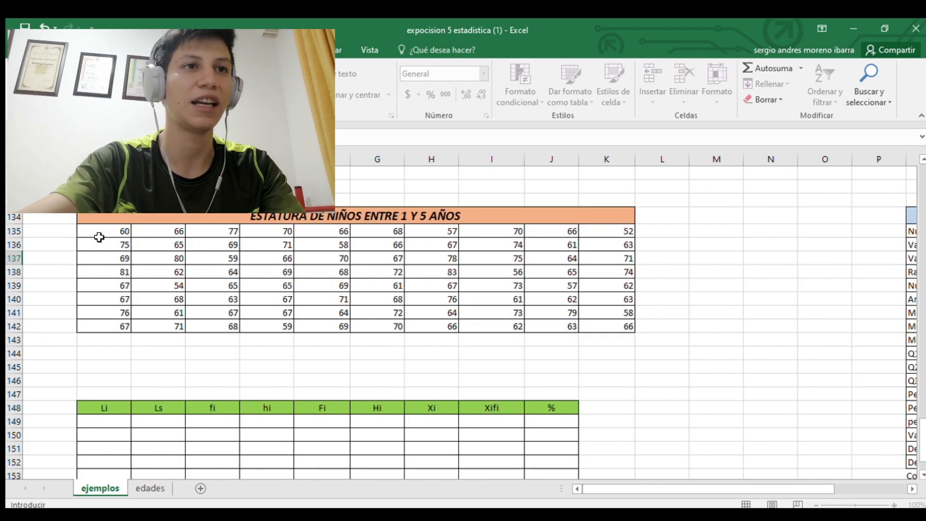
pyautogui.moveTo(186, 249); pyautogui.dragTo(607, 334)
pyautogui.press('Return')
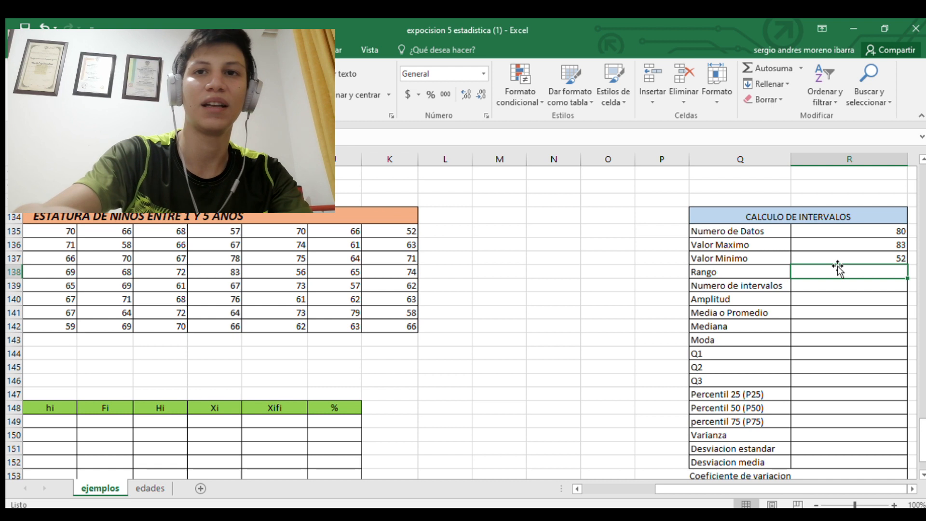
# Calculate Rango in R138 as maximum minus minimum with the formula =R136-R137
pyautogui.write('=')
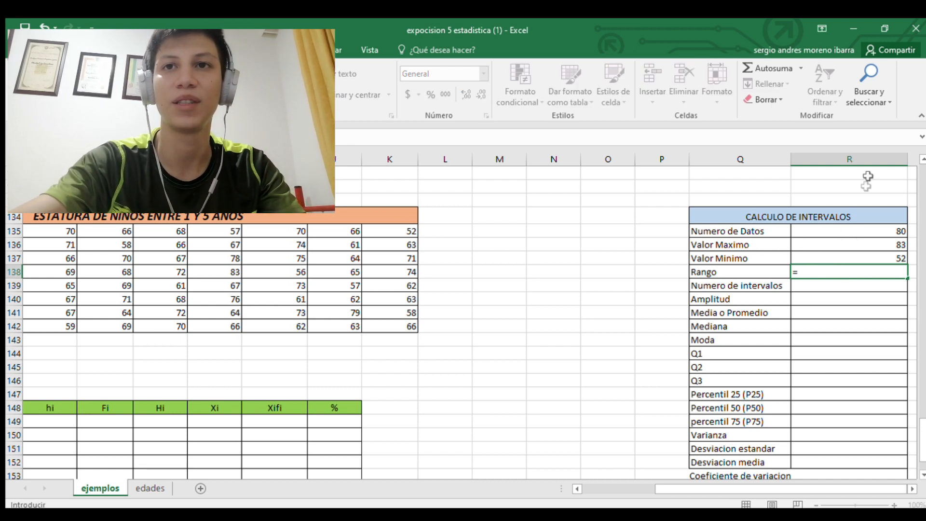
pyautogui.click(872, 245)
pyautogui.write('-')
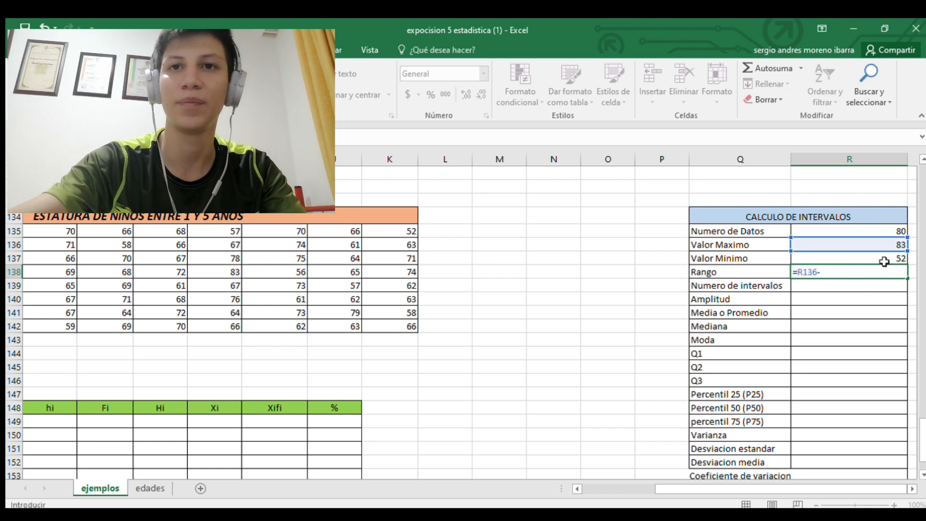
pyautogui.click(806, 257)
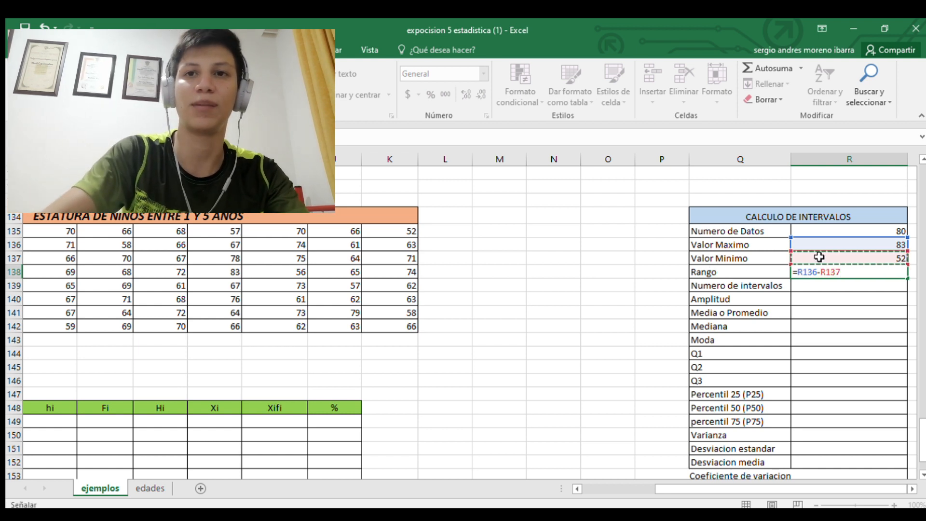
pyautogui.press('Return')
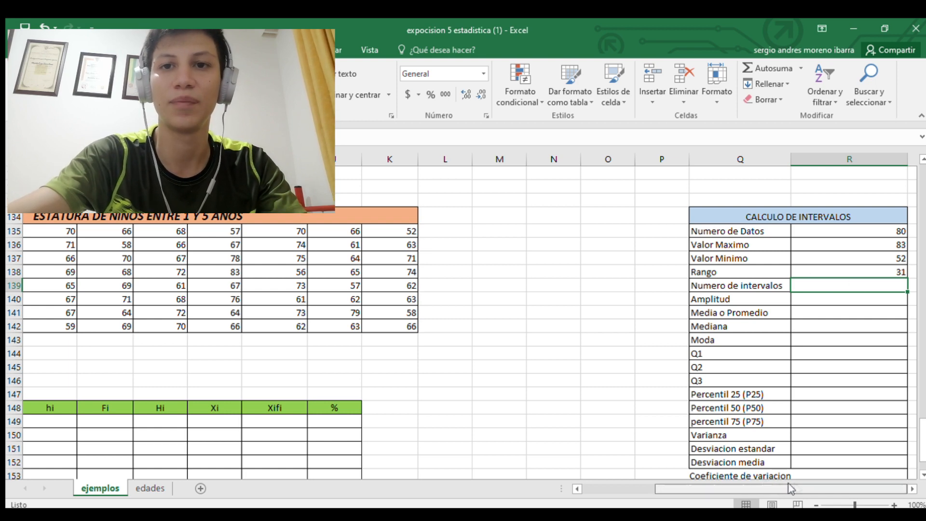
# Calculate the unrounded number of intervals in S139 with the formula =1+3,3*log10(R135)
pyautogui.scroll(-2, 813, 451)
pyautogui.scroll(3, 807, 425)
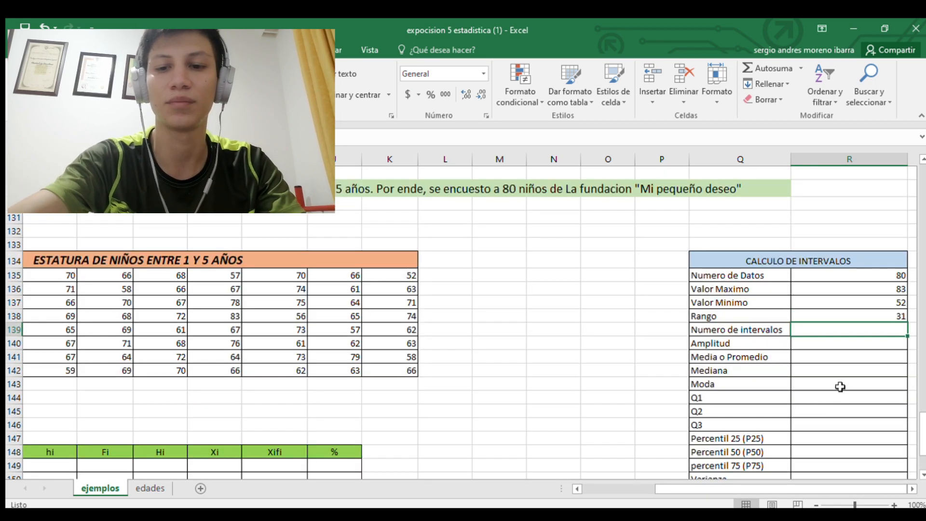
pyautogui.press('Right')
pyautogui.press('Right')
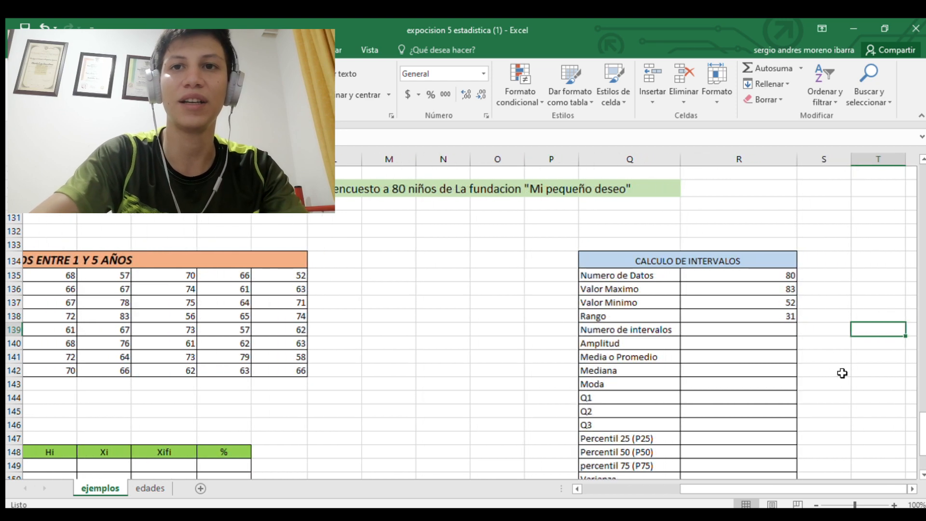
pyautogui.press('Left')
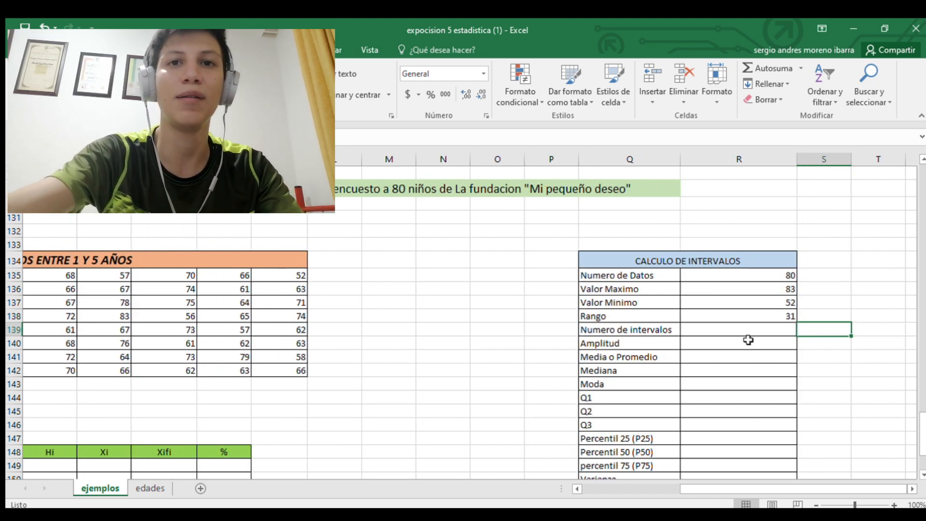
pyautogui.scroll(-1, 716, 324)
pyautogui.scroll(1, 717, 325)
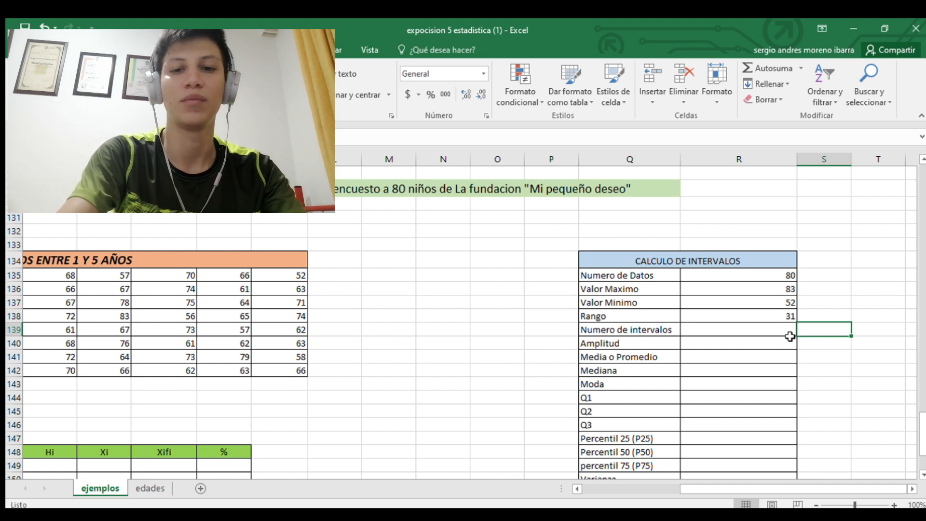
pyautogui.write('=')
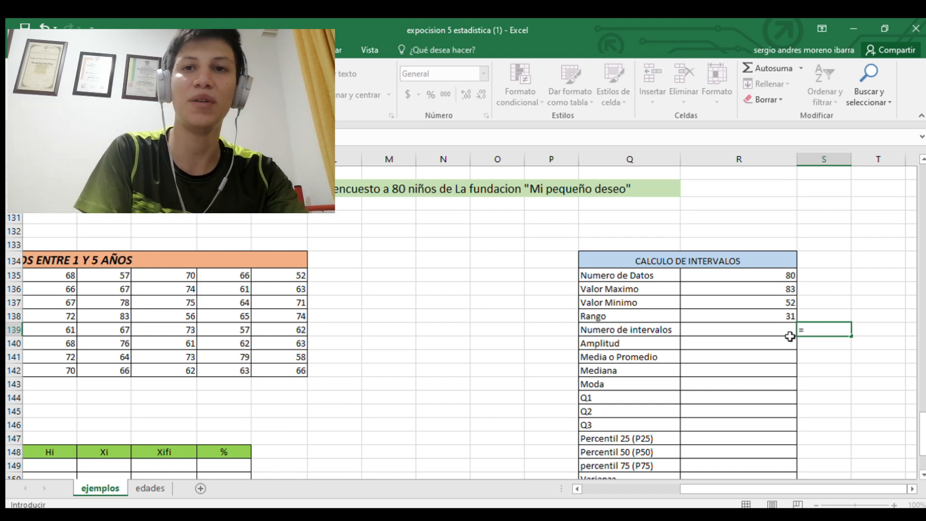
pyautogui.write('+3,3*')
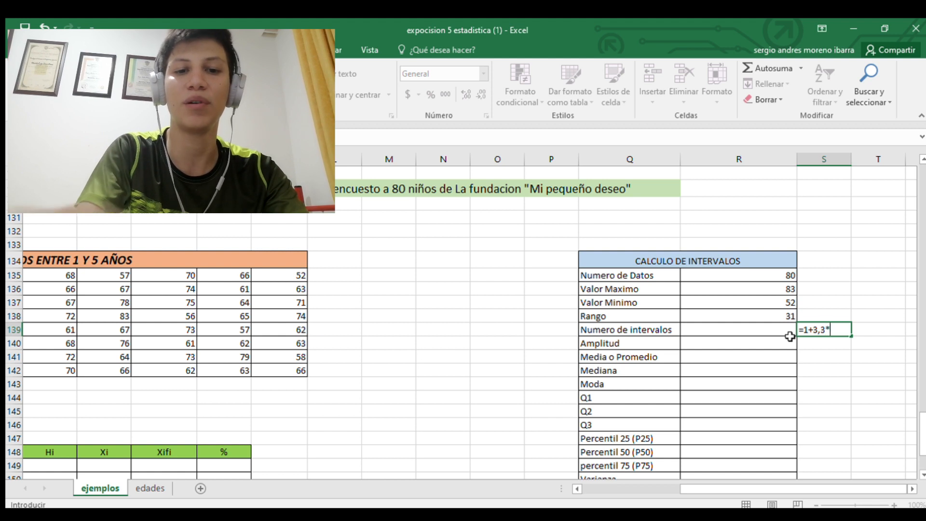
pyautogui.write('log10')
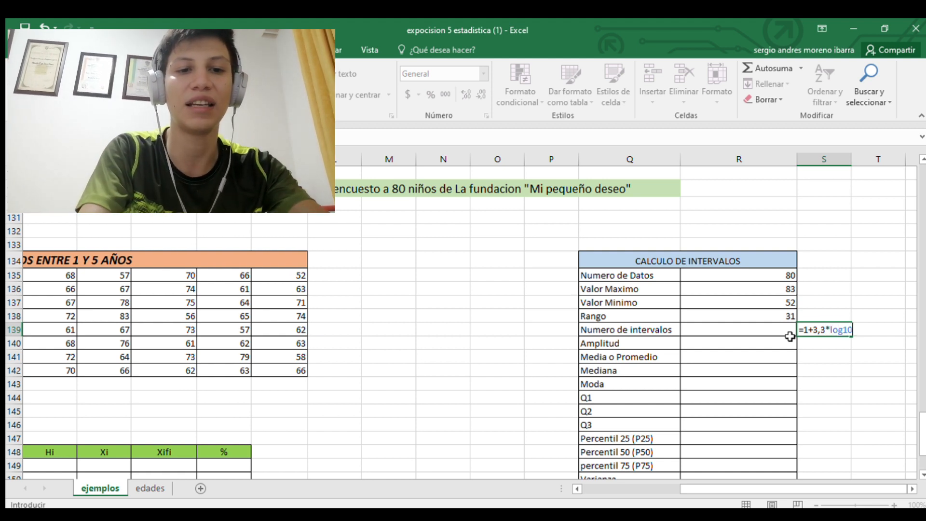
pyautogui.write('(')
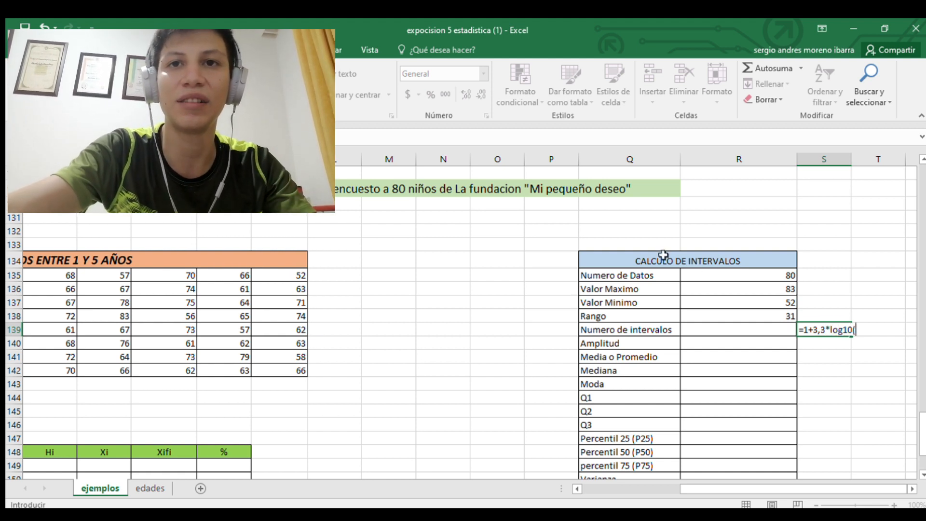
pyautogui.click(713, 276)
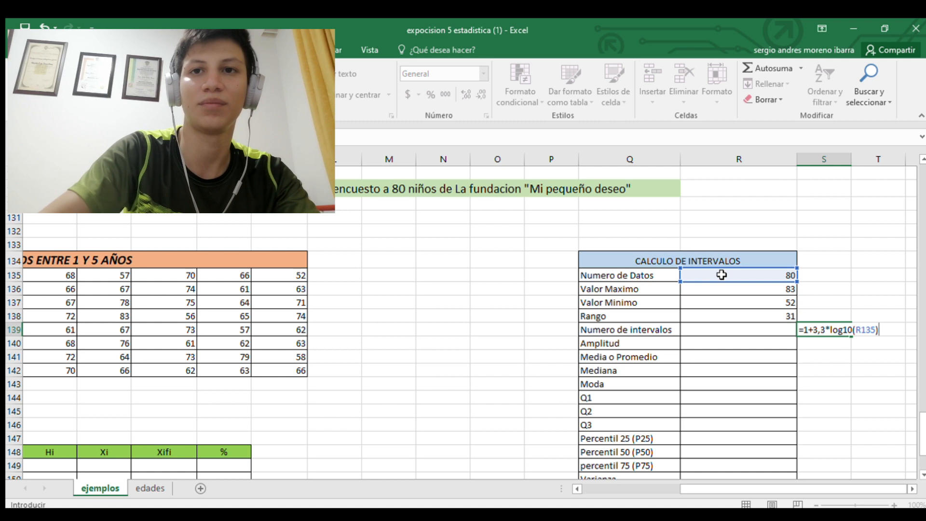
pyautogui.press('Return')
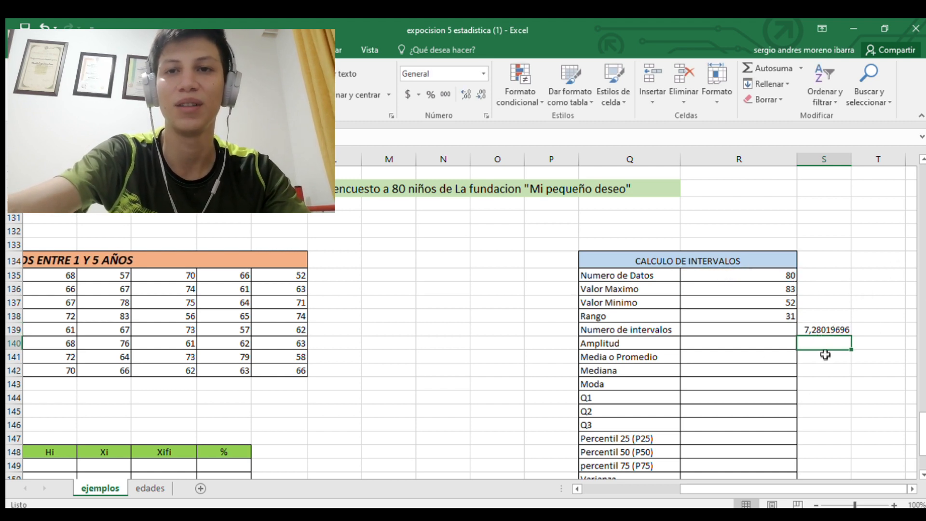
# Enter 8 as the rounded-up Numero de intervalos in R139
pyautogui.doubleClick(773, 331)
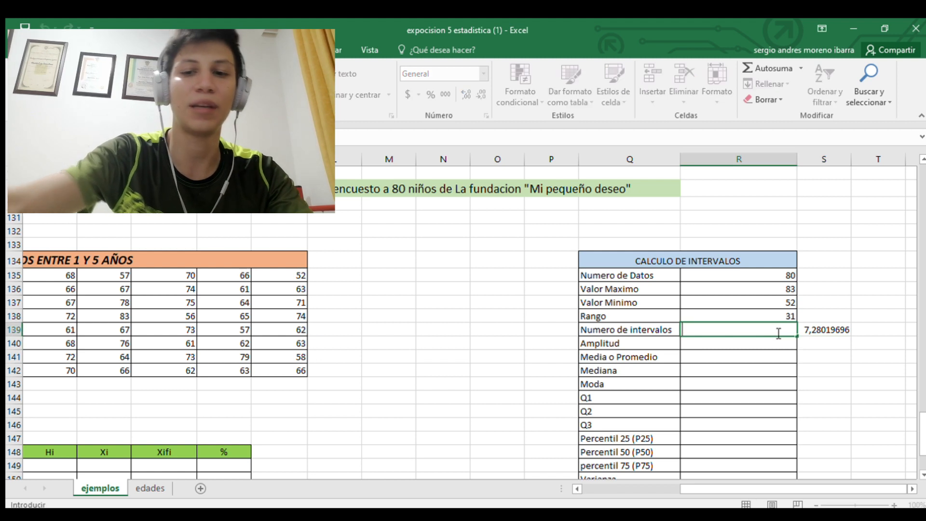
pyautogui.write('8')
pyautogui.press('Return')
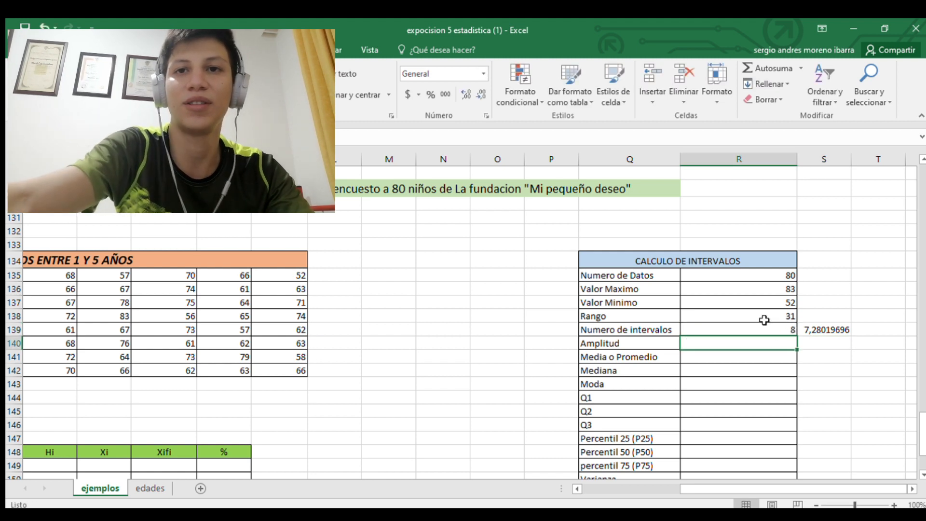
# Calculate the unrounded amplitude in S140 by dividing Rango by Numero de intervalos, =R138/R139
pyautogui.click(824, 348)
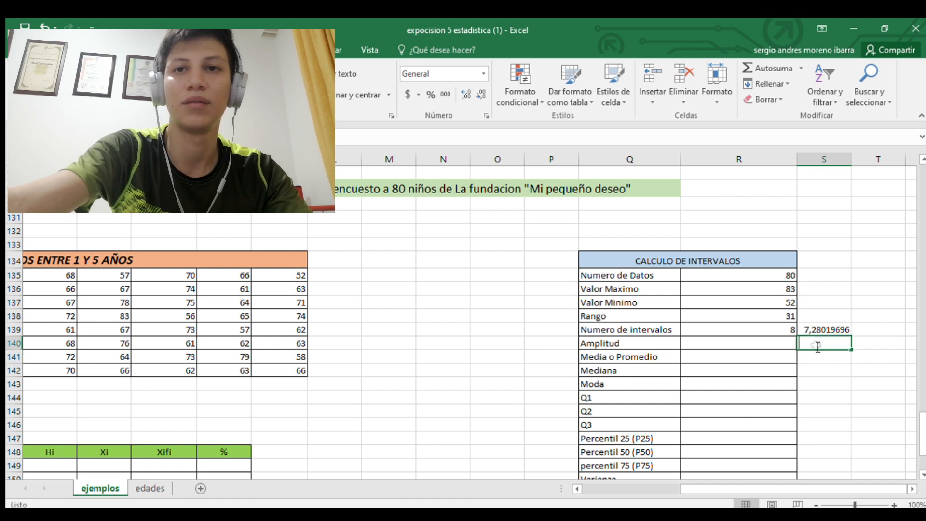
pyautogui.doubleClick(824, 348)
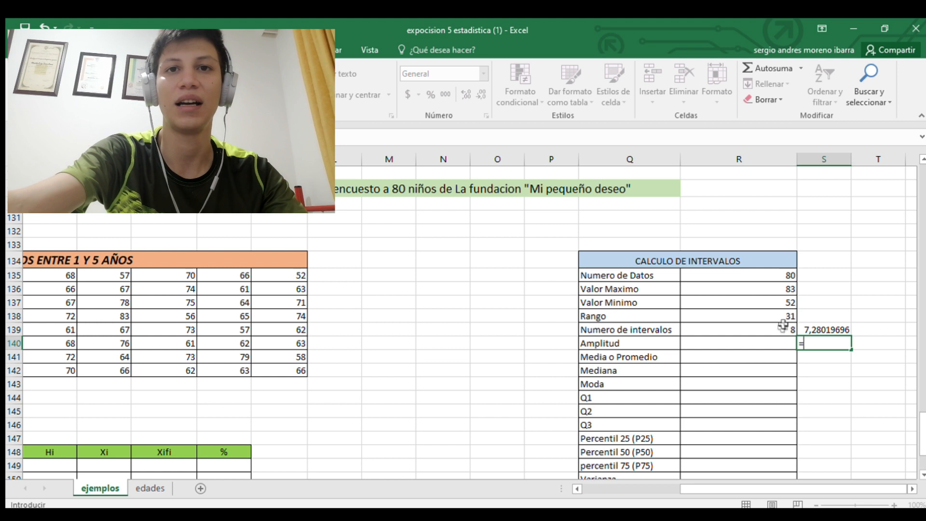
pyautogui.write('=')
pyautogui.click(767, 314)
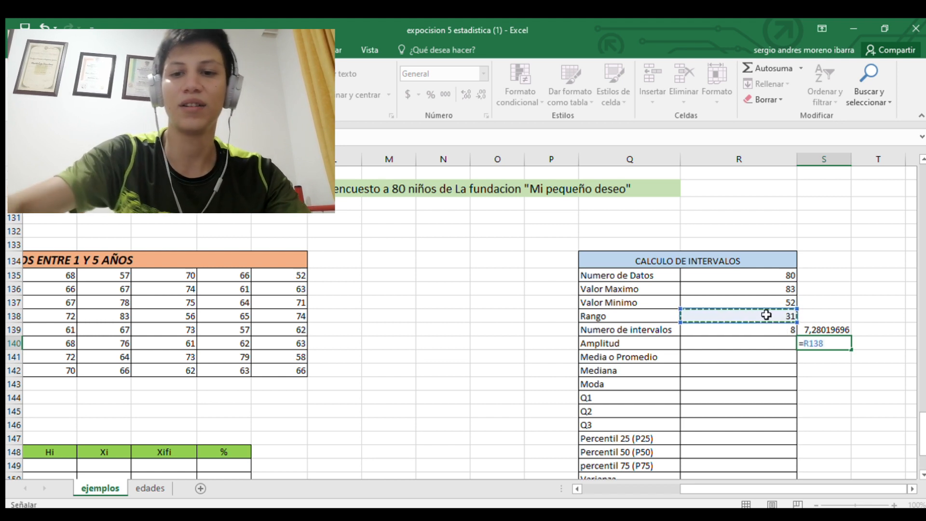
pyautogui.write('/')
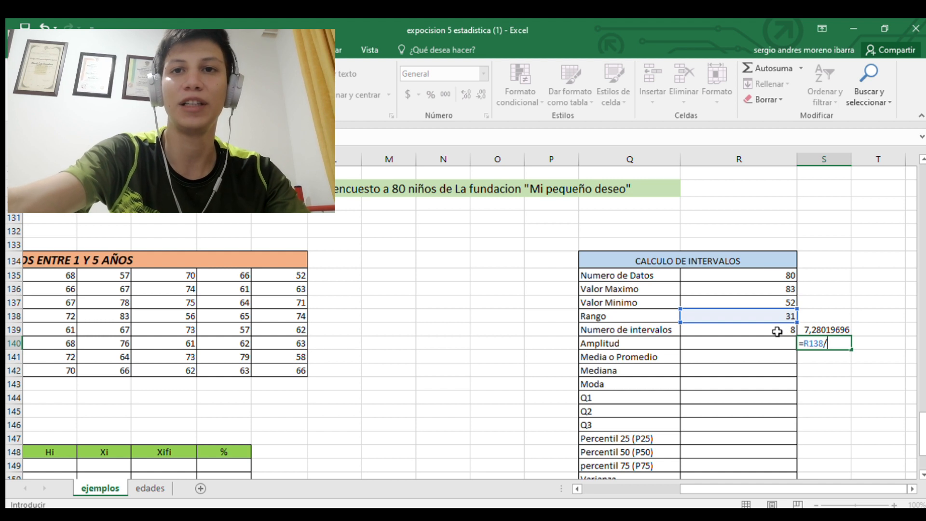
pyautogui.click(777, 332)
pyautogui.press('Return')
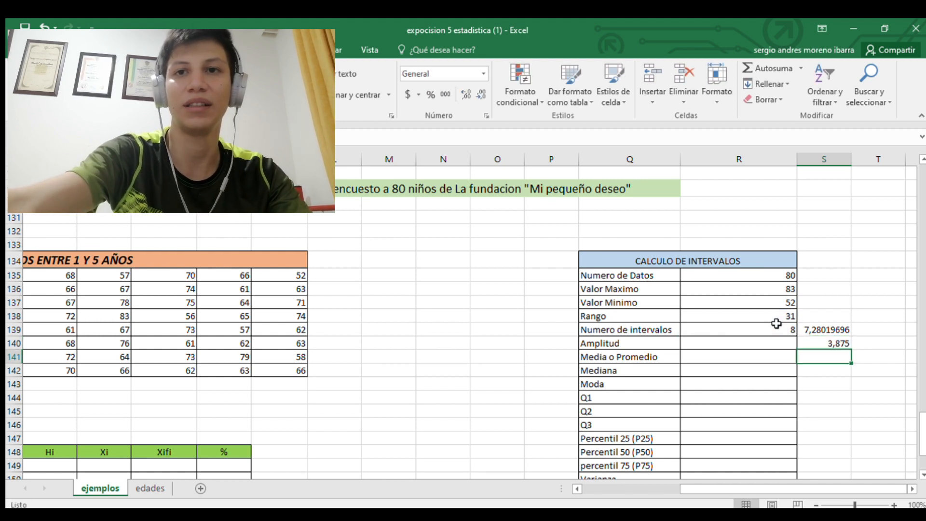
# Enter 4 as the rounded-up Amplitud in R140
pyautogui.doubleClick(751, 345)
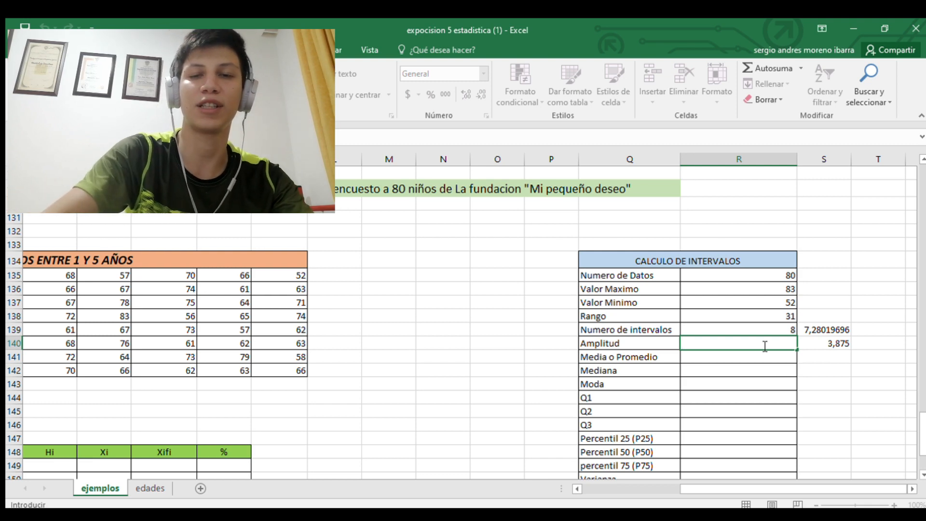
pyautogui.write('4')
pyautogui.press('Return')
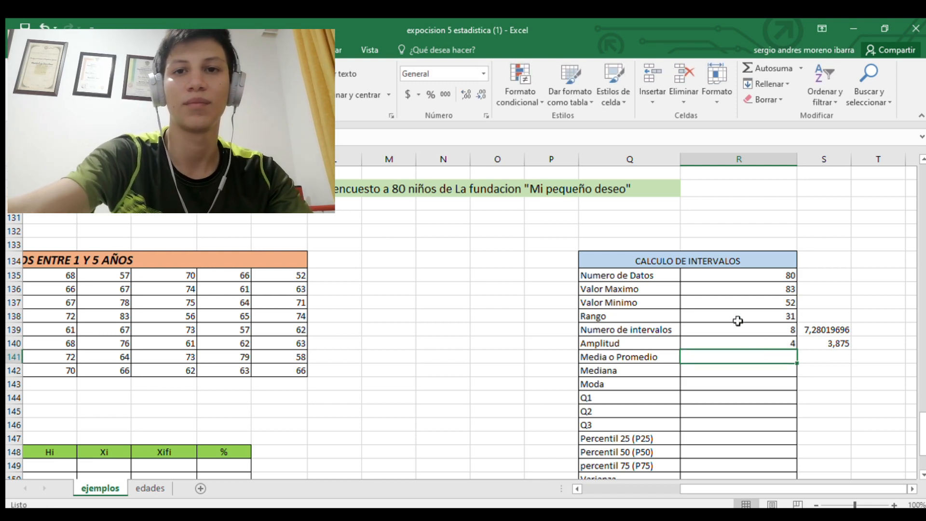
# Examine the empty frequency table against the interval statistics and check that it has a row for each interval
pyautogui.moveTo(760, 486); pyautogui.dragTo(569, 467)
pyautogui.scroll(-6, 559, 424)
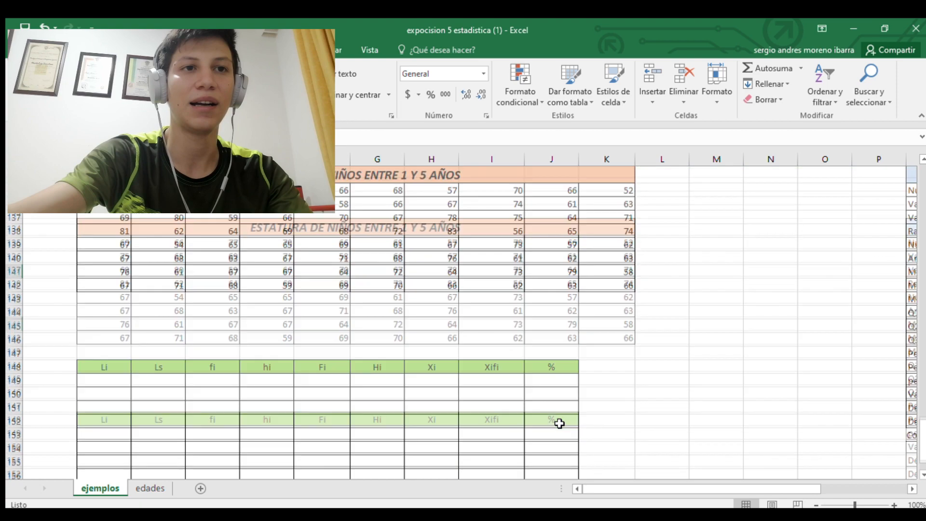
pyautogui.scroll(5, 558, 423)
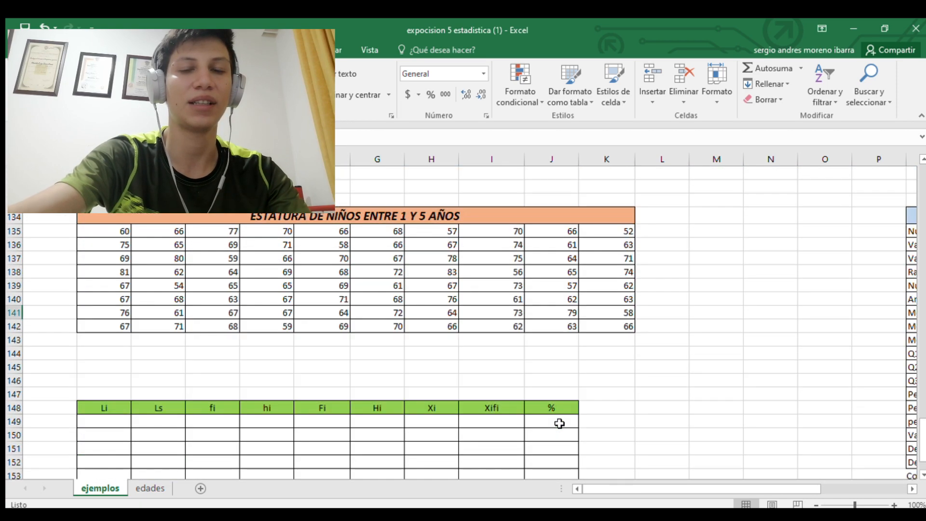
pyautogui.scroll(-4, 415, 412)
pyautogui.scroll(1, 407, 400)
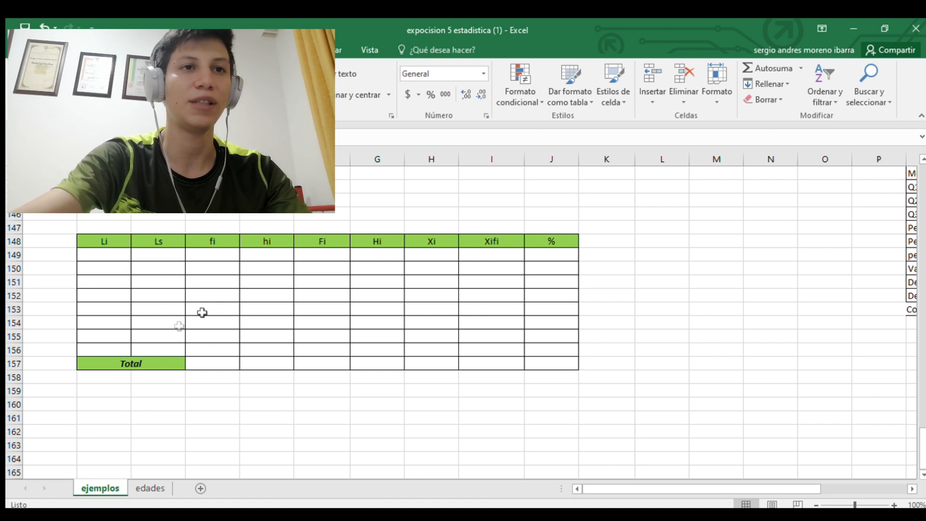
pyautogui.moveTo(740, 480); pyautogui.dragTo(827, 476)
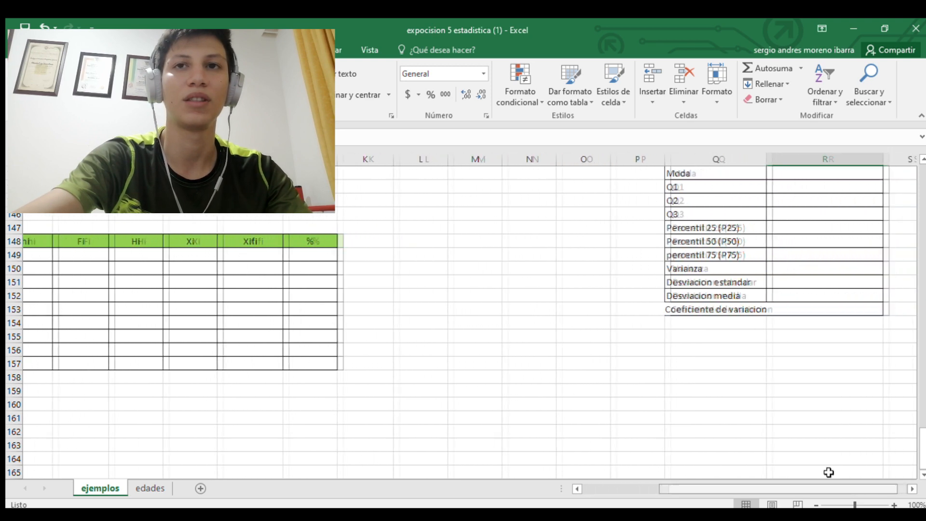
pyautogui.scroll(3, 849, 302)
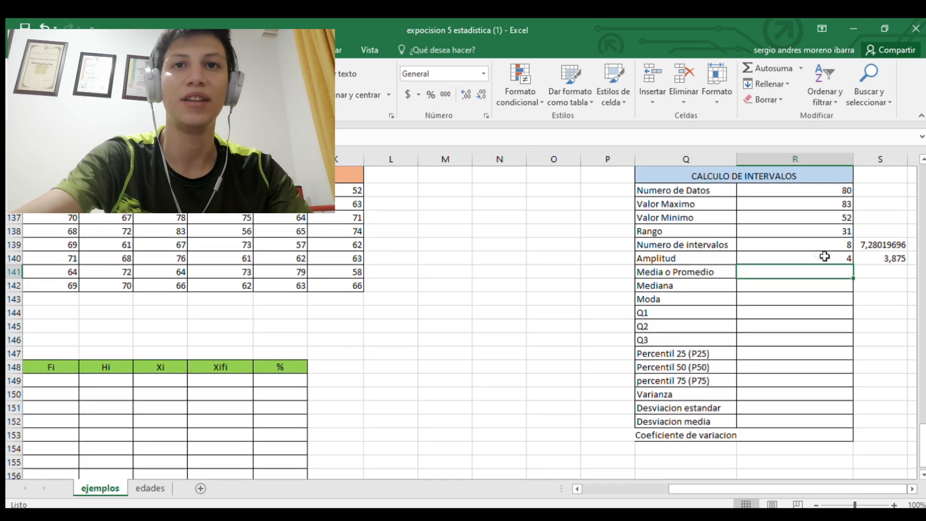
pyautogui.moveTo(765, 488); pyautogui.dragTo(593, 484)
pyautogui.scroll(-2, 522, 357)
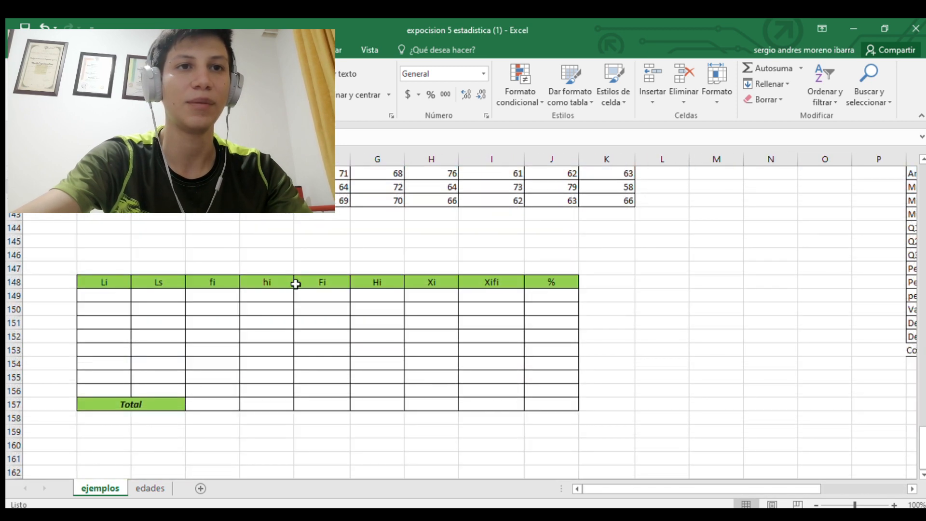
pyautogui.click(105, 294)
pyautogui.press('Down')
pyautogui.press('Down')
pyautogui.press('Down')
pyautogui.press('Down')
pyautogui.press('Down')
pyautogui.press('Down')
pyautogui.press('Down')
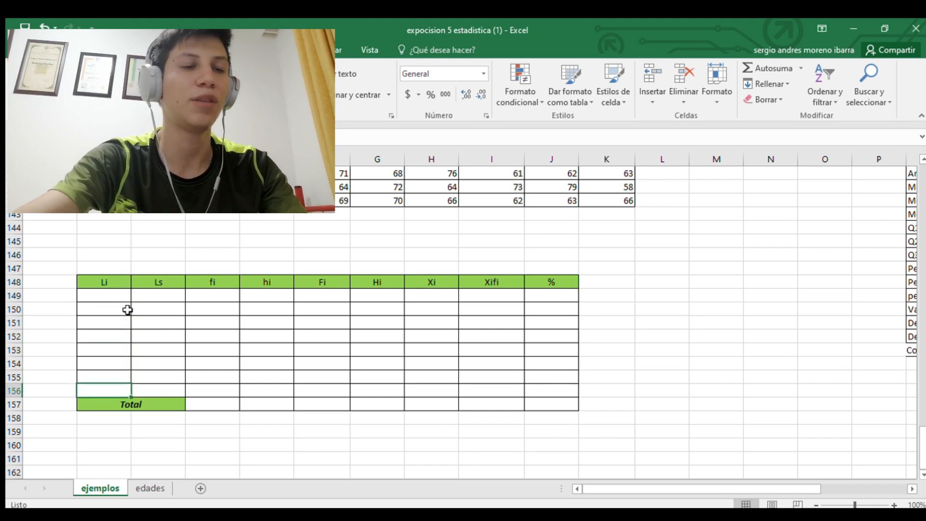
# Set the first lower limit (Li) in B149 equal to Valor Minimo with the formula =R137
pyautogui.doubleClick(119, 296)
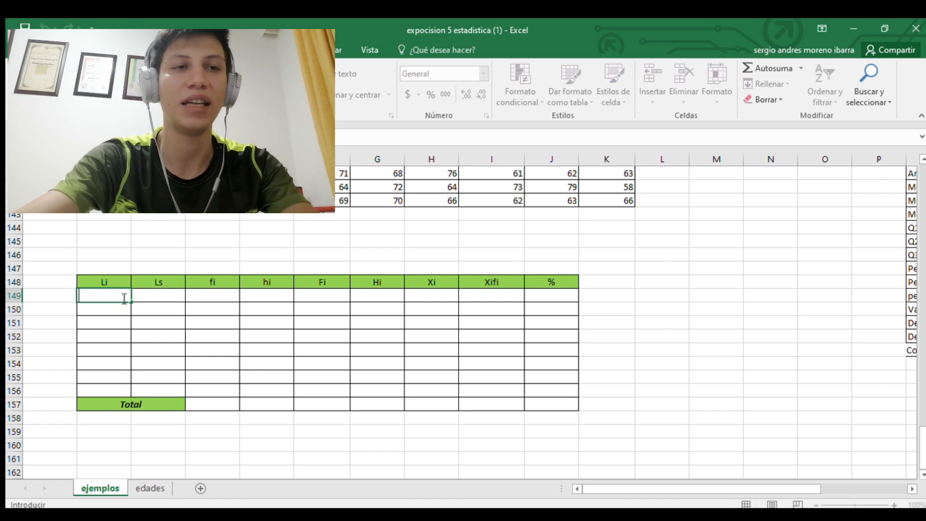
pyautogui.write('=')
pyautogui.moveTo(755, 490); pyautogui.dragTo(826, 484)
pyautogui.scroll(3, 818, 329)
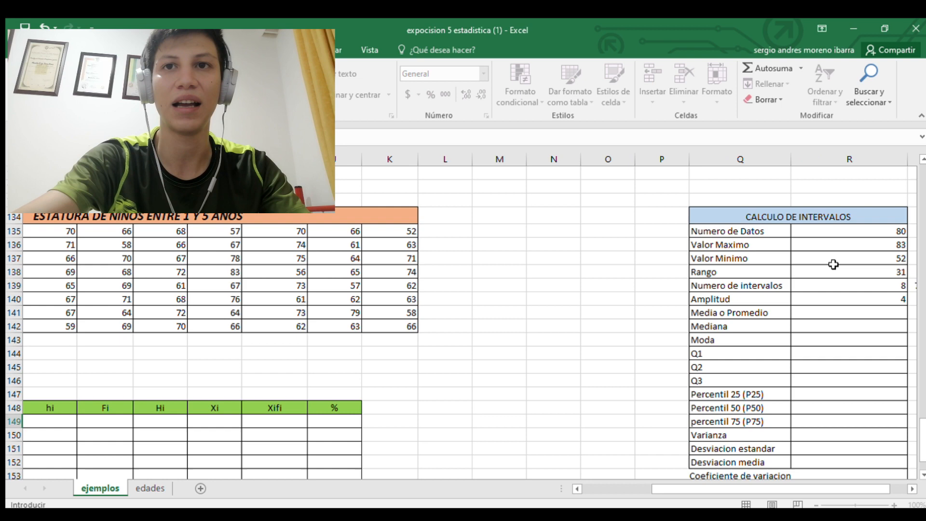
pyautogui.click(839, 260)
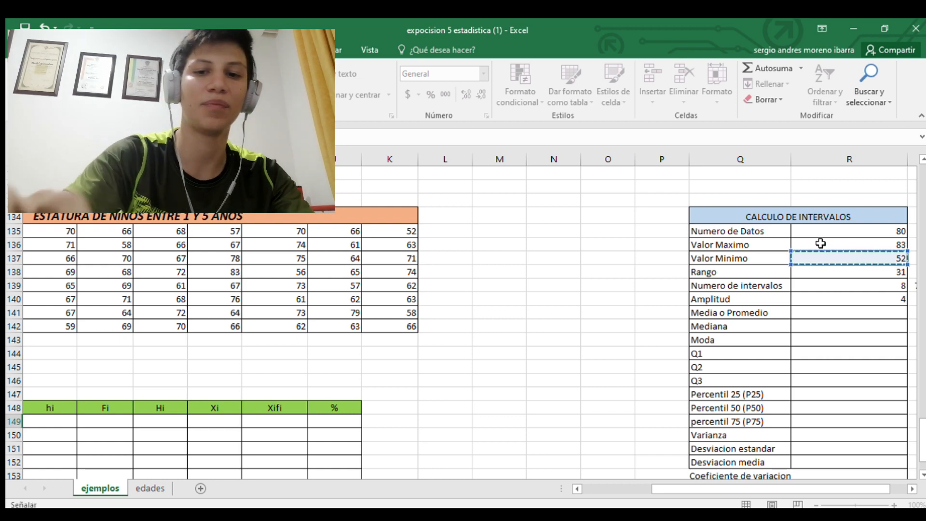
pyautogui.press('Return')
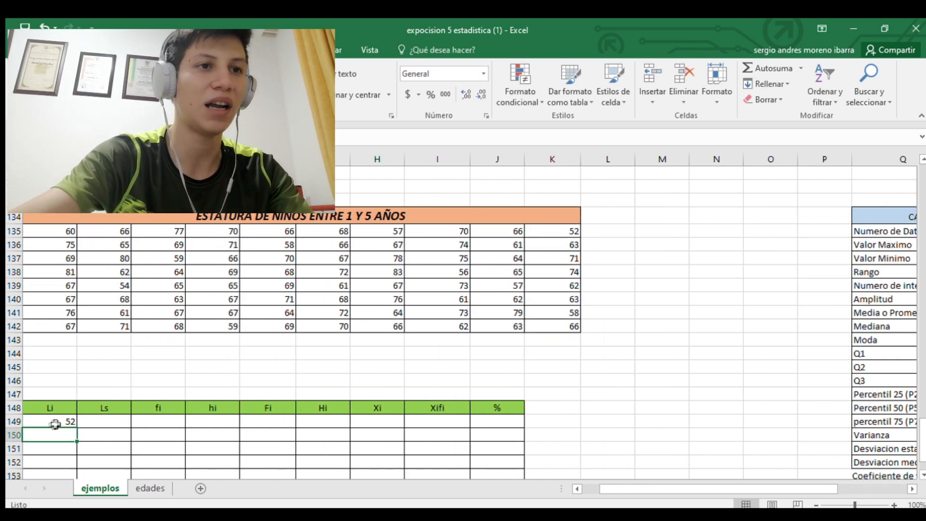
# Calculate the first upper limit (Ls) in C149 as =B149+$R$140 and fill the formula down to C156
pyautogui.click(99, 423)
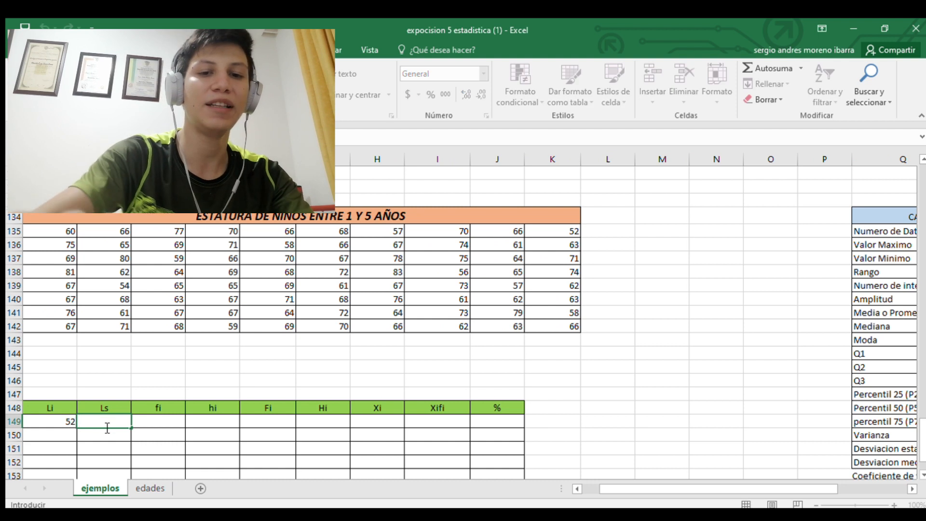
pyautogui.write('=')
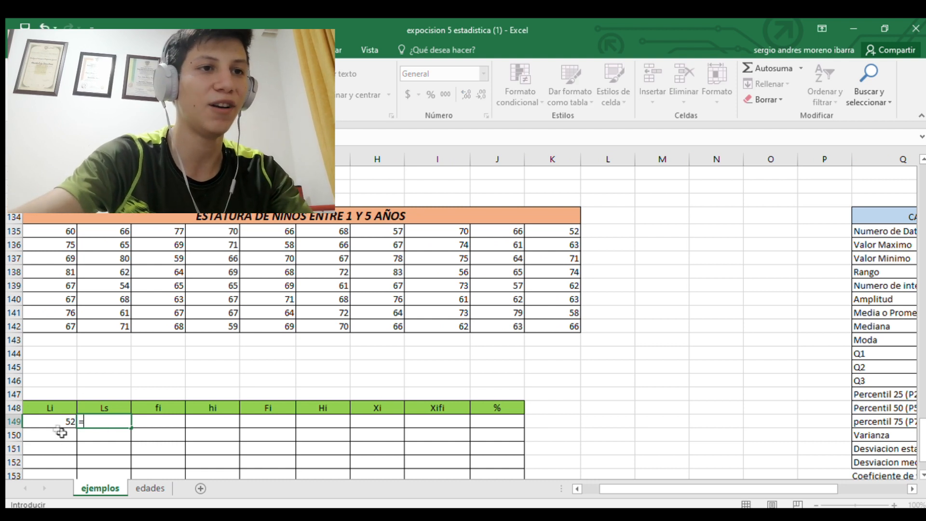
pyautogui.click(59, 425)
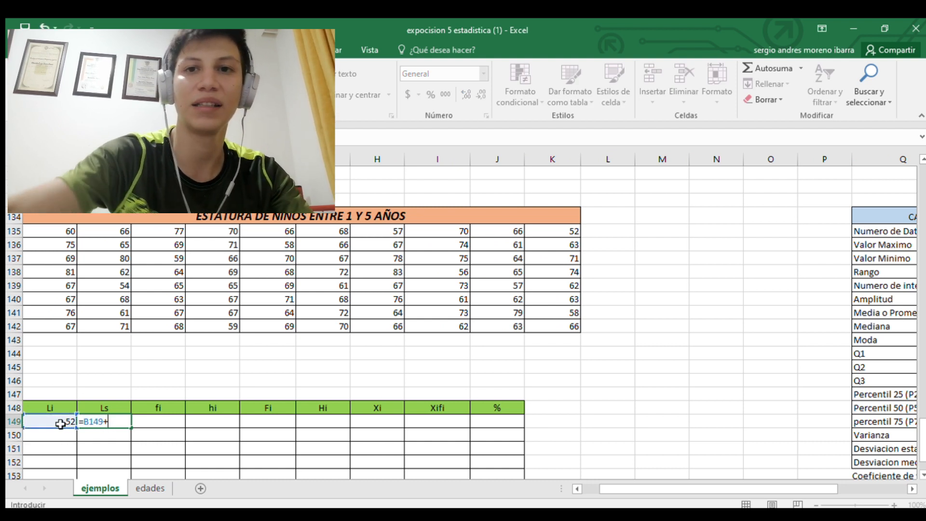
pyautogui.write('+')
pyautogui.moveTo(758, 492); pyautogui.dragTo(828, 487)
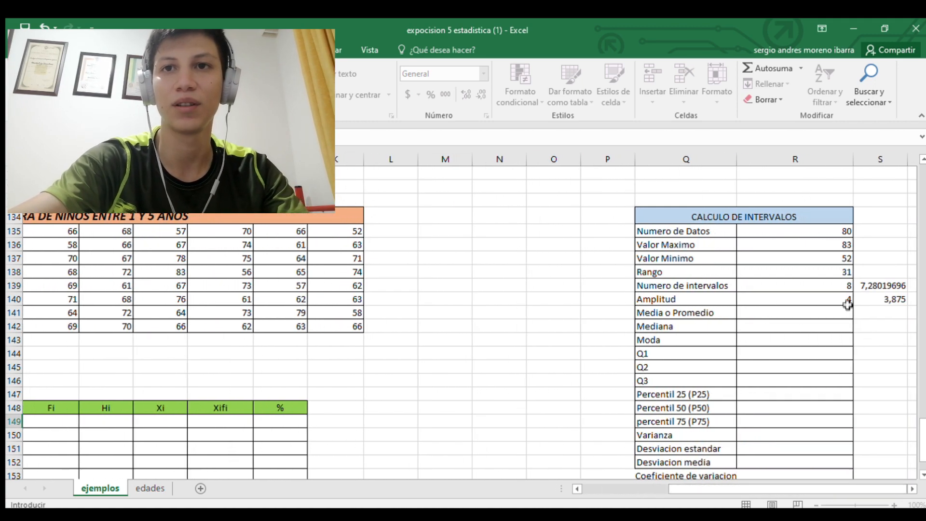
pyautogui.click(847, 304)
pyautogui.moveTo(740, 487); pyautogui.dragTo(596, 494)
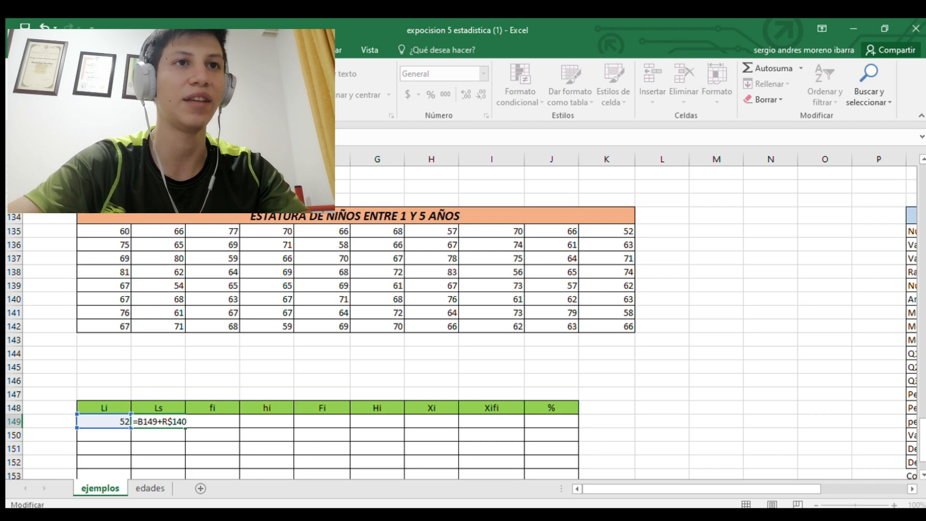
pyautogui.write('$')
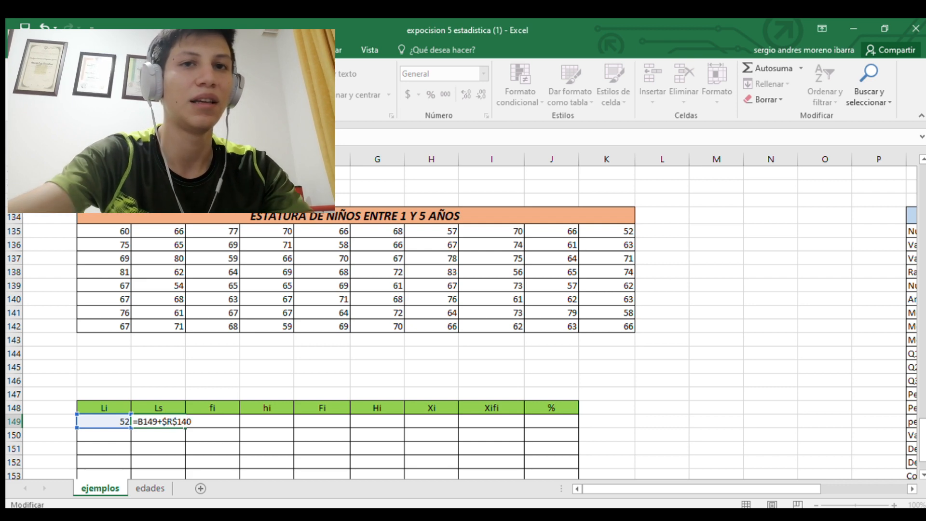
pyautogui.moveTo(745, 489); pyautogui.dragTo(832, 487)
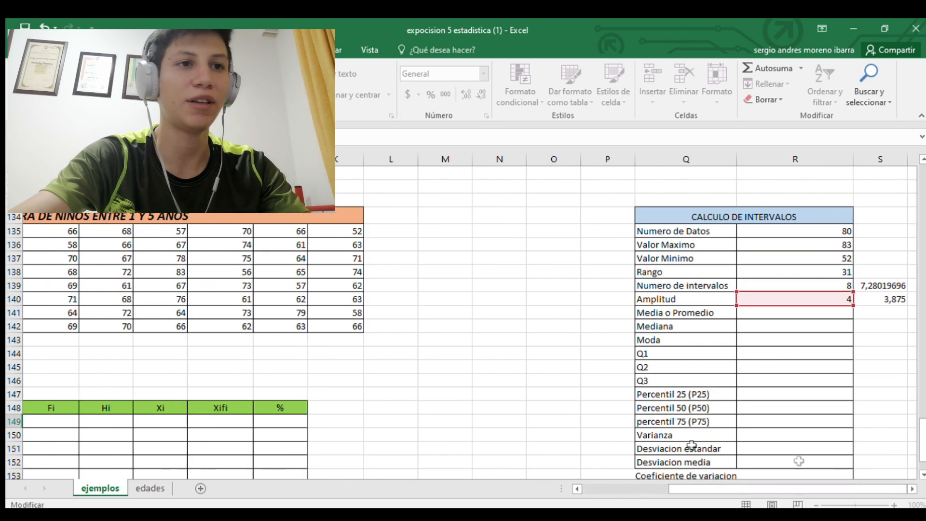
pyautogui.moveTo(772, 487); pyautogui.dragTo(703, 493)
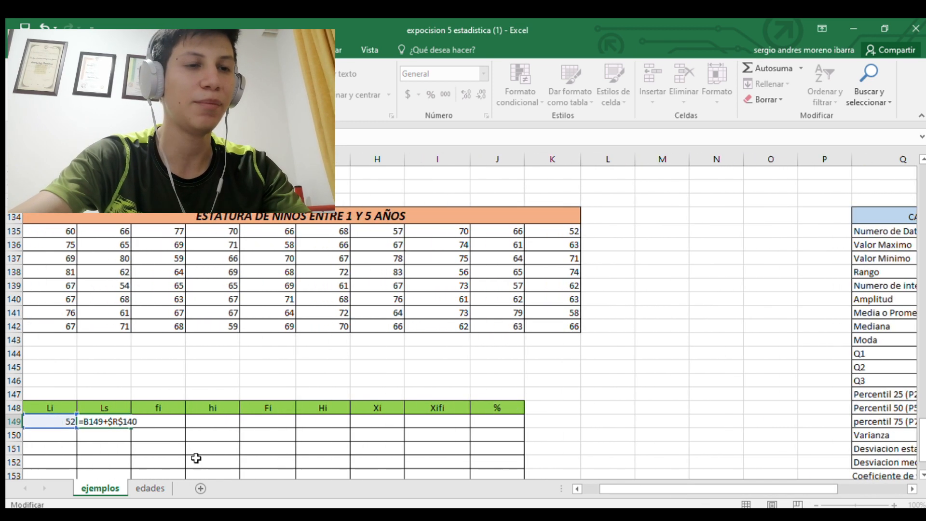
pyautogui.scroll(-2, 117, 428)
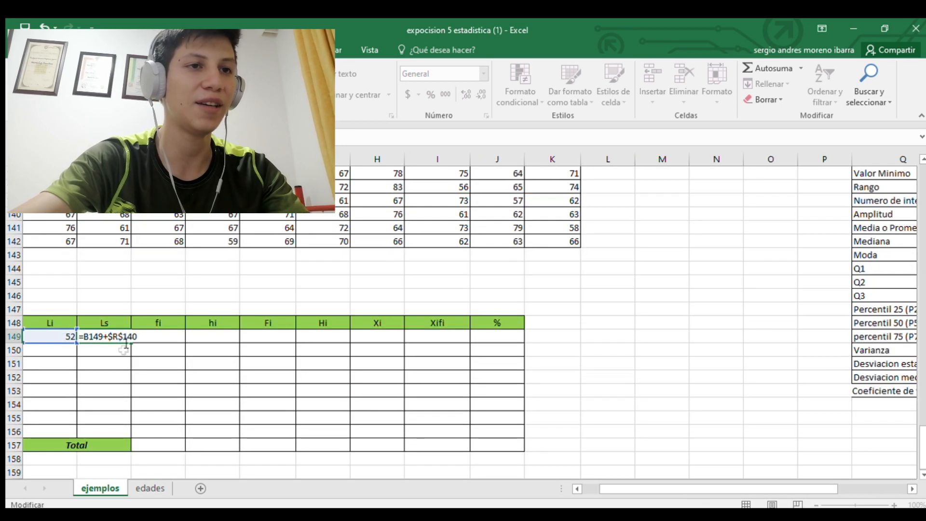
pyautogui.moveTo(773, 495); pyautogui.dragTo(842, 489)
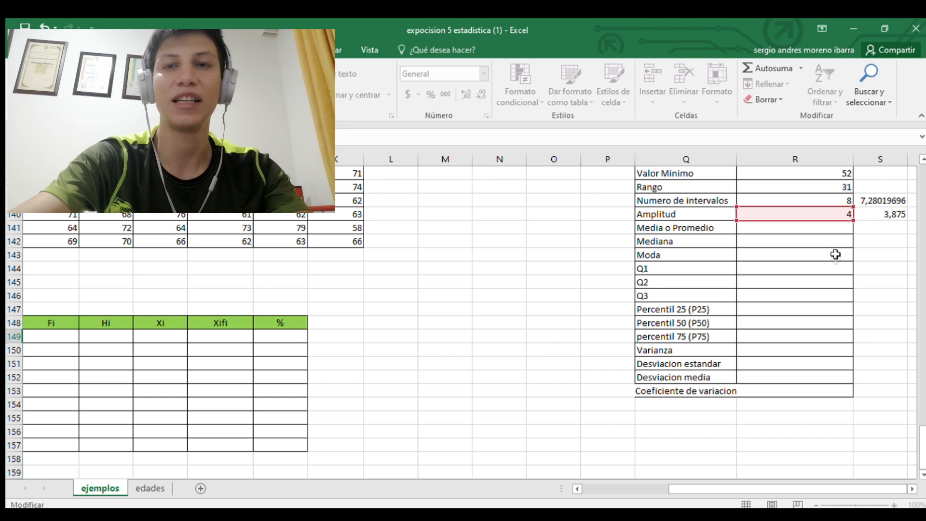
pyautogui.moveTo(748, 491); pyautogui.dragTo(627, 499)
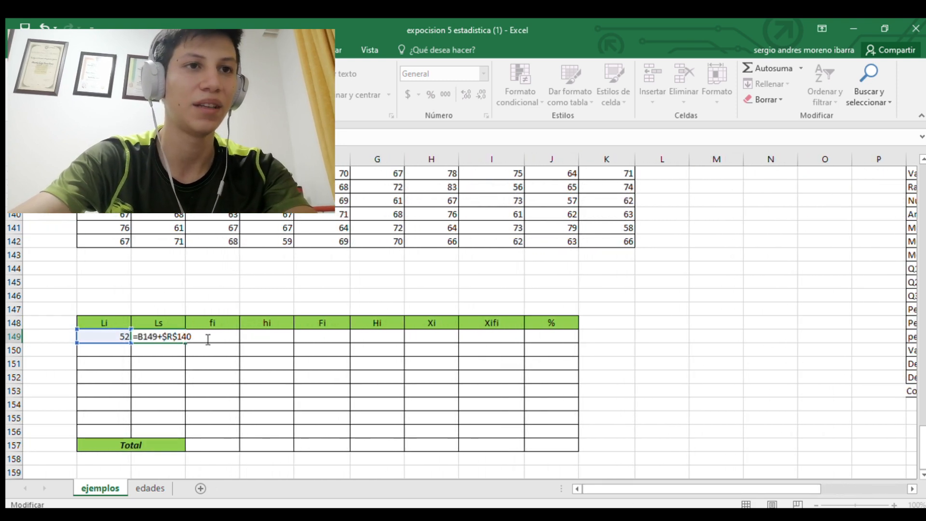
pyautogui.press('Return')
pyautogui.click(156, 337)
pyautogui.moveTo(186, 344); pyautogui.dragTo(187, 438)
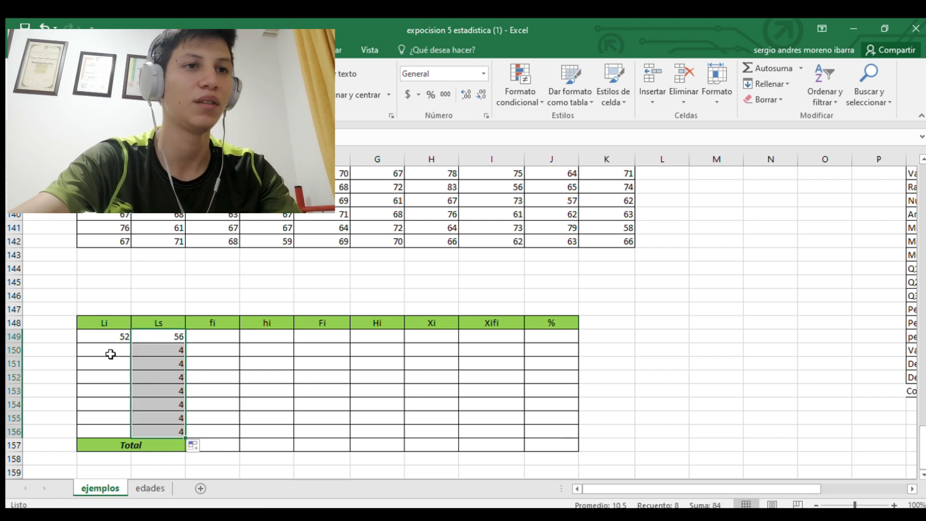
# Calculate the second Li in B150 as the previous upper limit plus one, =C149+1, and fill it down to B156
pyautogui.click(118, 350)
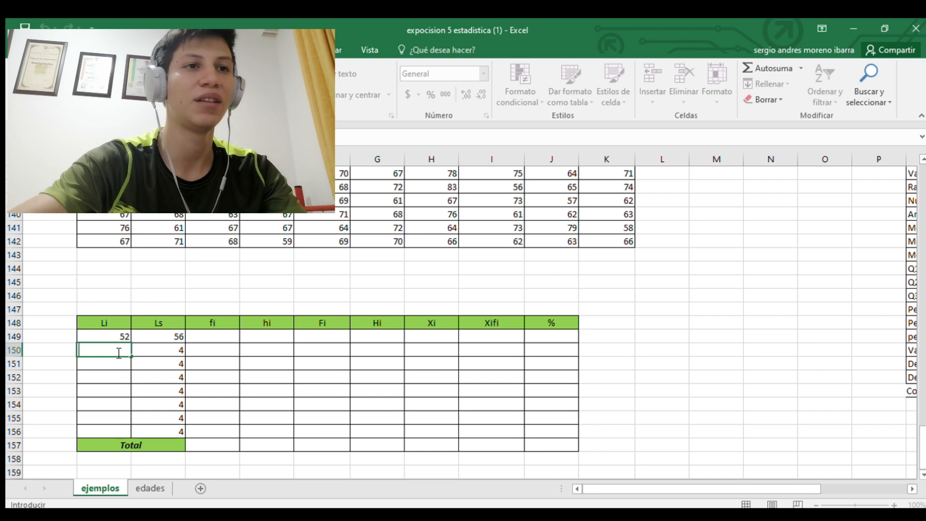
pyautogui.write('=')
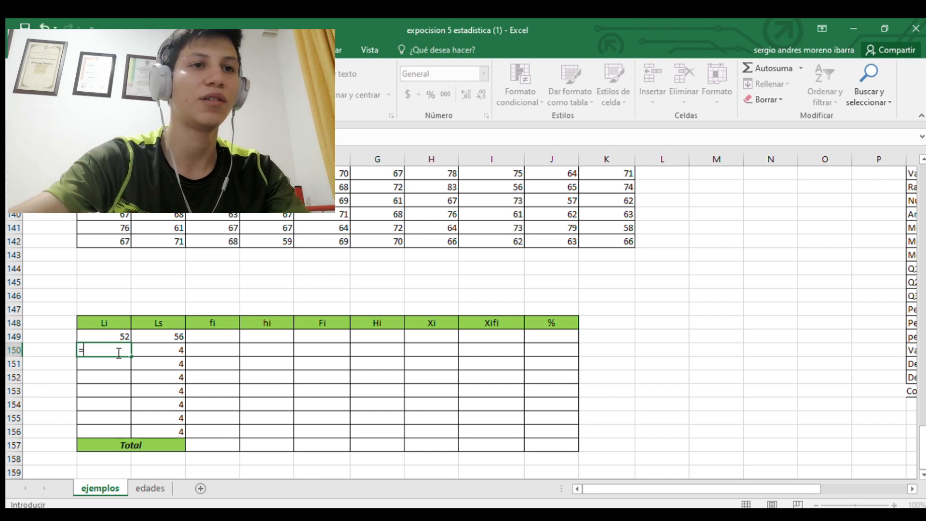
pyautogui.click(177, 339)
pyautogui.write('+1')
pyautogui.press('Return')
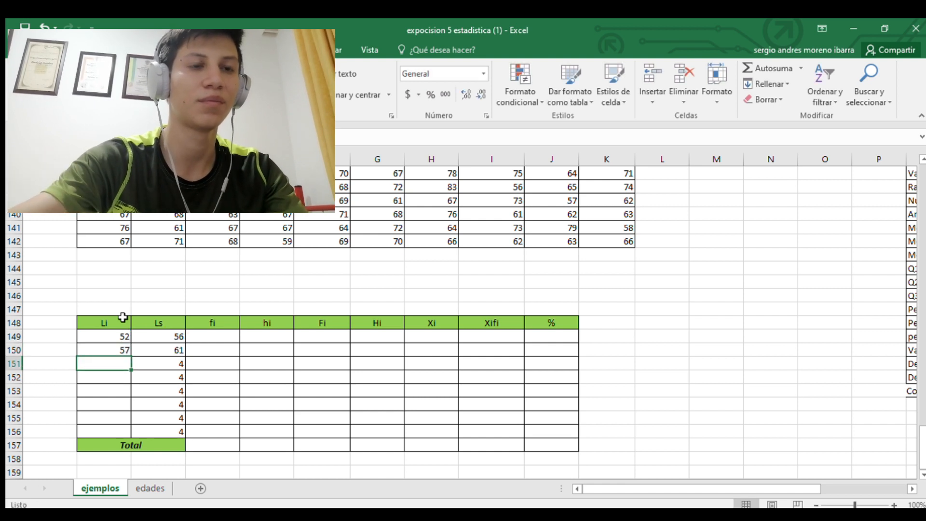
pyautogui.click(126, 349)
pyautogui.moveTo(131, 357); pyautogui.dragTo(136, 432)
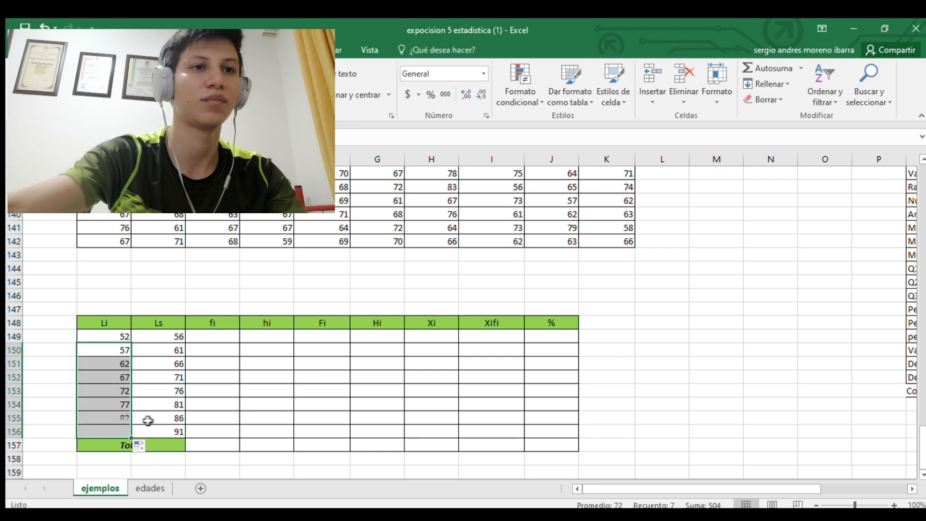
# Calculate the first absolute frequency (fi) in D149 with the formula =frecuencia(B135:K142;C149:C156)
pyautogui.click(220, 338)
pyautogui.click(226, 343)
pyautogui.doubleClick(224, 338)
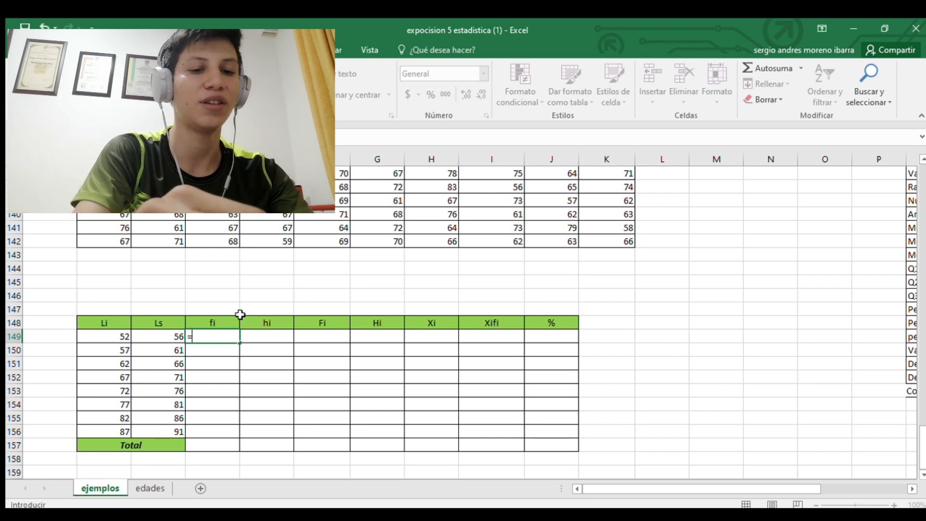
pyautogui.write('=frecuencia')
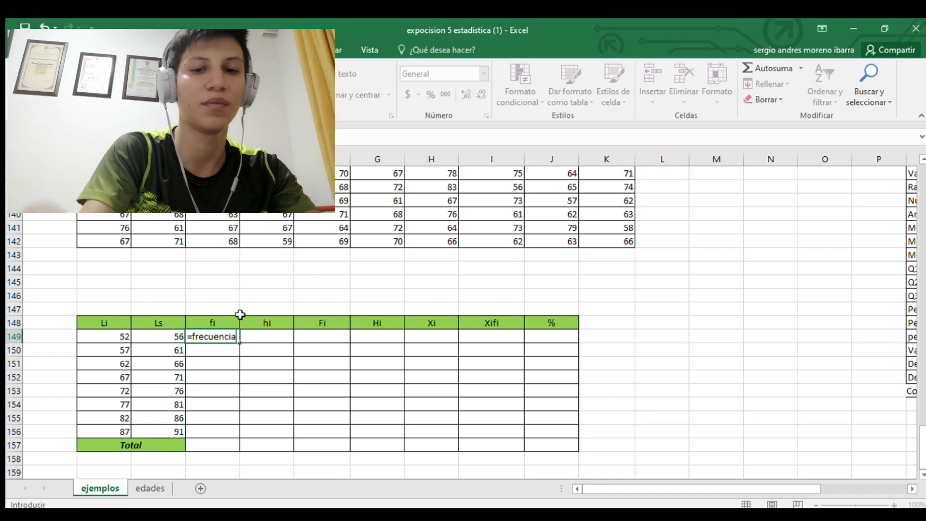
pyautogui.write('(')
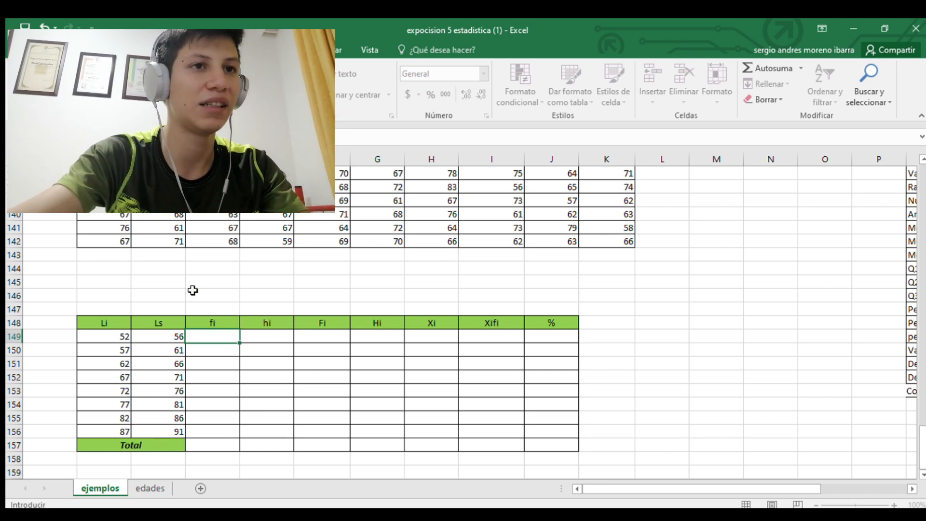
pyautogui.scroll(3, 138, 290)
pyautogui.moveTo(112, 282); pyautogui.dragTo(607, 372)
pyautogui.scroll(-5, 552, 426)
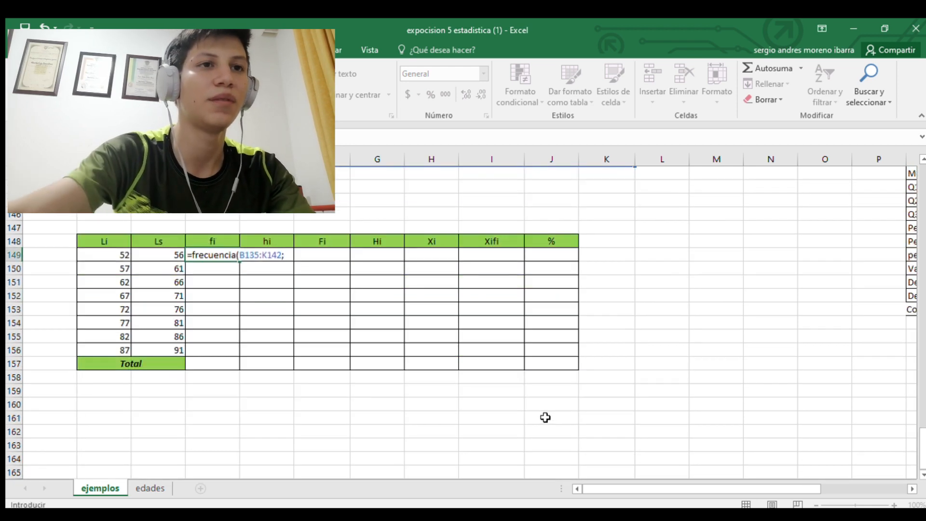
pyautogui.moveTo(176, 257); pyautogui.dragTo(186, 356)
pyautogui.write(')')
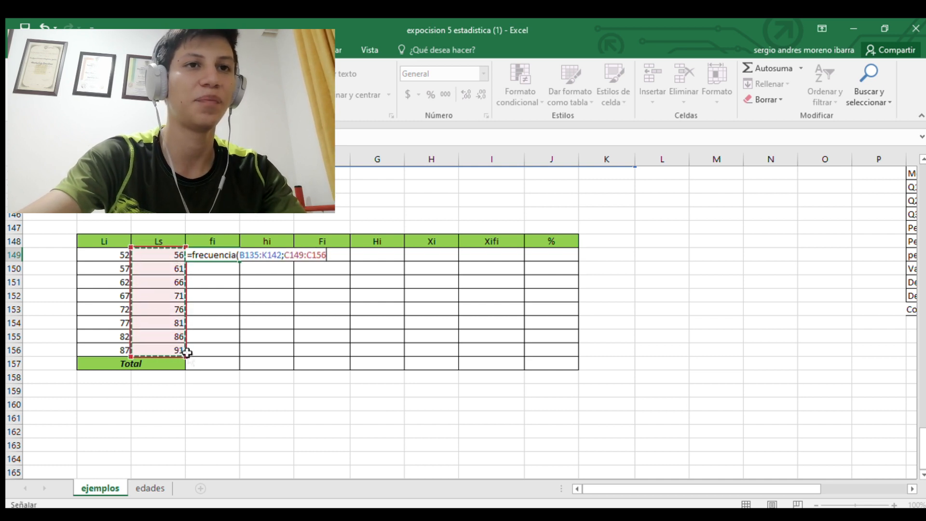
pyautogui.press('Return')
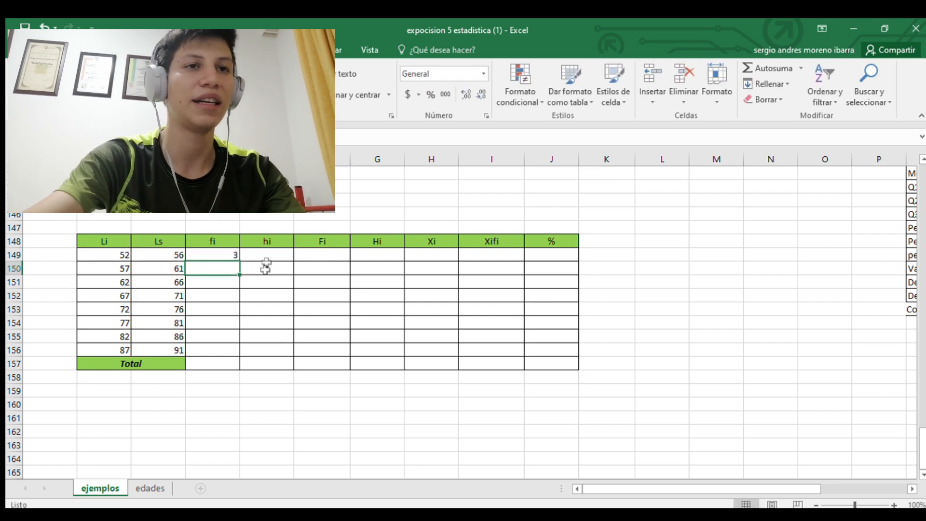
# Try filling the frecuencia formula down the fi column from D149 to D156, and undo the fill
pyautogui.click(234, 256)
pyautogui.moveTo(234, 258); pyautogui.dragTo(232, 359)
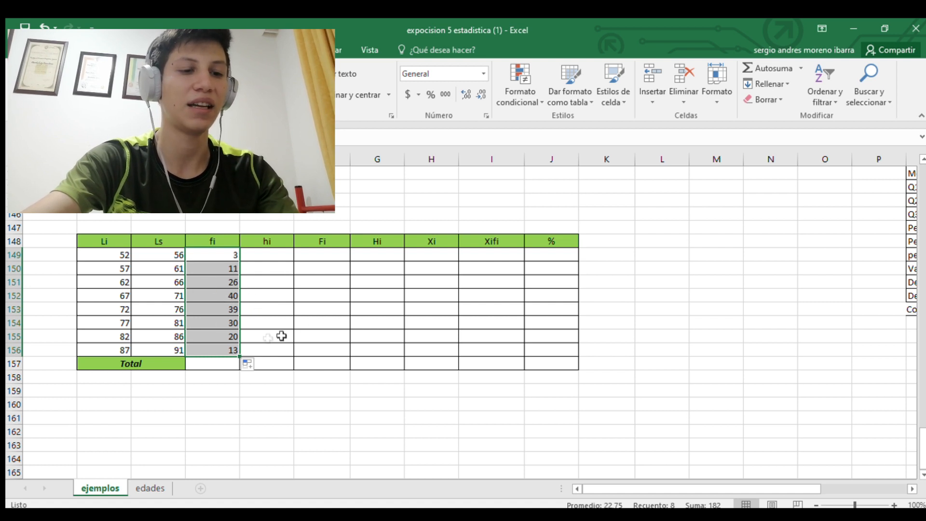
pyautogui.hotkey('ctrl', 'z')
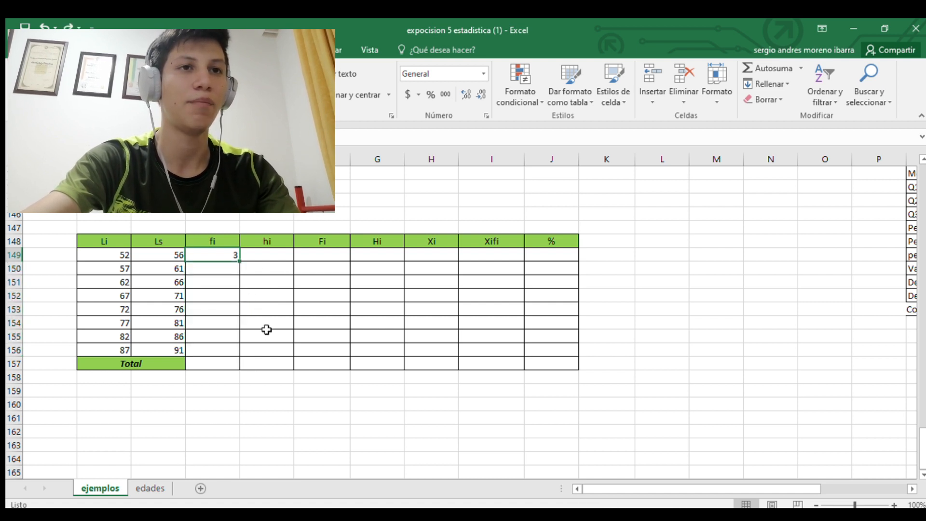
# Enter the FRECUENCIA(B135:K142;C149:C156) formula as an array formula across the fi cells D149:D156
pyautogui.scroll(1, 265, 278)
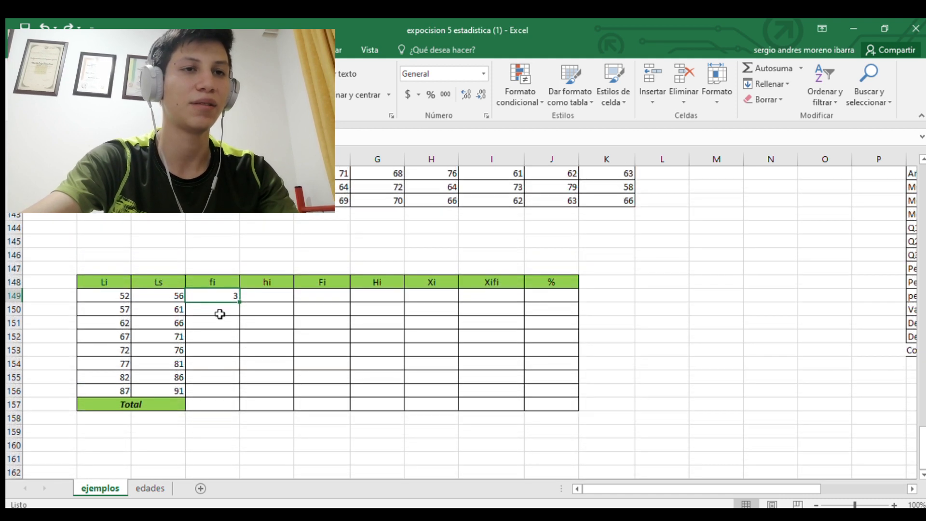
pyautogui.moveTo(230, 300); pyautogui.dragTo(221, 390)
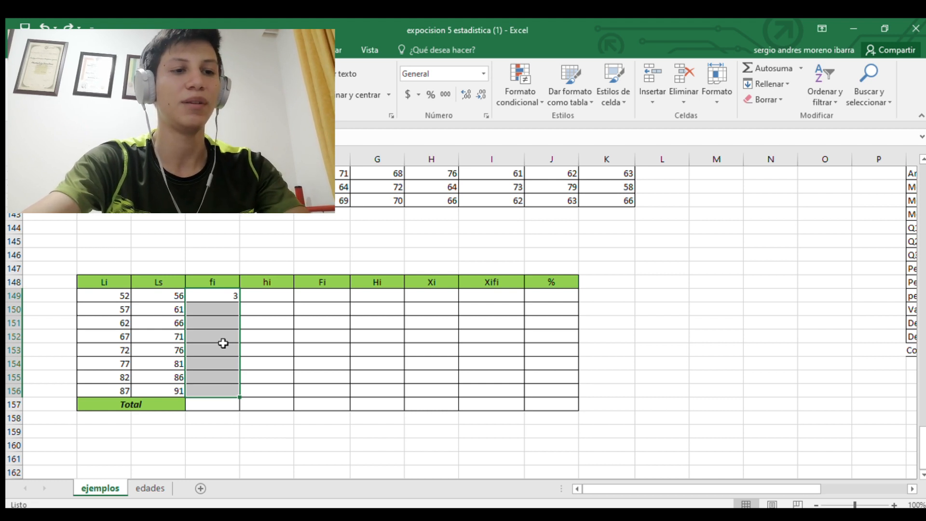
pyautogui.press('F2')
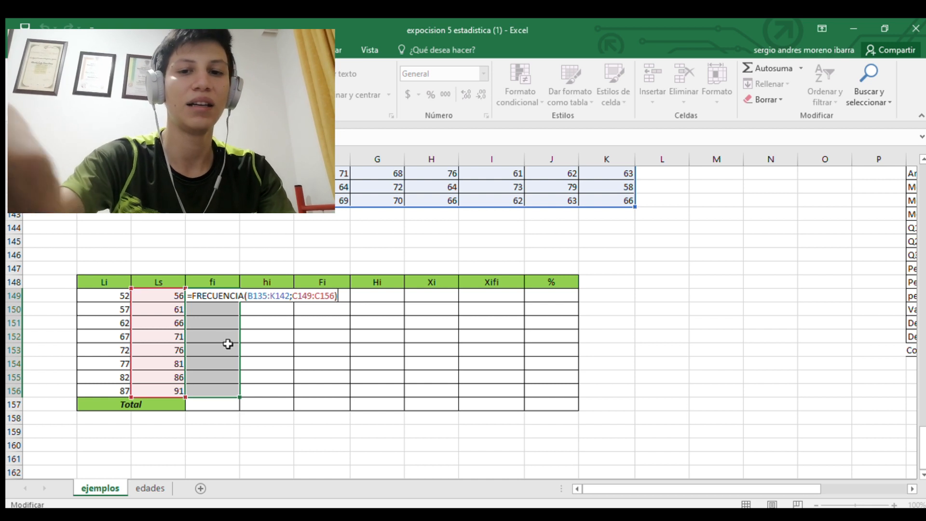
pyautogui.hotkey('ctrl', 'shift', 'Return')
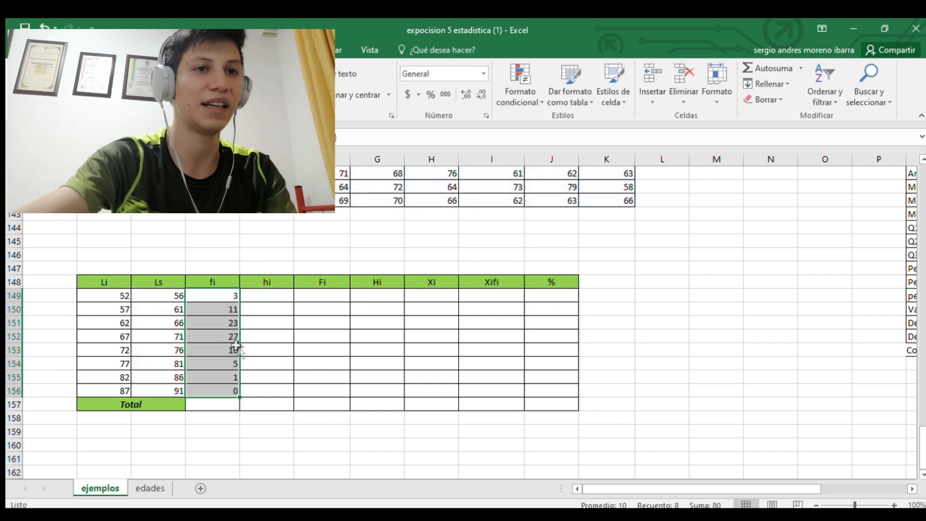
# Total the fi column in D157 with =SUMA(D149:D156) and compare it with the number of data in the interval calculations
pyautogui.click(277, 366)
pyautogui.doubleClick(227, 407)
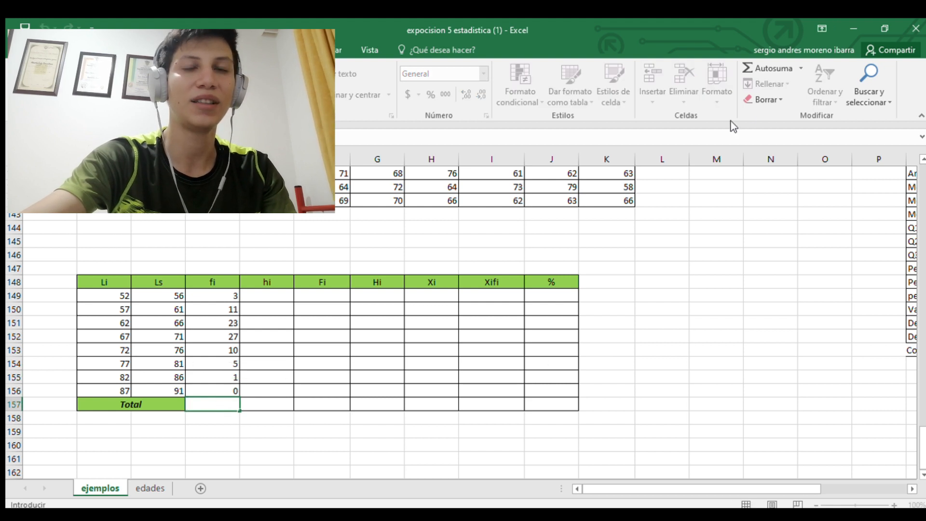
pyautogui.click(761, 69)
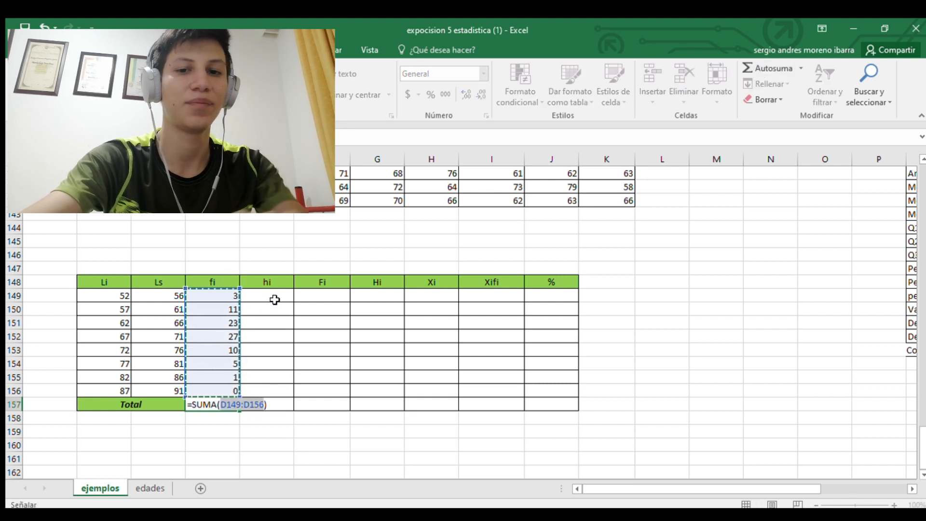
pyautogui.press('Return')
pyautogui.click(234, 406)
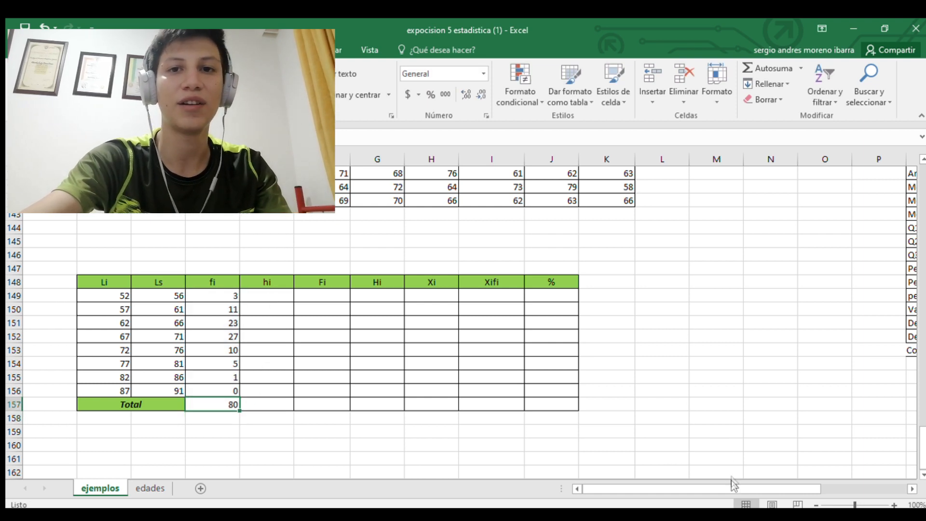
pyautogui.moveTo(731, 478); pyautogui.dragTo(815, 478)
pyautogui.scroll(2, 816, 227)
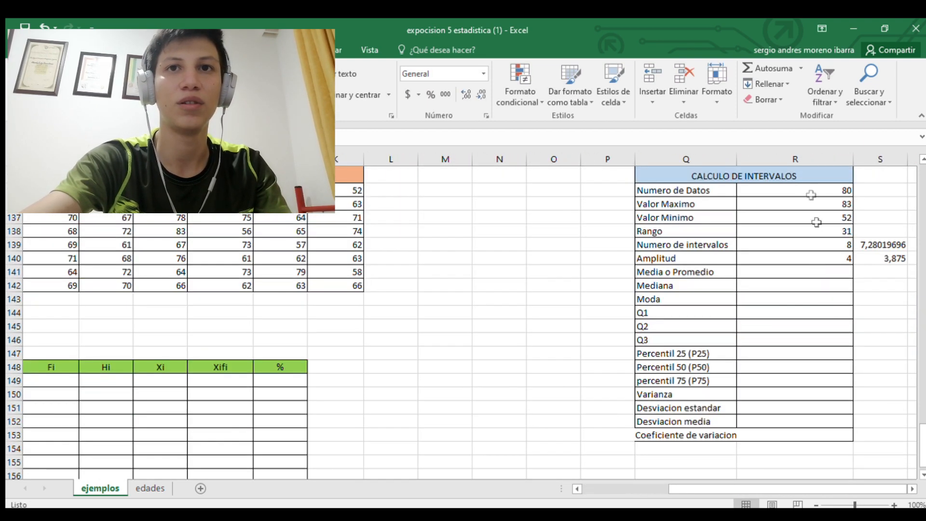
pyautogui.moveTo(758, 489); pyautogui.dragTo(629, 477)
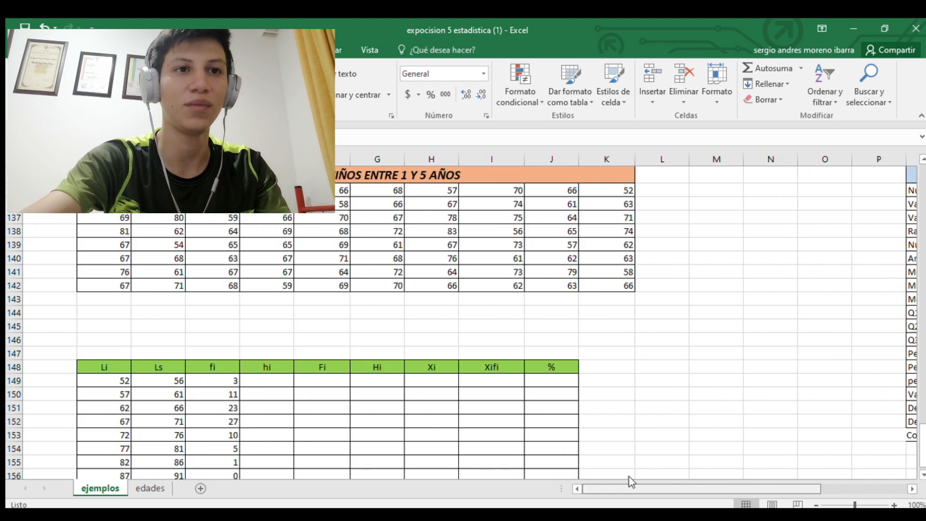
pyautogui.scroll(-3, 480, 323)
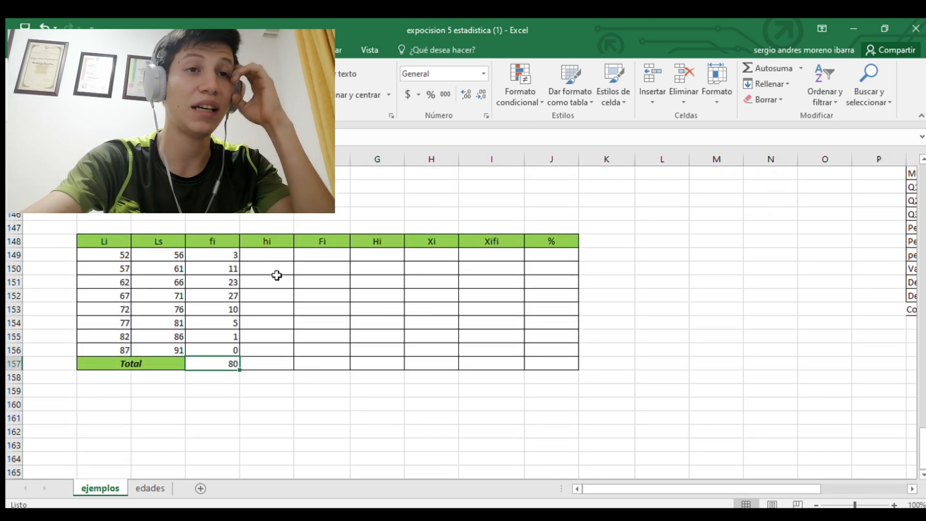
# Calculate the first relative frequency (hi) in E149 as =D149/D157 and fill the formula down to E156
pyautogui.click(281, 258)
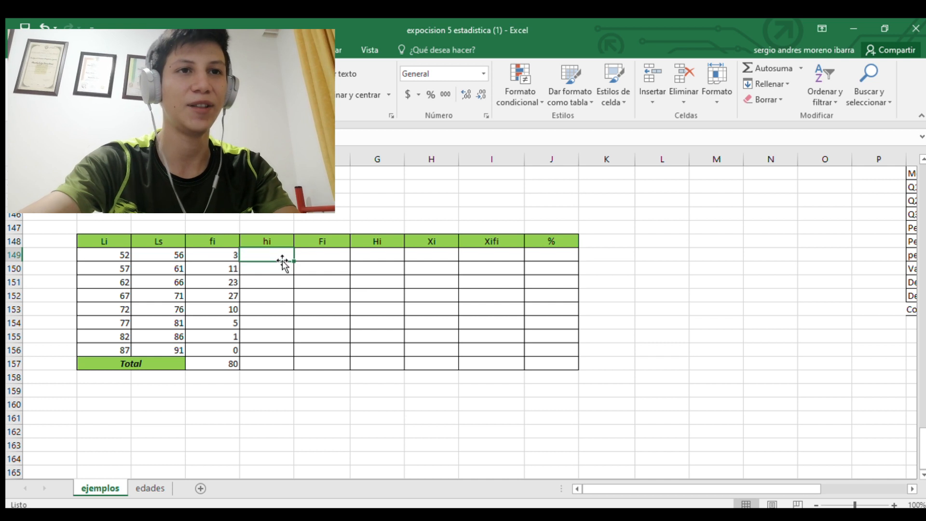
pyautogui.write('=')
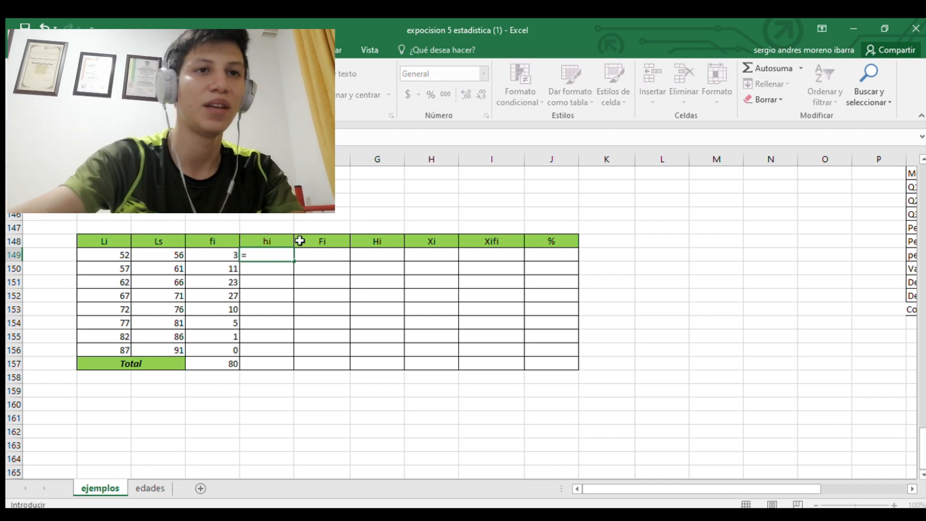
pyautogui.click(232, 257)
pyautogui.write('/')
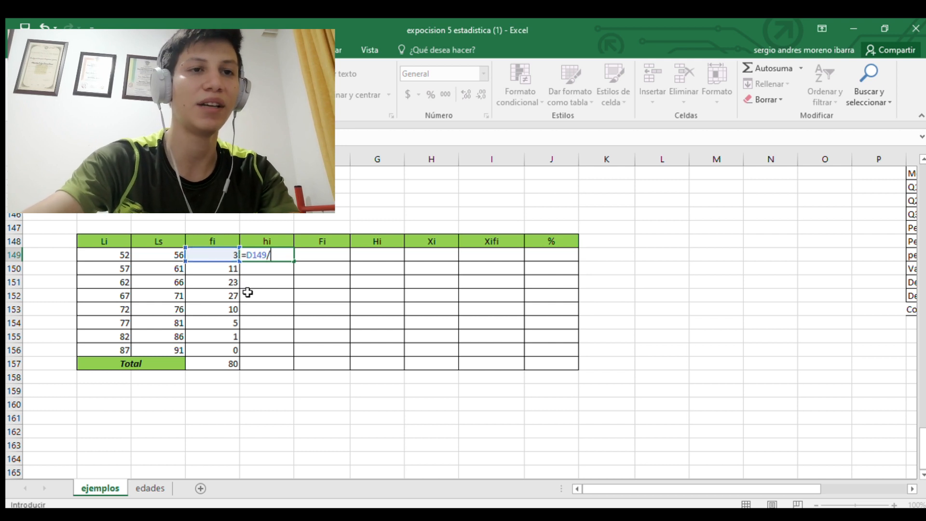
pyautogui.click(234, 359)
pyautogui.press('F4')
pyautogui.press('Return')
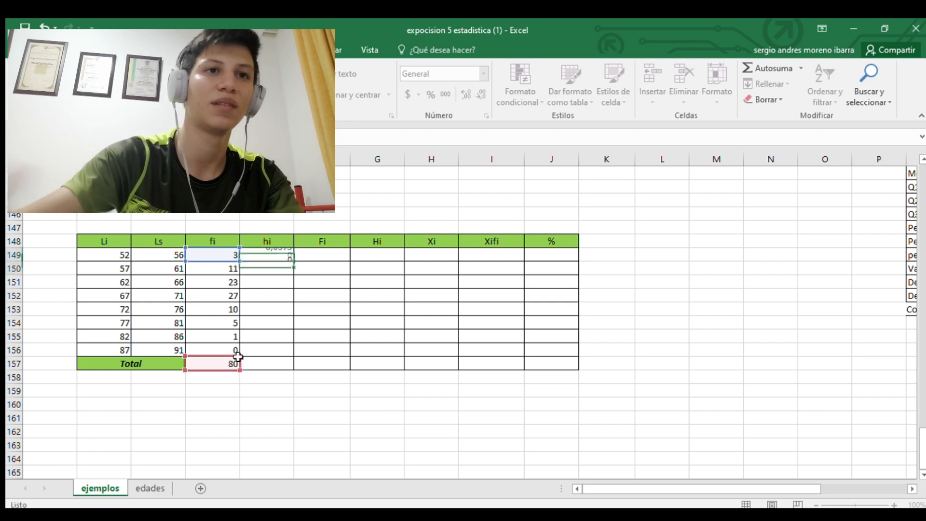
pyautogui.click(289, 254)
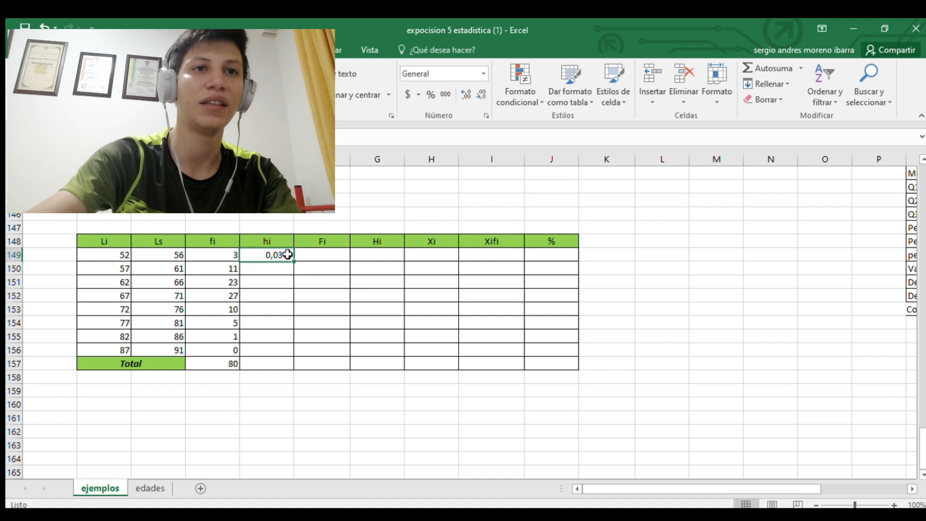
pyautogui.moveTo(294, 260); pyautogui.dragTo(300, 363)
# Make the total reference in E149 absolute, =D149/$D$157, and refill the hi column down to E156
pyautogui.doubleClick(288, 257)
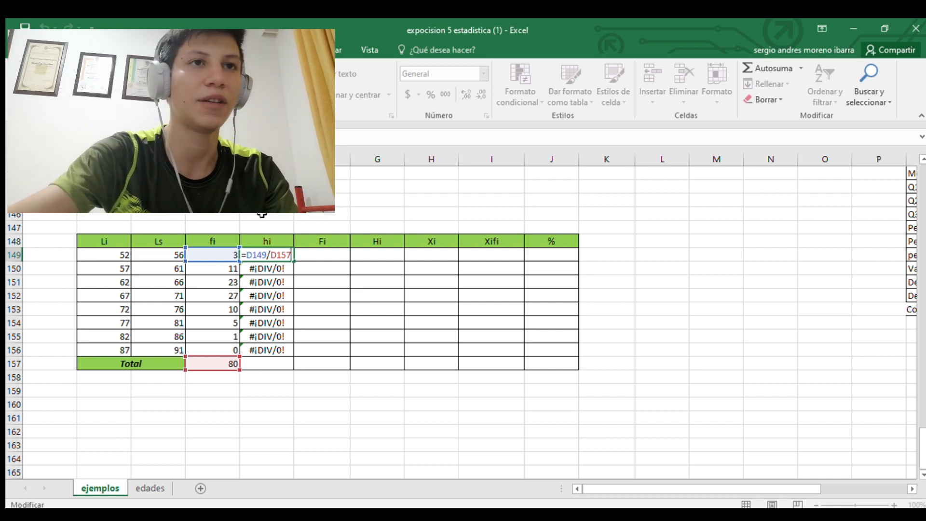
pyautogui.click(177, 137)
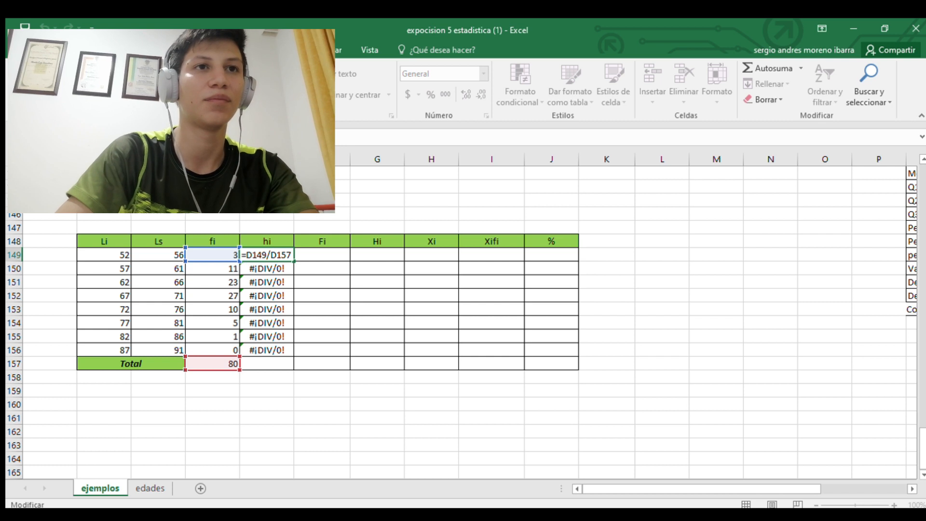
pyautogui.write('$D$')
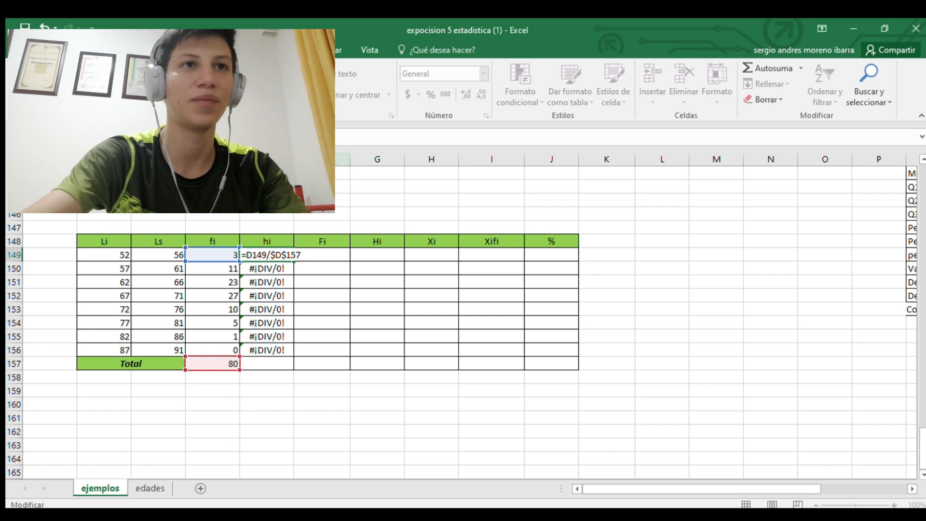
pyautogui.hotkey('ctrl', 'Return')
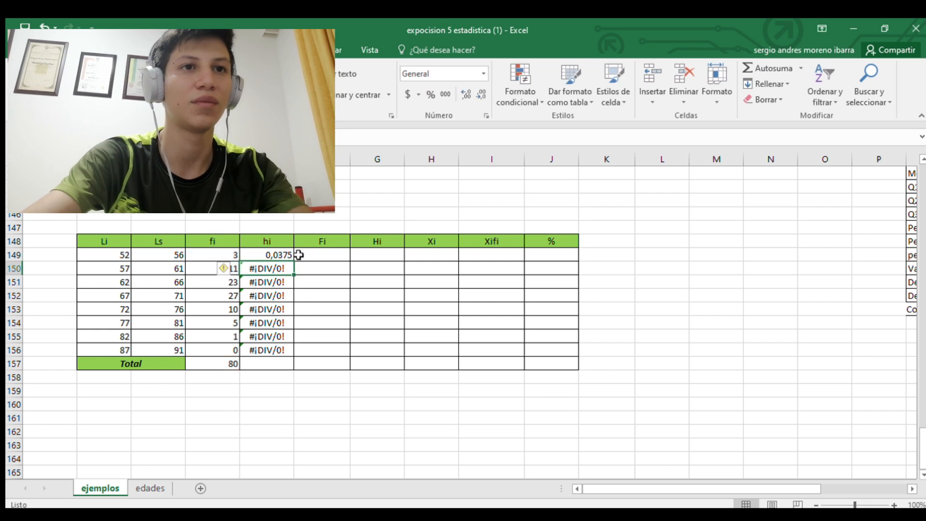
pyautogui.moveTo(293, 261); pyautogui.dragTo(300, 352)
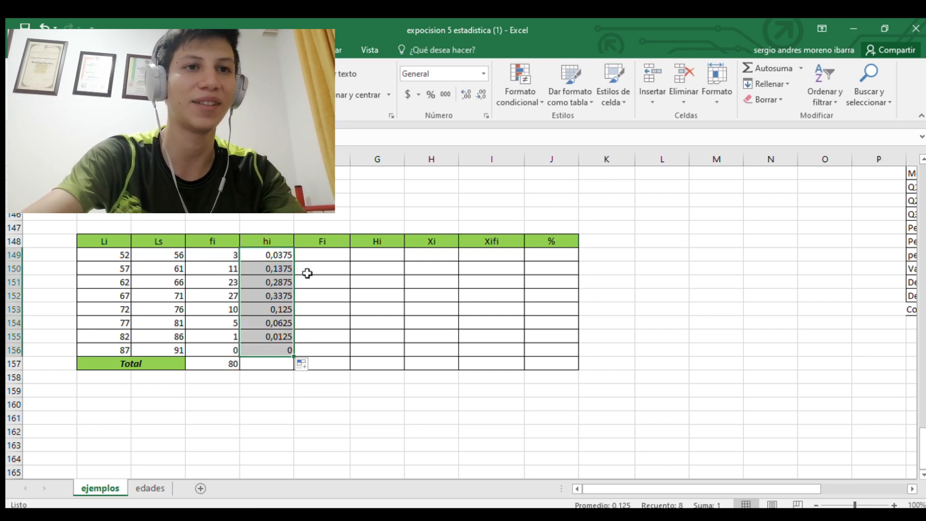
# Total the hi column in E157 with =SUMA(E149:E156)
pyautogui.click(289, 362)
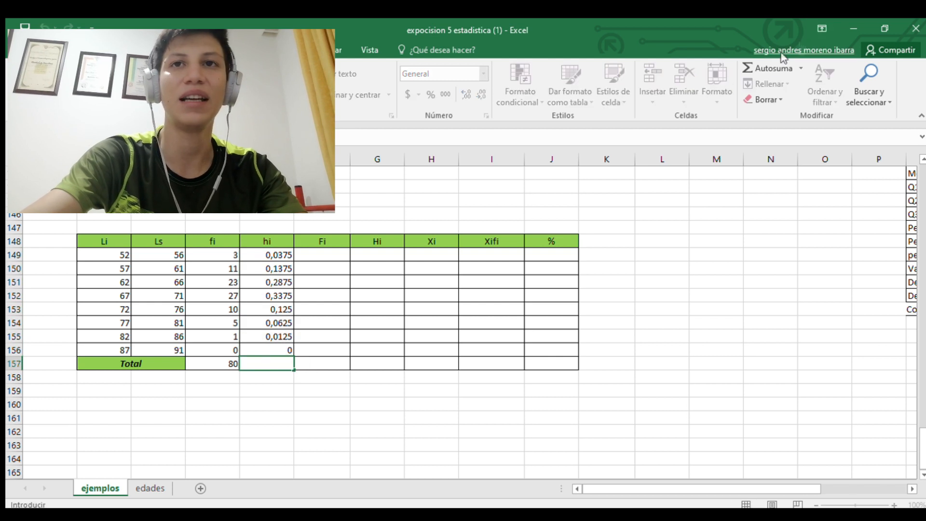
pyautogui.press('Escape')
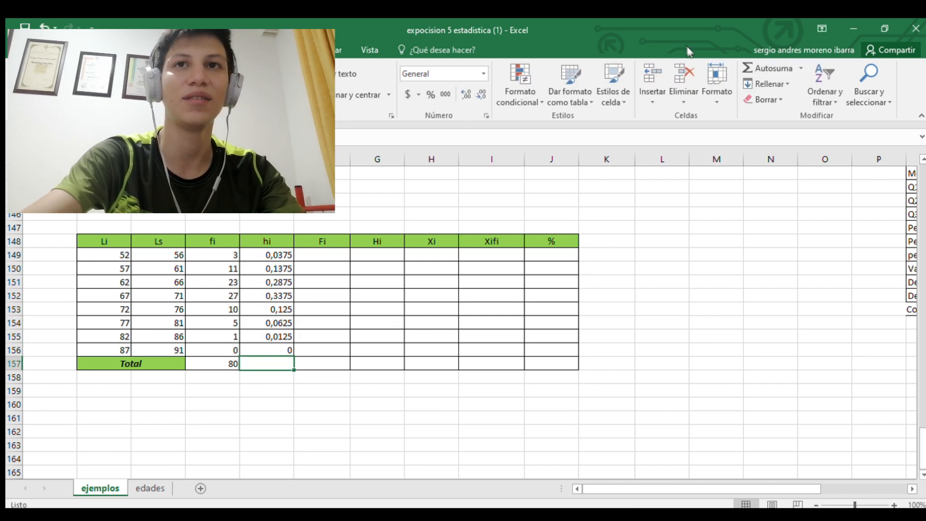
pyautogui.click(771, 68)
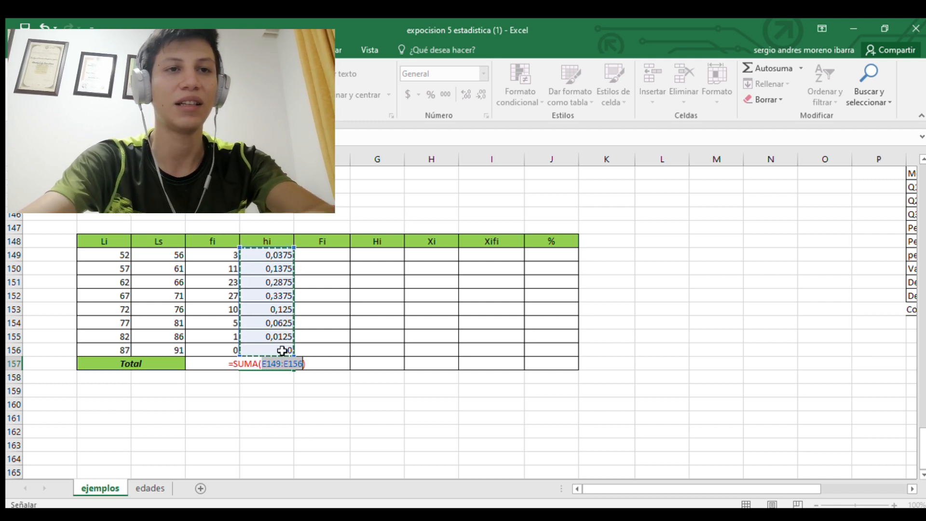
pyautogui.press('Return')
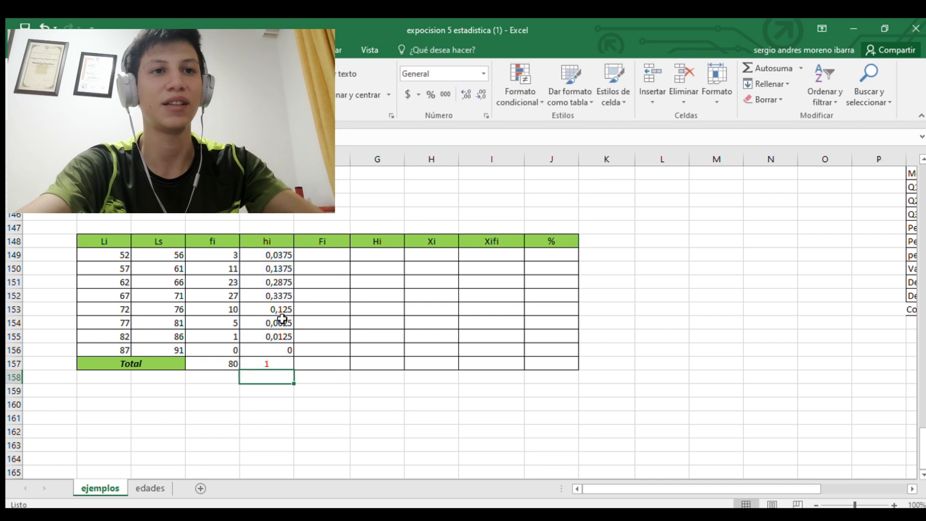
# Set the first cumulative frequency (Fi) in F149 equal to the first absolute frequency, =D149
pyautogui.click(332, 256)
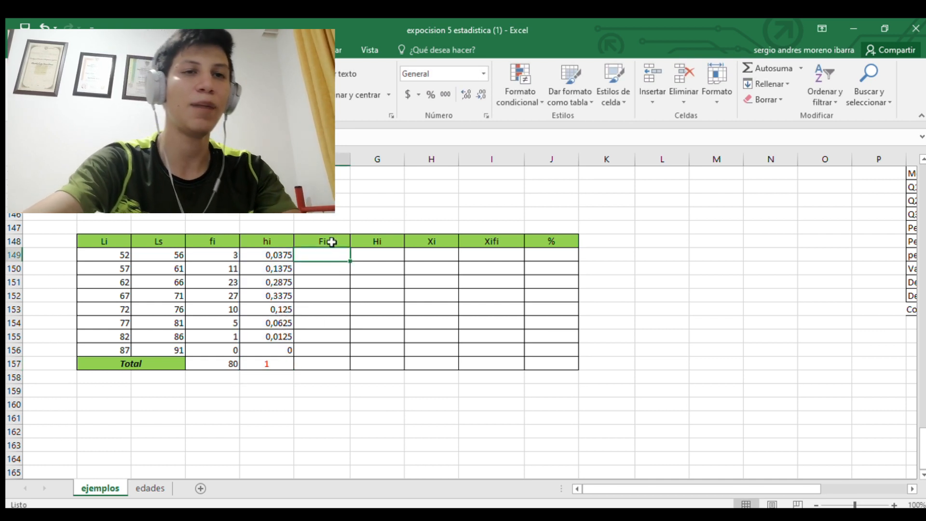
pyautogui.write('=')
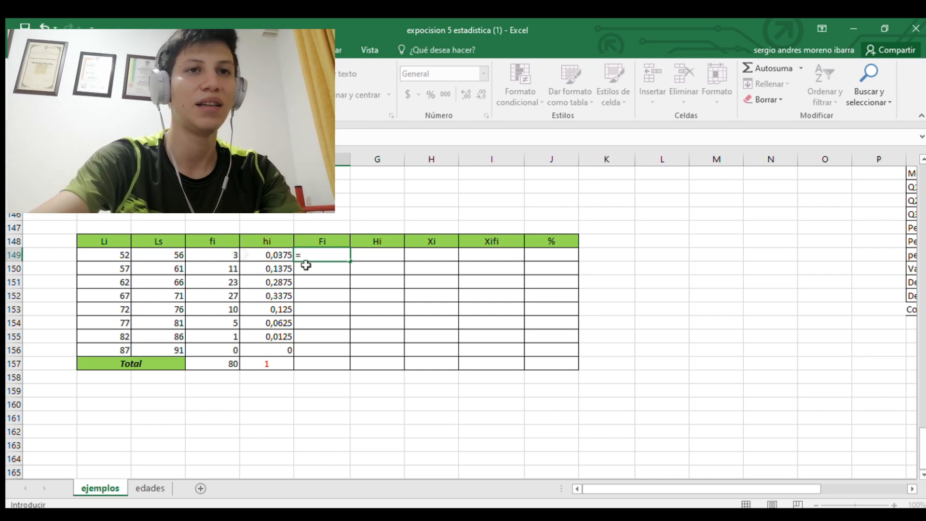
pyautogui.click(207, 254)
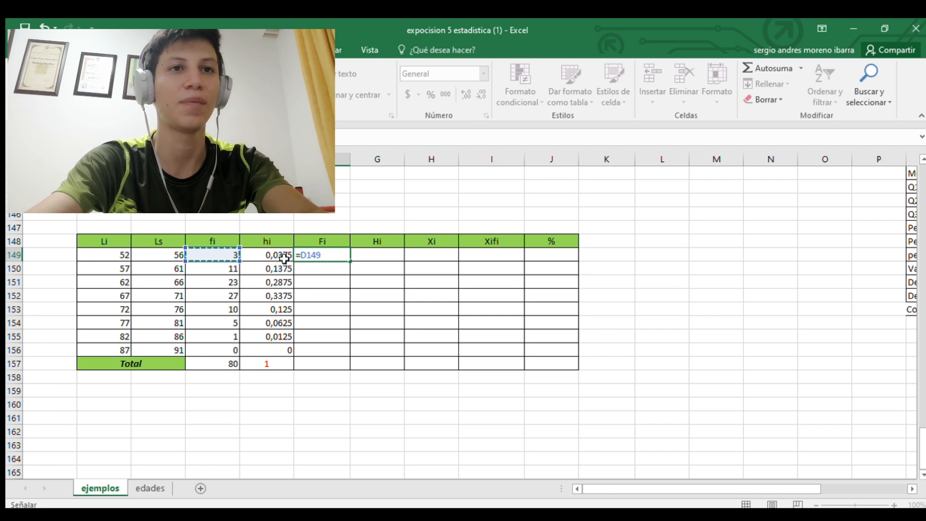
pyautogui.write('4')
pyautogui.press('BackSpace')
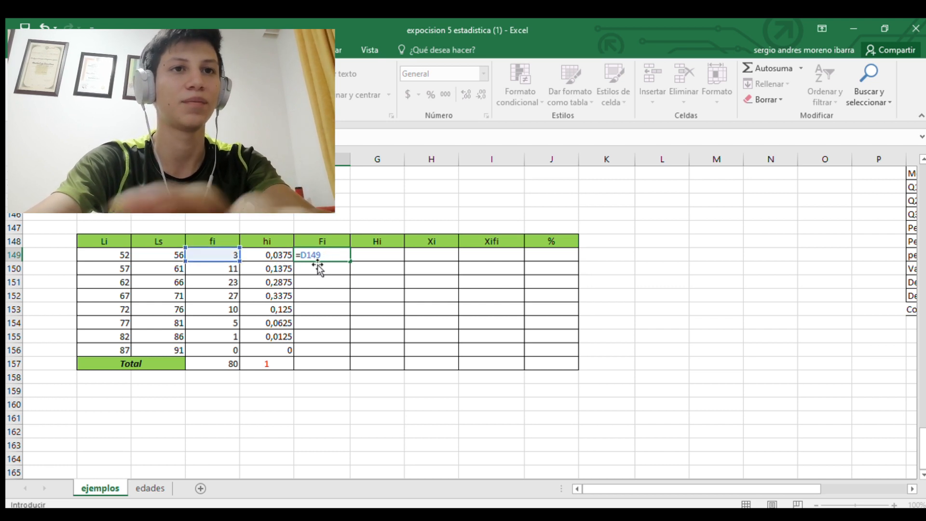
pyautogui.press('Return')
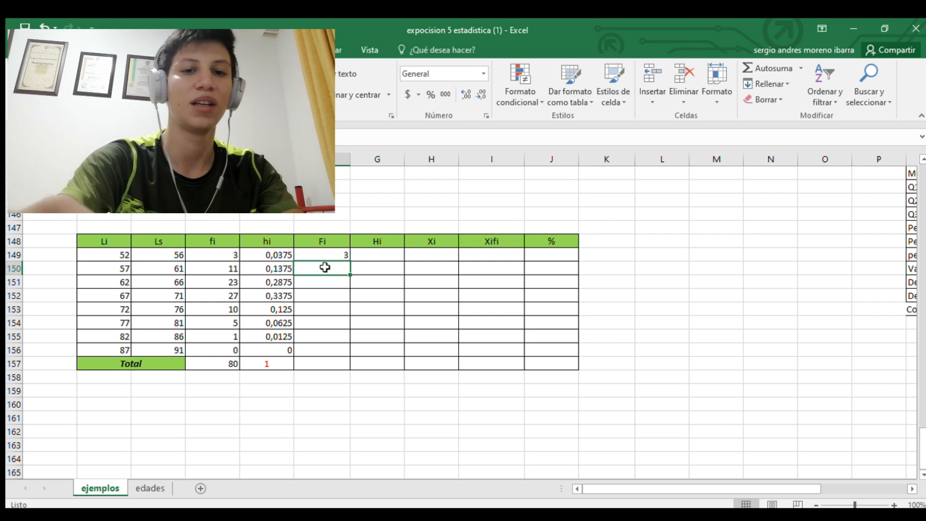
# Calculate the second cumulative frequency in F150 as =F149+D150 and fill the formula down to F156
pyautogui.write('=')
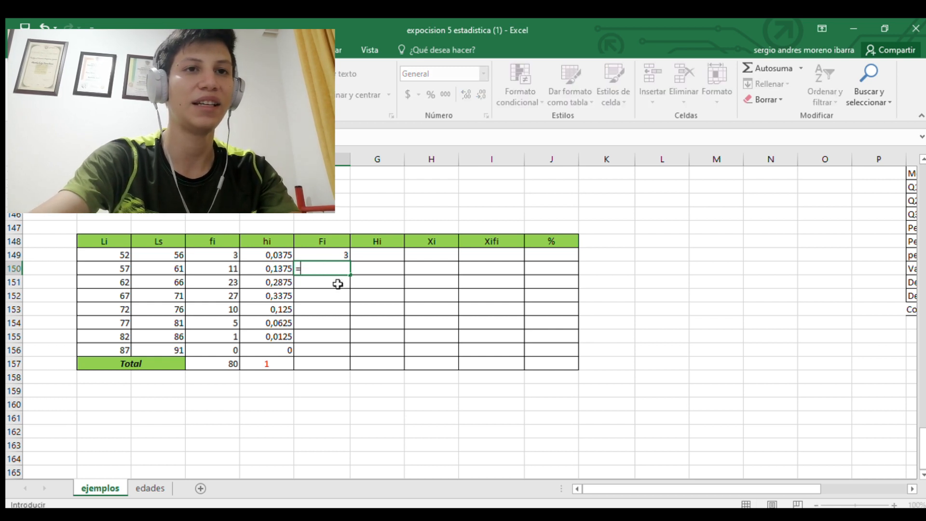
pyautogui.click(344, 256)
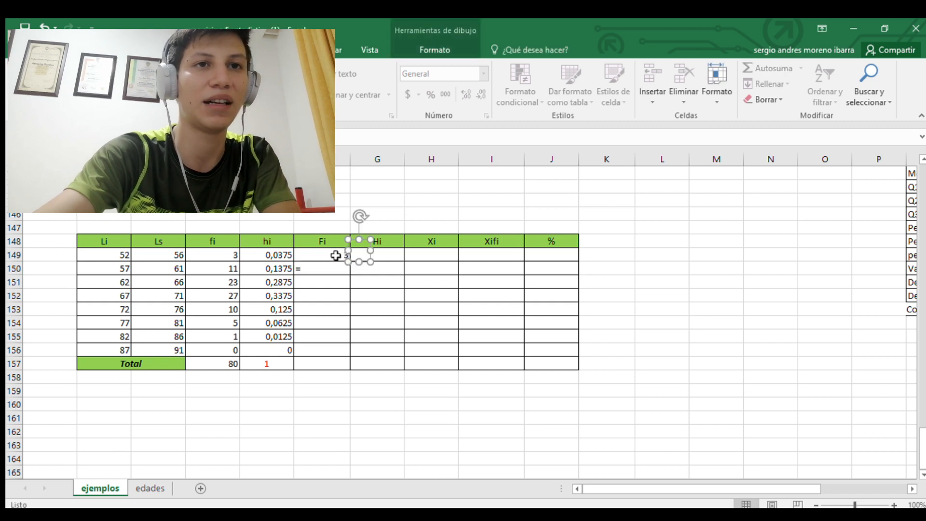
pyautogui.click(335, 255)
pyautogui.click(327, 269)
pyautogui.doubleClick(327, 269)
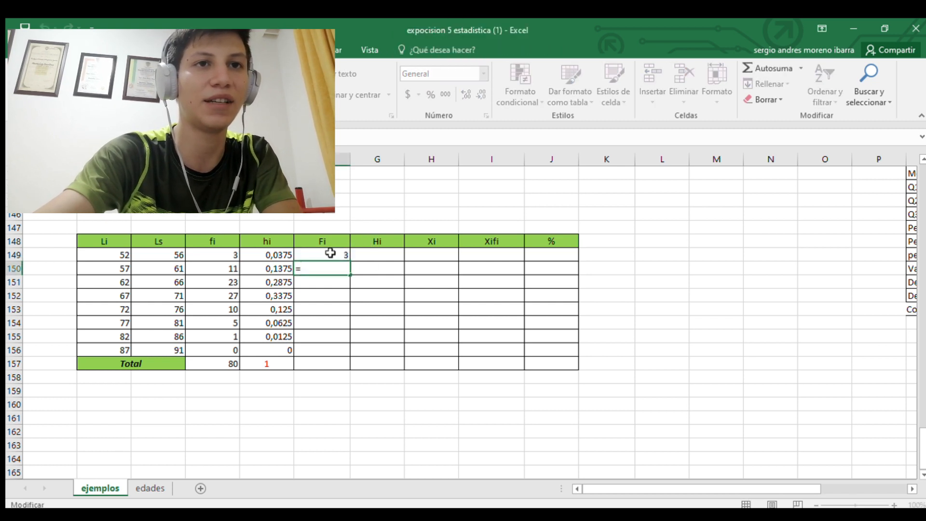
pyautogui.click(330, 253)
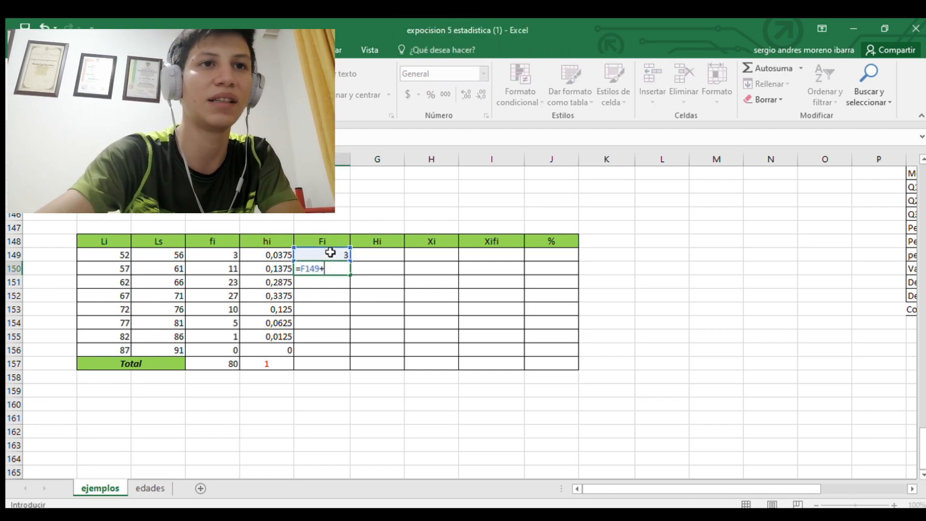
pyautogui.click(230, 272)
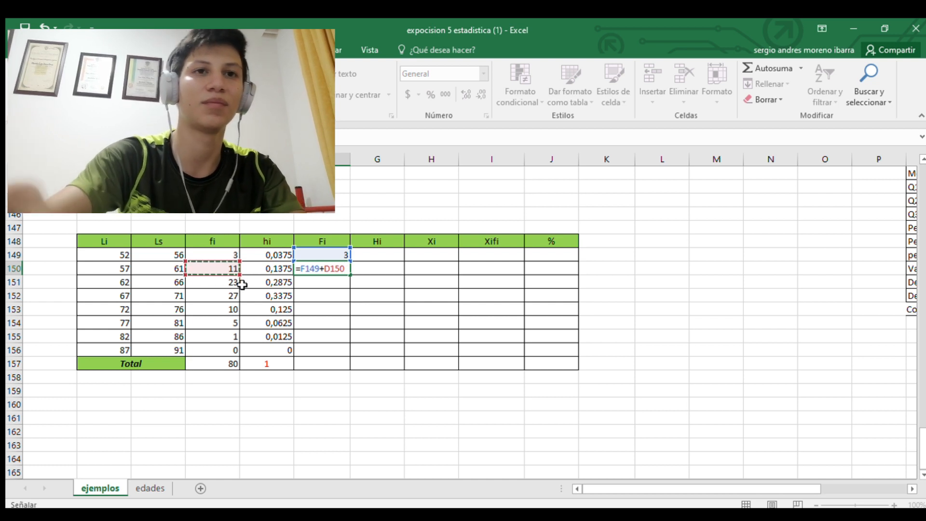
pyautogui.press('Return')
pyautogui.click(340, 268)
pyautogui.moveTo(350, 274); pyautogui.dragTo(354, 353)
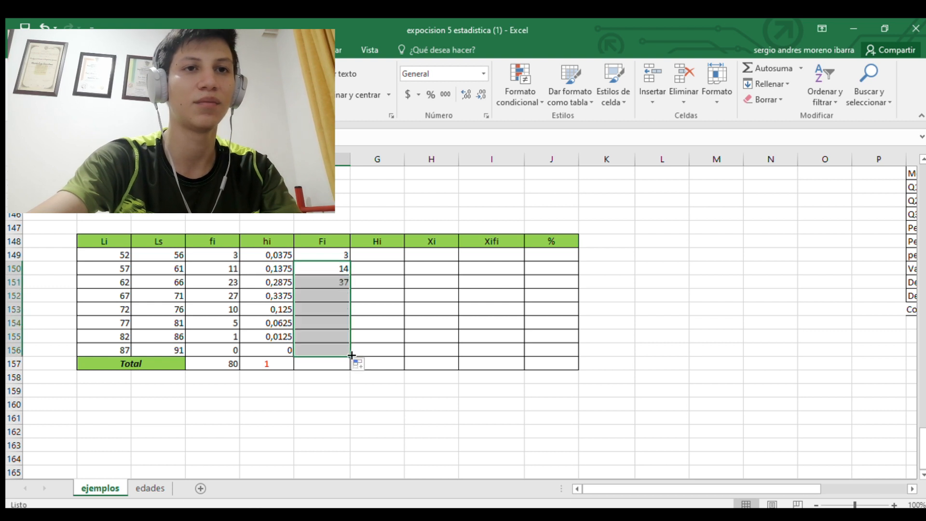
# Fill the cumulative relative frequency (Hi) cells G149:G156 by copying the Fi formulas from F149:F156
pyautogui.click(388, 256)
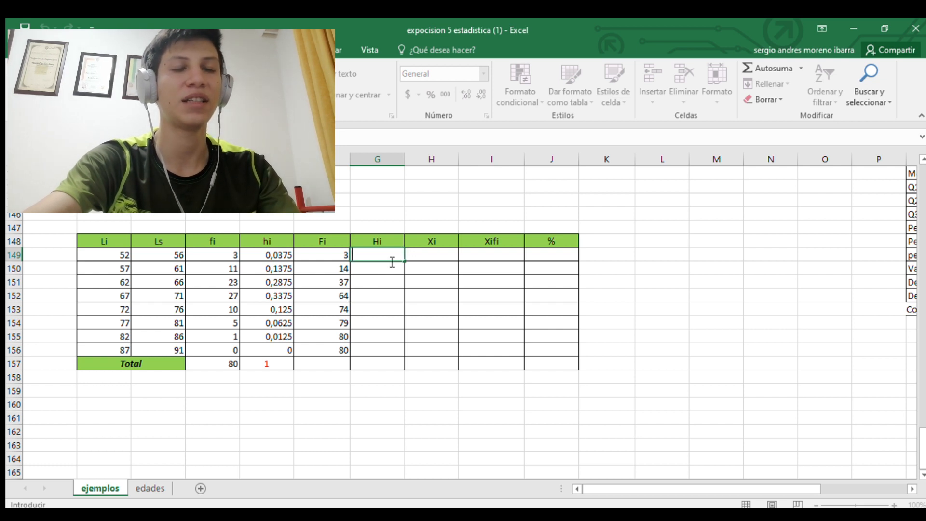
pyautogui.moveTo(340, 257); pyautogui.dragTo(345, 348)
pyautogui.hotkey('ctrl', 'c')
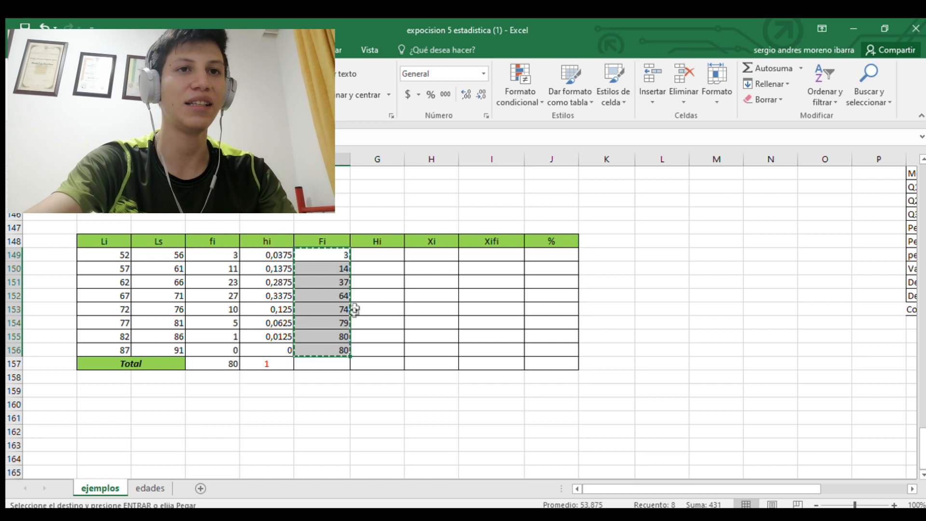
pyautogui.click(379, 255)
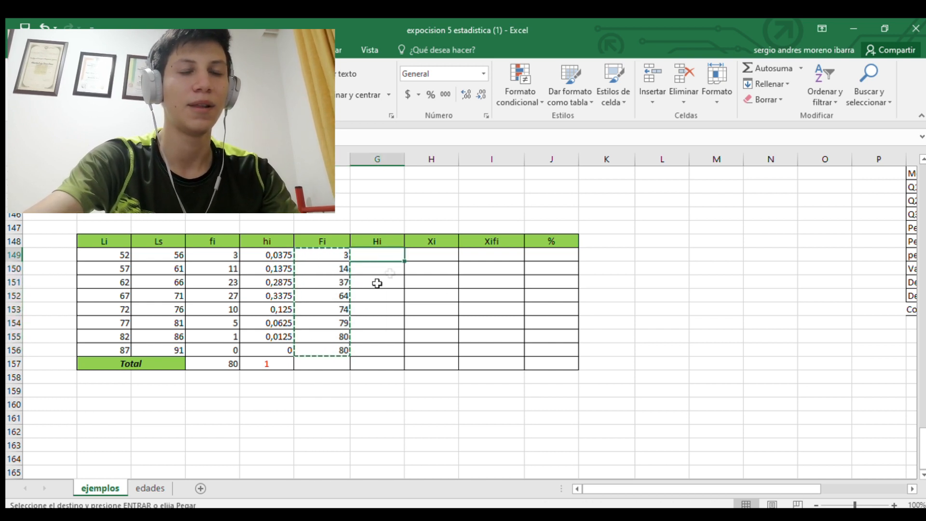
pyautogui.hotkey('ctrl', 'v')
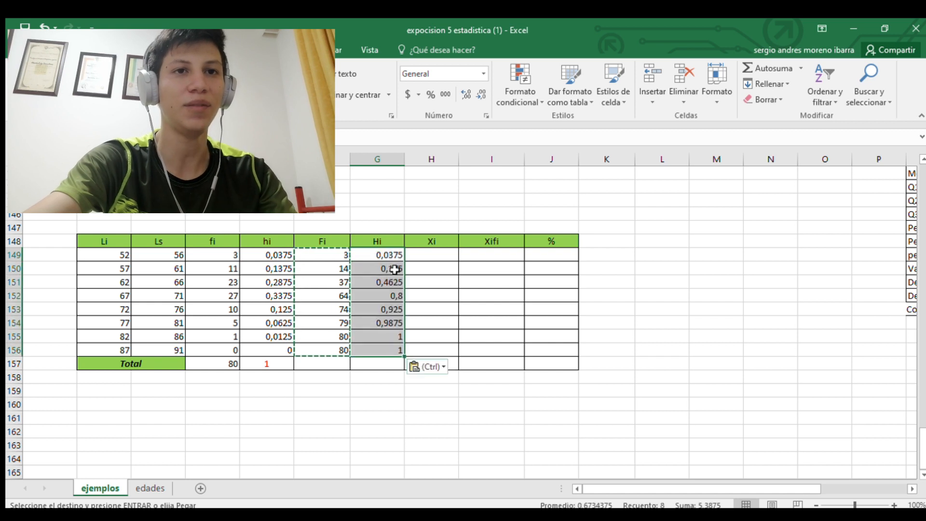
pyautogui.click(394, 255)
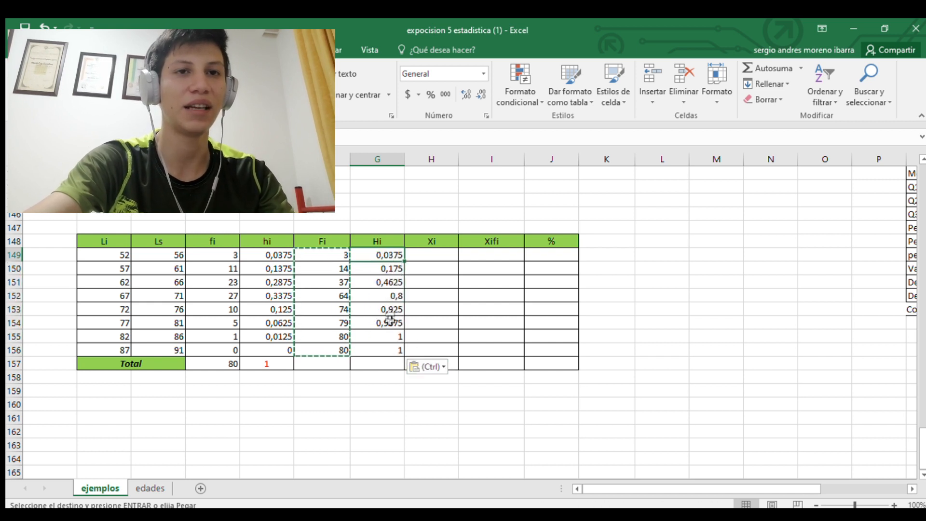
# Calculate the first class mark (Xi) in H149 as =(C149+B149)/2 and fill the formula down to H156
pyautogui.click(430, 260)
pyautogui.click(439, 258)
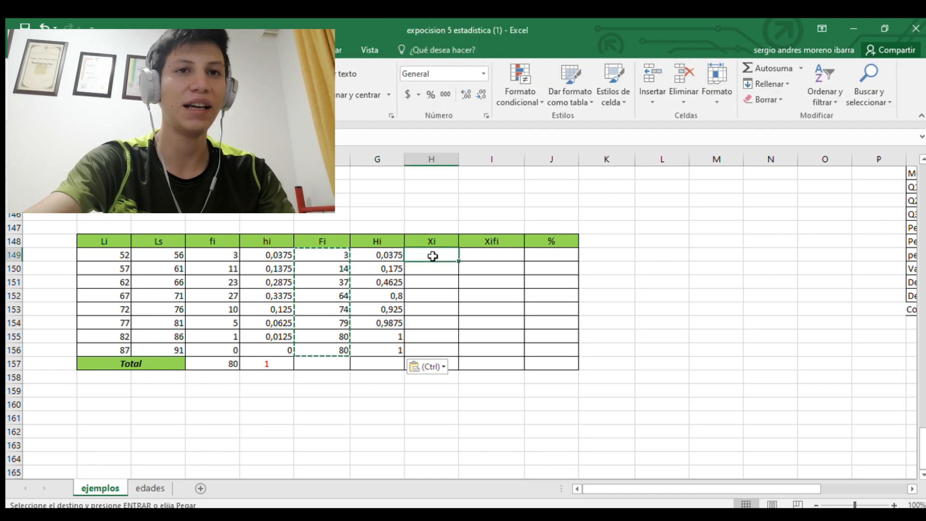
pyautogui.doubleClick(434, 257)
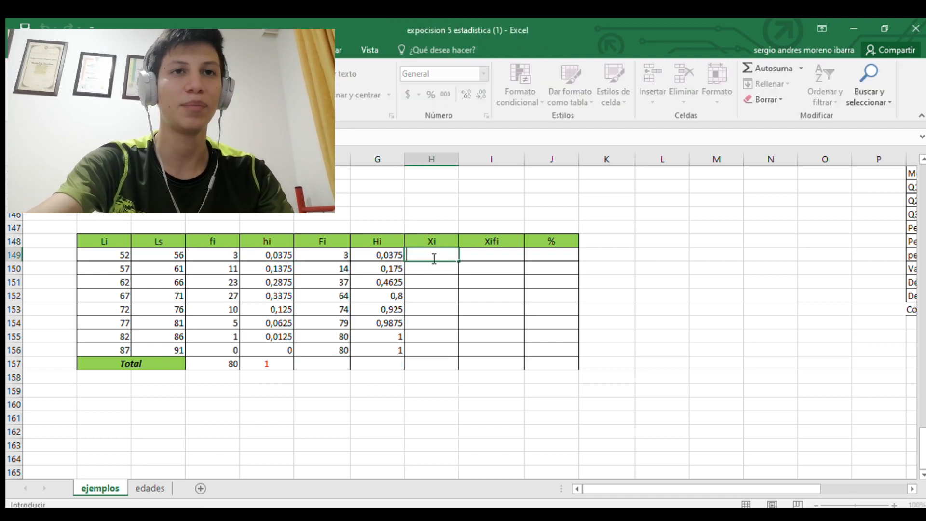
pyautogui.scroll(2, 435, 296)
pyautogui.scroll(-2, 465, 290)
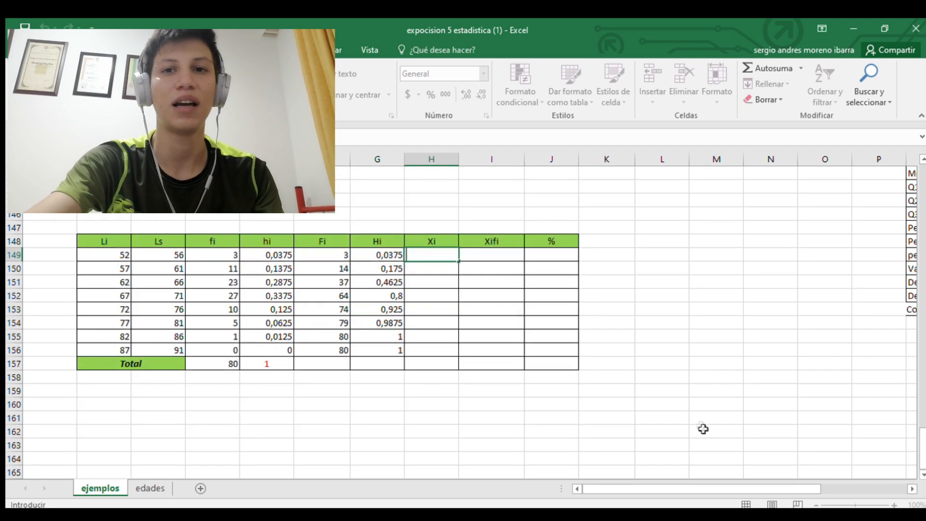
pyautogui.moveTo(756, 487); pyautogui.dragTo(820, 482)
pyautogui.scroll(2, 800, 347)
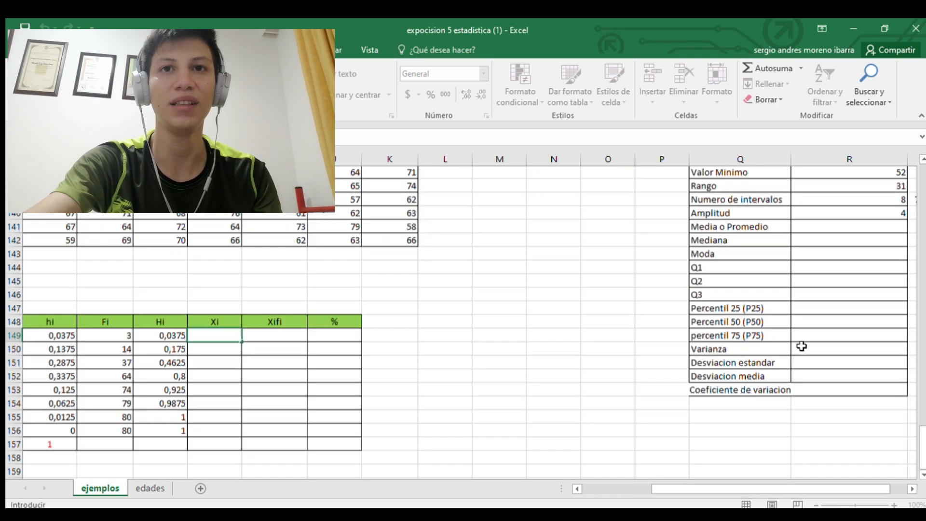
pyautogui.scroll(-2, 777, 294)
pyautogui.moveTo(768, 486); pyautogui.dragTo(632, 468)
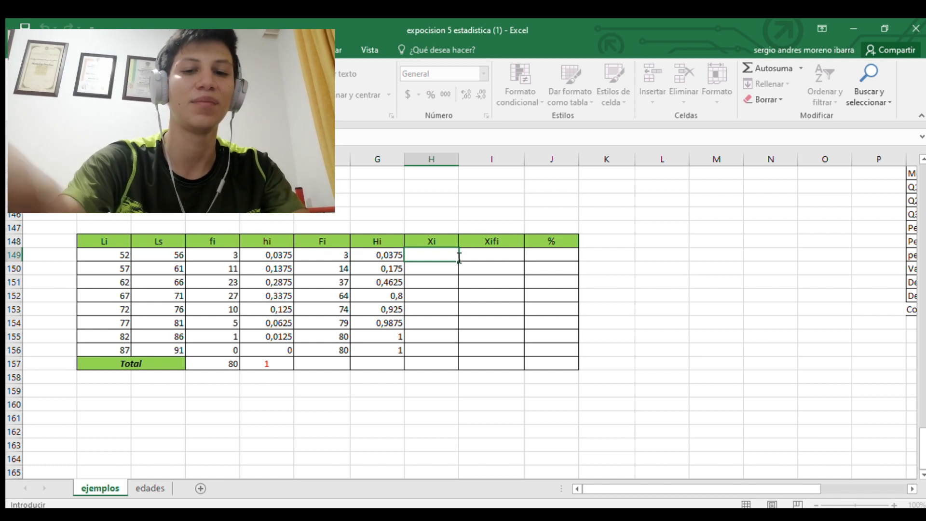
pyautogui.write('=')
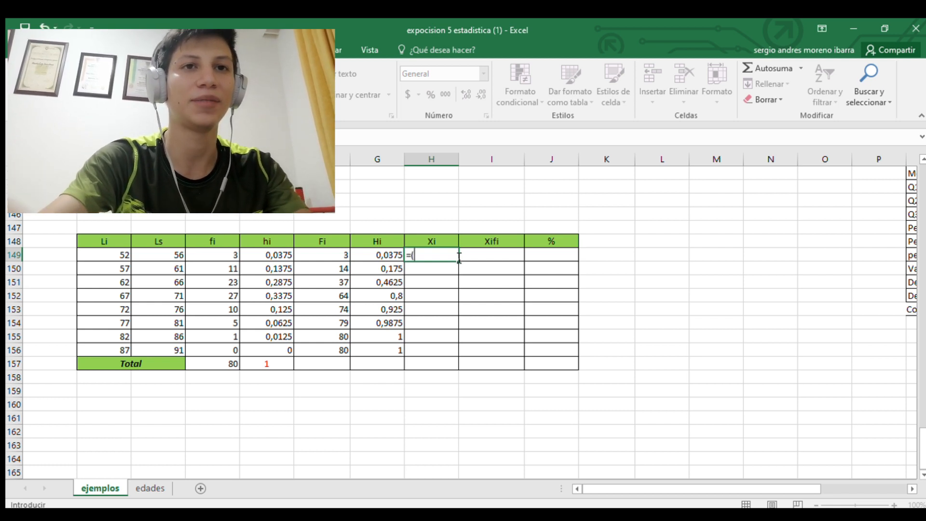
pyautogui.write('(')
pyautogui.click(177, 255)
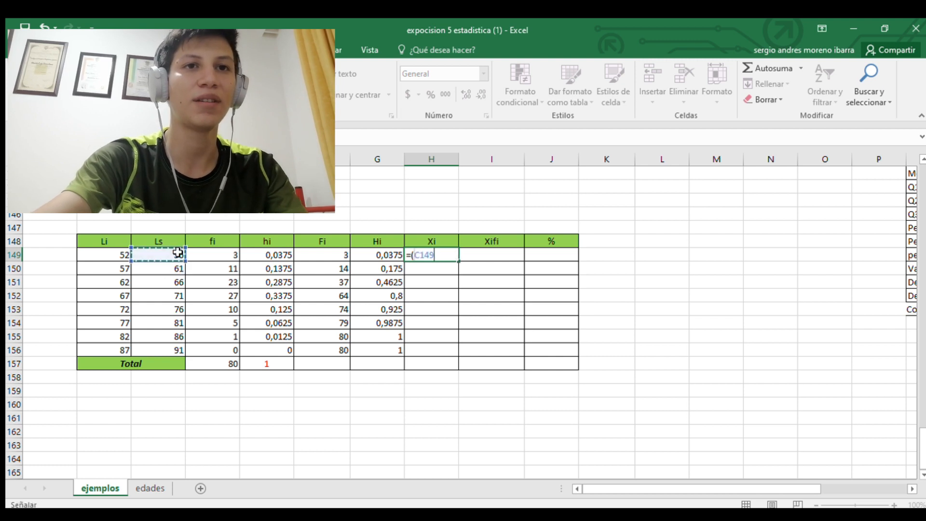
pyautogui.write('+')
pyautogui.click(125, 256)
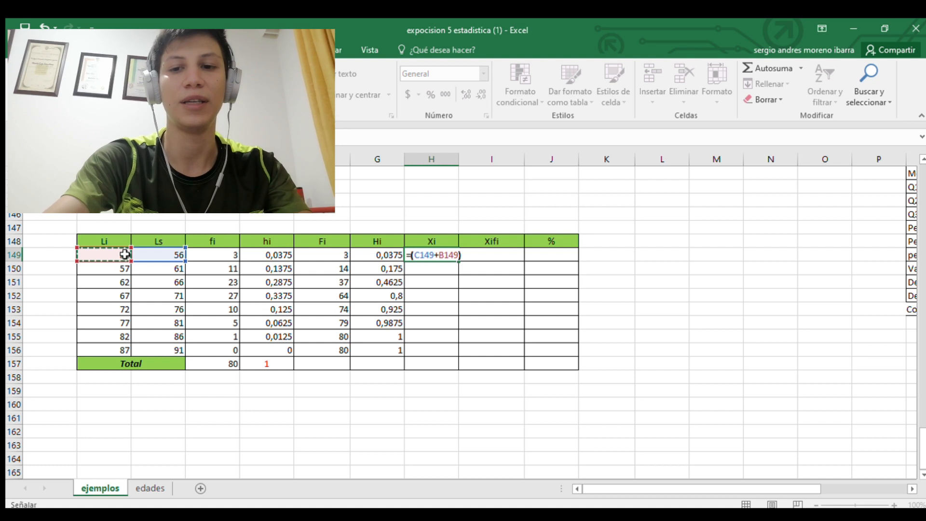
pyautogui.write(')')
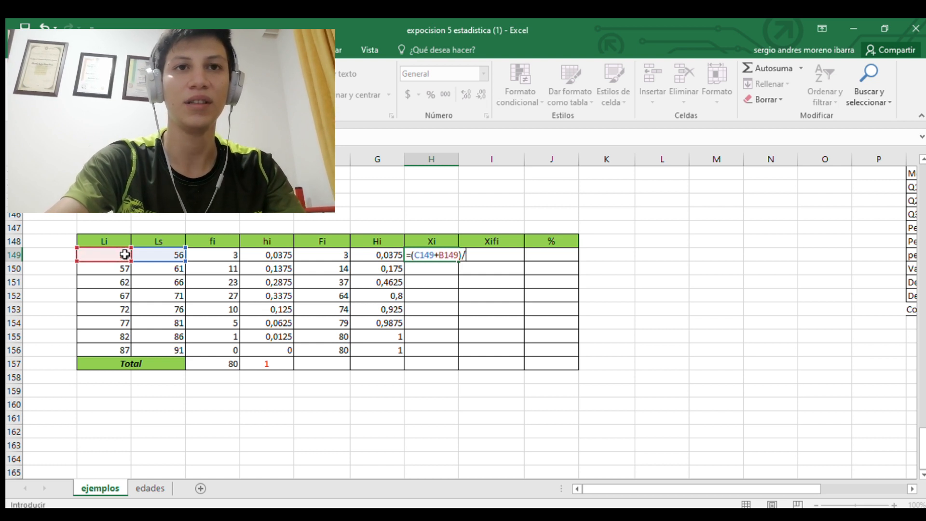
pyautogui.press('Return')
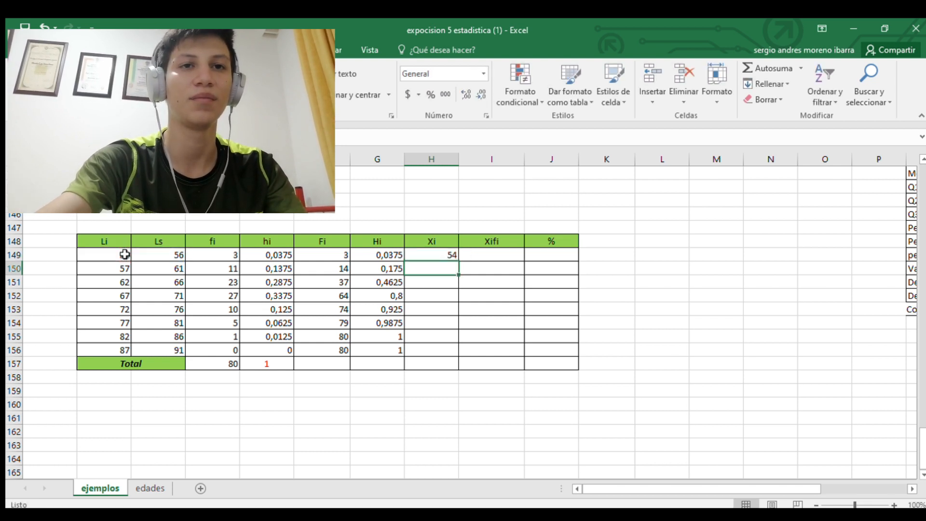
pyautogui.click(443, 256)
pyautogui.moveTo(457, 264); pyautogui.dragTo(448, 350)
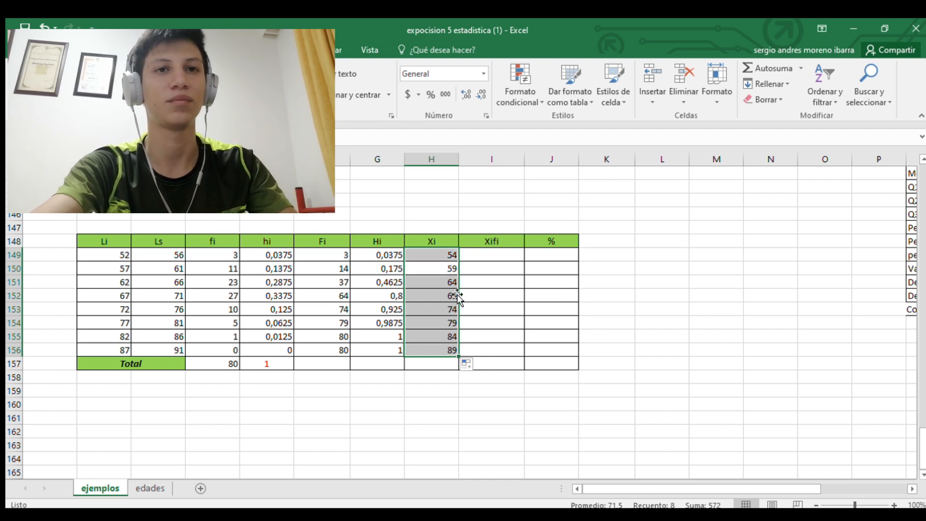
# Calculate the first Xifi product in I149 as =H149*D149 and fill the formula down to I156
pyautogui.click(477, 274)
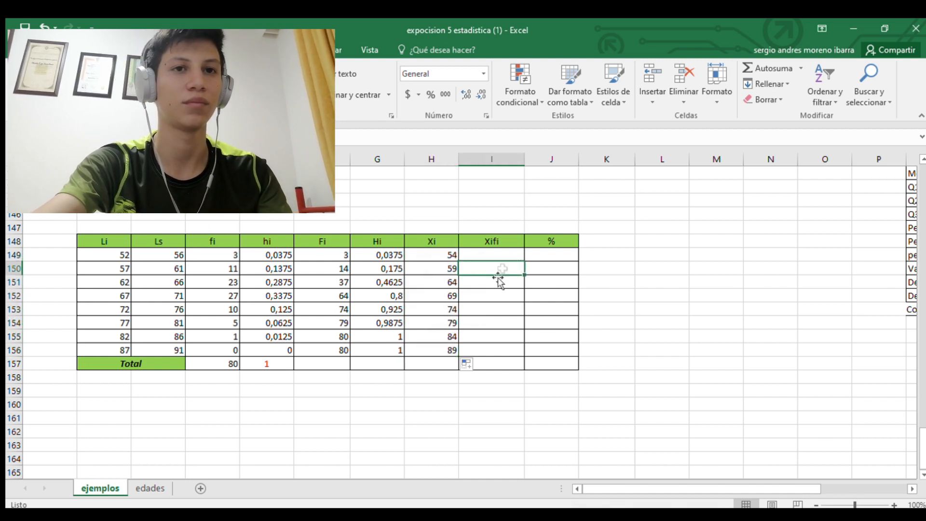
pyautogui.doubleClick(515, 257)
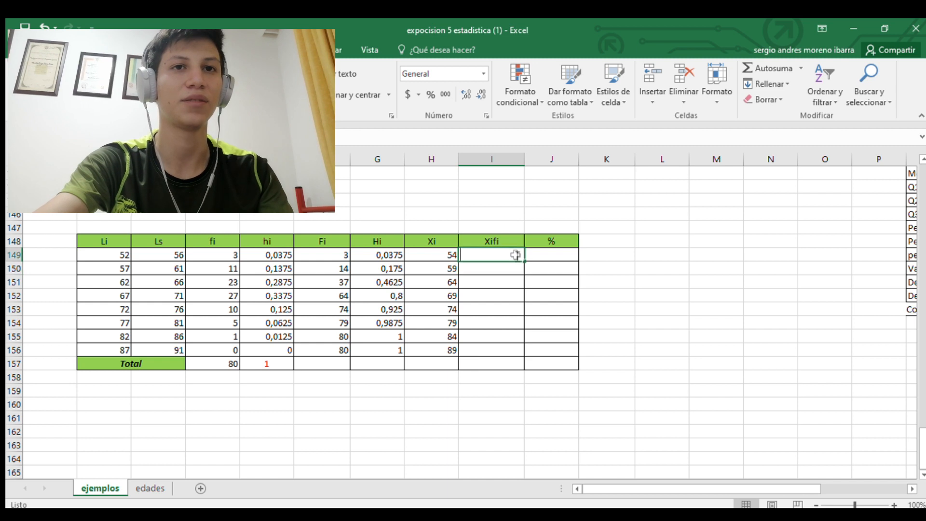
pyautogui.write('=')
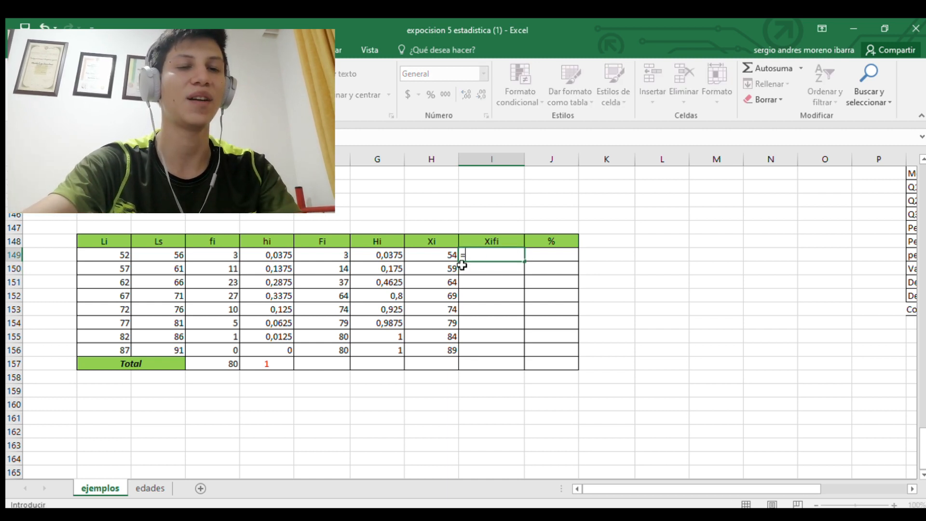
pyautogui.click(445, 257)
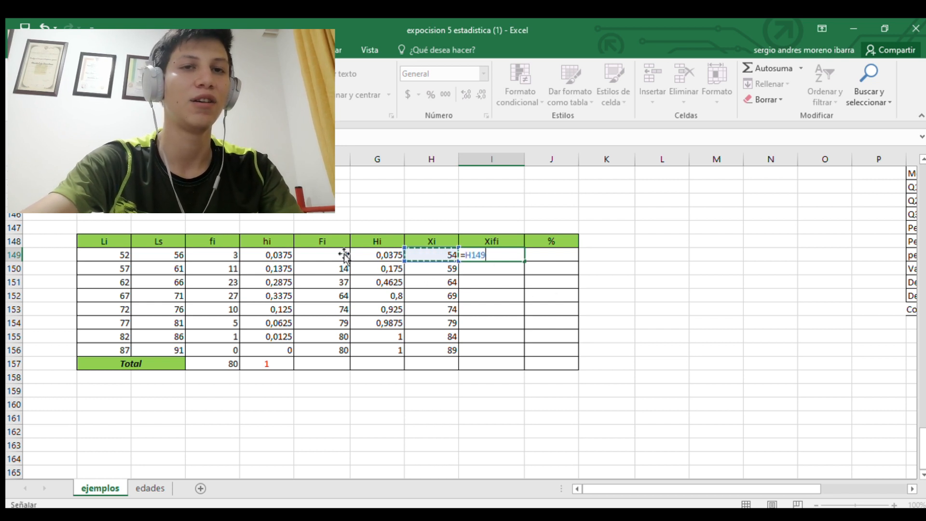
pyautogui.write('*')
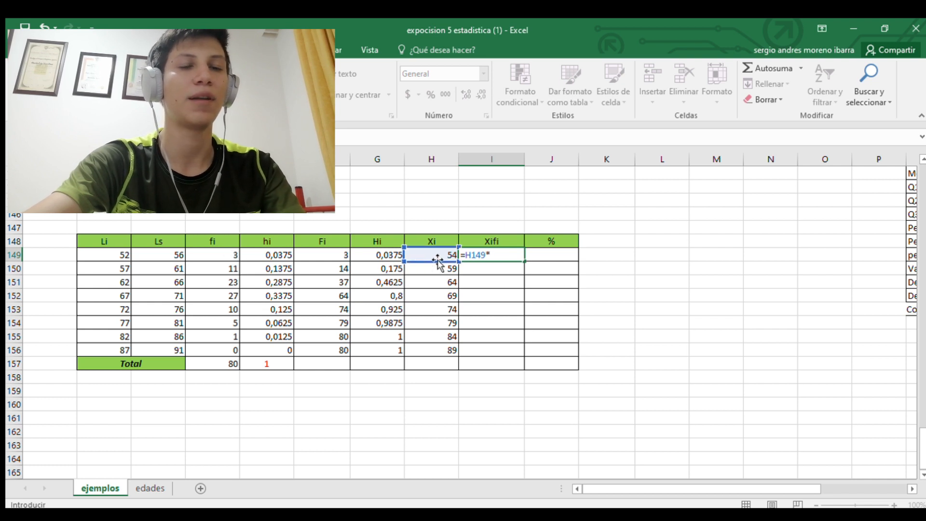
pyautogui.click(229, 255)
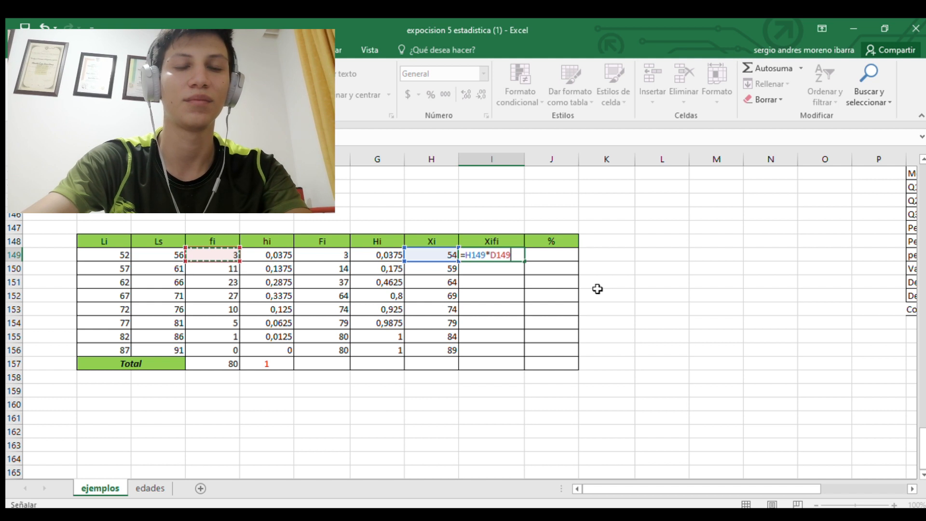
pyautogui.press('Return')
pyautogui.click(518, 257)
pyautogui.moveTo(524, 260); pyautogui.dragTo(524, 355)
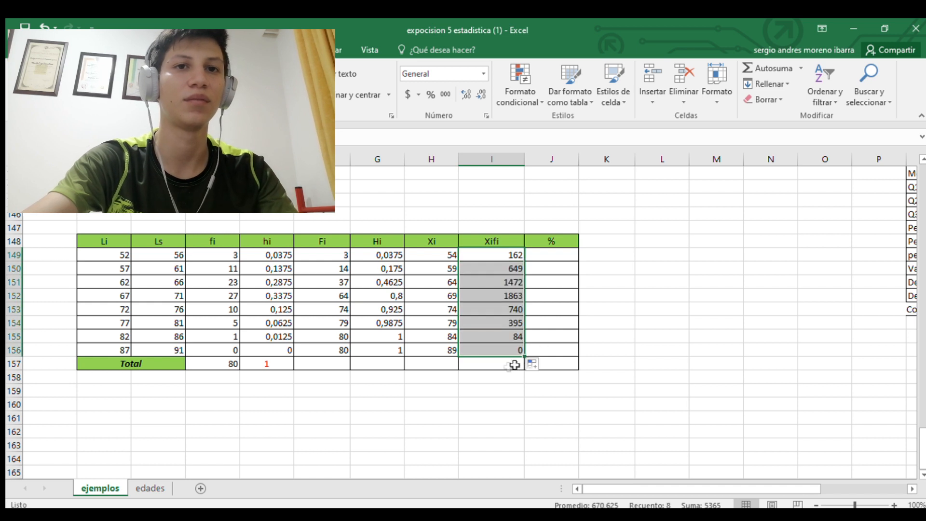
# Total the Xifi column in I157 with =SUMA(I149:I156)
pyautogui.doubleClick(515, 363)
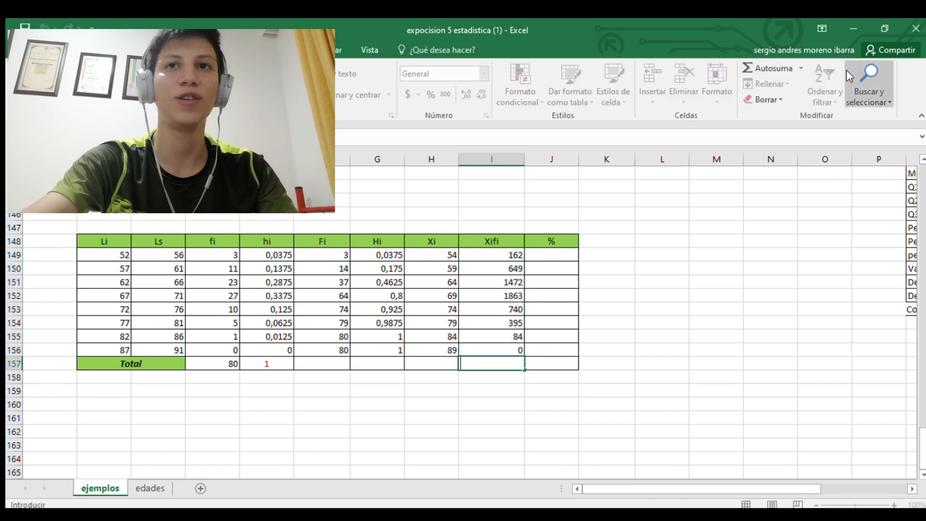
pyautogui.press('Escape')
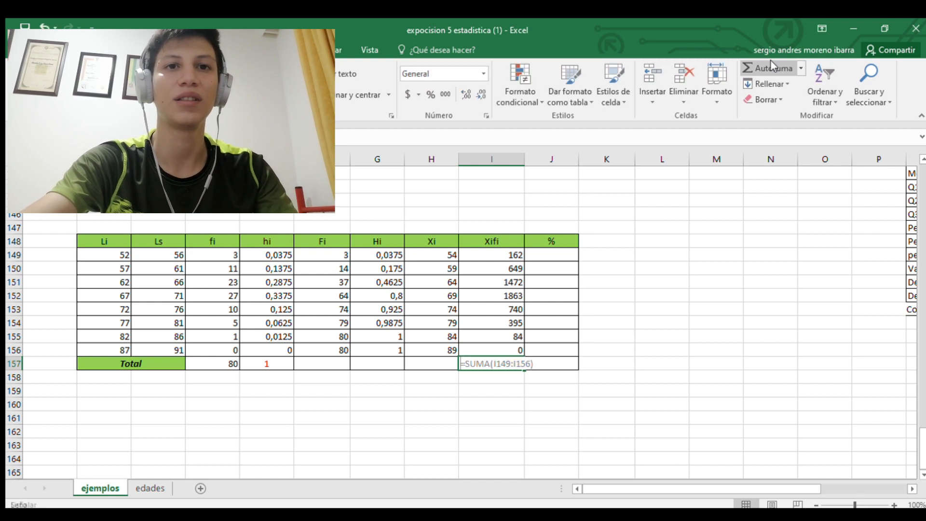
pyautogui.click(770, 63)
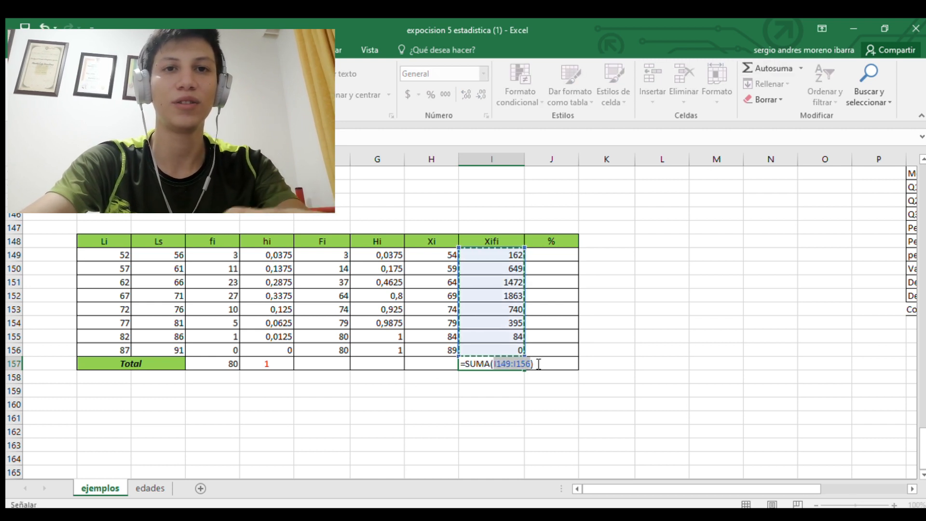
pyautogui.press('Return')
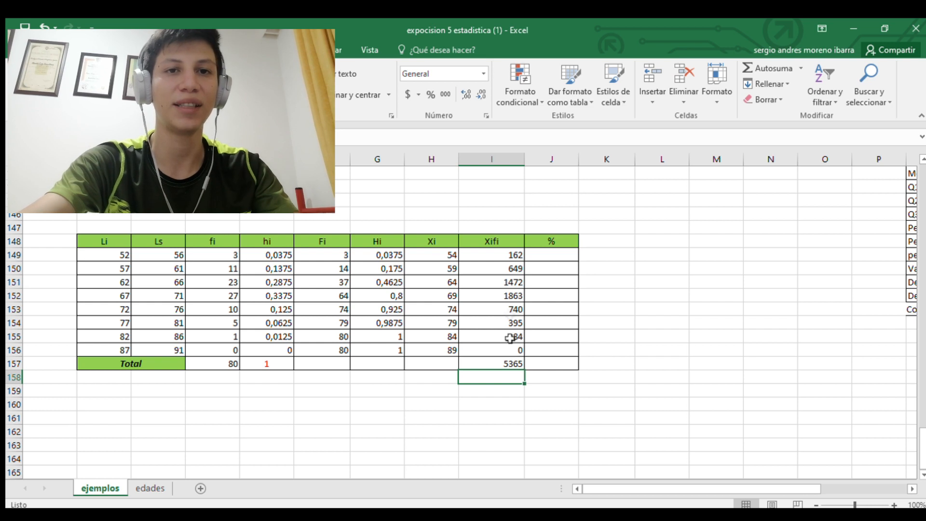
# Calculate the first % value in J149 as =D149/D$157 and fill the formula down to J156
pyautogui.doubleClick(557, 256)
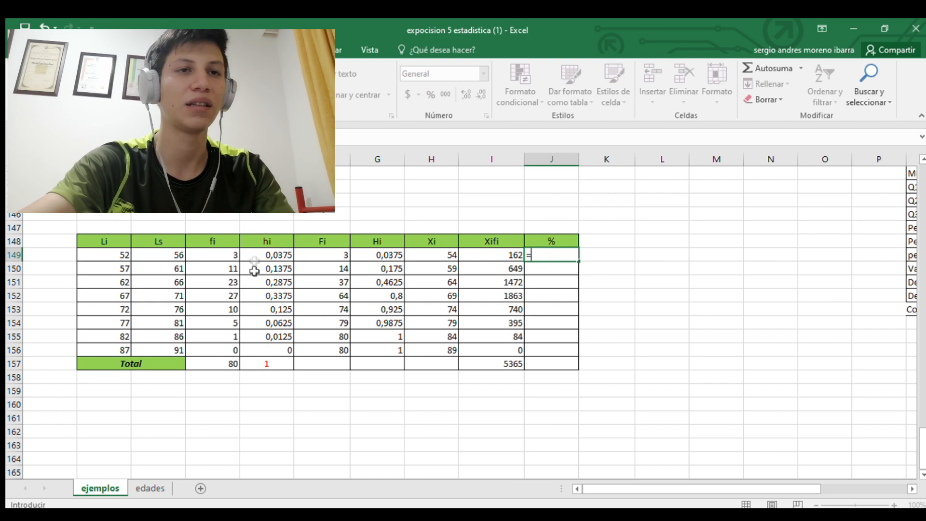
pyautogui.click(227, 259)
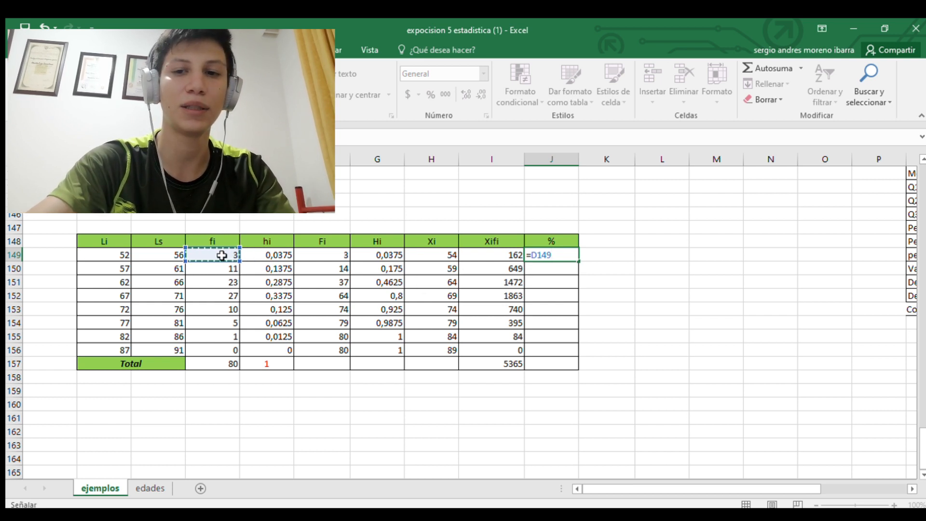
pyautogui.write('/')
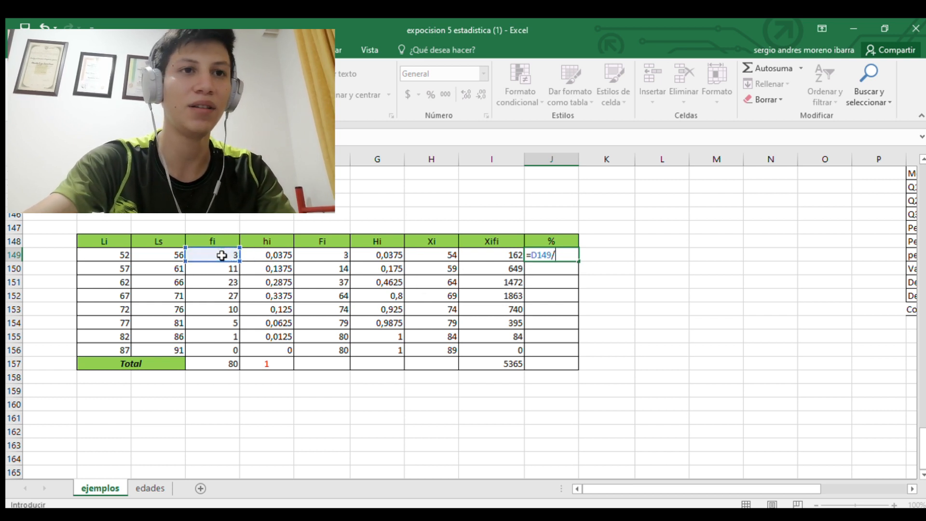
pyautogui.click(226, 361)
pyautogui.click(561, 259)
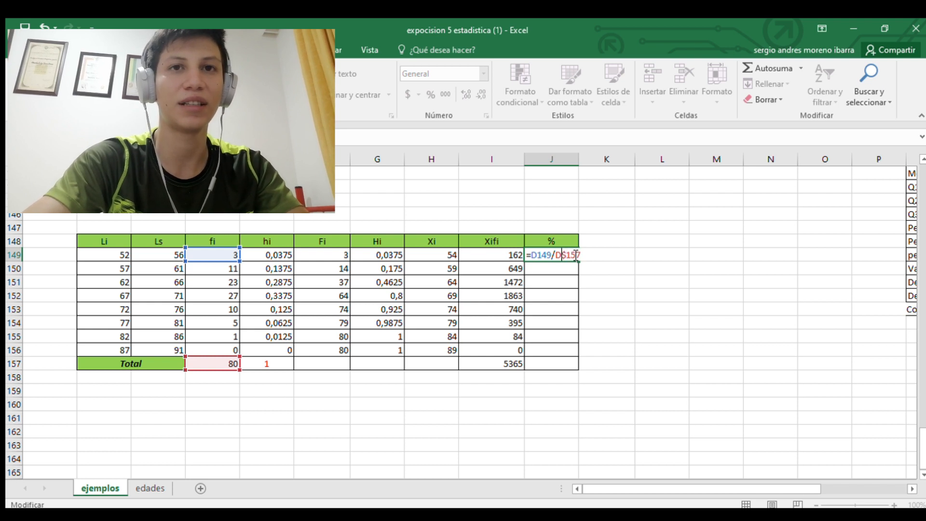
pyautogui.press('Return')
pyautogui.click(560, 256)
pyautogui.moveTo(578, 263); pyautogui.dragTo(572, 363)
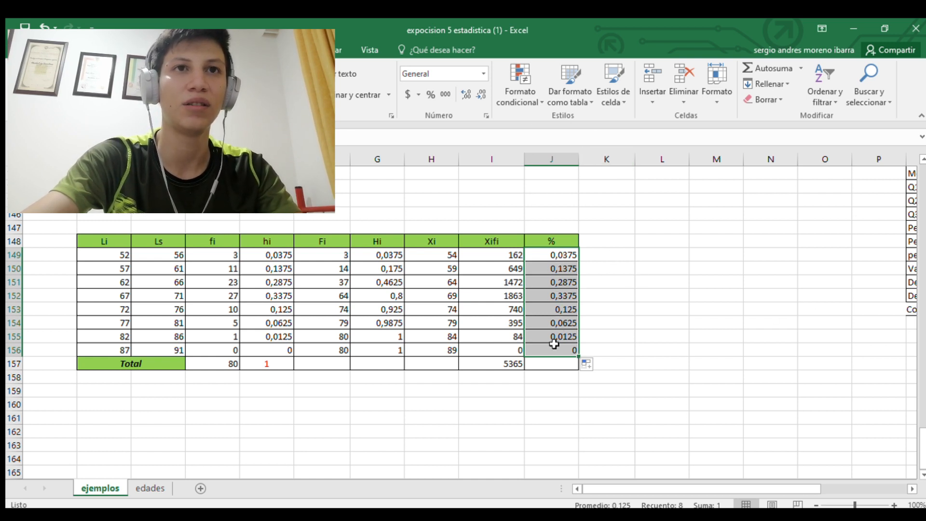
# Format the % column values in J149:J156 as percentages
pyautogui.click(429, 95)
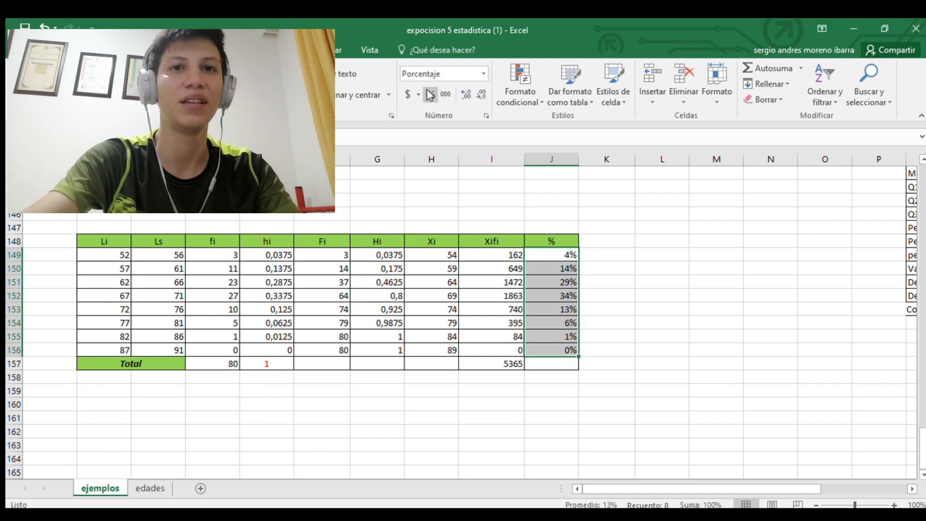
pyautogui.click(589, 281)
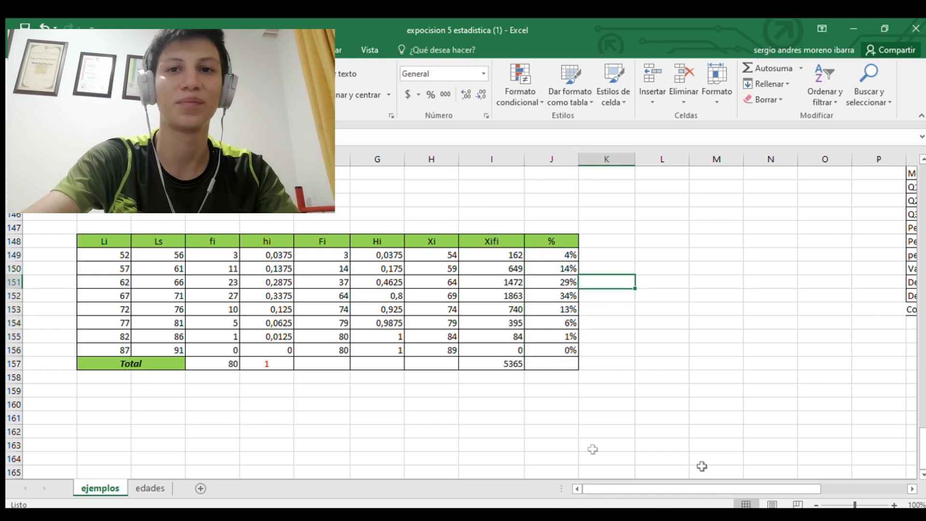
pyautogui.moveTo(770, 489); pyautogui.dragTo(840, 490)
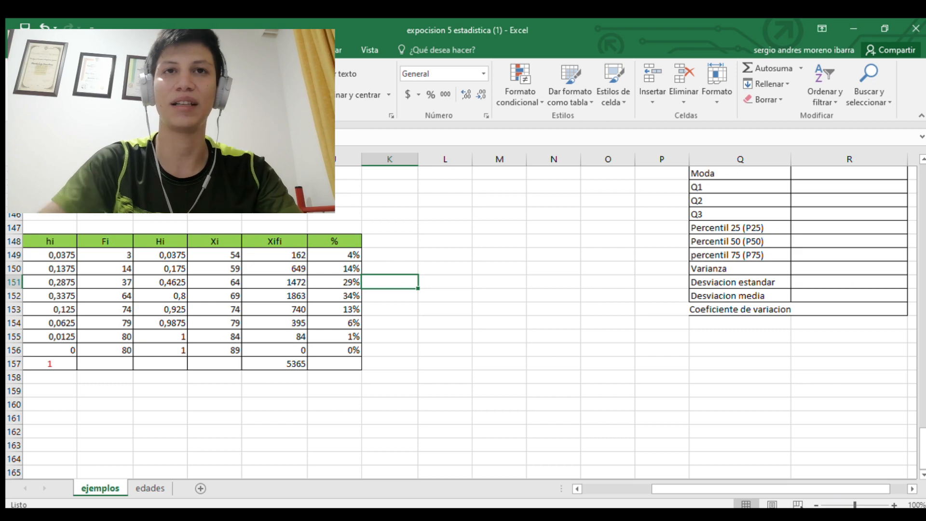
# Calculate the Media o Promedio in R141 with =PROMEDIO over the height data in B135:K142
pyautogui.scroll(3, 808, 331)
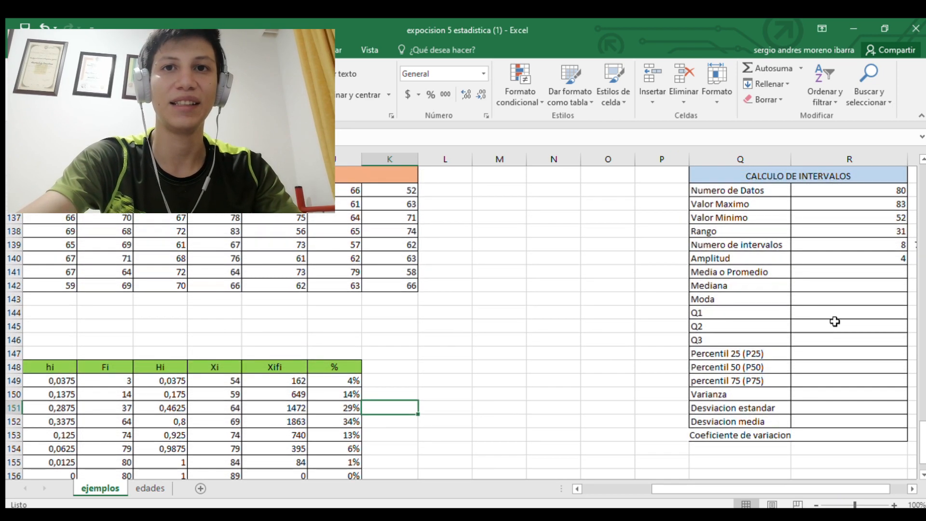
pyautogui.moveTo(767, 488); pyautogui.dragTo(789, 486)
pyautogui.scroll(-3, 814, 339)
pyautogui.scroll(2, 817, 335)
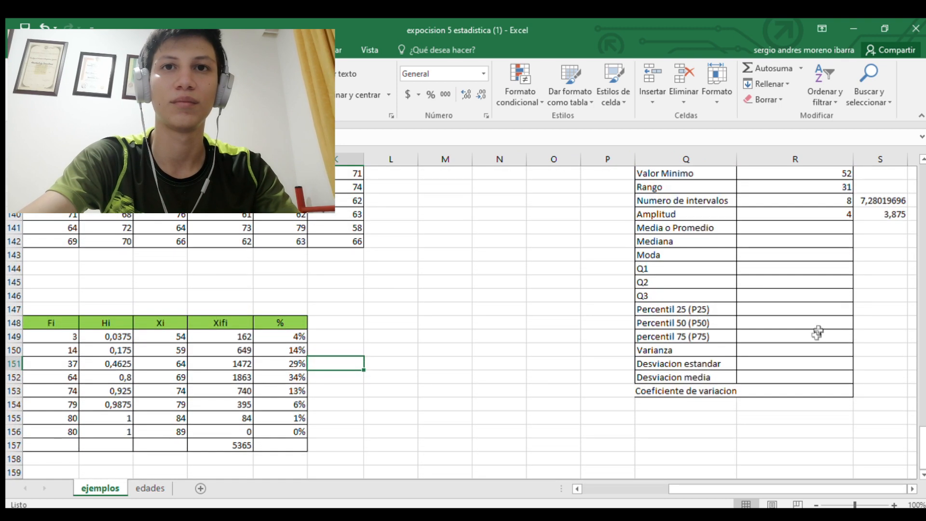
pyautogui.doubleClick(808, 231)
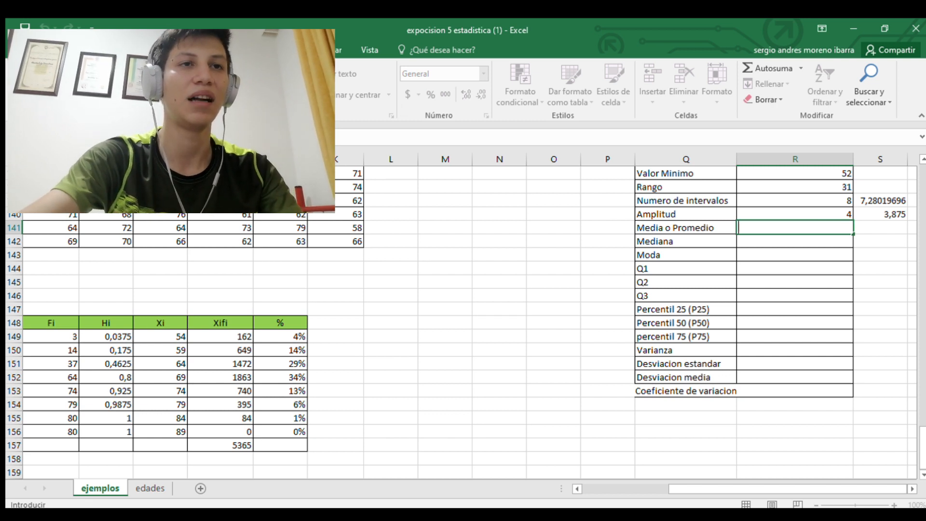
pyautogui.write('=PROMEDIO(R135:R140')
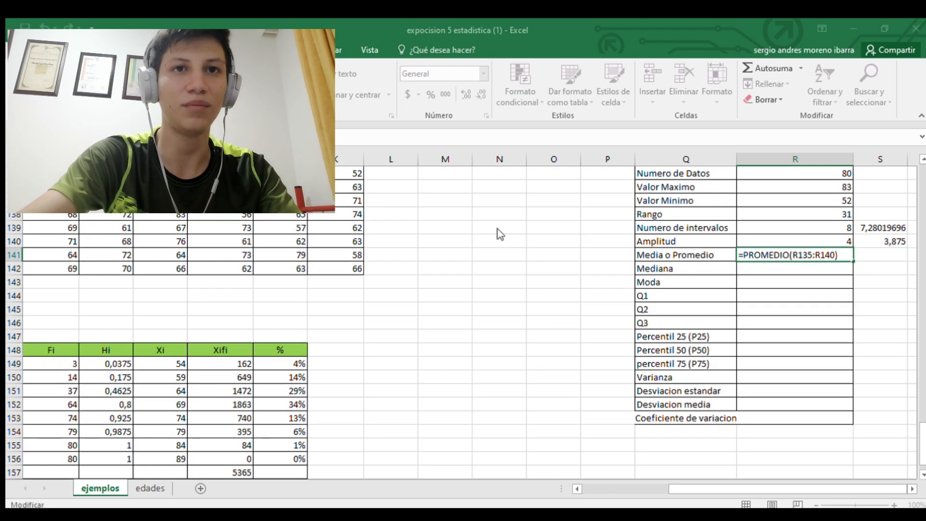
pyautogui.scroll(-2, 499, 227)
pyautogui.scroll(4, 499, 227)
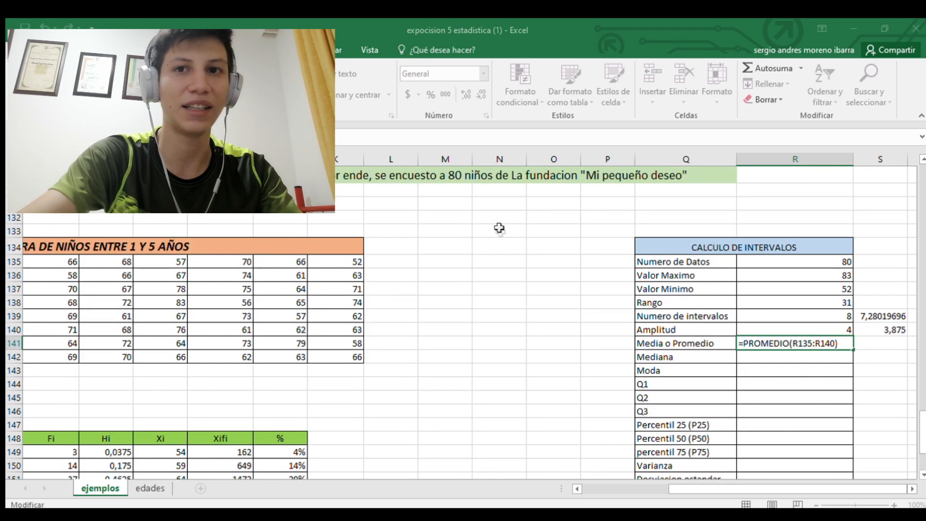
pyautogui.moveTo(775, 483); pyautogui.dragTo(690, 484)
pyautogui.moveTo(115, 264); pyautogui.dragTo(599, 355)
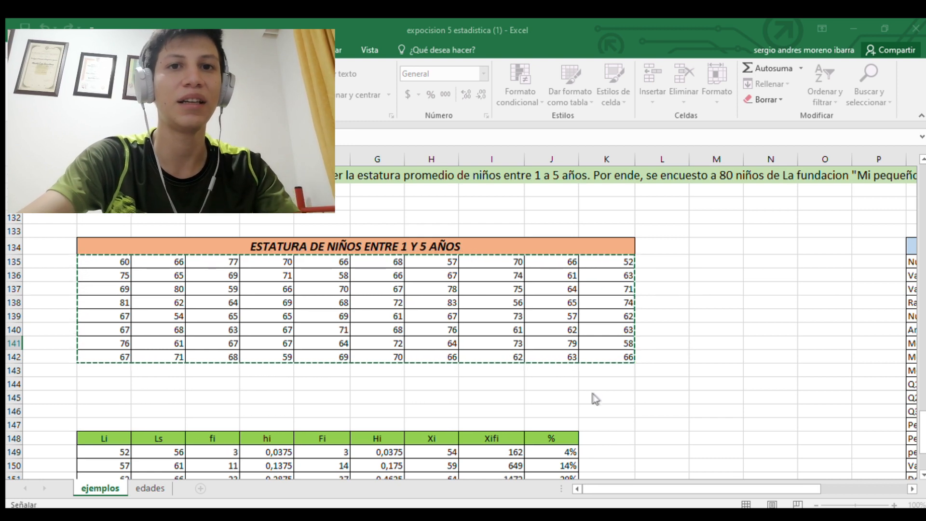
pyautogui.press('Return')
# Calculate the grouped-data mean in S141, beside the Media o Promedio result, as =I157/R135
pyautogui.moveTo(755, 485); pyautogui.dragTo(796, 485)
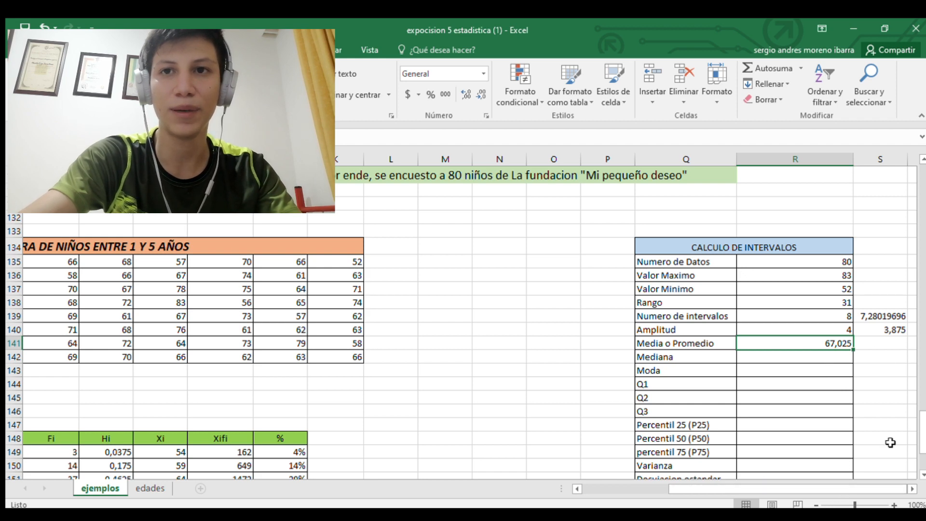
pyautogui.scroll(-1, 890, 442)
pyautogui.press('Right')
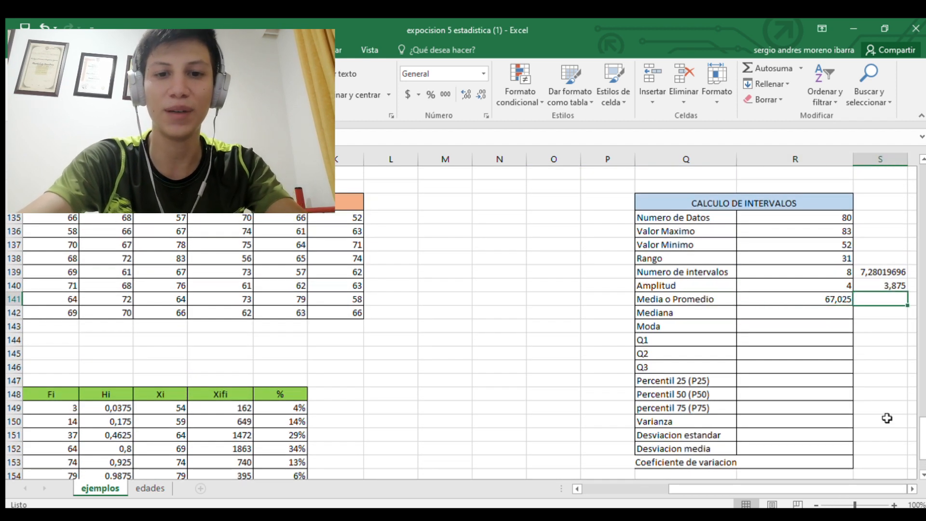
pyautogui.write('=')
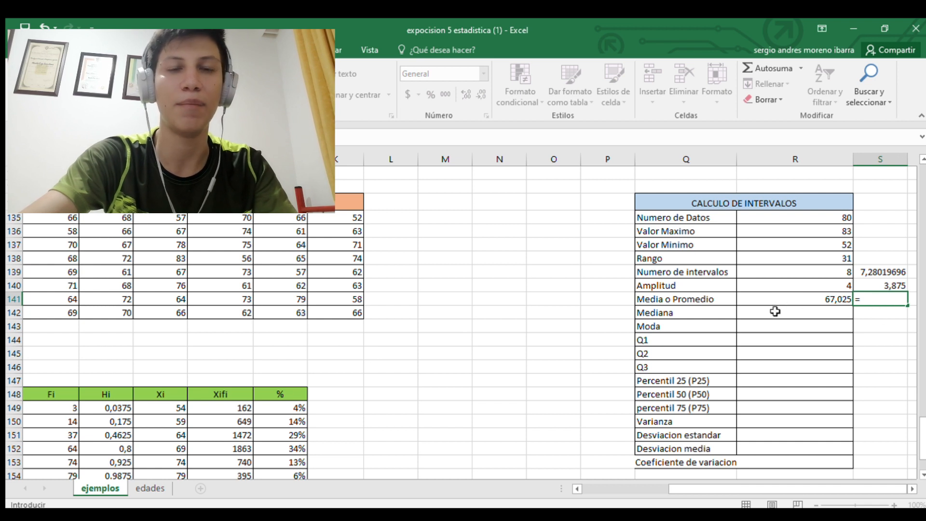
pyautogui.hotkey('alt', 'Tab')
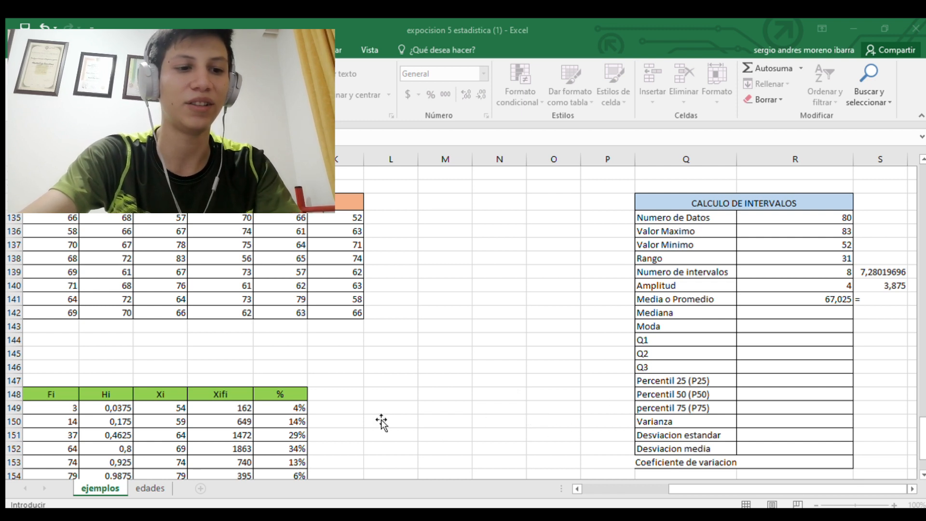
pyautogui.click(470, 252)
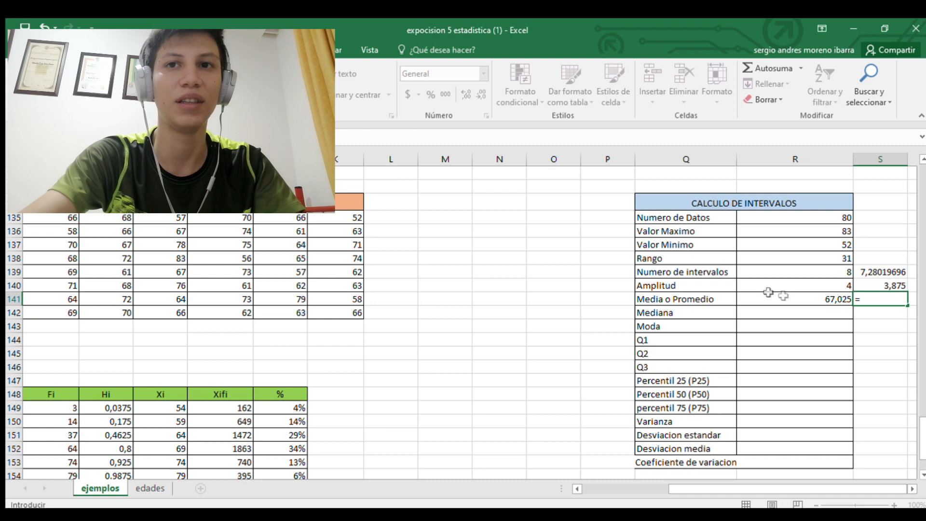
pyautogui.scroll(-2, 235, 446)
pyautogui.click(240, 431)
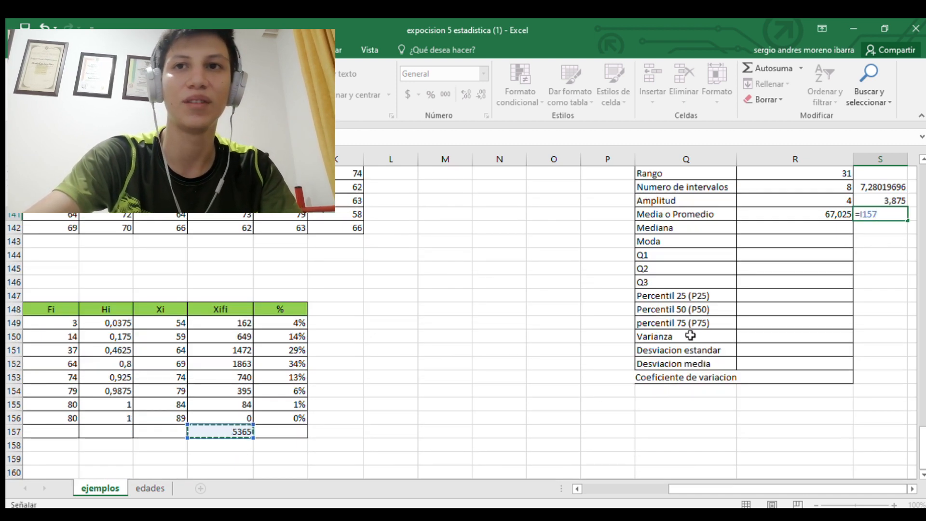
pyautogui.scroll(1, 686, 336)
pyautogui.write('/')
pyautogui.scroll(3, 839, 297)
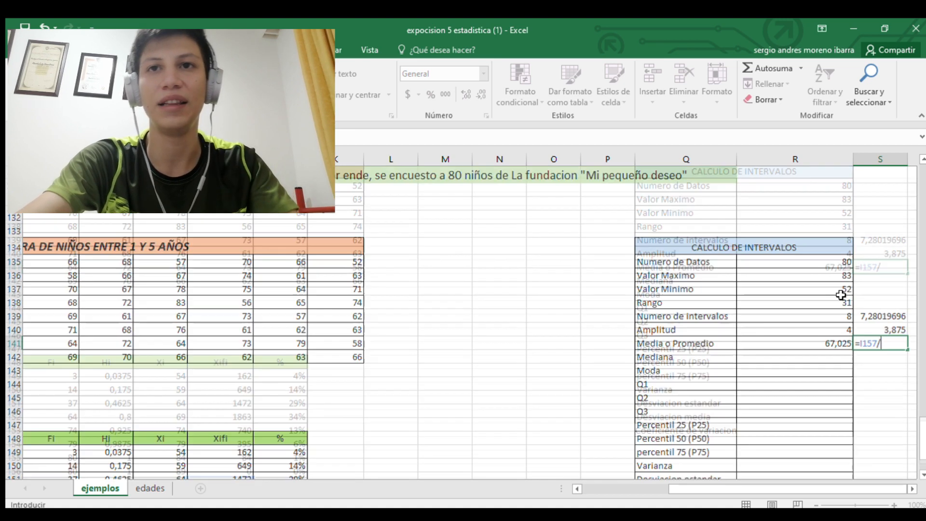
pyautogui.click(807, 303)
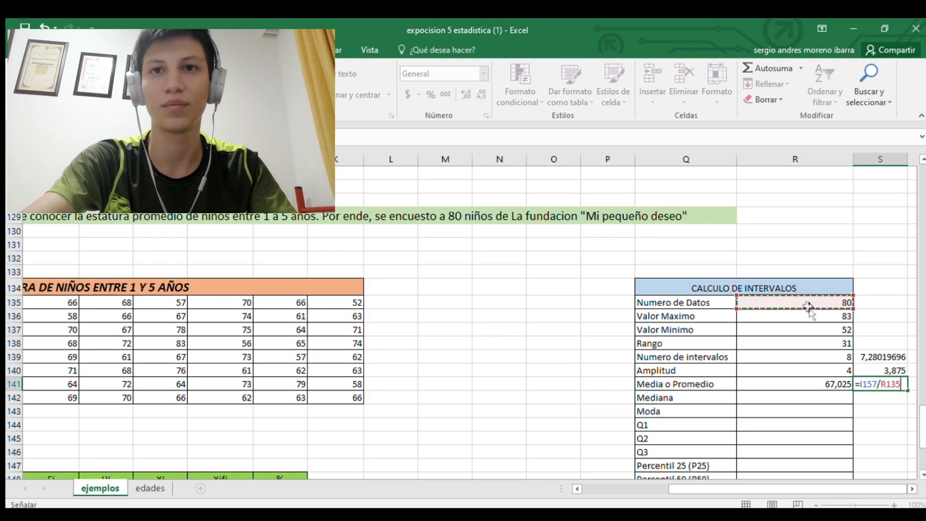
pyautogui.press('Return')
pyautogui.click(886, 384)
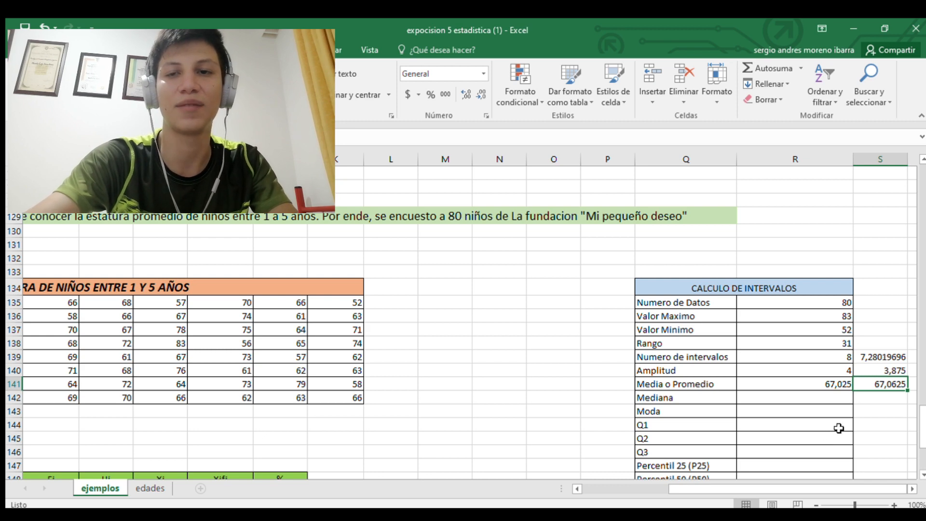
# Calculate the Mediana in R142 with =MEDIANA over the height data in B135:K142
pyautogui.scroll(-2, 838, 428)
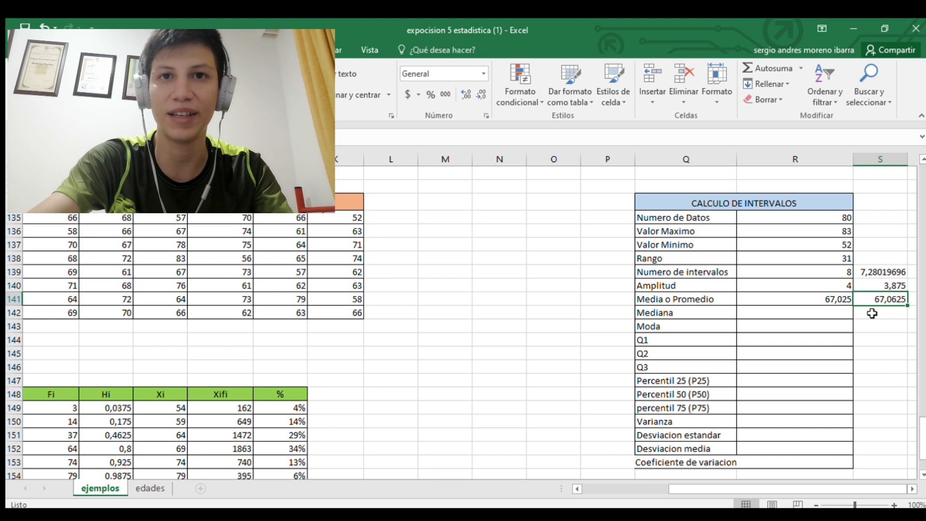
pyautogui.doubleClick(764, 312)
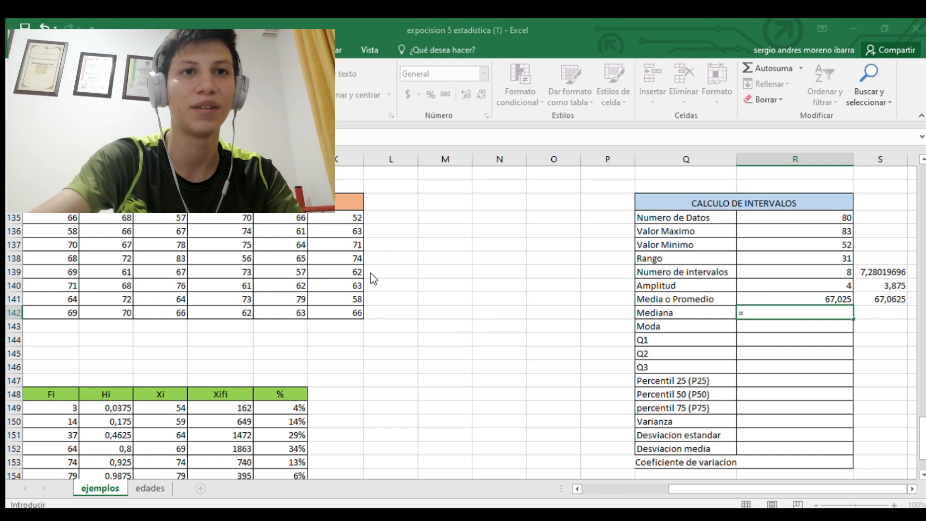
pyautogui.click(556, 409)
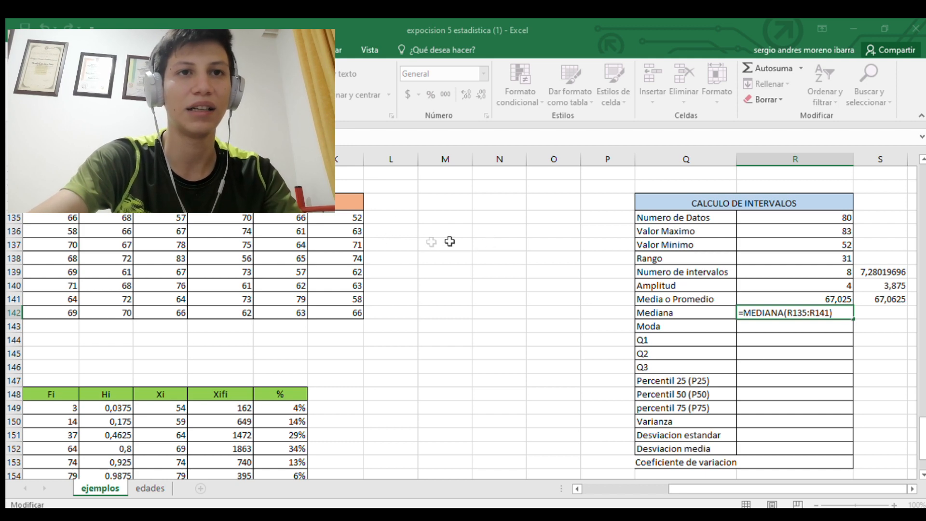
pyautogui.moveTo(722, 487); pyautogui.dragTo(633, 488)
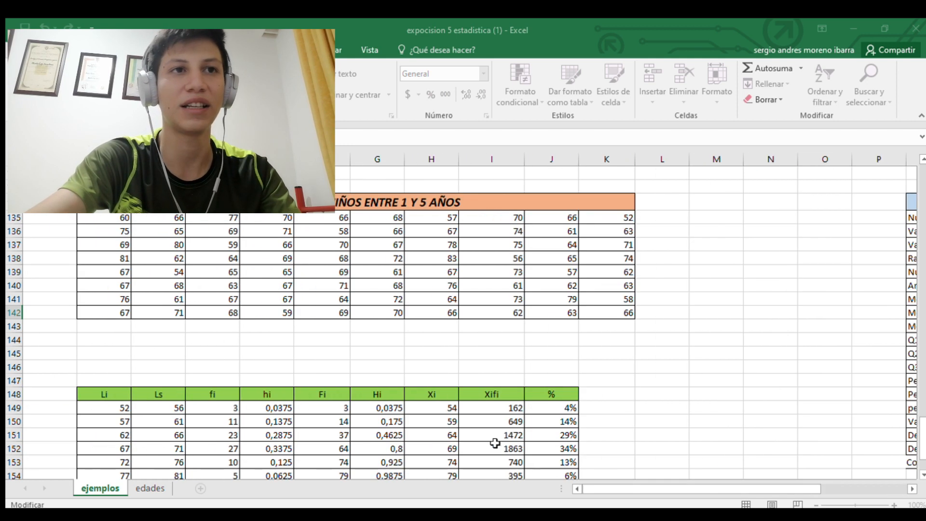
pyautogui.moveTo(226, 257); pyautogui.dragTo(602, 312)
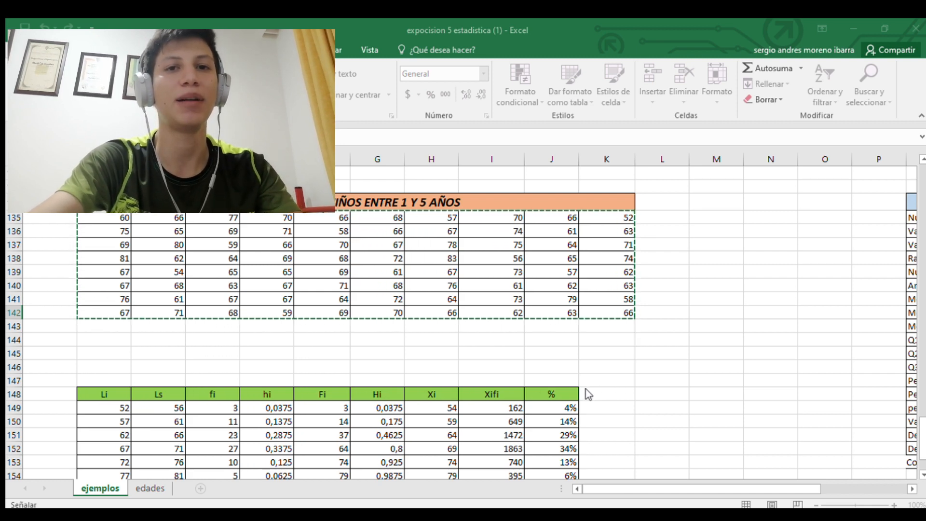
pyautogui.press('Return')
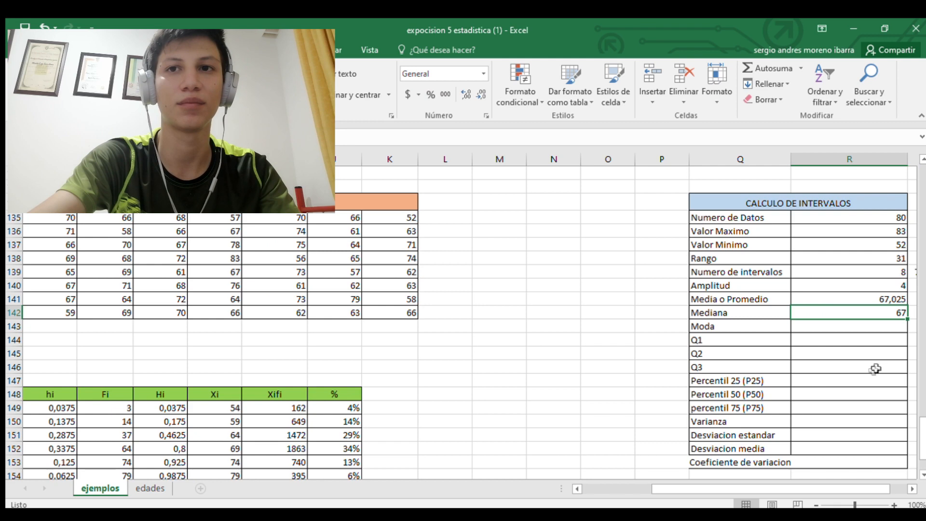
# Calculate the Moda in R143 with =moda over the height data in B135:K142
pyautogui.moveTo(756, 489); pyautogui.dragTo(777, 488)
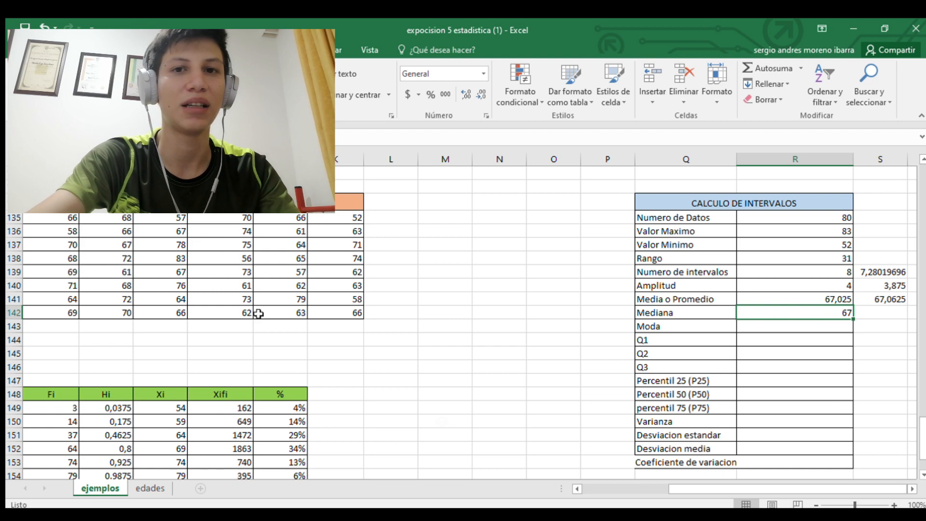
pyautogui.moveTo(719, 489); pyautogui.dragTo(528, 489)
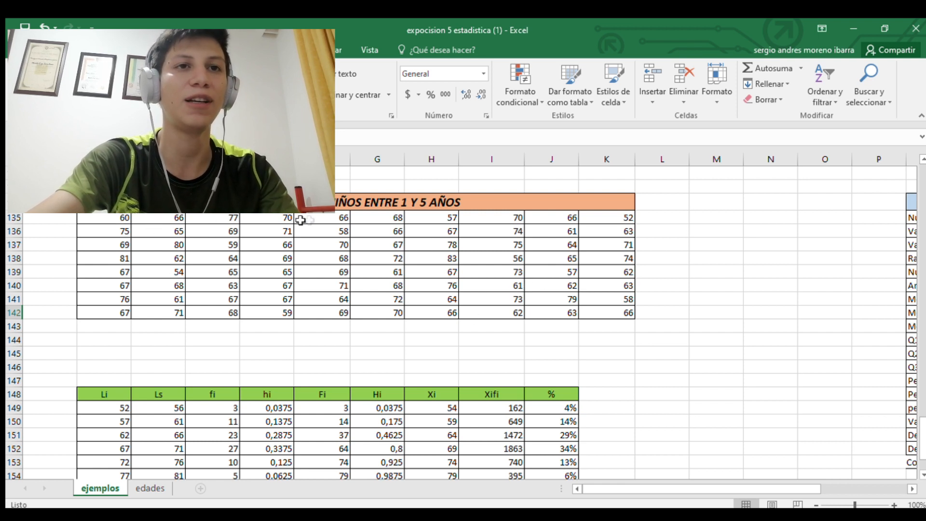
pyautogui.moveTo(741, 485); pyautogui.dragTo(831, 482)
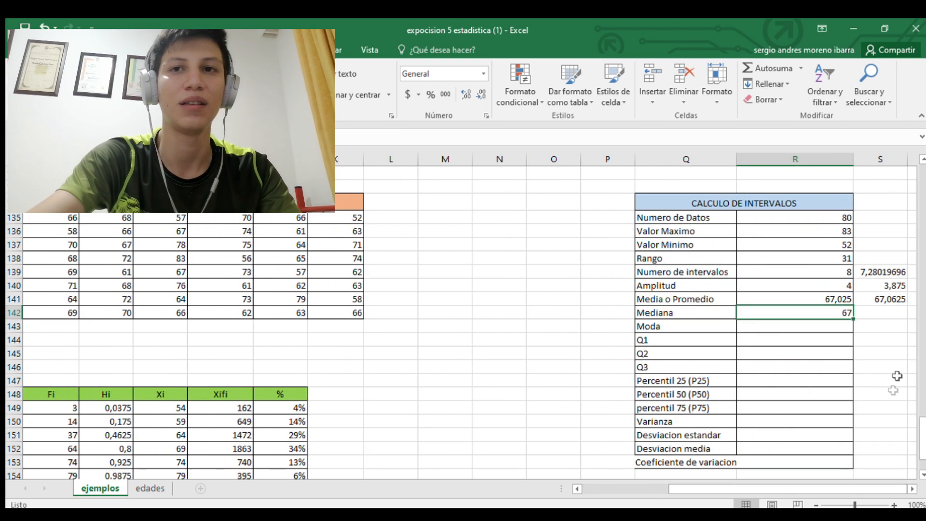
pyautogui.scroll(-2, 896, 371)
pyautogui.scroll(1, 896, 370)
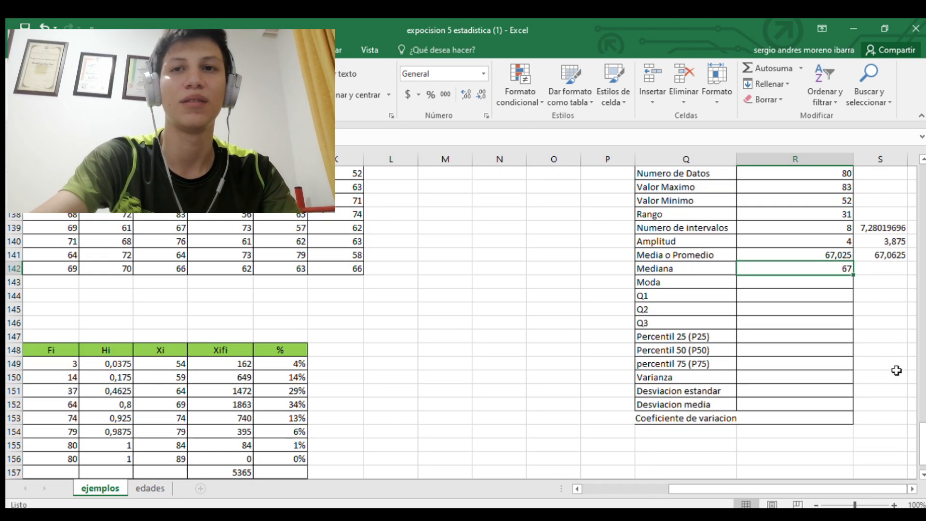
pyautogui.doubleClick(833, 281)
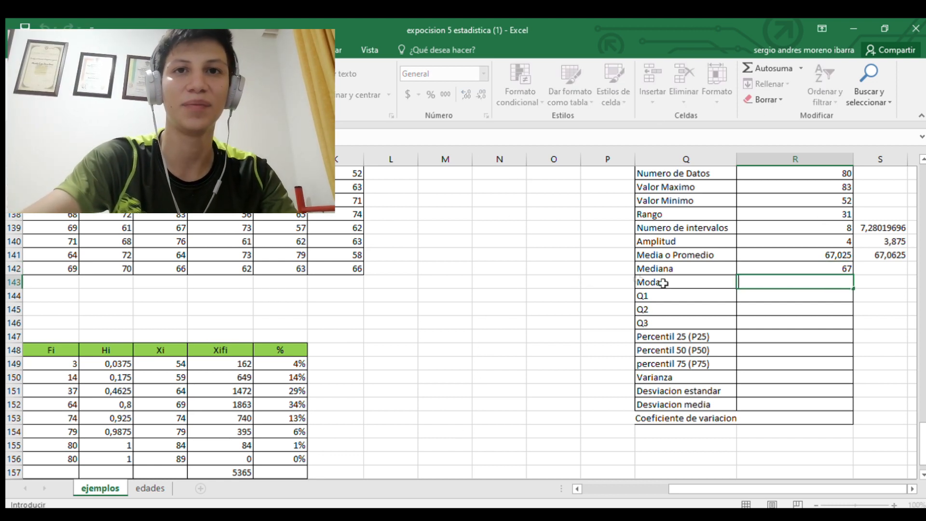
pyautogui.write('=')
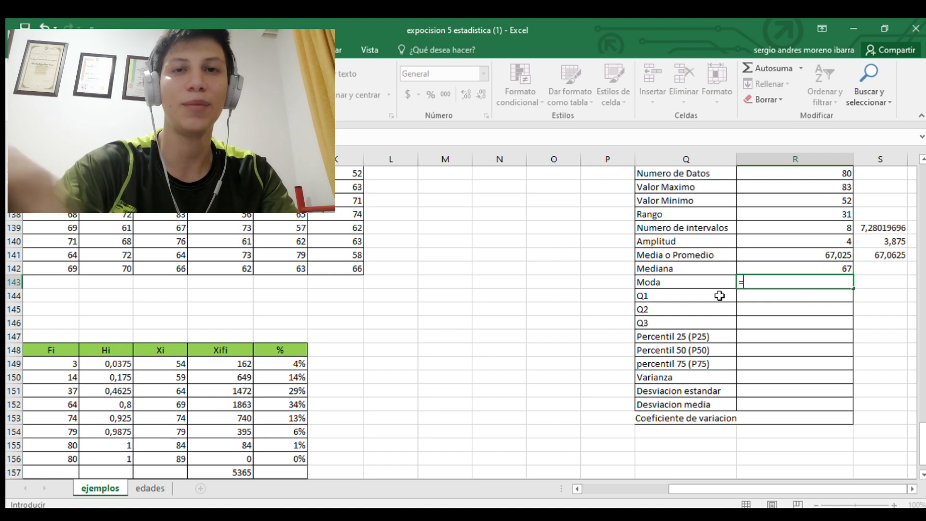
pyautogui.write('mo')
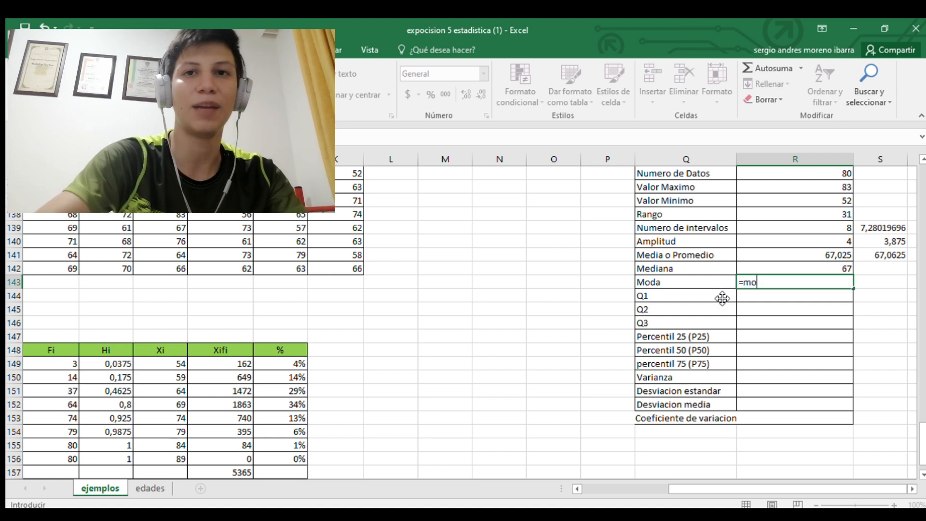
pyautogui.write('da(')
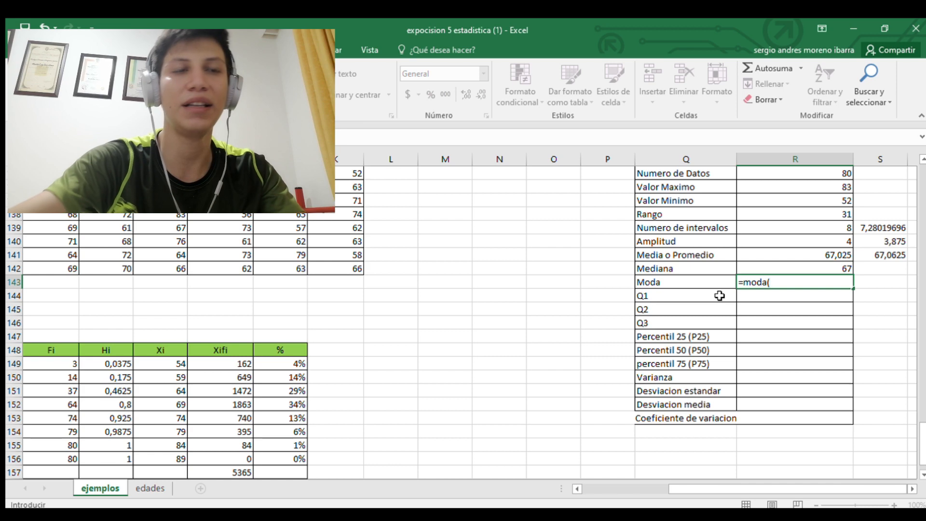
pyautogui.moveTo(731, 487); pyautogui.dragTo(570, 475)
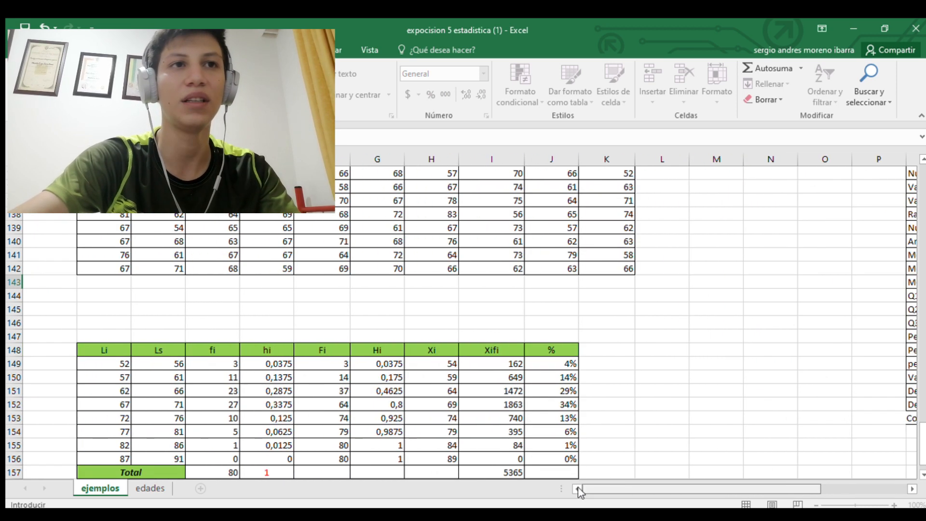
pyautogui.scroll(2, 516, 382)
pyautogui.moveTo(122, 261); pyautogui.dragTo(599, 357)
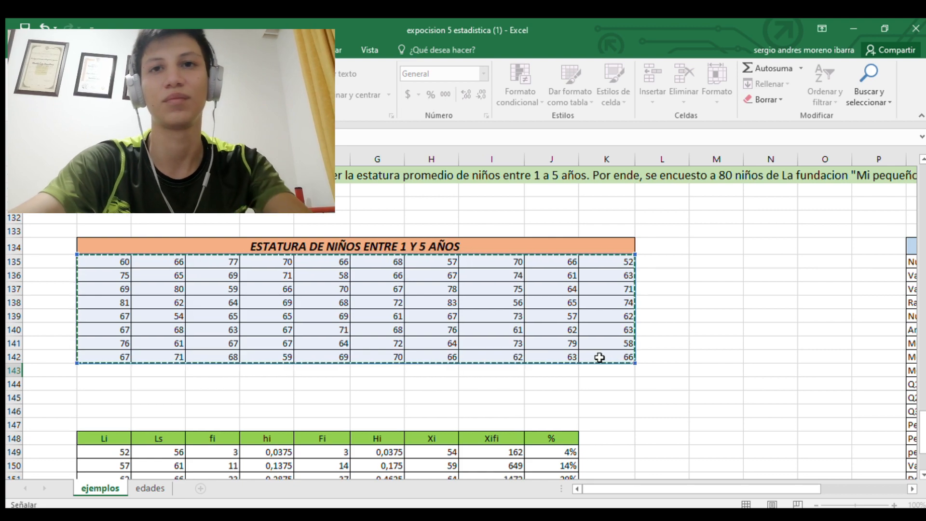
pyautogui.press('Return')
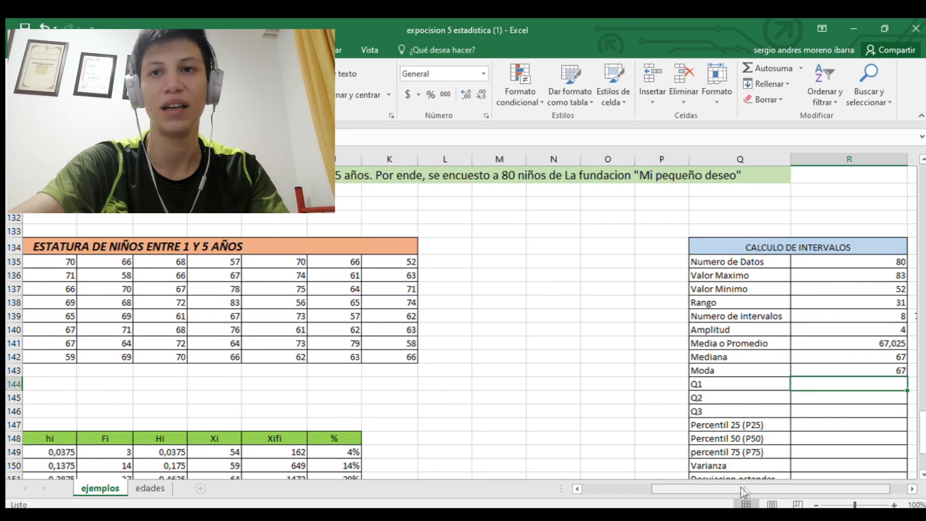
# Try calculating multiple modes in S143 with =MODA.VARIOS over the height data in B135:K142, and clear the cell
pyautogui.moveTo(743, 491); pyautogui.dragTo(770, 488)
pyautogui.scroll(-1, 831, 416)
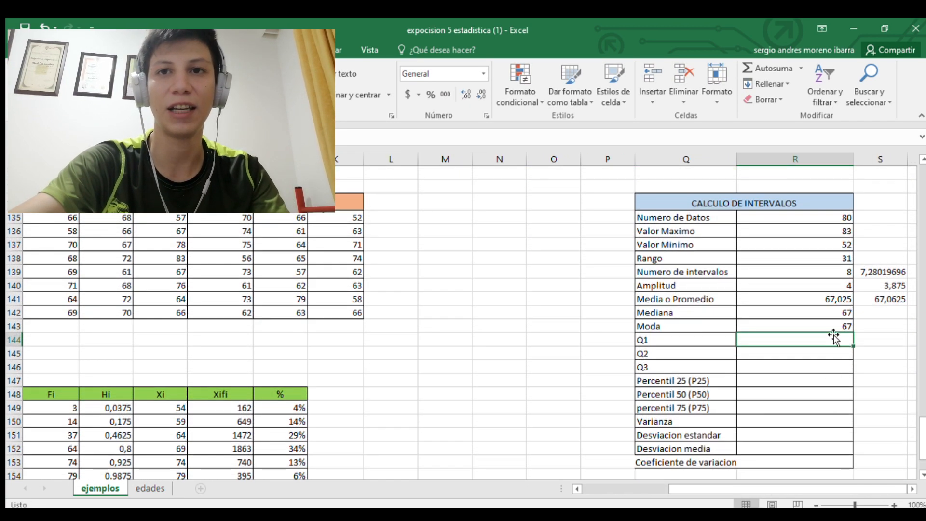
pyautogui.doubleClick(767, 329)
pyautogui.press('Return')
pyautogui.click(531, 270)
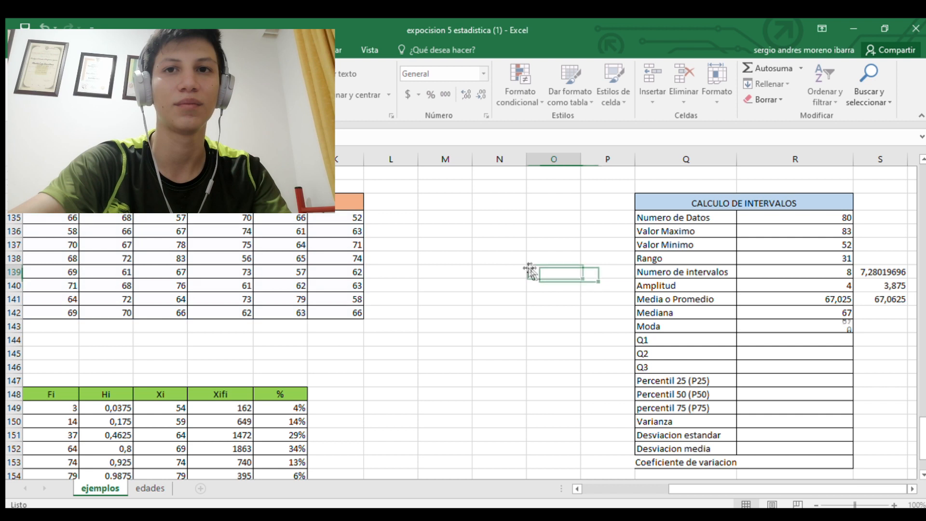
pyautogui.click(870, 325)
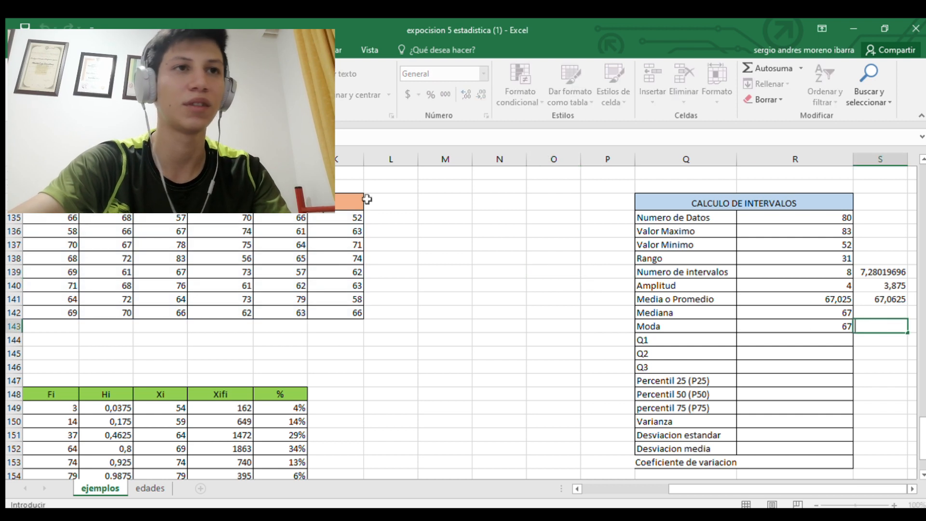
pyautogui.write('=')
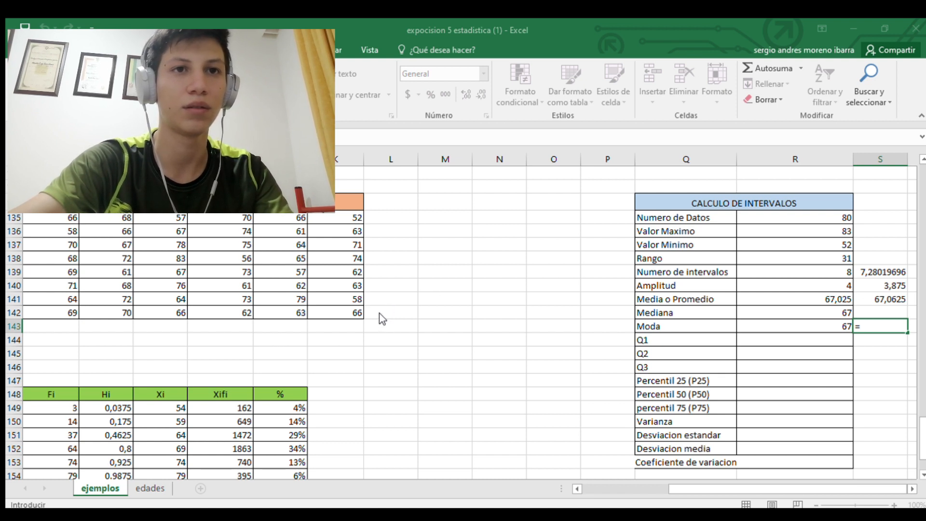
pyautogui.click(524, 409)
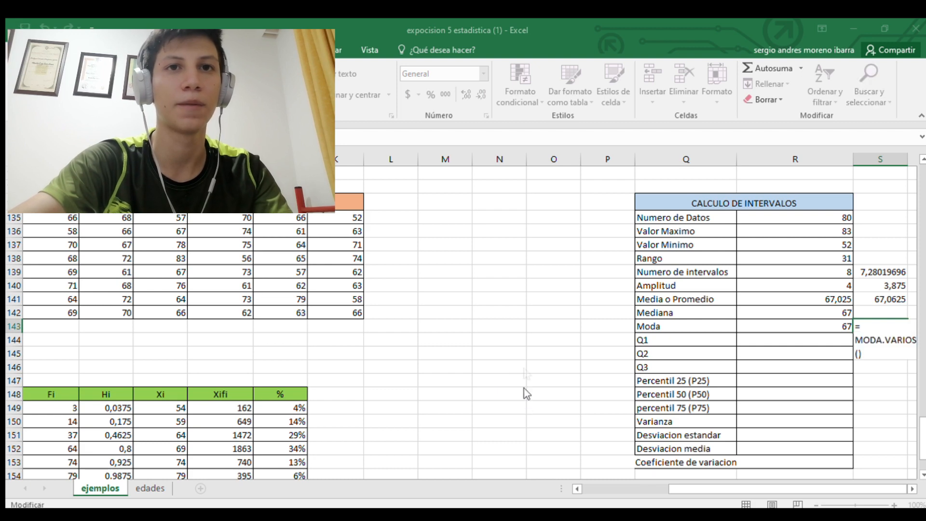
pyautogui.moveTo(740, 488); pyautogui.dragTo(649, 488)
pyautogui.moveTo(126, 218); pyautogui.dragTo(595, 310)
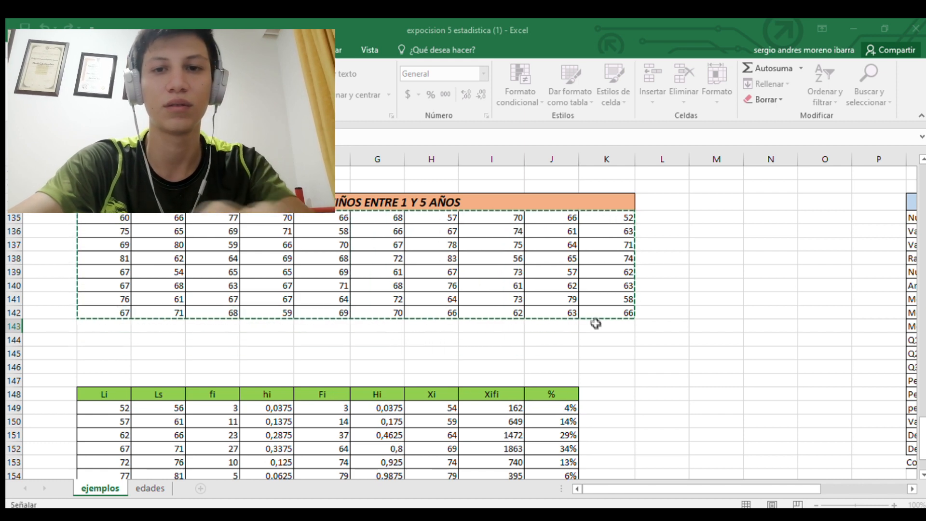
pyautogui.press('Return')
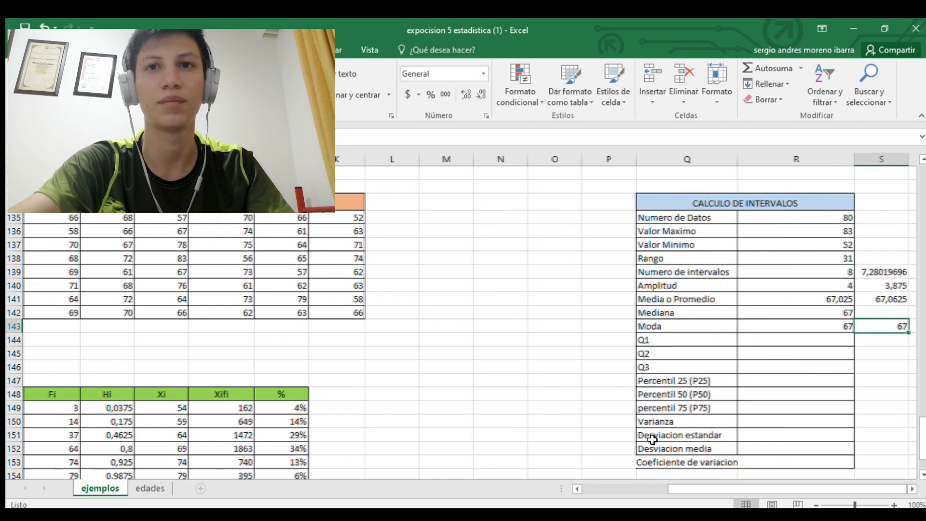
pyautogui.press('BackSpace')
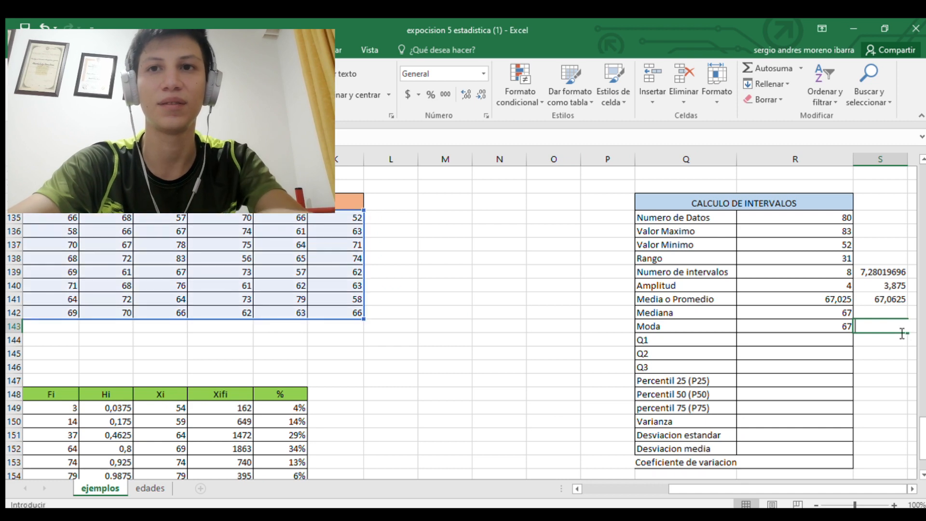
pyautogui.click(822, 351)
# Calculate the Varianza in R150 with =VARA over the height data in B135:K142
pyautogui.scroll(-2, 828, 387)
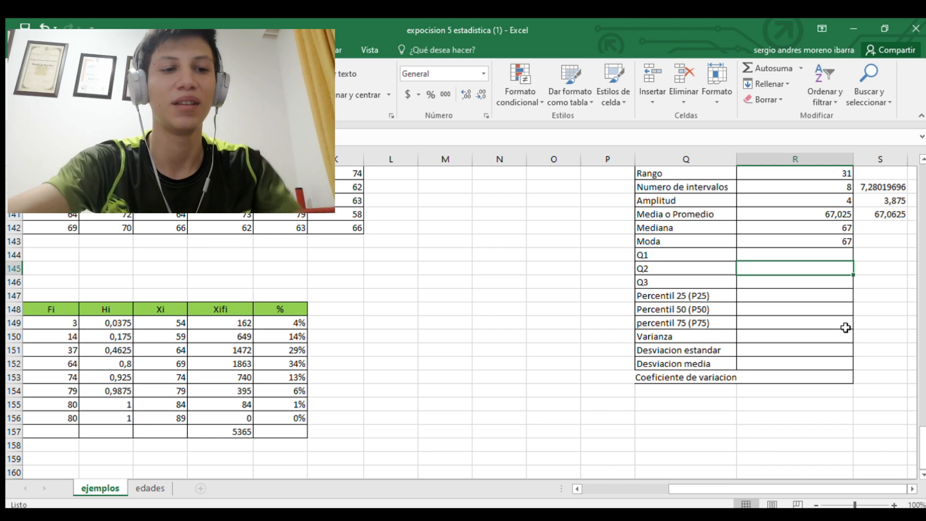
pyautogui.click(788, 338)
pyautogui.write('=')
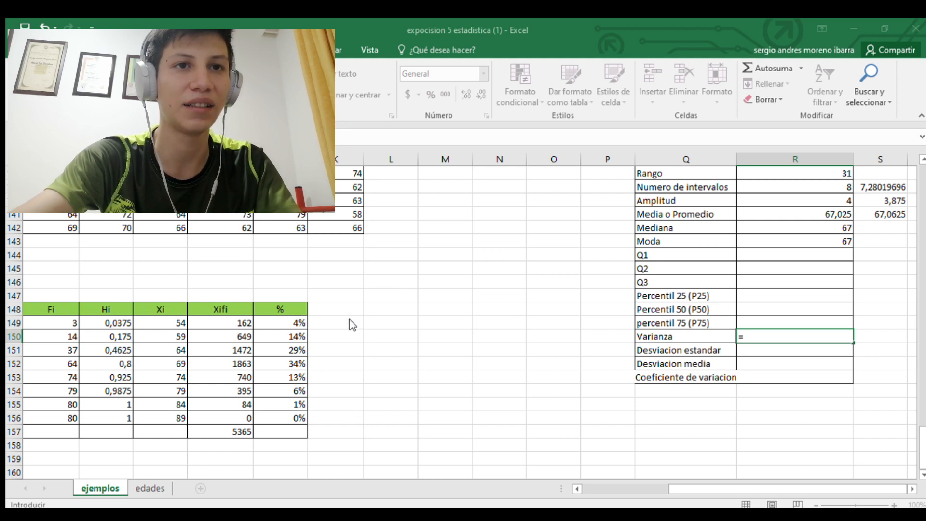
pyautogui.write('VARA()')
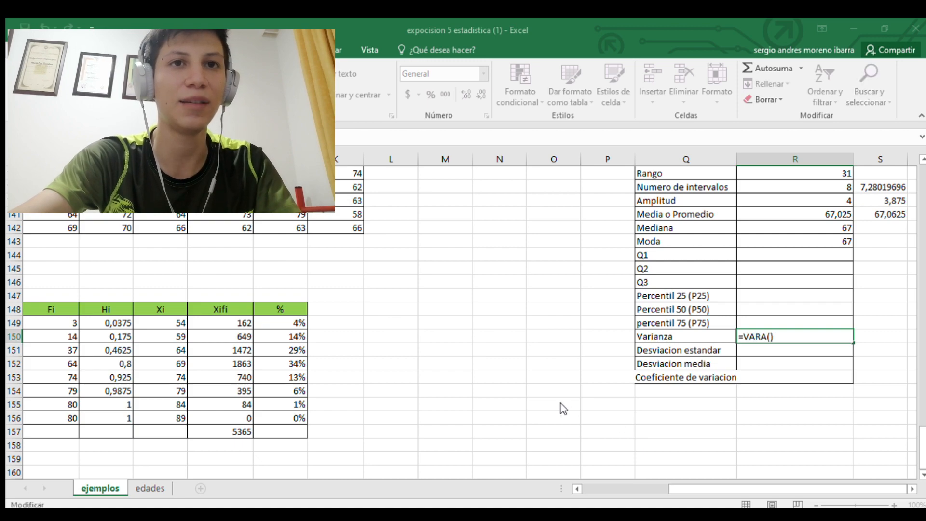
pyautogui.scroll(3, 745, 388)
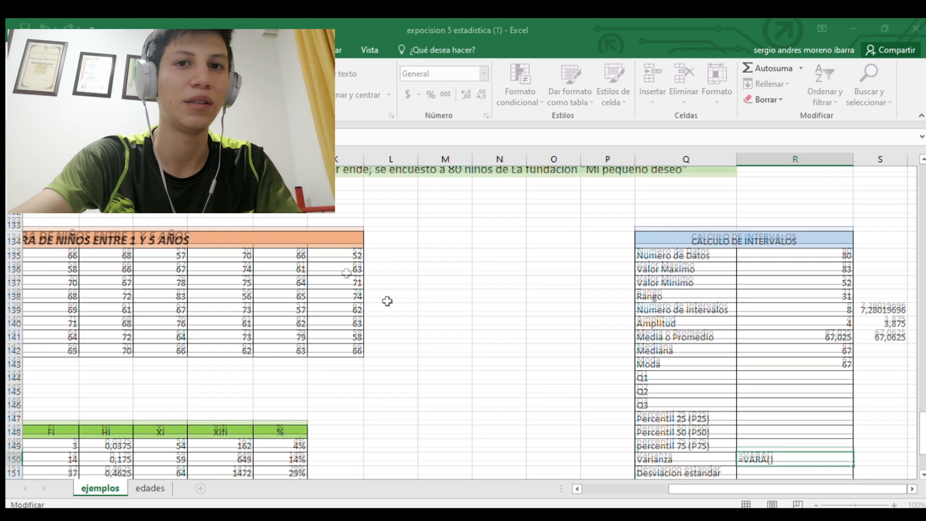
pyautogui.moveTo(748, 489); pyautogui.dragTo(659, 492)
pyautogui.moveTo(96, 261); pyautogui.dragTo(587, 355)
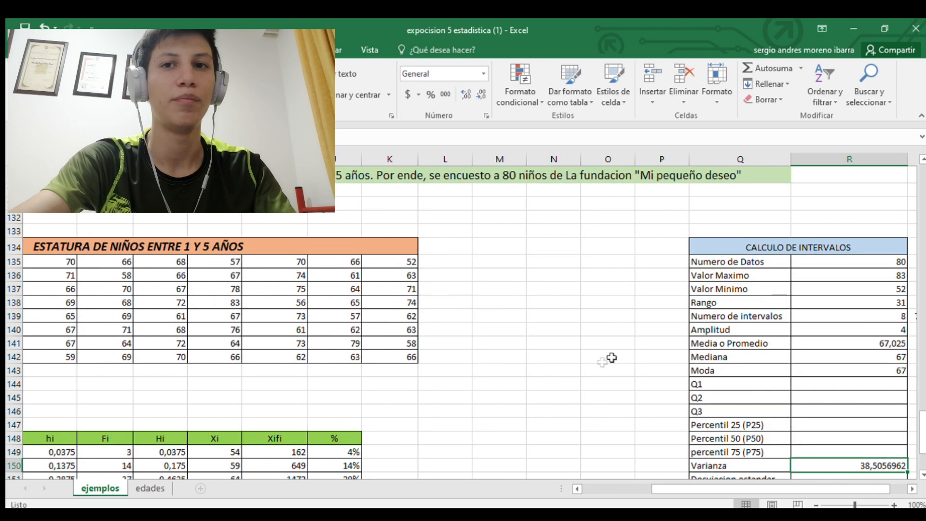
# Calculate the Desviacion estandar in R151 with =DESVESTA over the height data in B135:K142
pyautogui.moveTo(726, 488); pyautogui.dragTo(745, 489)
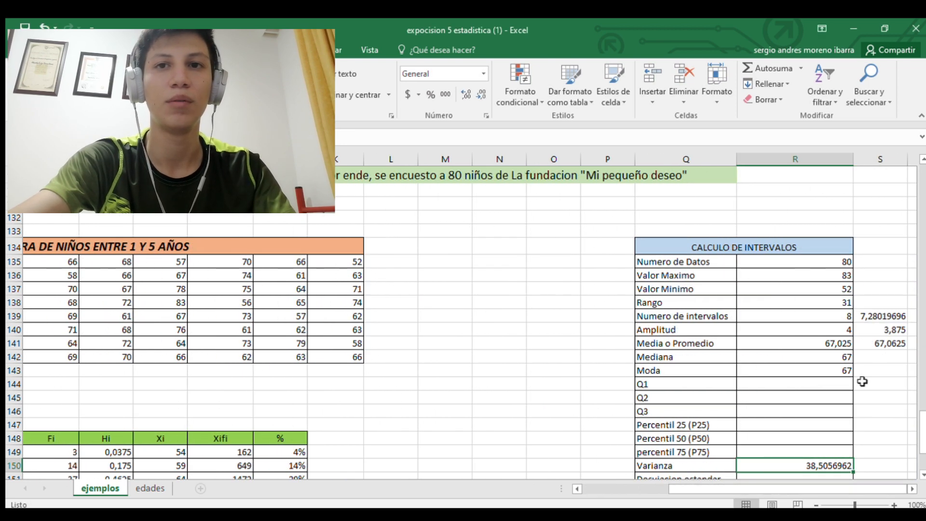
pyautogui.scroll(-2, 830, 413)
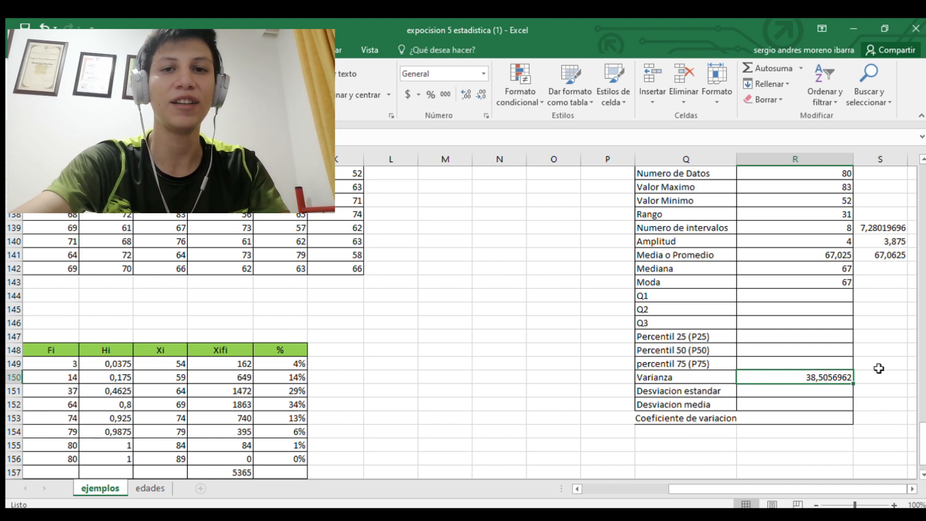
pyautogui.click(879, 384)
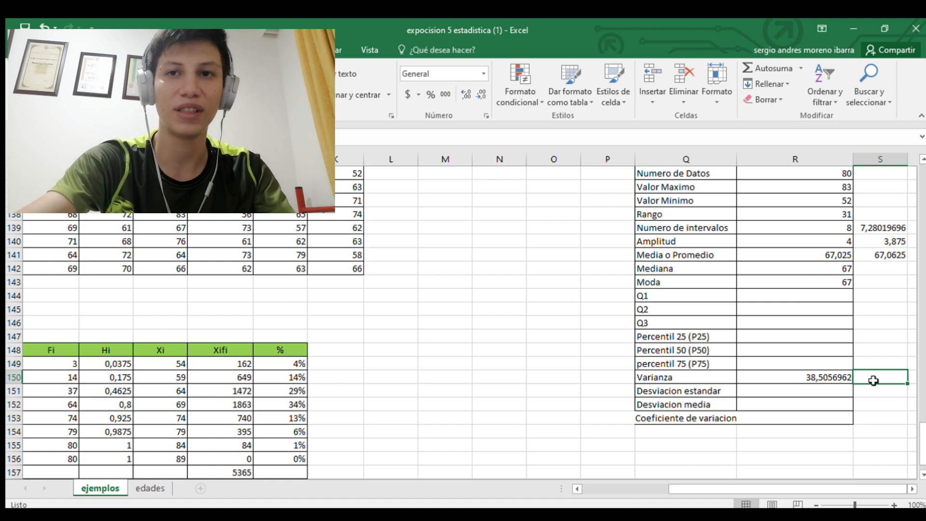
pyautogui.doubleClick(875, 379)
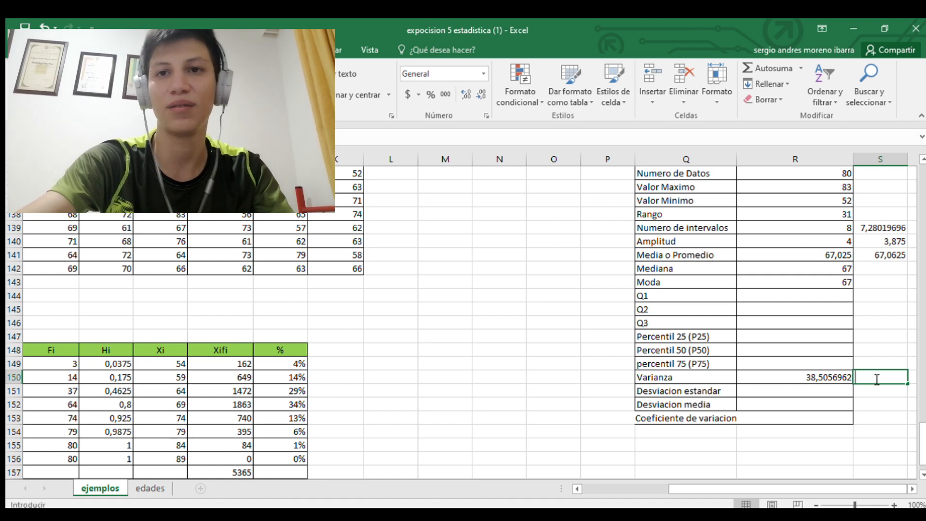
pyautogui.doubleClick(842, 388)
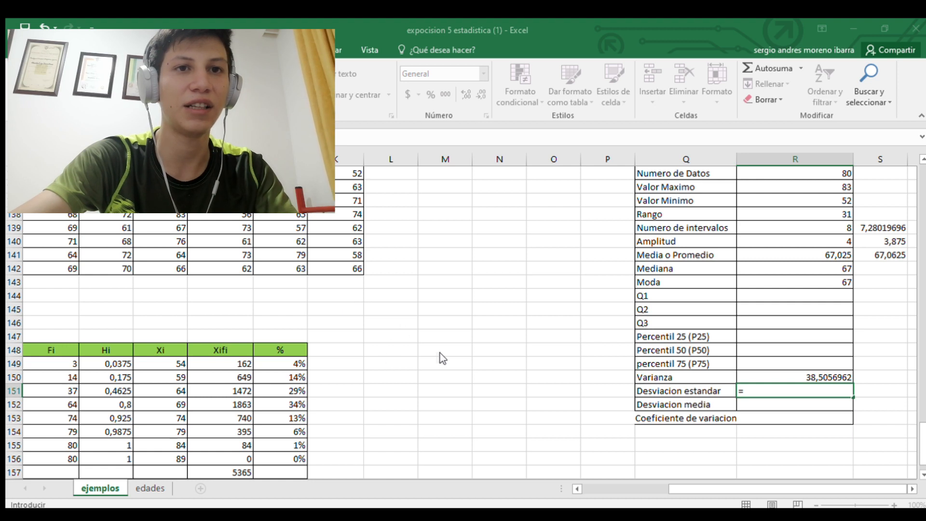
pyautogui.click(537, 403)
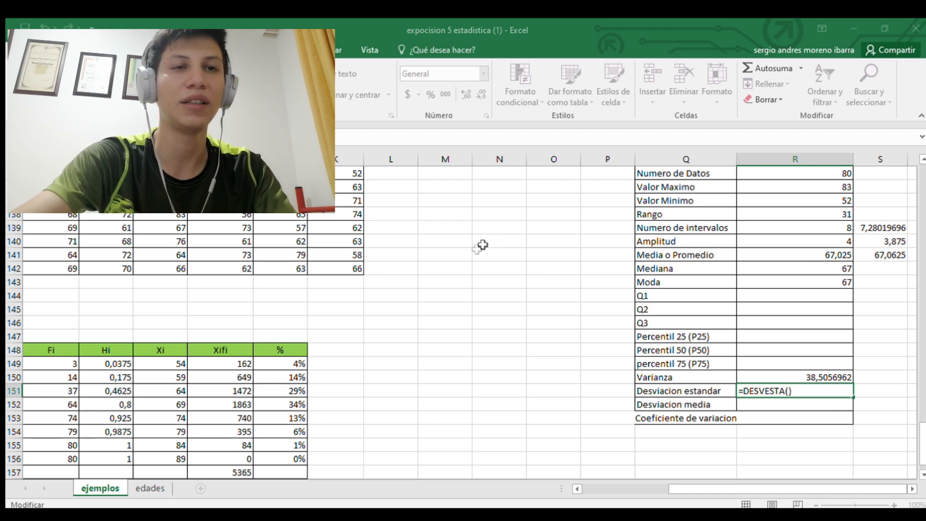
pyautogui.scroll(2, 250, 244)
pyautogui.moveTo(738, 488); pyautogui.dragTo(647, 490)
pyautogui.moveTo(87, 260); pyautogui.dragTo(590, 355)
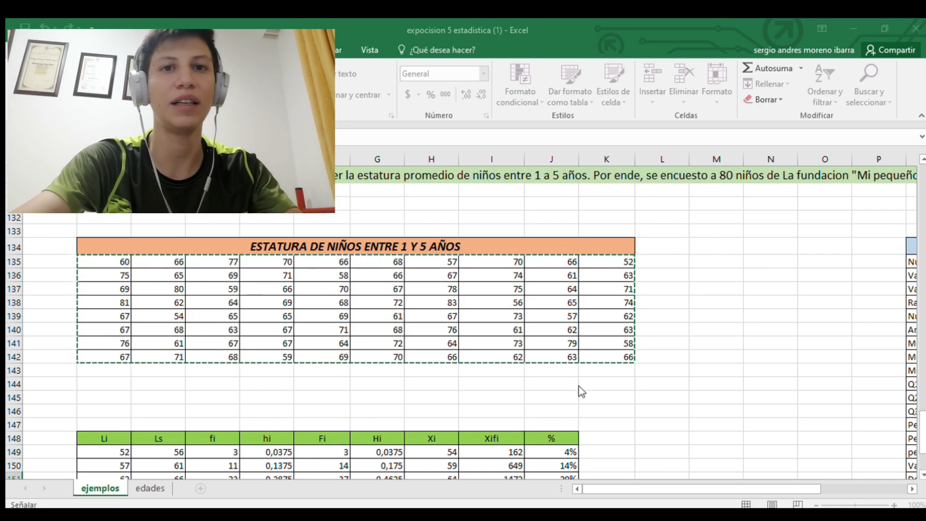
pyautogui.press('Return')
# Calculate the Desviacion media in R152 with =DESVPROM over the height data in B135:K142
pyautogui.scroll(-2, 820, 366)
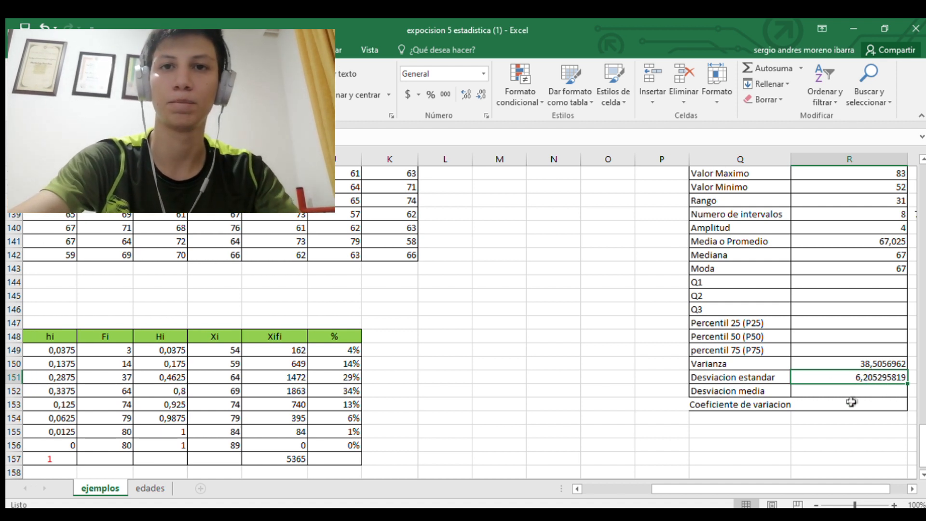
pyautogui.click(824, 396)
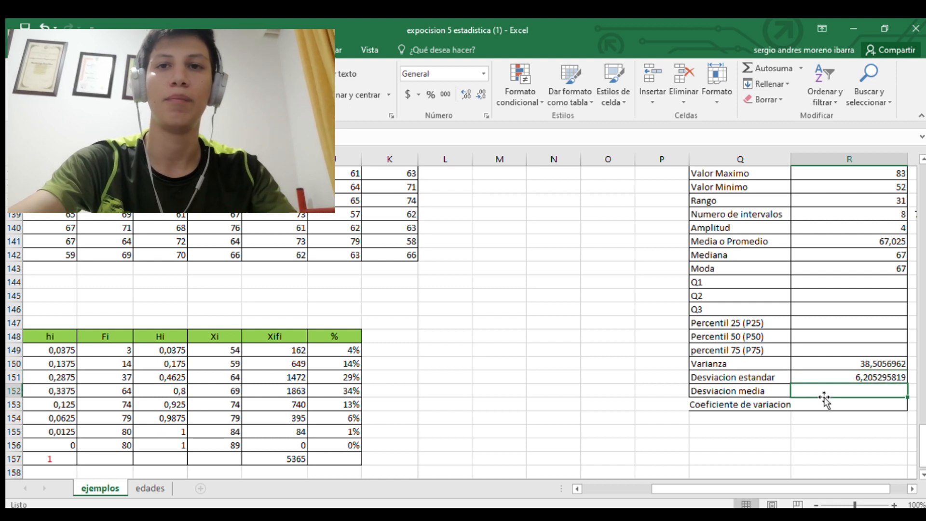
pyautogui.doubleClick(828, 392)
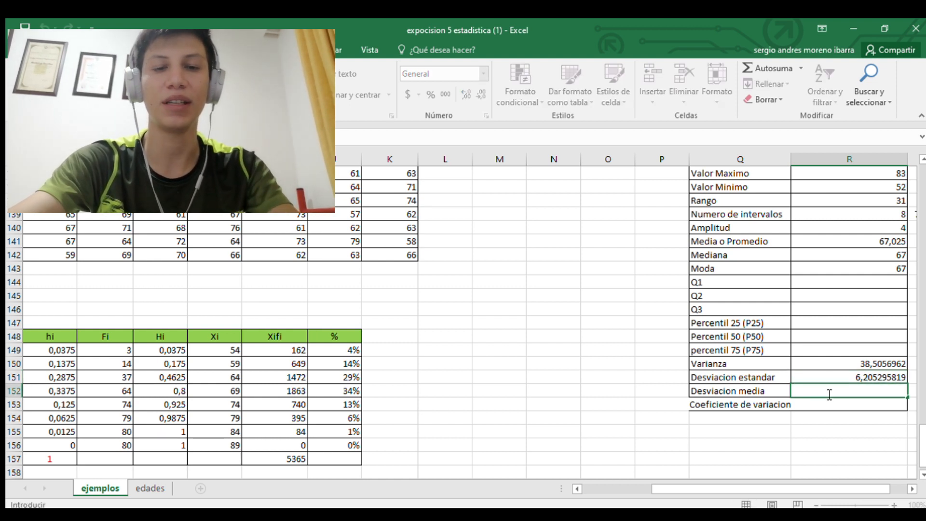
pyautogui.click(118, 136)
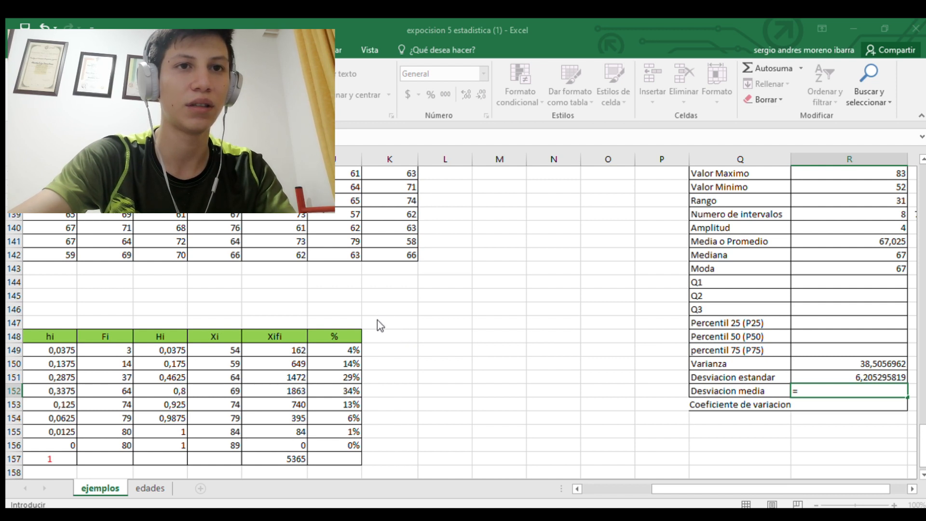
pyautogui.click(529, 408)
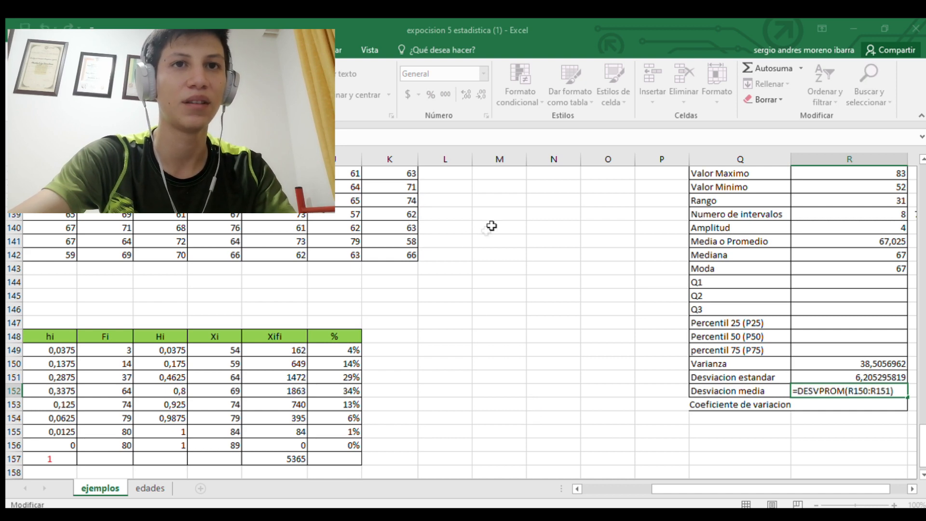
pyautogui.moveTo(760, 489); pyautogui.dragTo(690, 489)
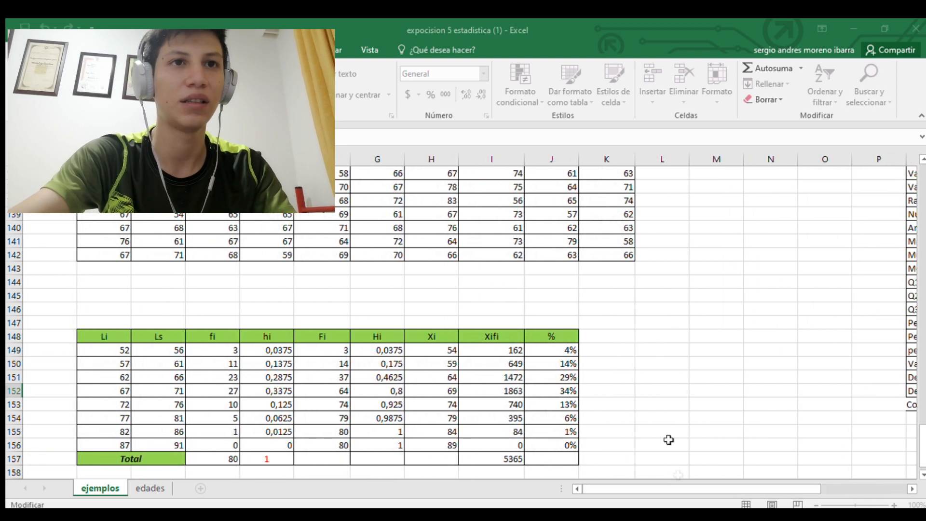
pyautogui.scroll(2, 624, 374)
pyautogui.moveTo(129, 244); pyautogui.dragTo(589, 324)
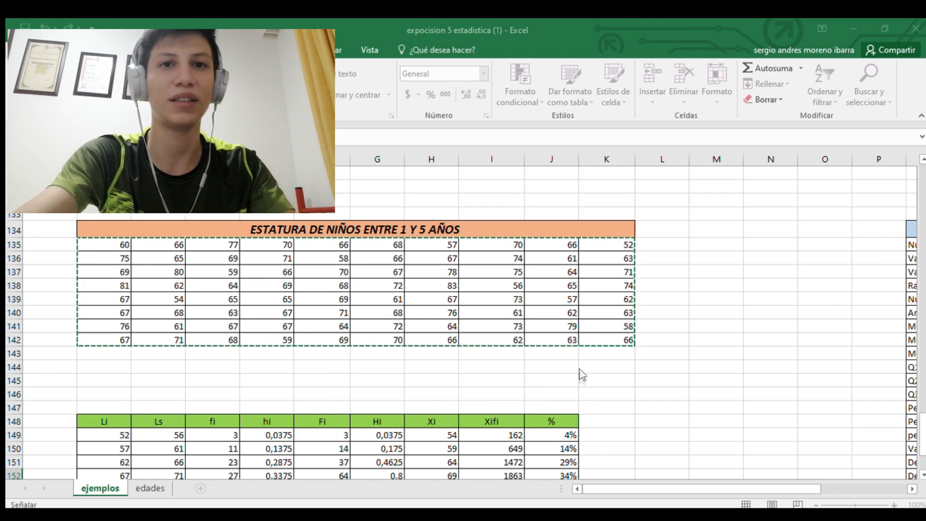
pyautogui.press('Return')
# Calculate the Coeficiente de variacion in R153 by dividing the standard deviation by the mean, as =R151/R141
pyautogui.scroll(-2, 871, 398)
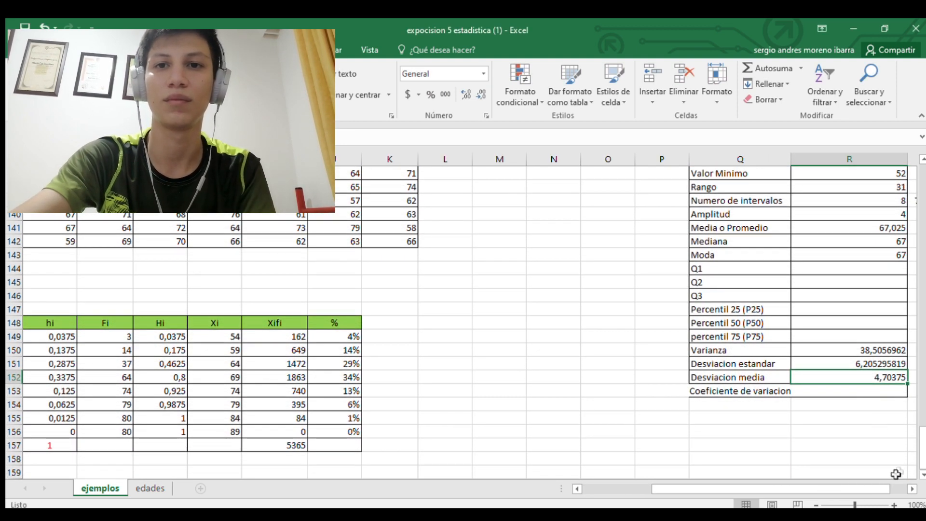
pyautogui.moveTo(882, 489); pyautogui.dragTo(899, 489)
pyautogui.scroll(-1, 840, 364)
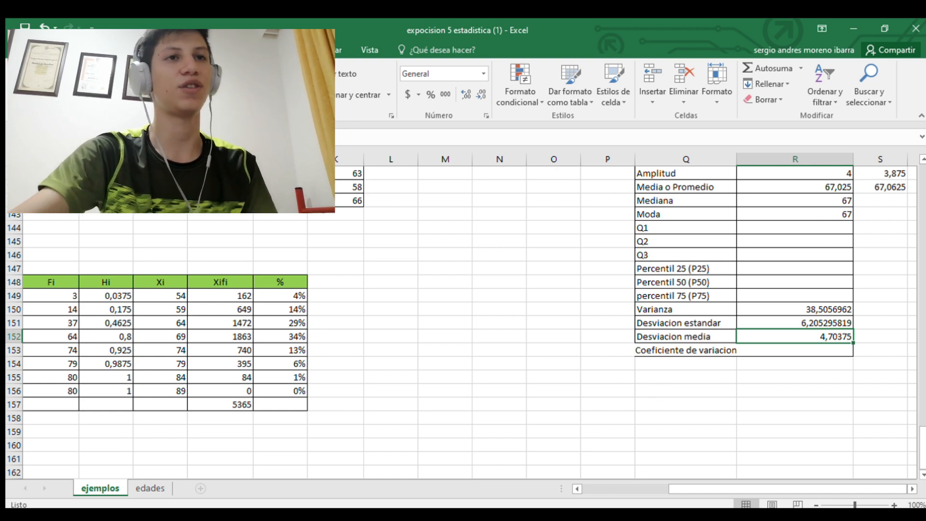
pyautogui.doubleClick(830, 354)
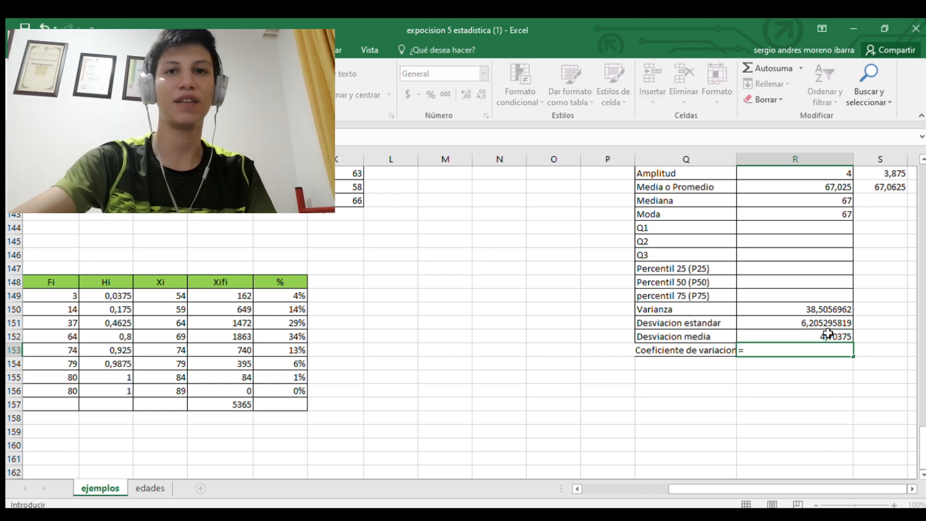
pyautogui.write('=')
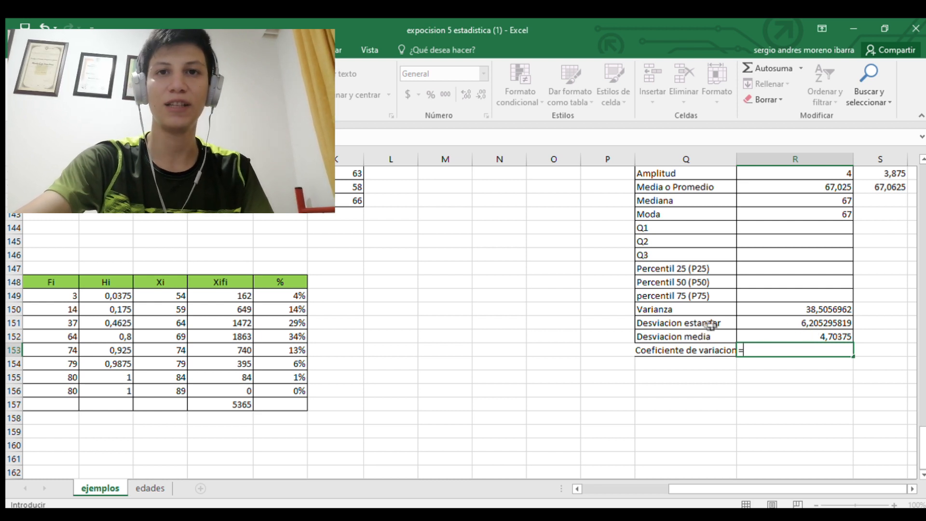
pyautogui.click(772, 325)
pyautogui.write('/')
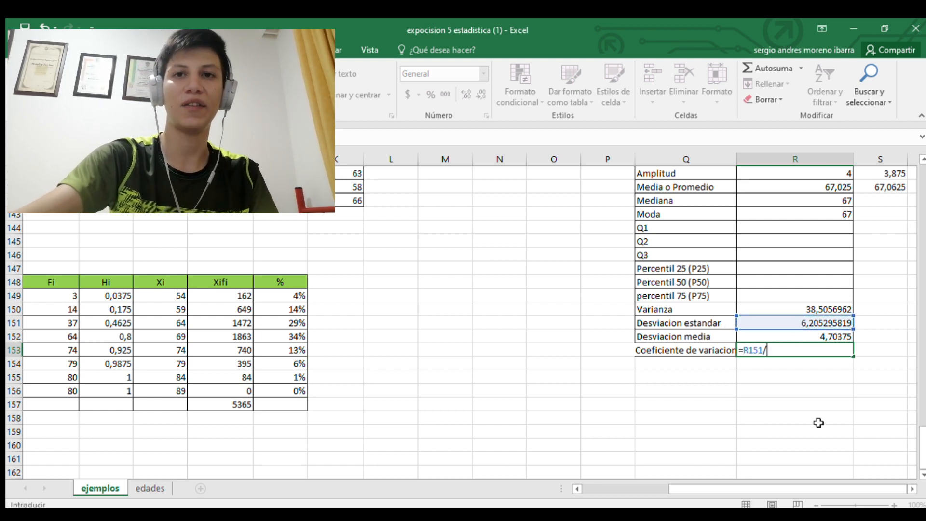
pyautogui.scroll(2, 882, 348)
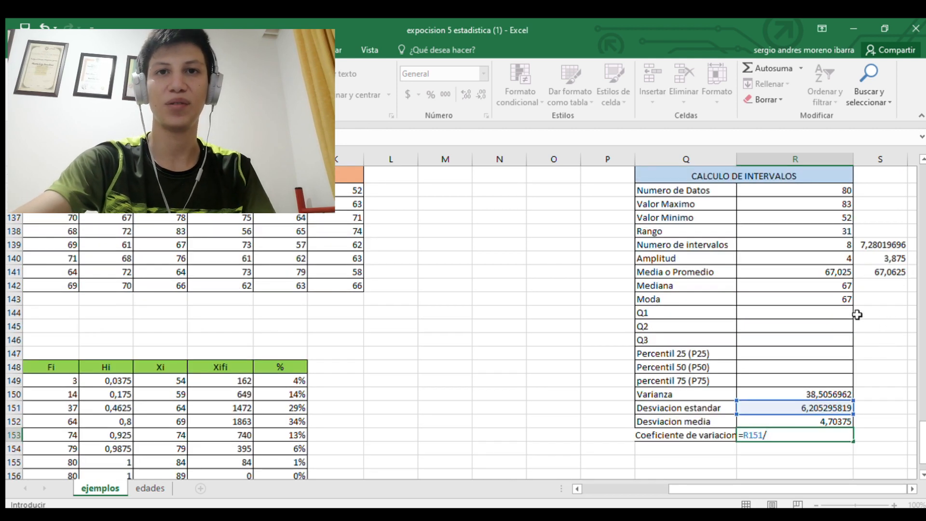
pyautogui.click(814, 269)
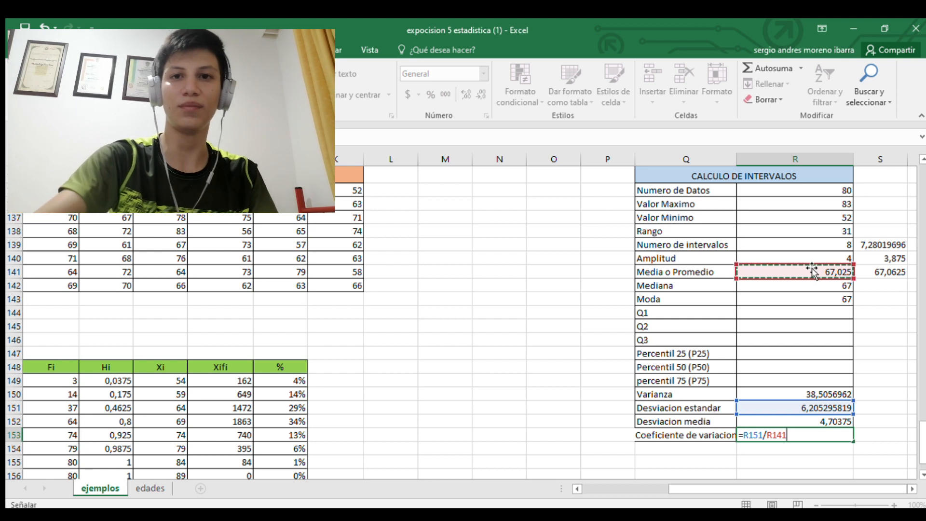
pyautogui.press('Return')
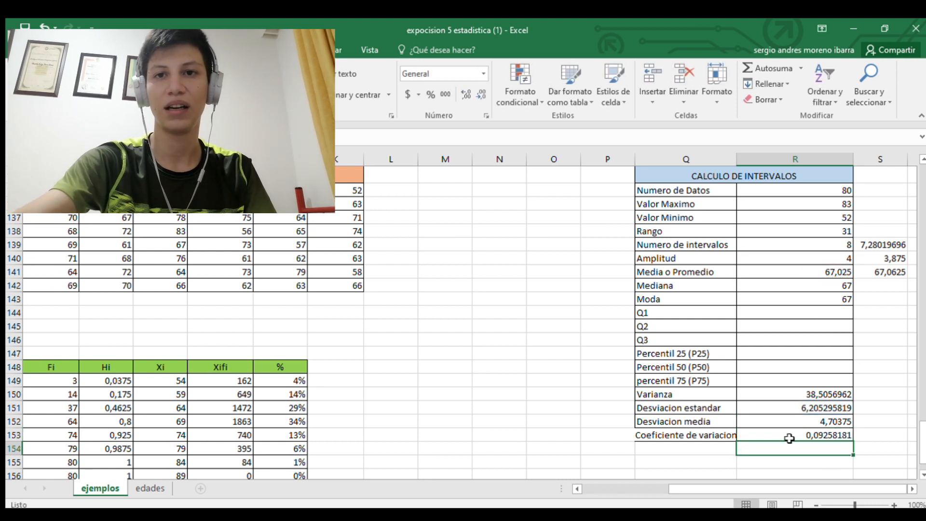
pyautogui.click(822, 435)
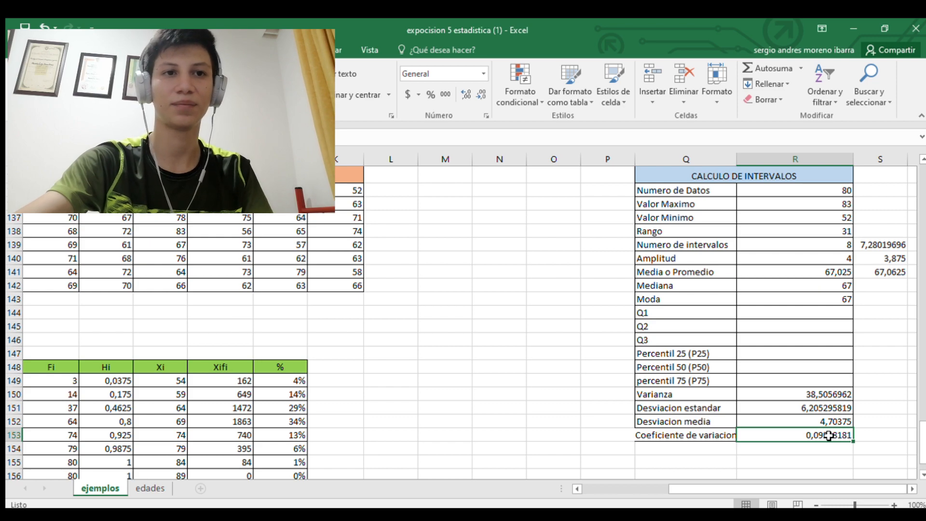
pyautogui.scroll(-2, 675, 460)
pyautogui.moveTo(754, 487); pyautogui.dragTo(642, 470)
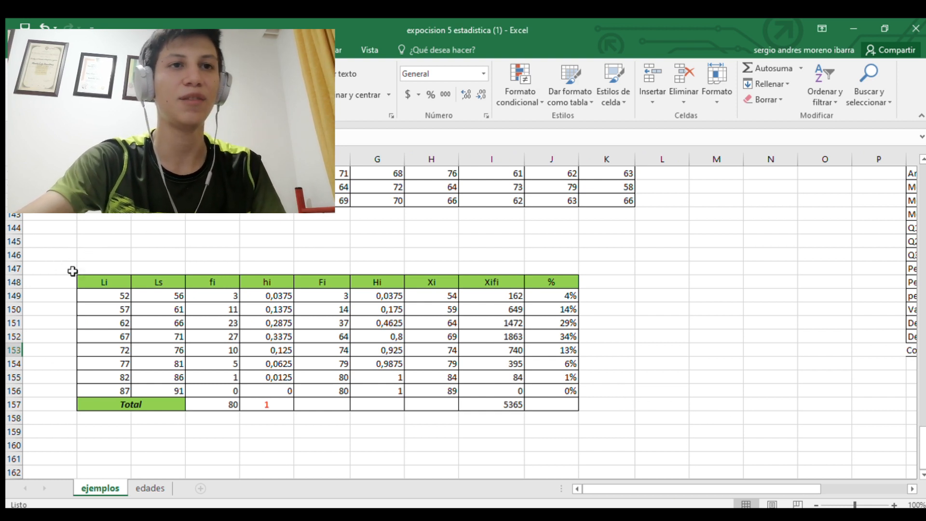
pyautogui.moveTo(773, 488); pyautogui.dragTo(860, 451)
pyautogui.scroll(1, 871, 407)
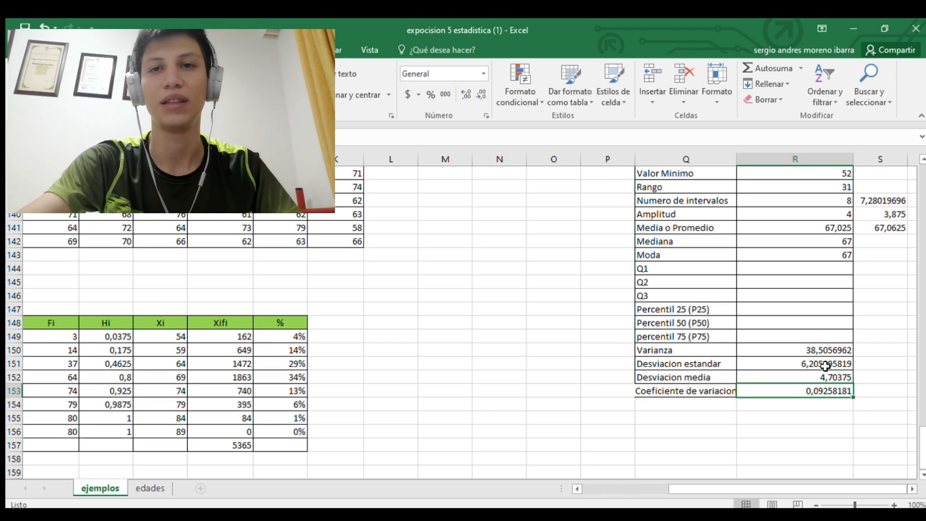
pyautogui.scroll(1, 817, 387)
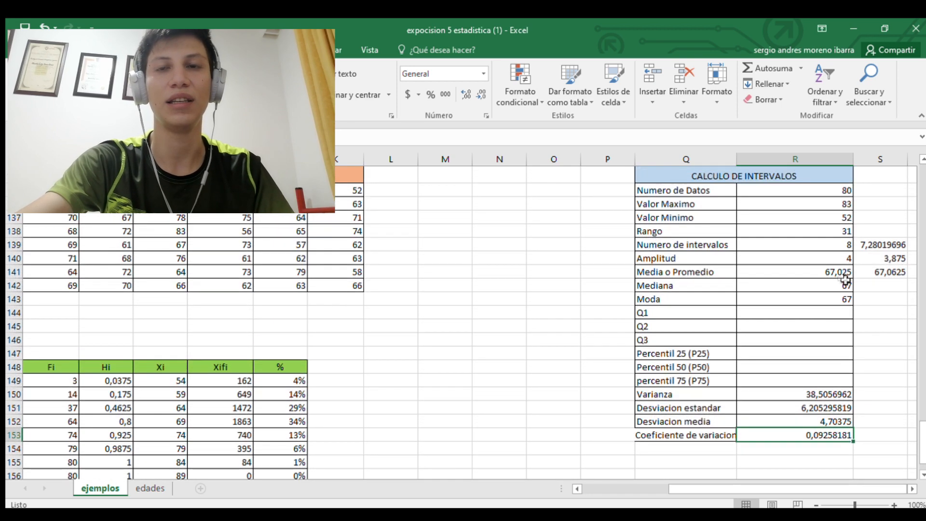
# Calculate Q1 in R144 with =CUARTIL(B135:K142;1) over the height data
pyautogui.click(825, 317)
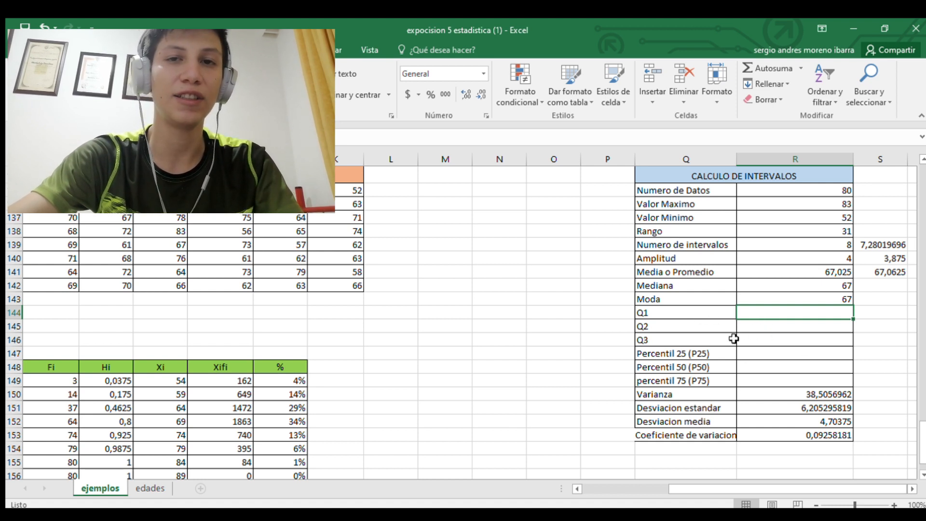
pyautogui.scroll(-1, 731, 343)
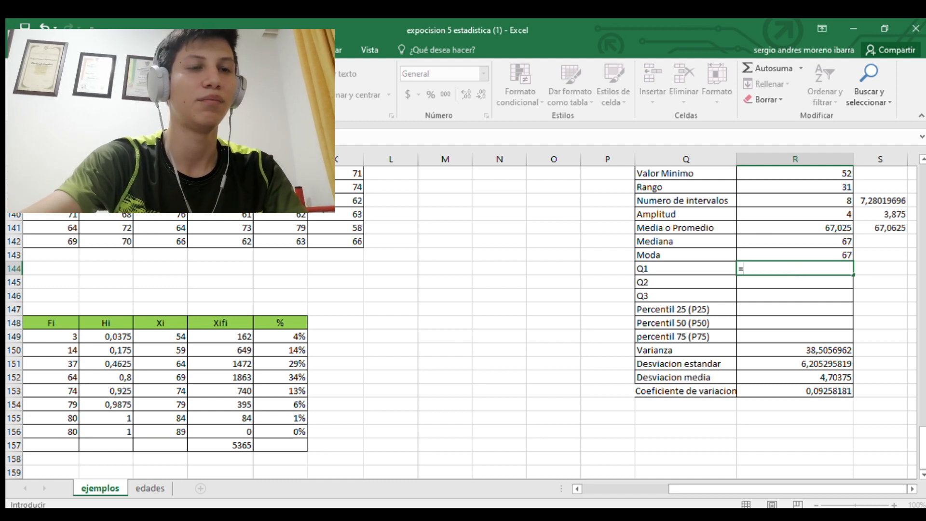
pyautogui.write('cuarti')
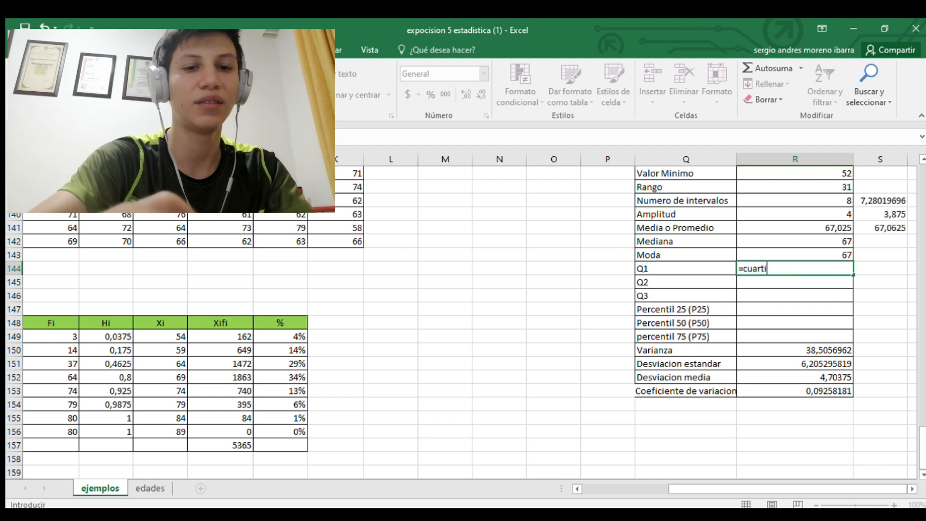
pyautogui.write('l(')
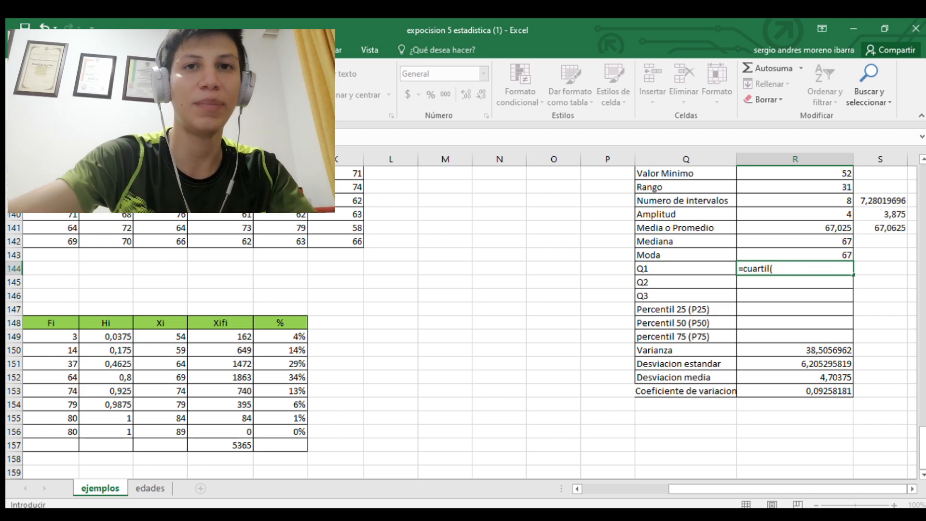
pyautogui.scroll(2, 351, 186)
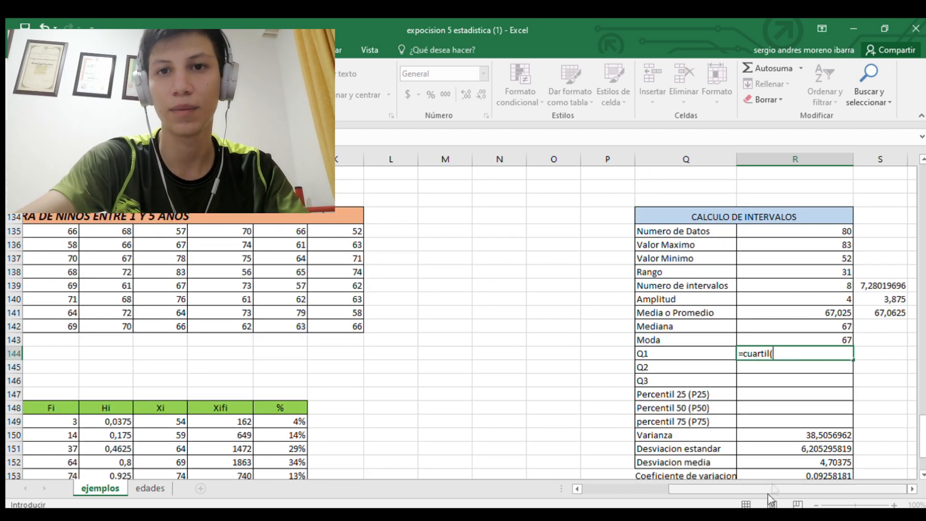
pyautogui.moveTo(727, 488); pyautogui.dragTo(640, 488)
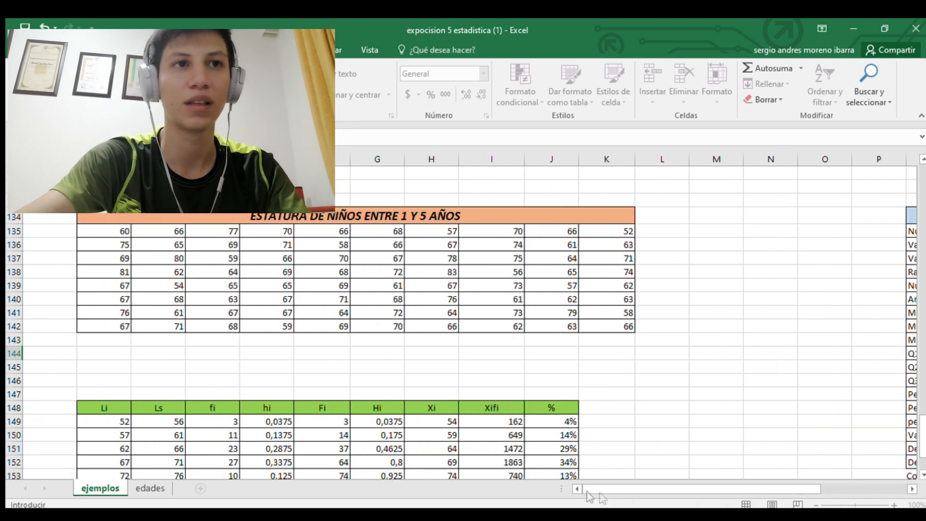
pyautogui.moveTo(124, 235); pyautogui.dragTo(606, 324)
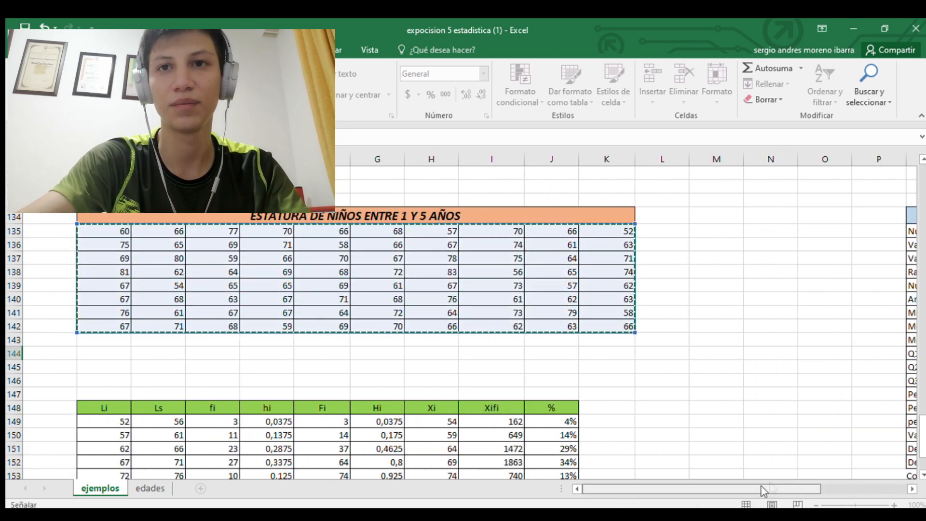
pyautogui.moveTo(767, 487); pyautogui.dragTo(854, 488)
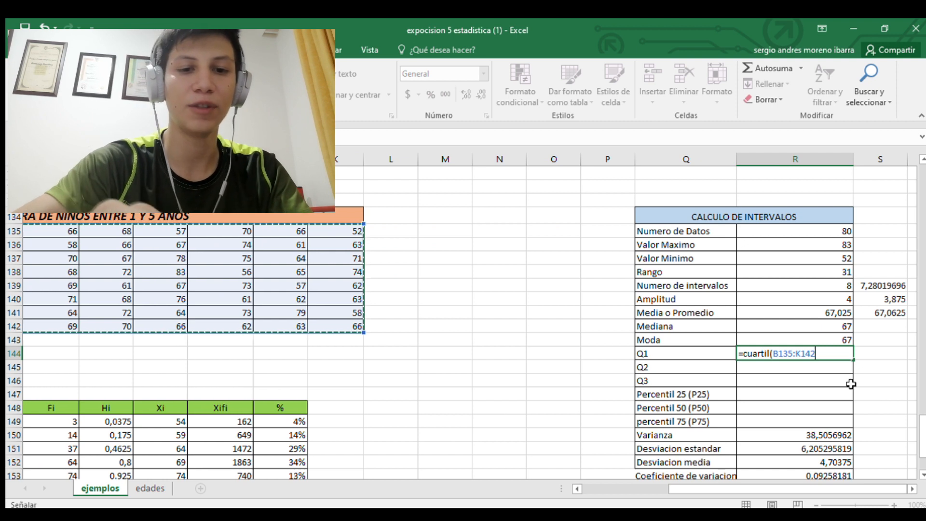
pyautogui.write(';1')
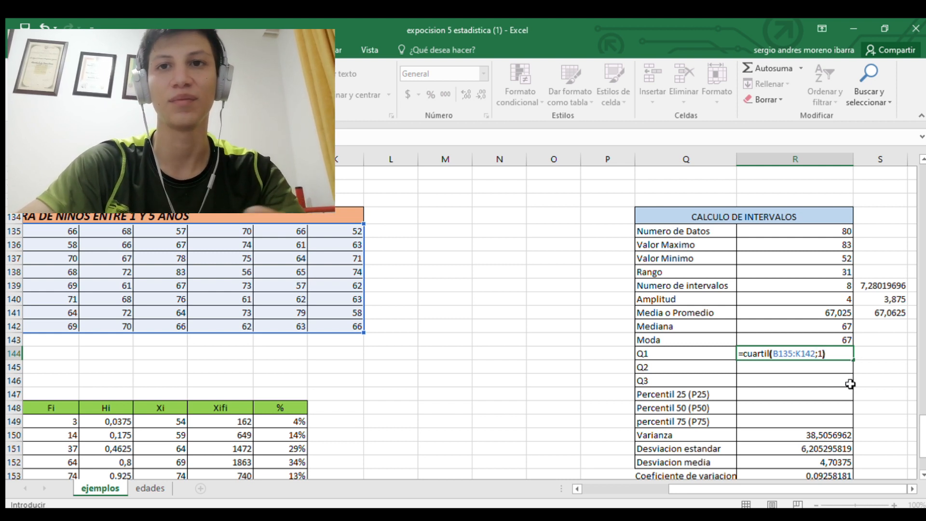
pyautogui.press('Return')
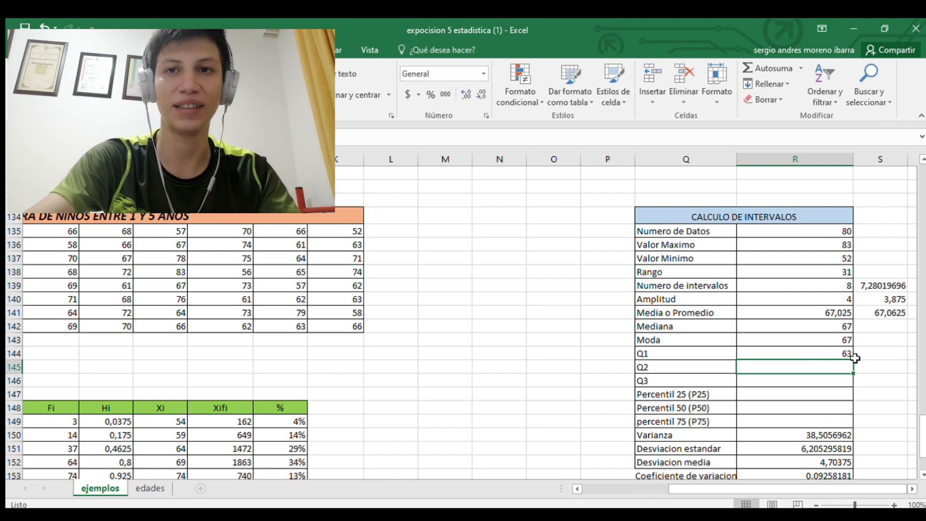
# Calculate Q2 in R145 with =CUARTIL(B135:K142;2) over the height data and compare it with the Mediana in R142
pyautogui.doubleClick(826, 371)
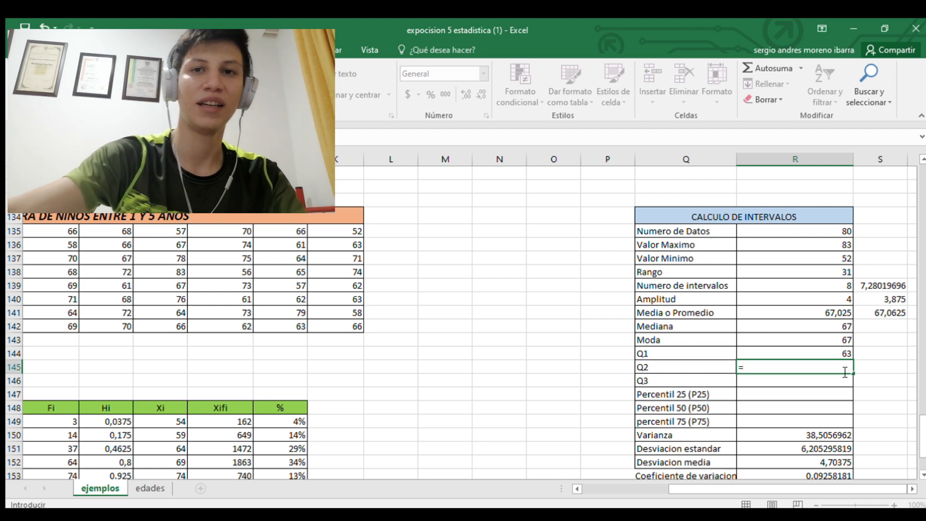
pyautogui.write('=cuartil(')
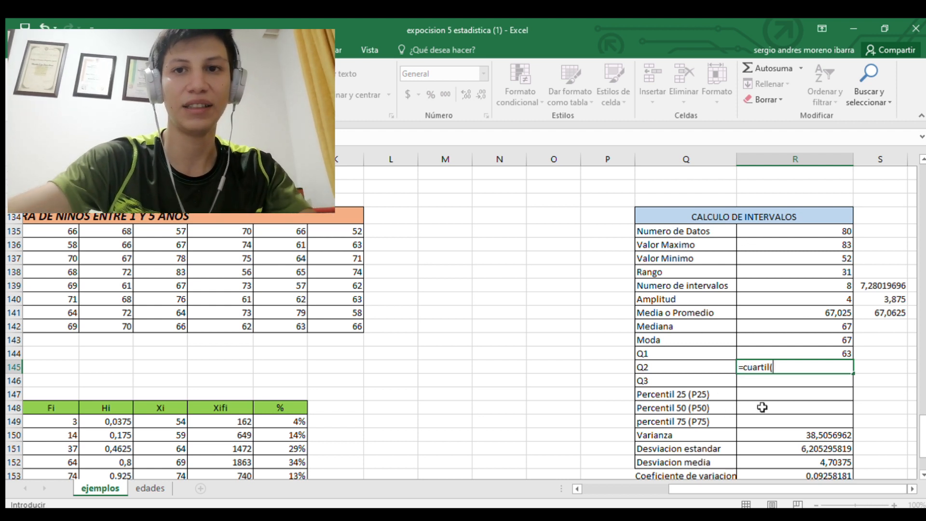
pyautogui.moveTo(757, 489); pyautogui.dragTo(671, 489)
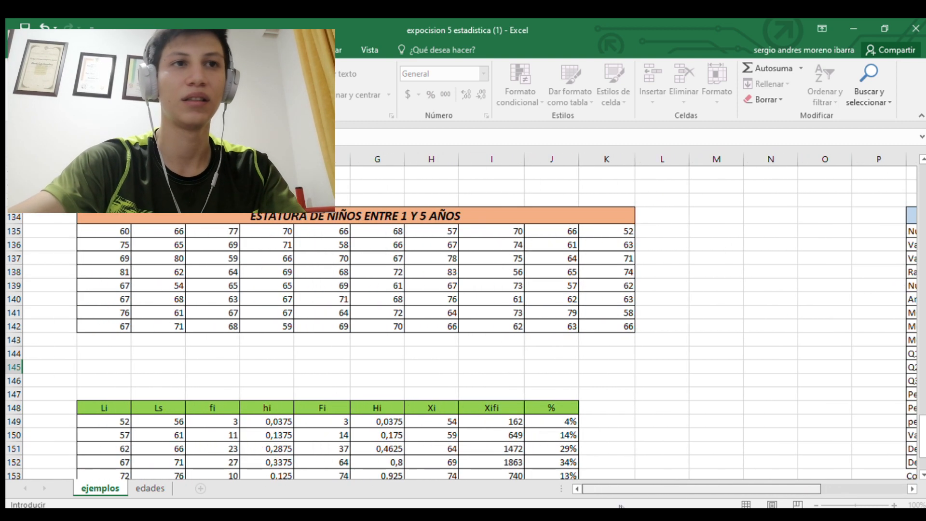
pyautogui.moveTo(149, 236); pyautogui.dragTo(593, 325)
pyautogui.moveTo(756, 488); pyautogui.dragTo(886, 488)
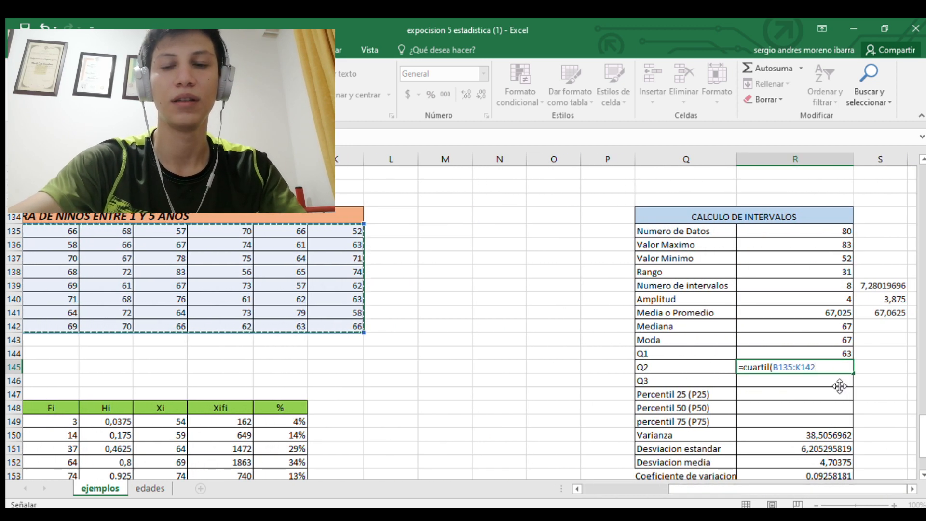
pyautogui.write(';')
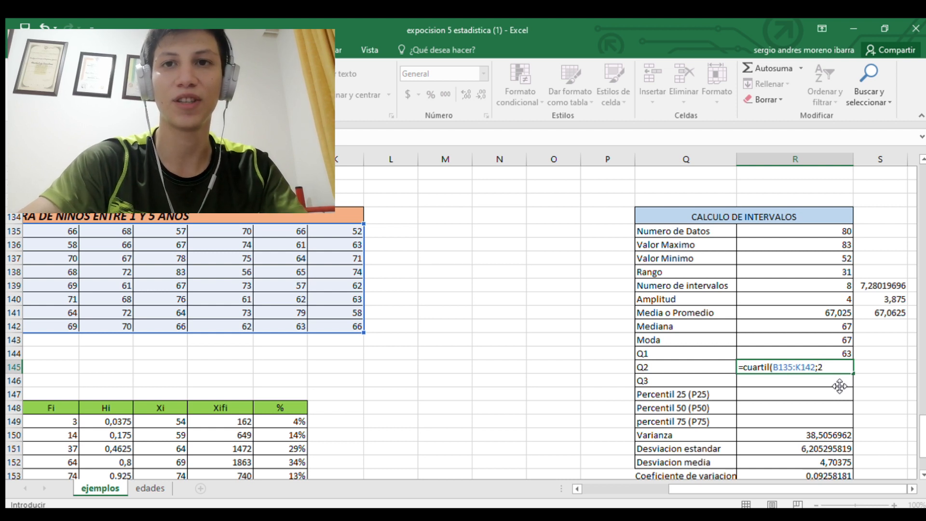
pyautogui.write('2')
pyautogui.press('Return')
pyautogui.click(844, 367)
pyautogui.scroll(-3, 805, 368)
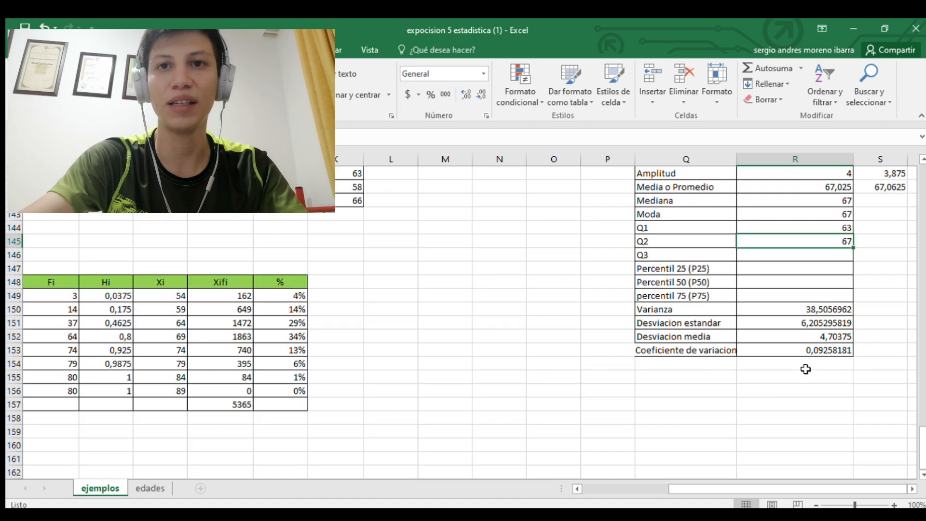
pyautogui.scroll(2, 816, 369)
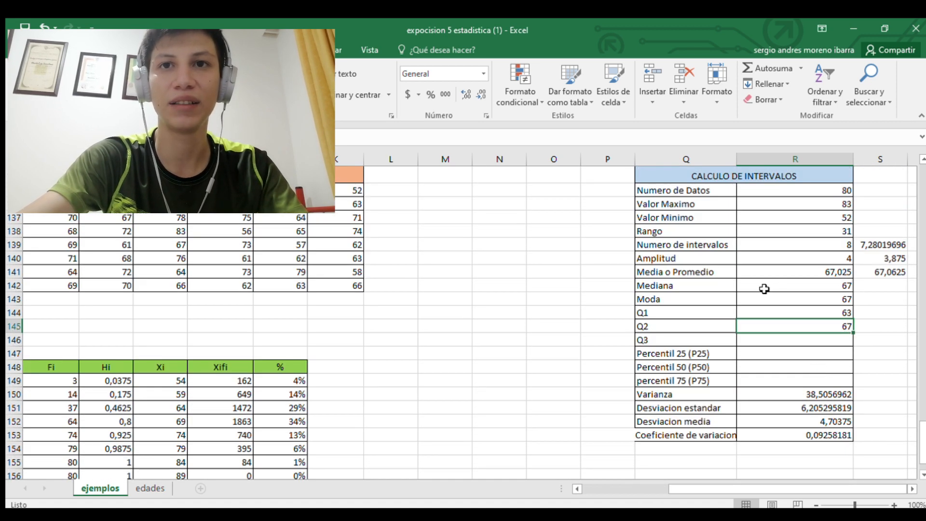
pyautogui.click(843, 285)
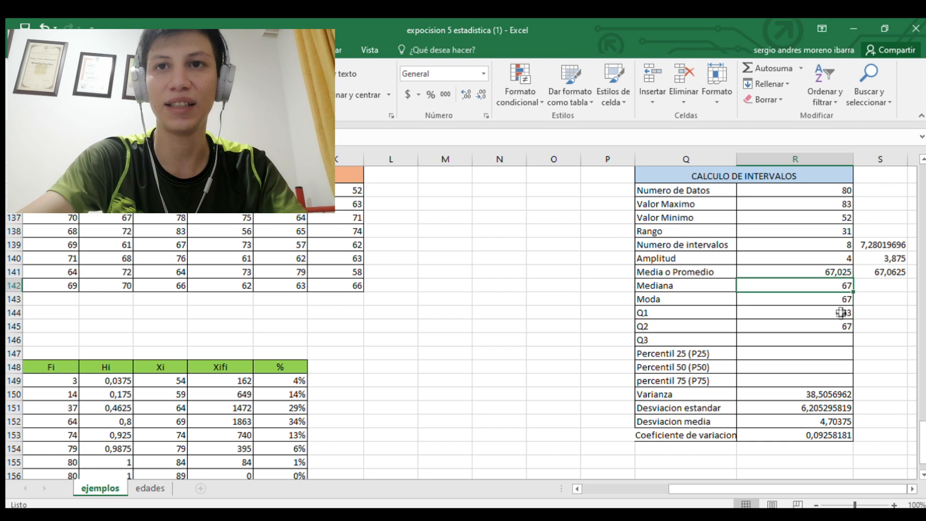
pyautogui.click(841, 327)
# Calculate Q3 in R146 with =CUARTIL(B135:K142;3) over the height data
pyautogui.click(829, 341)
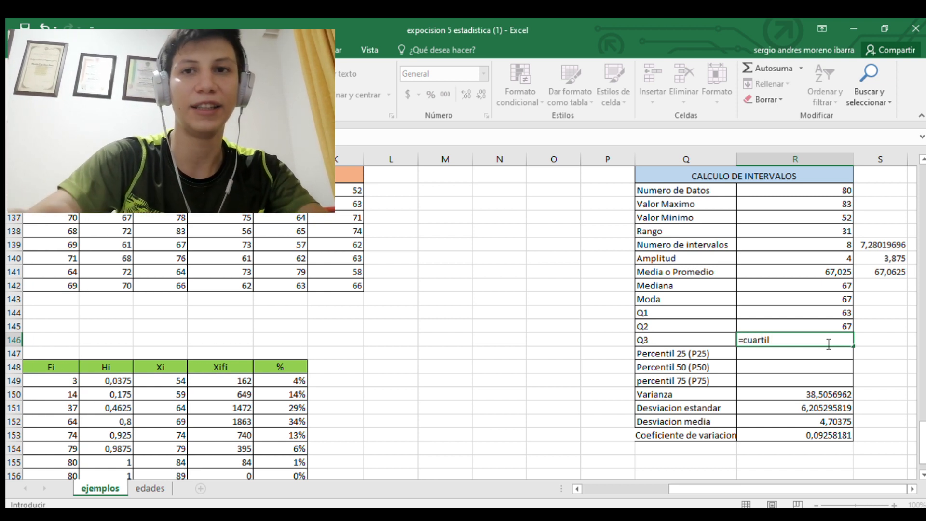
pyautogui.moveTo(773, 489); pyautogui.dragTo(707, 489)
pyautogui.moveTo(104, 189); pyautogui.dragTo(622, 286)
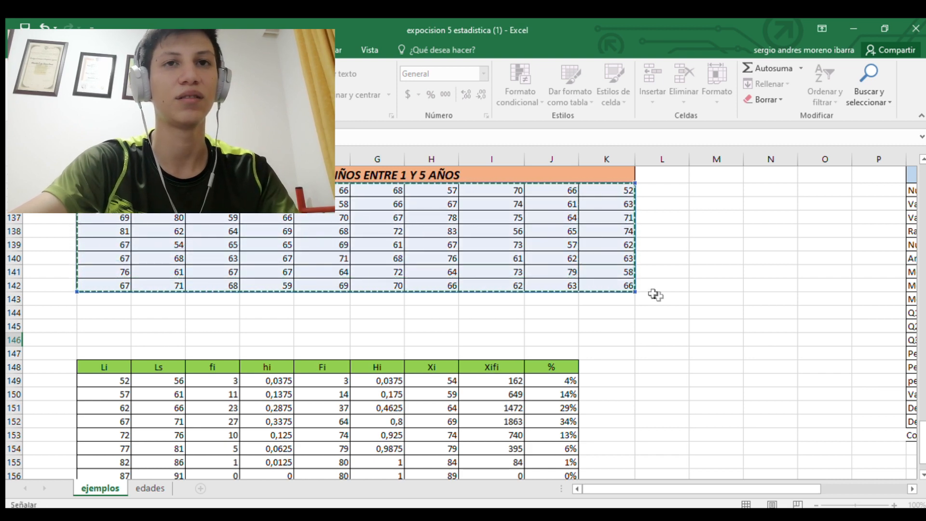
pyautogui.moveTo(764, 488); pyautogui.dragTo(850, 469)
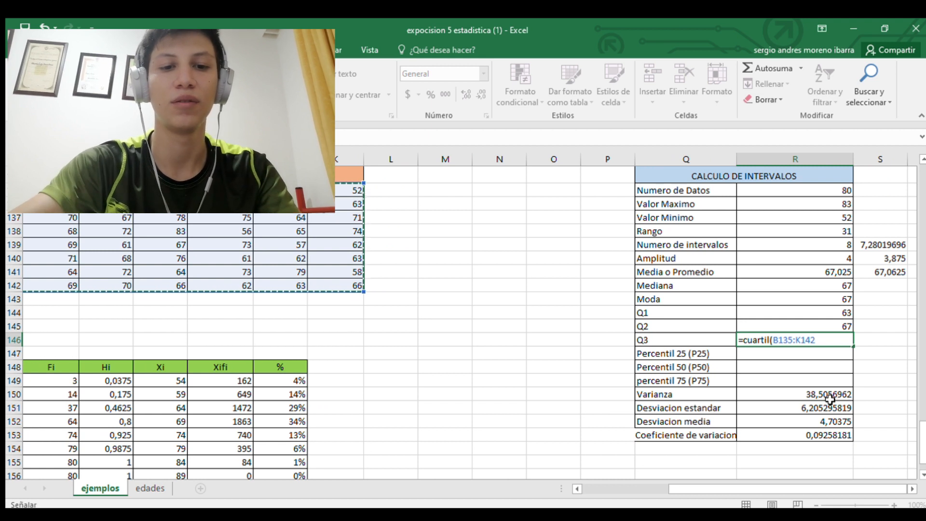
pyautogui.write(';3)')
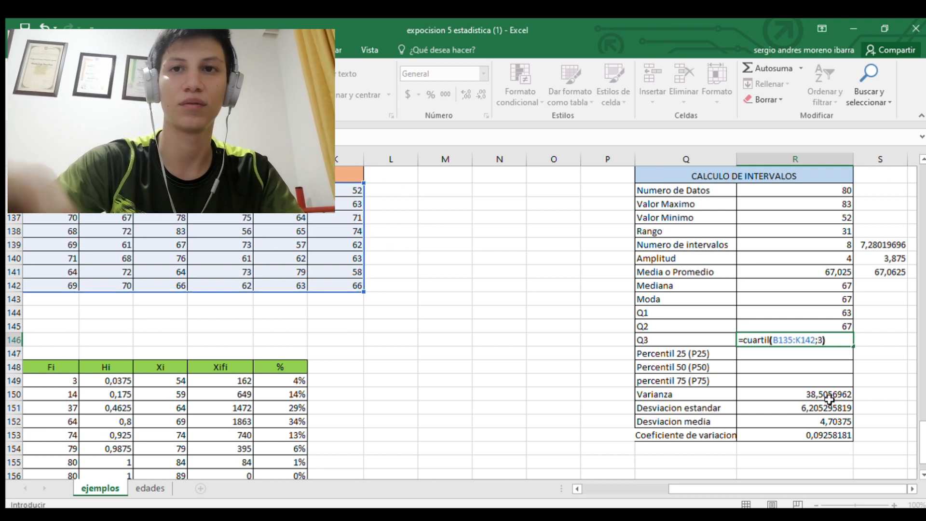
pyautogui.press('Return')
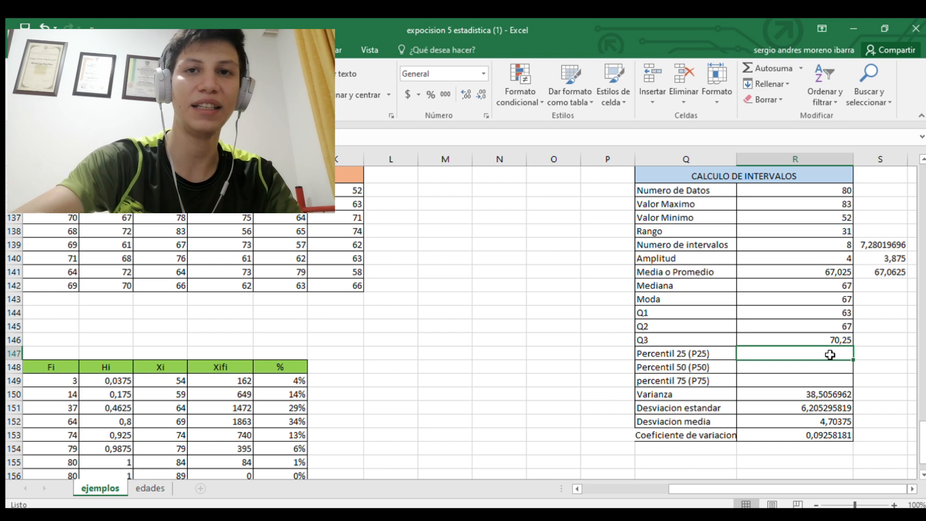
# Calculate Percentil 25 (P25) in R147 with =PERCENTIL(B135:K142;0,25) over the height data
pyautogui.write('=per')
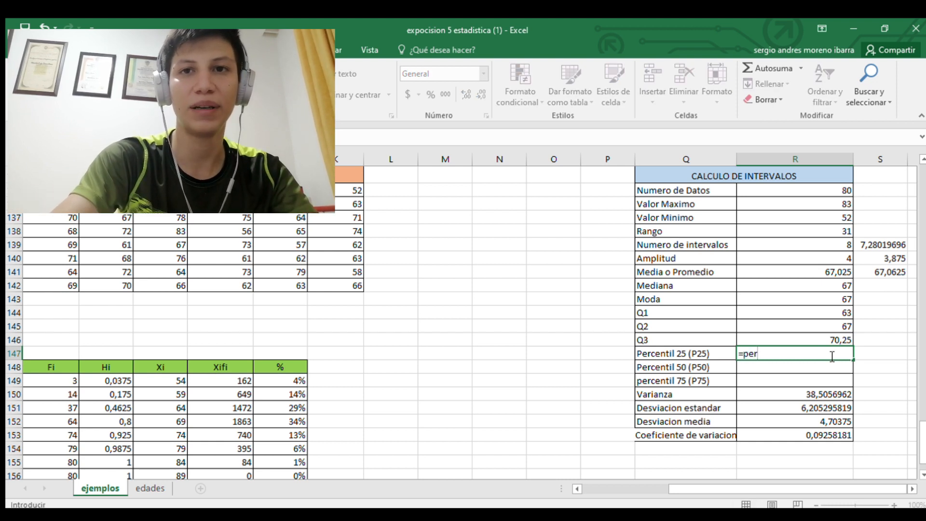
pyautogui.write('centil')
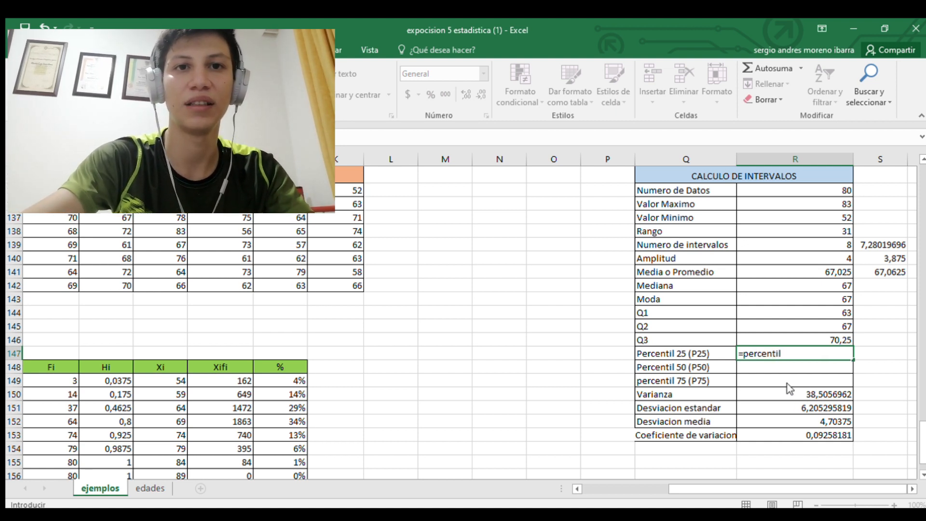
pyautogui.write('(')
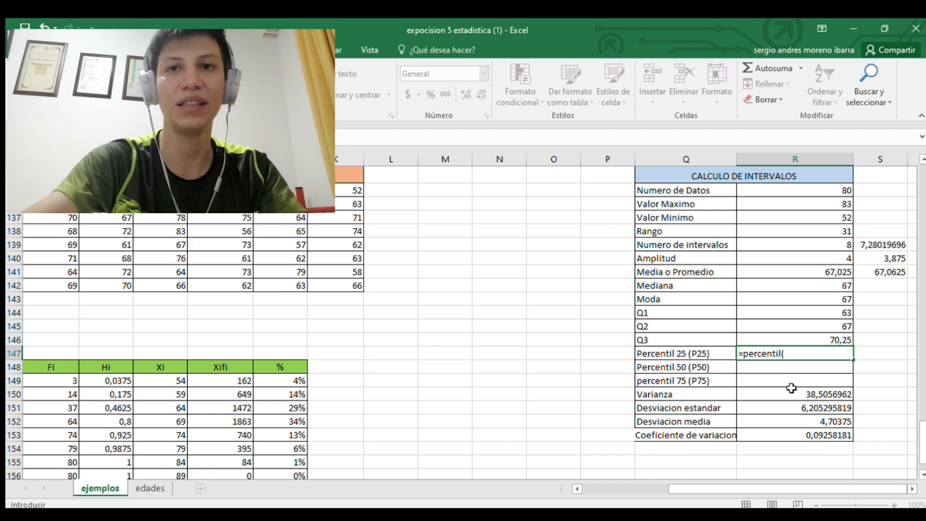
pyautogui.moveTo(714, 488); pyautogui.dragTo(565, 488)
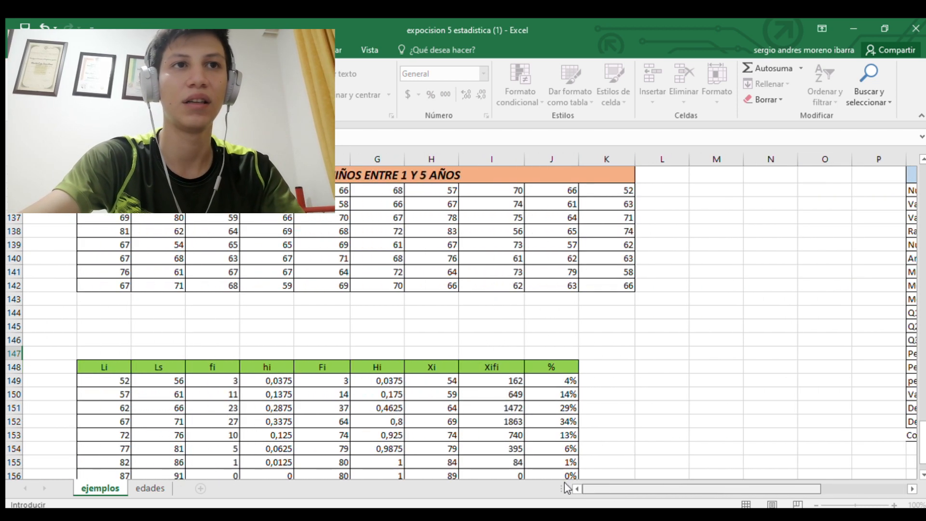
pyautogui.moveTo(104, 190); pyautogui.dragTo(591, 285)
pyautogui.moveTo(727, 486); pyautogui.dragTo(866, 460)
pyautogui.write(';')
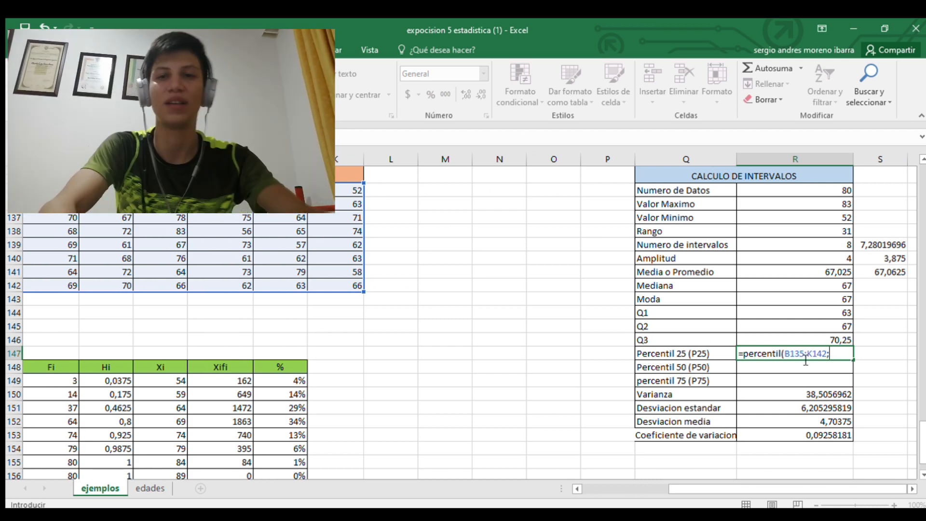
pyautogui.write('0,')
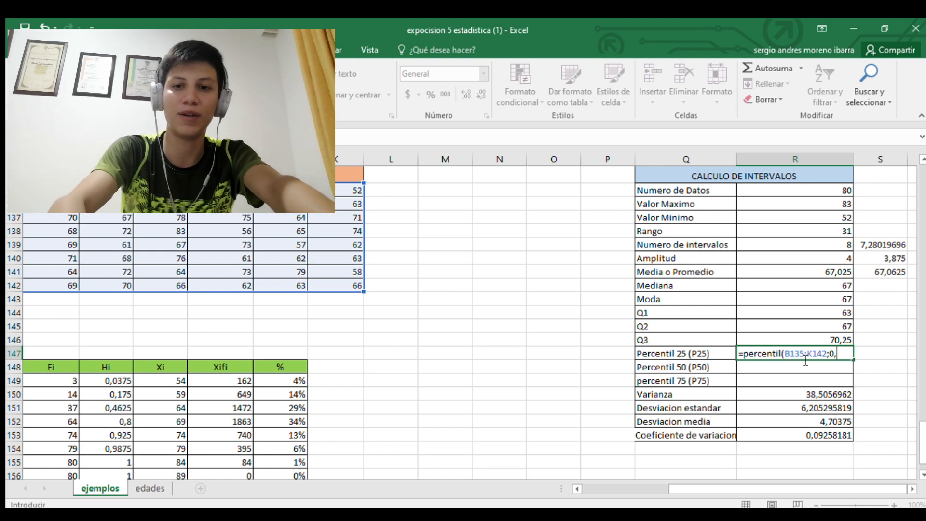
pyautogui.write('25)')
pyautogui.press('Return')
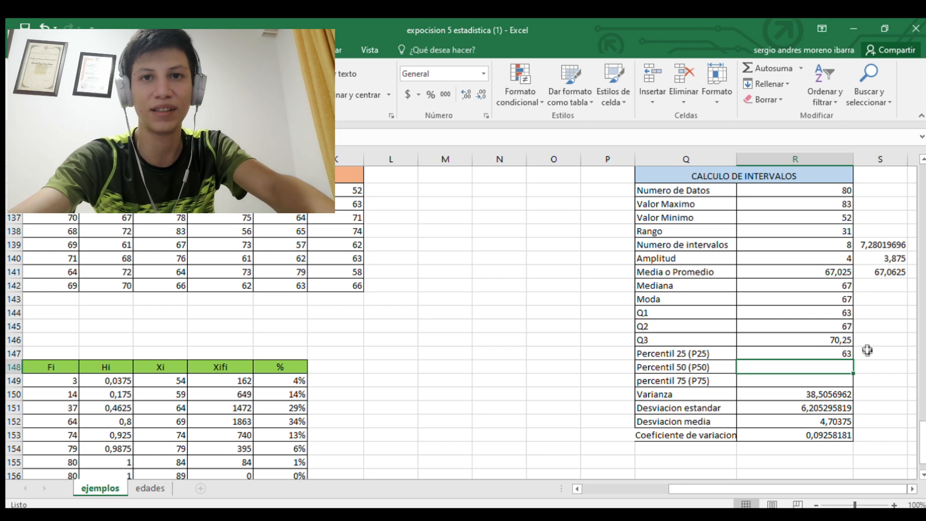
# Calculate Percentil 50 (P50) in R148 with =PERCENTIL(B135:K142;0,50) over the height data
pyautogui.doubleClick(840, 367)
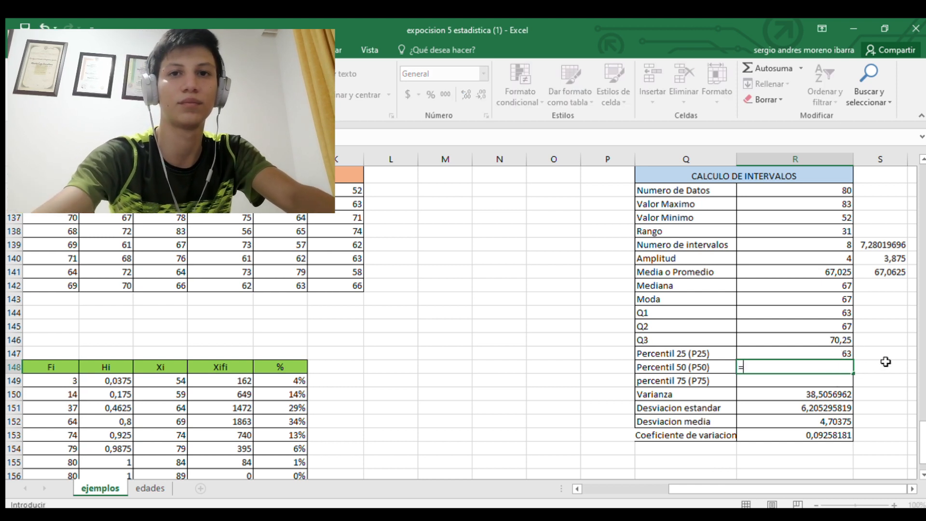
pyautogui.write('=percenti')
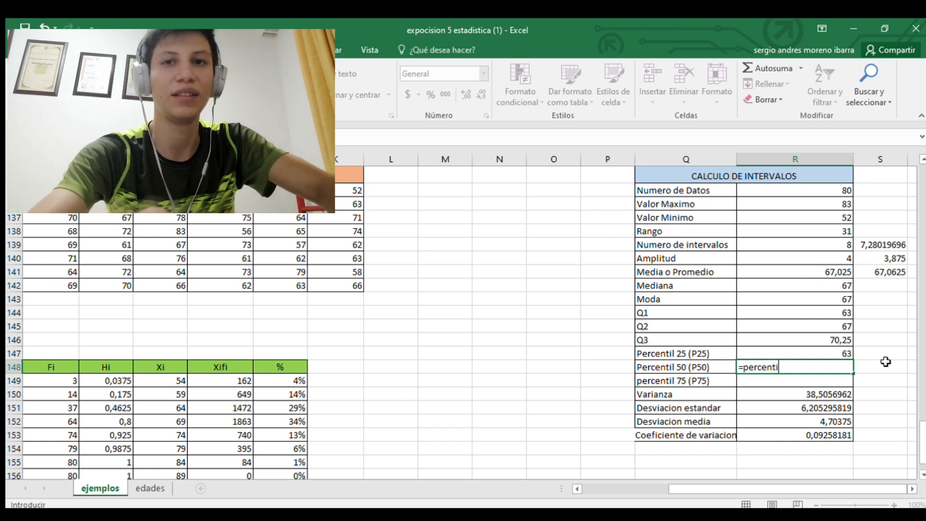
pyautogui.write('l(')
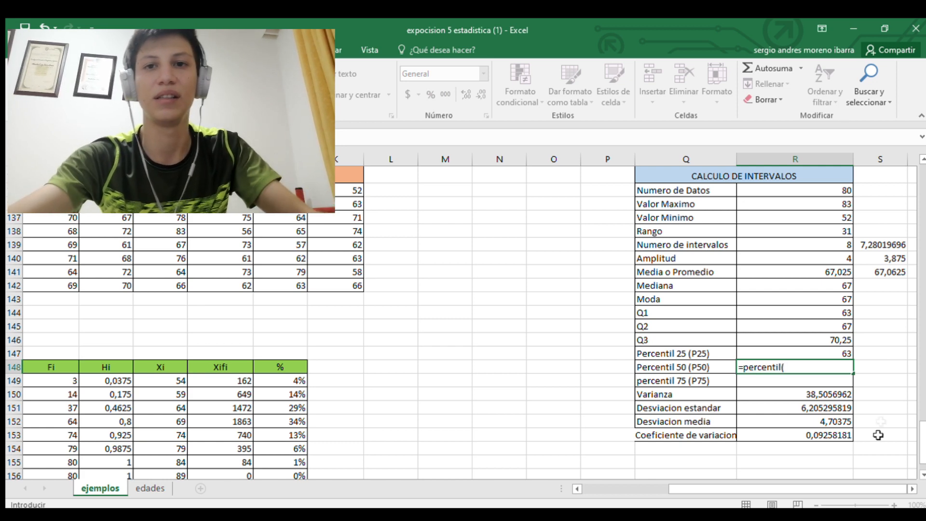
pyautogui.moveTo(751, 485); pyautogui.dragTo(656, 484)
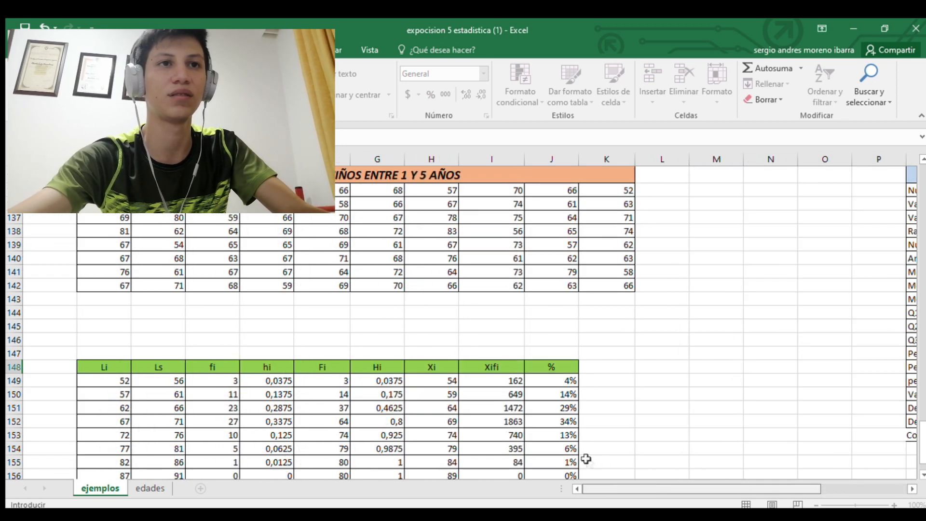
pyautogui.moveTo(104, 190); pyautogui.dragTo(605, 283)
pyautogui.moveTo(741, 488); pyautogui.dragTo(833, 489)
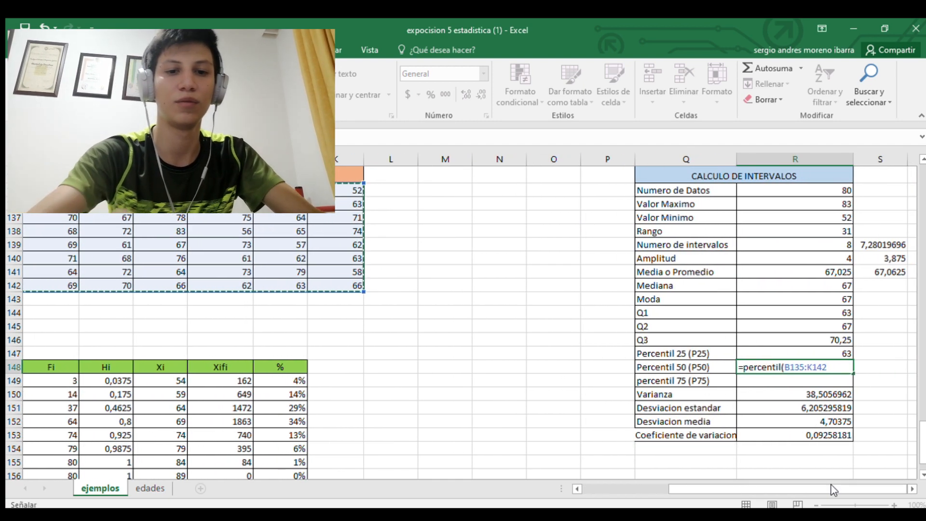
pyautogui.write(';0,50')
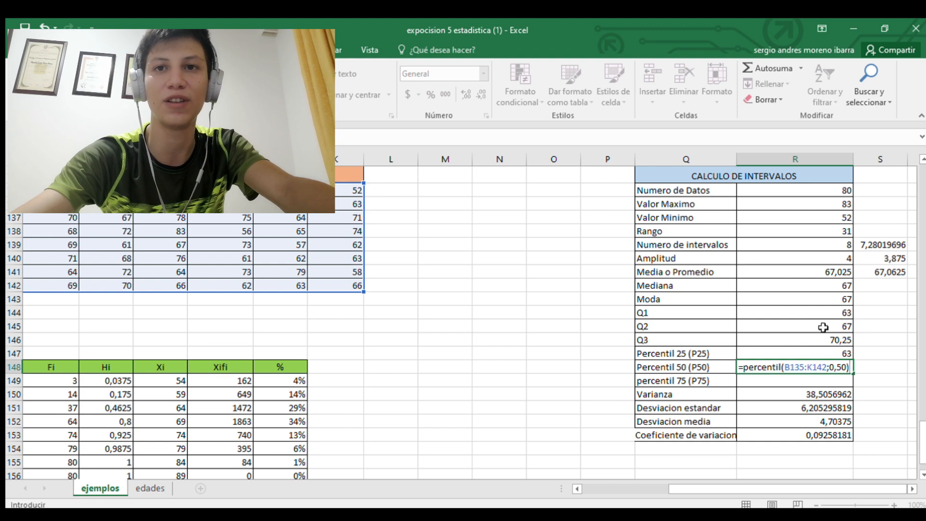
pyautogui.hotkey('ctrl', 'Return')
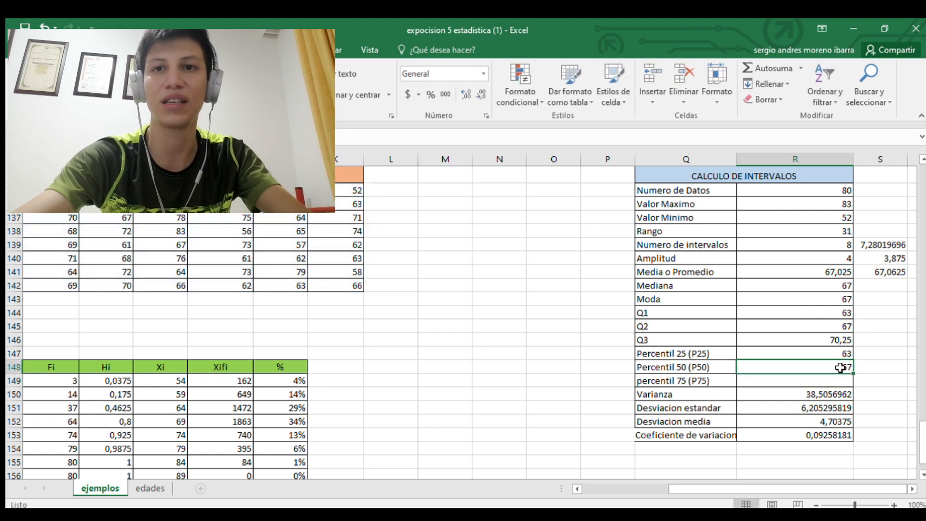
# Calculate percentil 75 (P75) in R149 with =PERCENTIL(B135:K142;0,75) over the height data
pyautogui.doubleClick(839, 381)
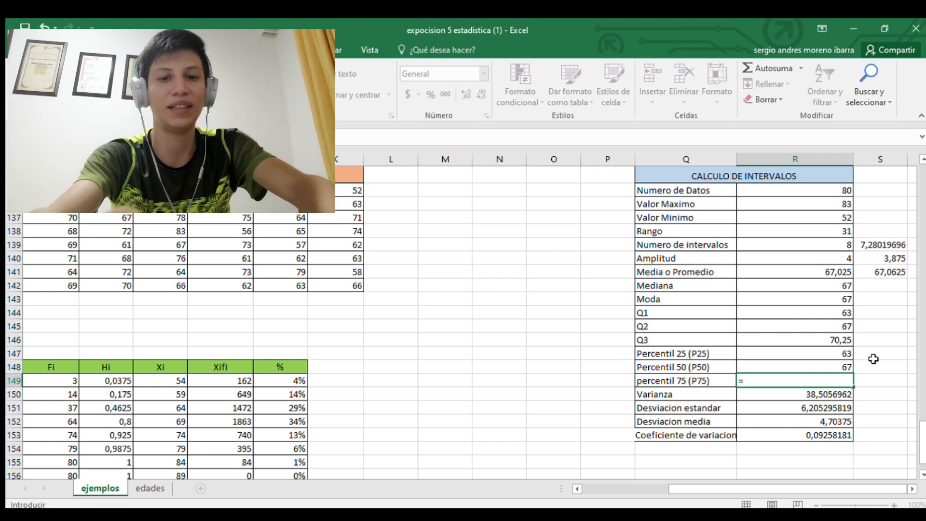
pyautogui.write('=percentil(')
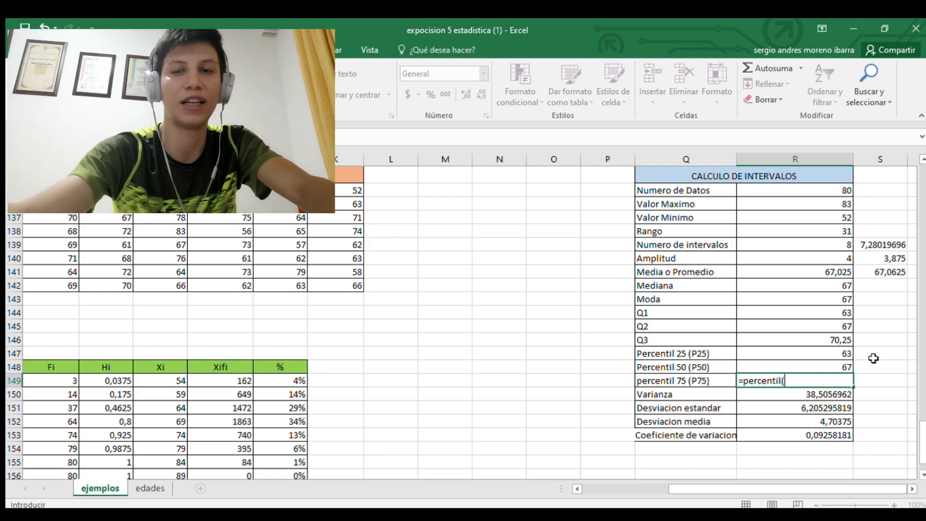
pyautogui.moveTo(748, 487); pyautogui.dragTo(633, 504)
pyautogui.moveTo(105, 190); pyautogui.dragTo(598, 289)
pyautogui.moveTo(749, 486); pyautogui.dragTo(886, 473)
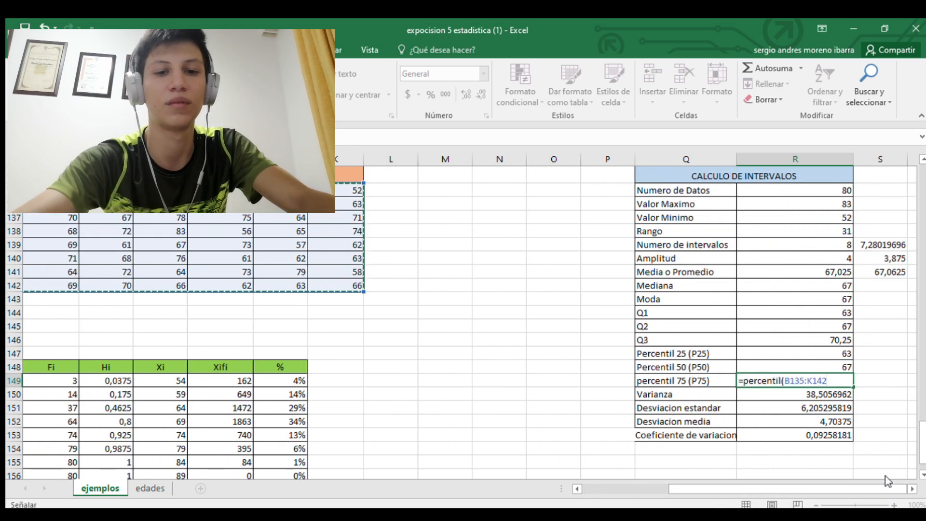
pyautogui.write(';0,75')
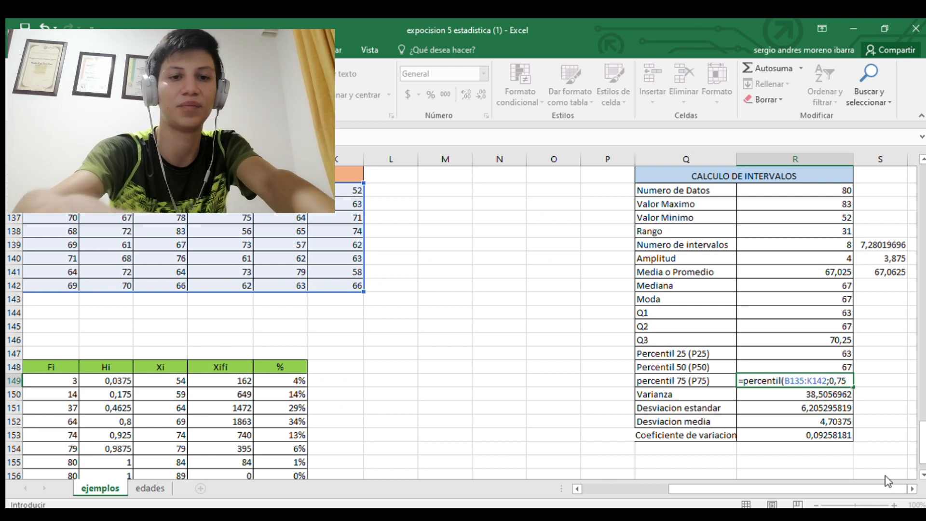
pyautogui.press('Return')
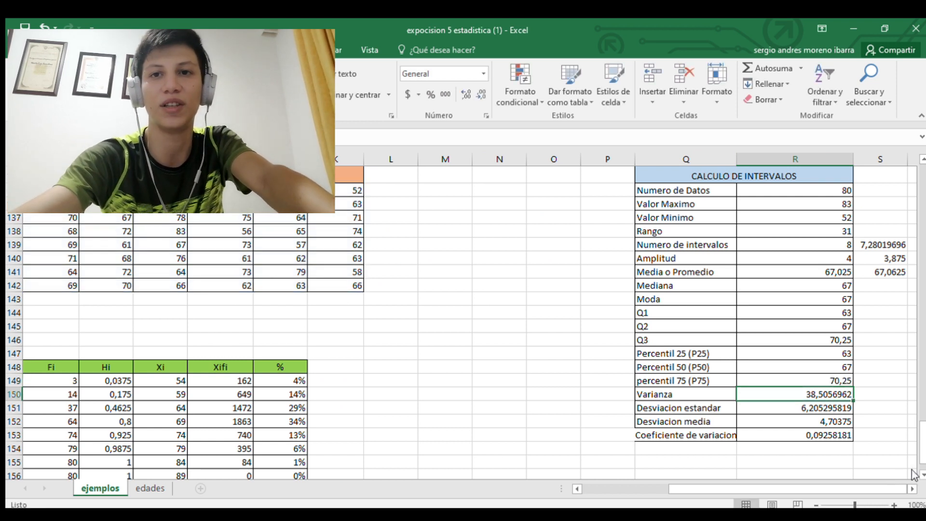
pyautogui.scroll(1, 838, 427)
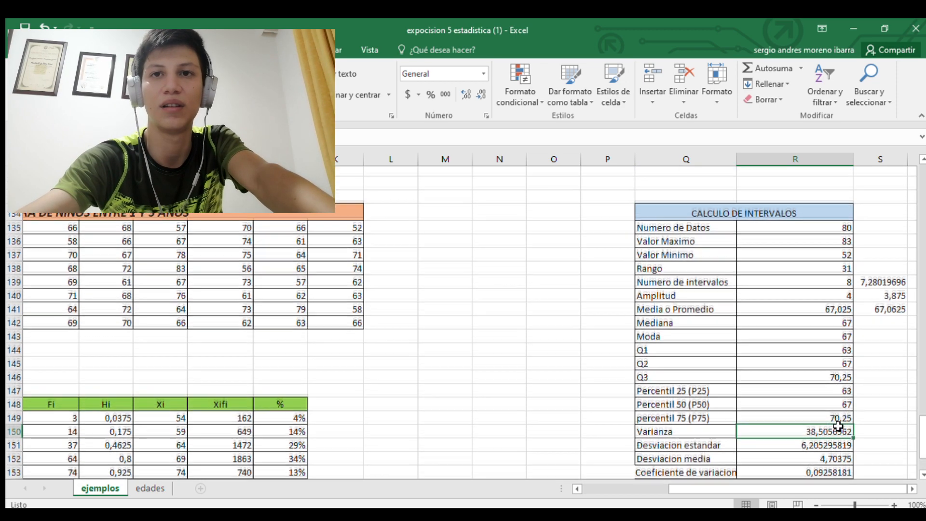
pyautogui.scroll(-2, 838, 427)
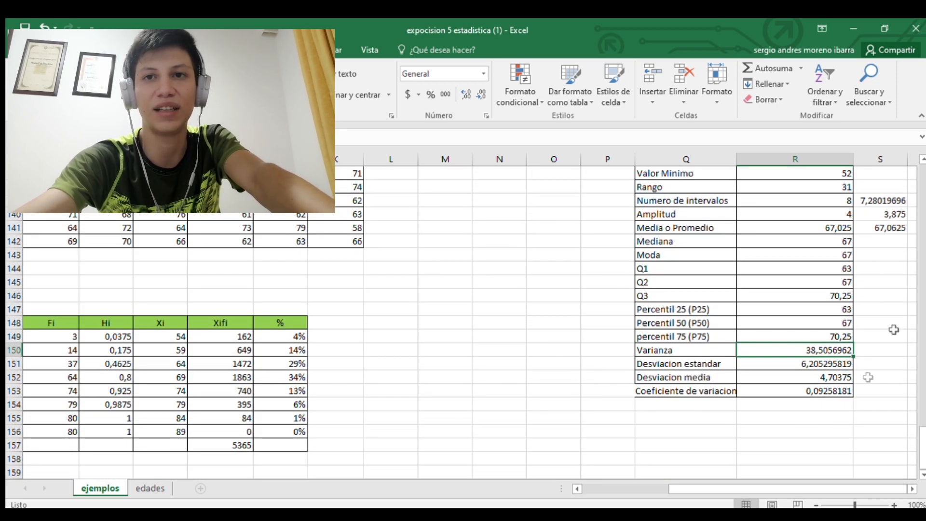
pyautogui.scroll(1, 815, 429)
pyautogui.scroll(-1, 822, 385)
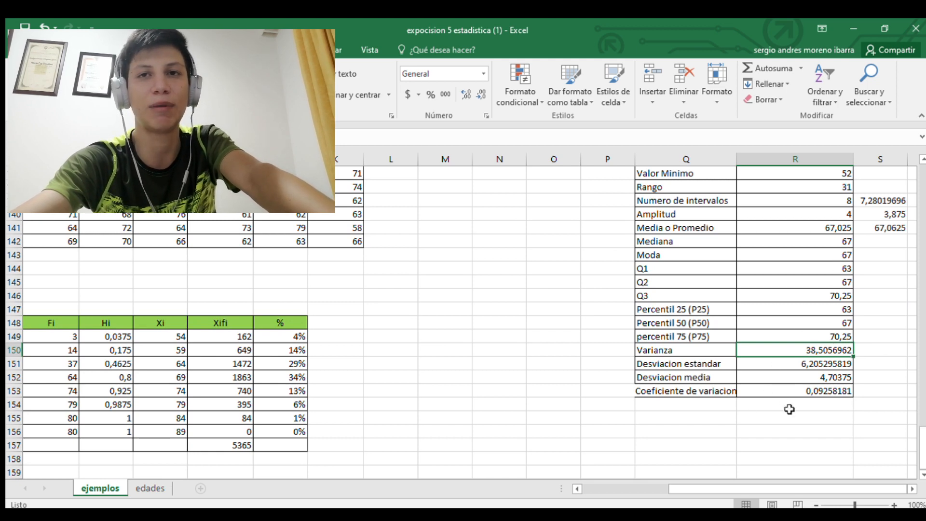
pyautogui.scroll(2, 790, 402)
pyautogui.scroll(-1, 772, 453)
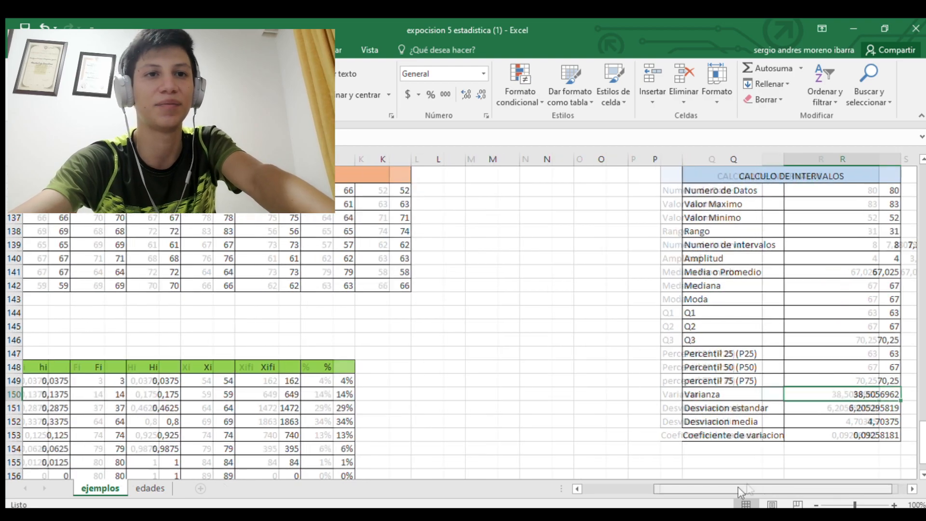